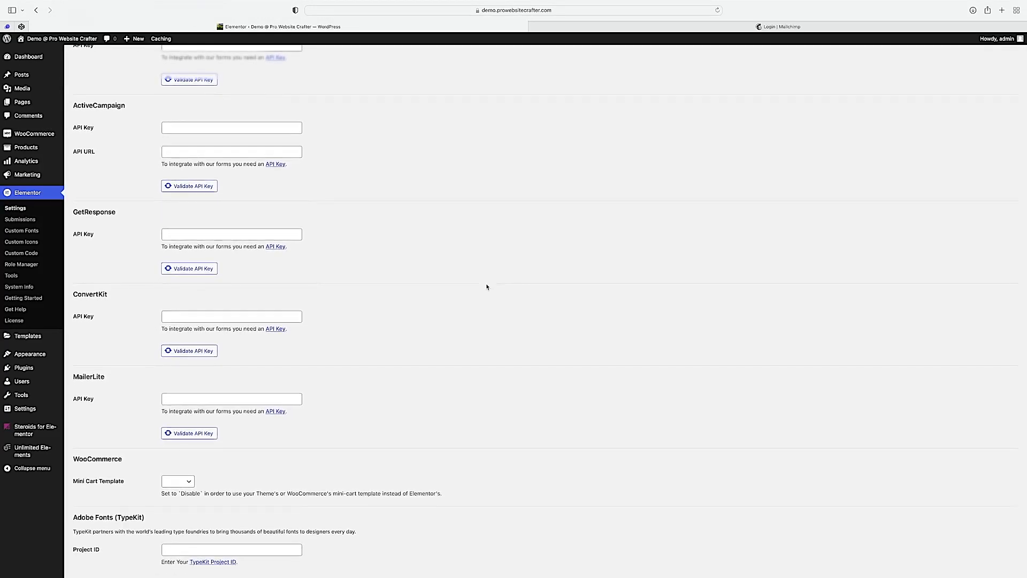
# Step: Clear the existing MailChimp API key in Elementor's integration settings
pyautogui.scroll(-5, 486, 287)
pyautogui.scroll(-2, 487, 288)
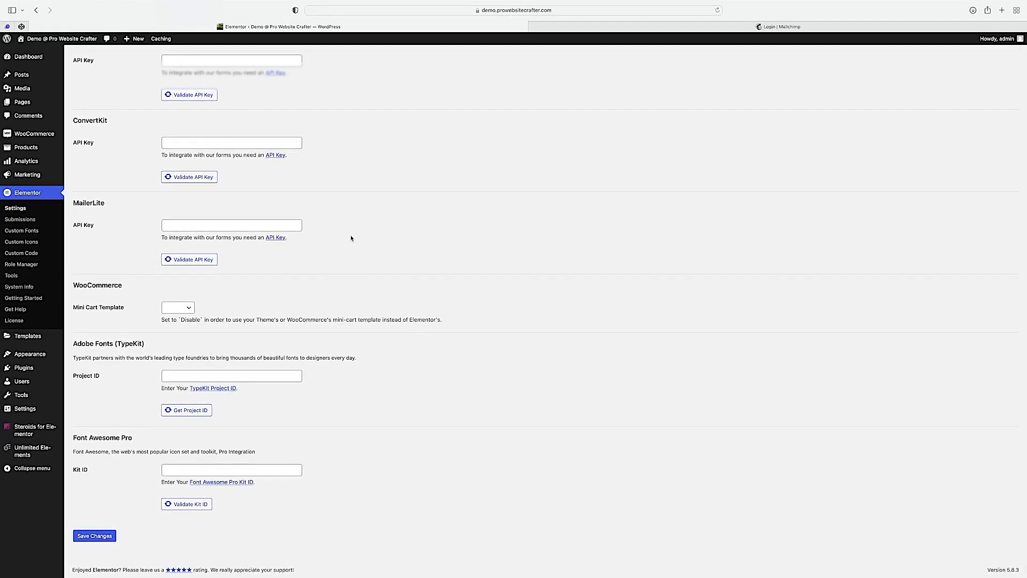
pyautogui.scroll(15, 351, 238)
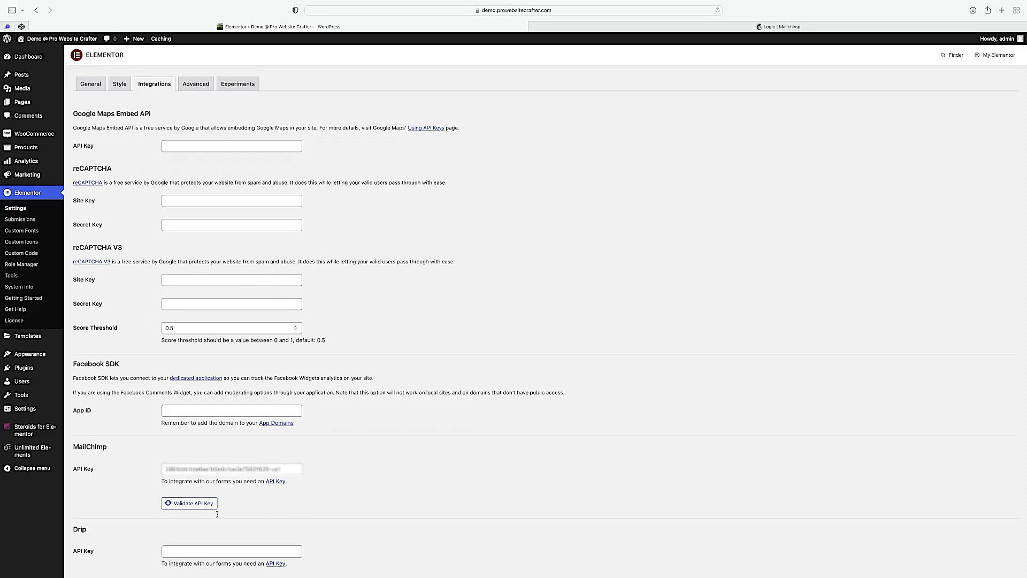
pyautogui.scroll(-5, 302, 506)
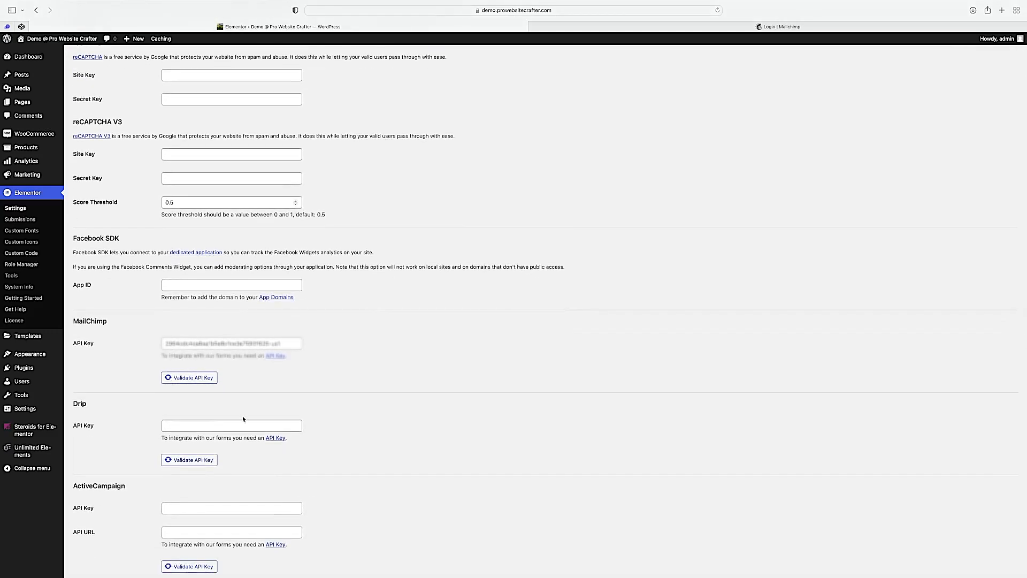
pyautogui.scroll(2, 242, 415)
pyautogui.scroll(2, 242, 416)
pyautogui.click(285, 441)
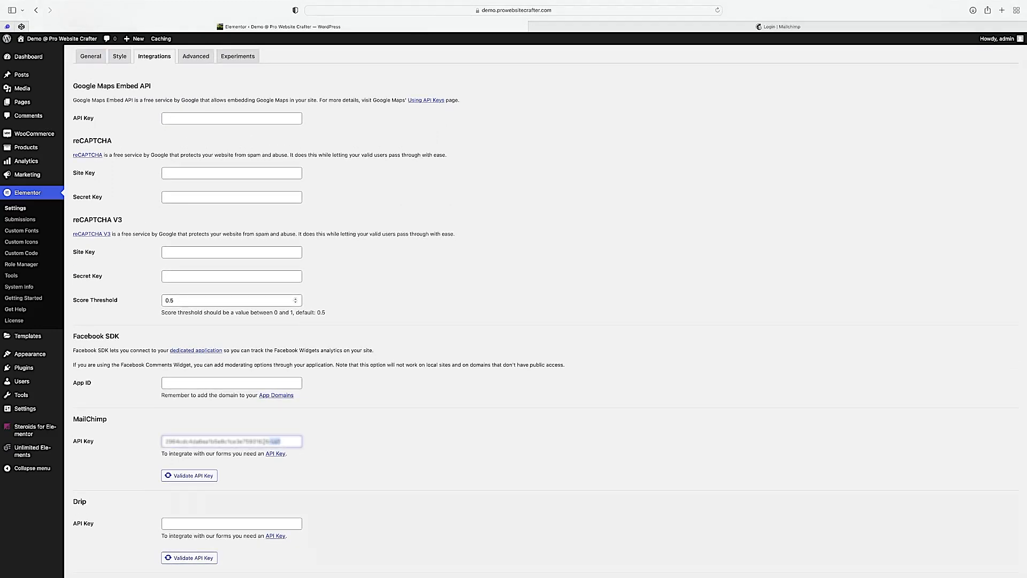
pyautogui.moveTo(145, 444); pyautogui.dragTo(159, 443)
pyautogui.press('BackSpace')
# Step: Look through the third-party services offered in Elementor's integration settings
pyautogui.scroll(1, 342, 300)
pyautogui.scroll(-4, 348, 257)
pyautogui.scroll(-10, 310, 235)
pyautogui.scroll(4, 307, 238)
pyautogui.scroll(10, 309, 225)
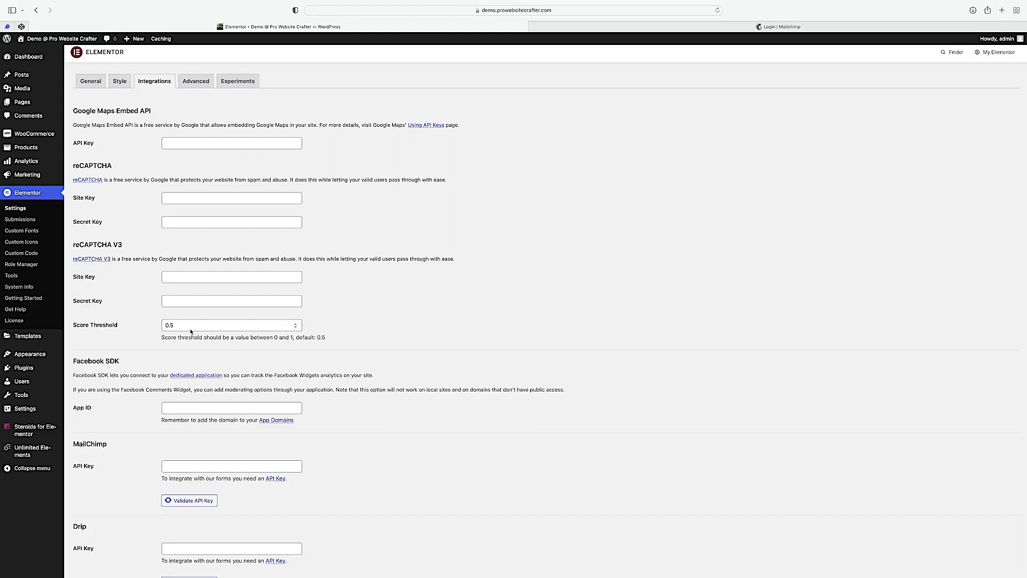
pyautogui.scroll(-5, 190, 332)
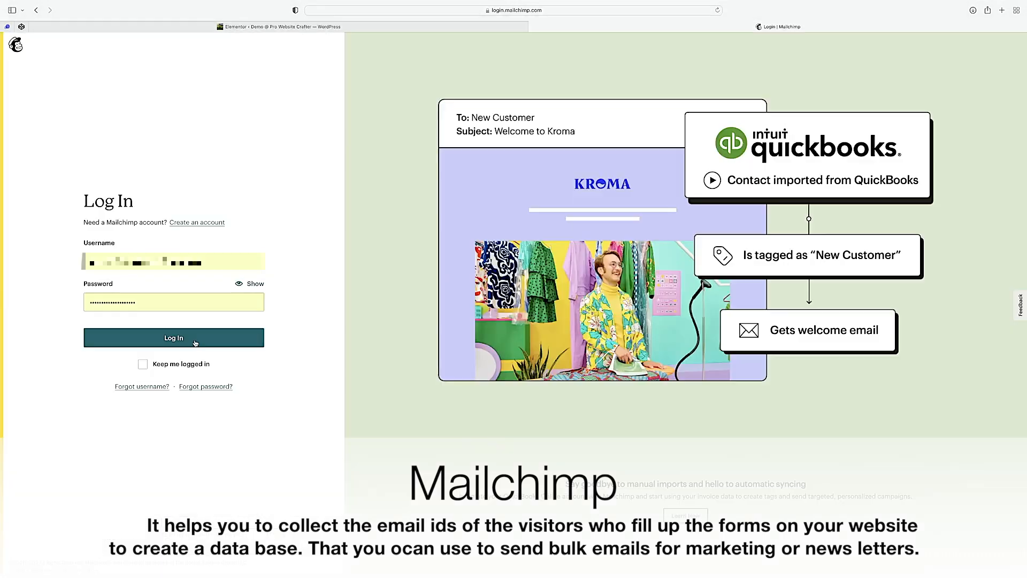
# Step: Log in to Mailchimp and copy the existing API key from the account's API keys page
pyautogui.click(195, 343)
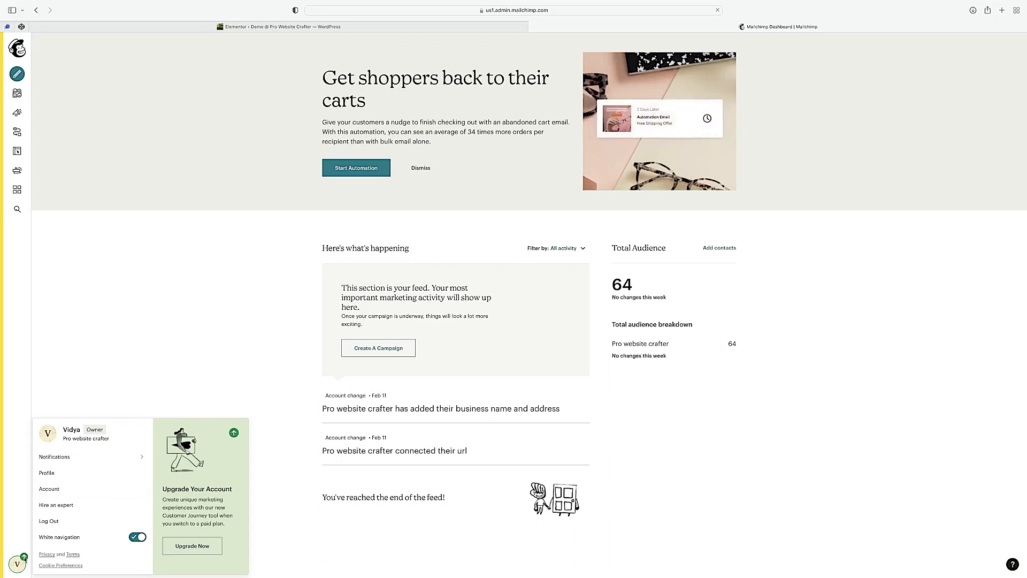
pyautogui.click(61, 490)
pyautogui.click(417, 102)
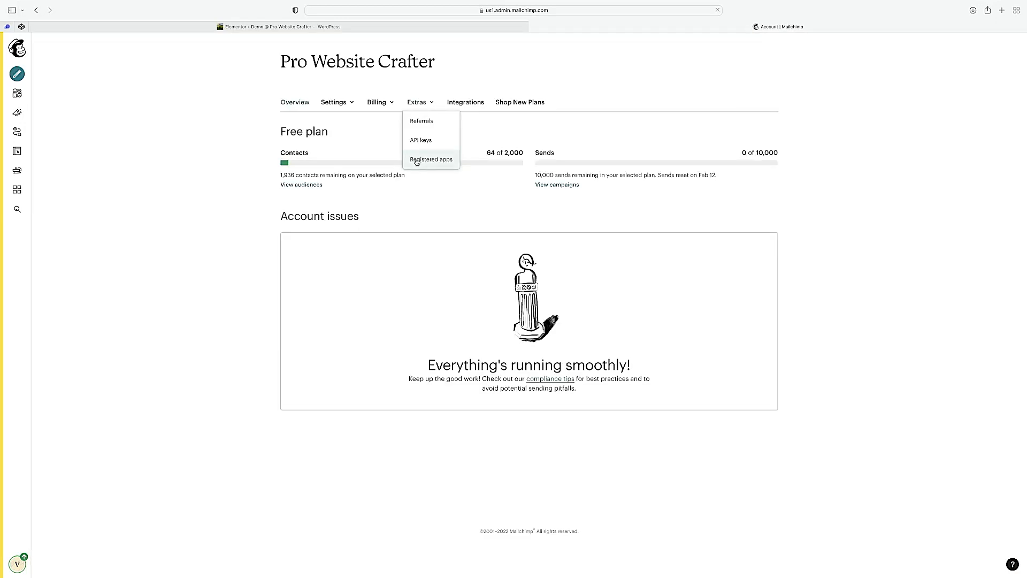
pyautogui.click(421, 141)
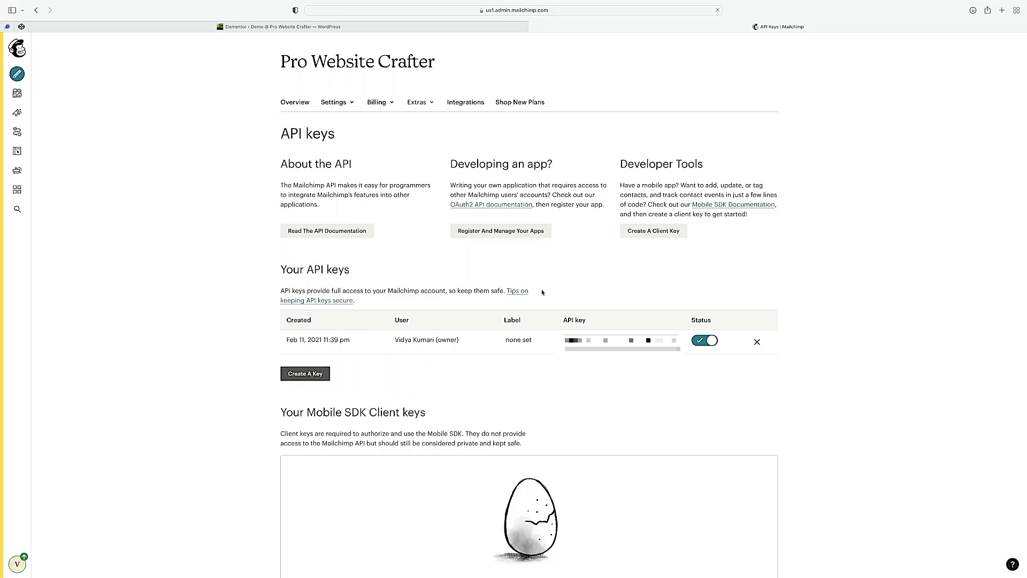
pyautogui.doubleClick(623, 342)
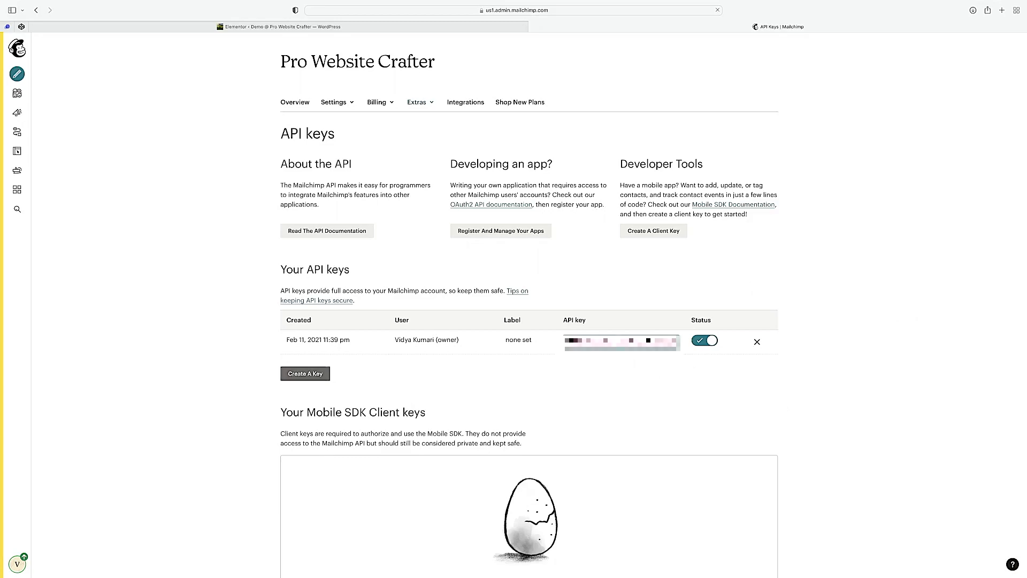
# Step: Paste and validate the API key in Elementor's MailChimp integration, and save the settings
pyautogui.click(374, 27)
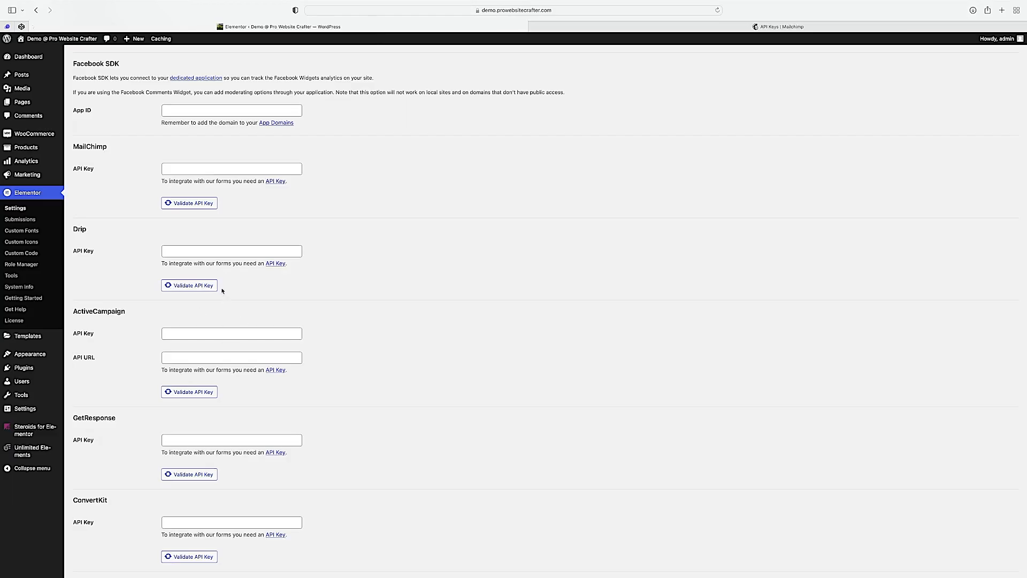
pyautogui.click(177, 170)
pyautogui.press('super+v')
pyautogui.click(177, 203)
pyautogui.press('super+alt+w')
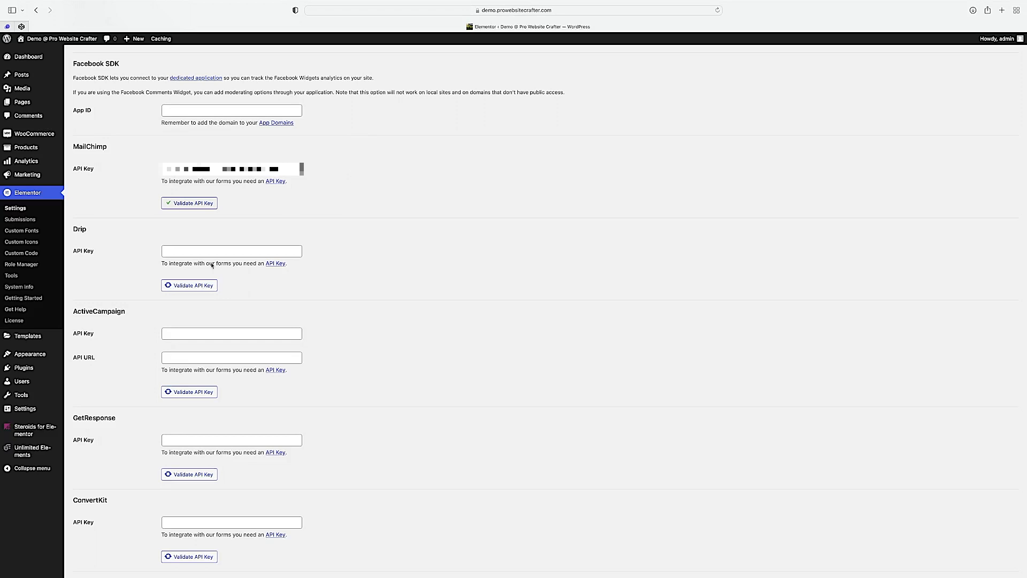
pyautogui.scroll(-10, 212, 264)
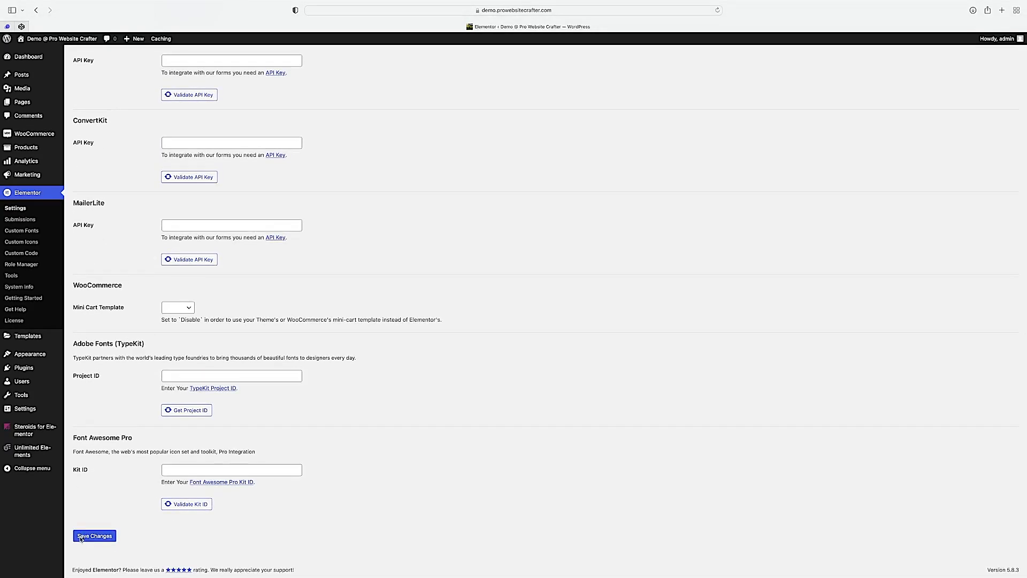
pyautogui.click(94, 535)
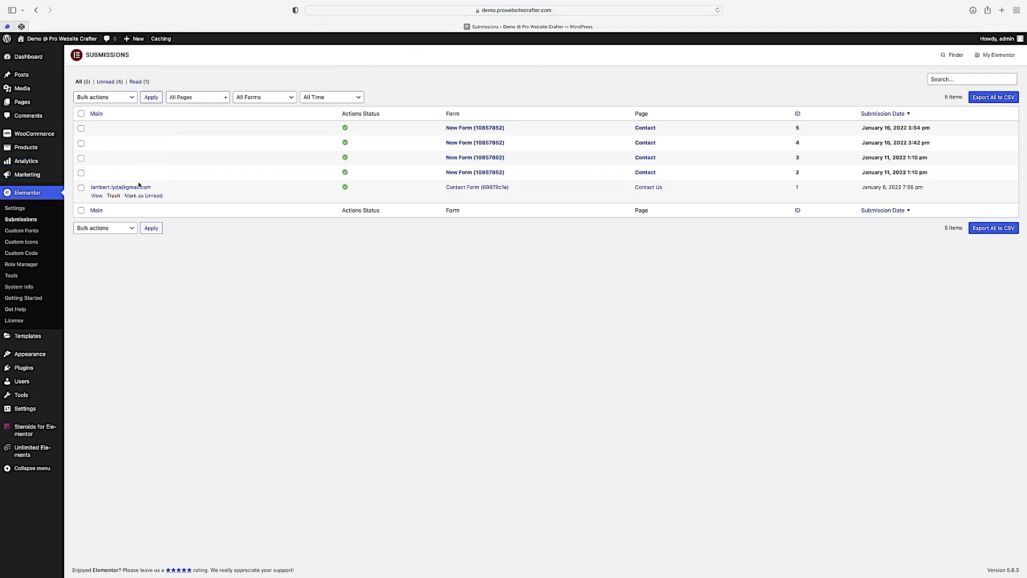
# Step: Check the Elementor form submissions using the read-status, page, form and time filters
pyautogui.click(136, 83)
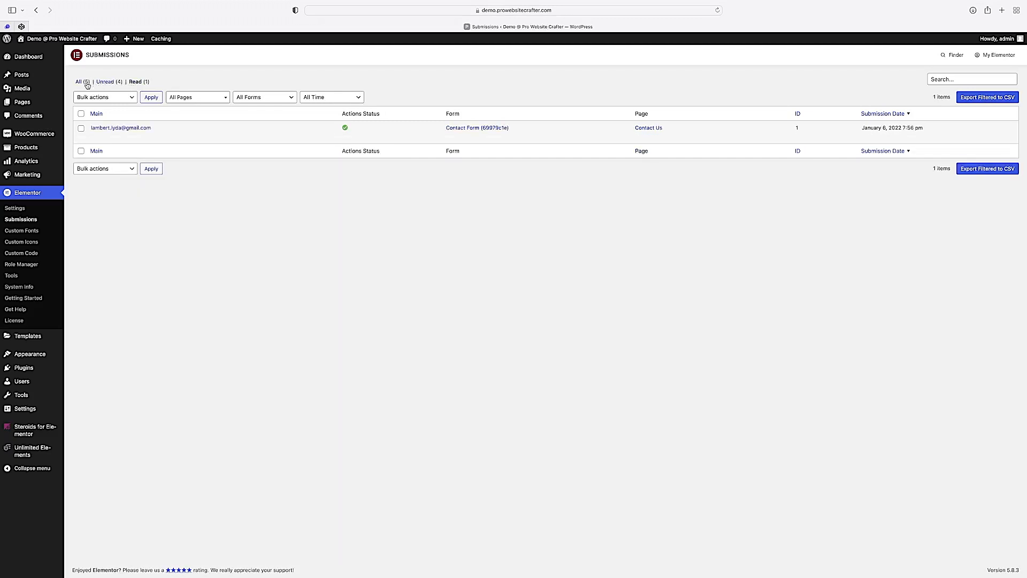
pyautogui.click(86, 82)
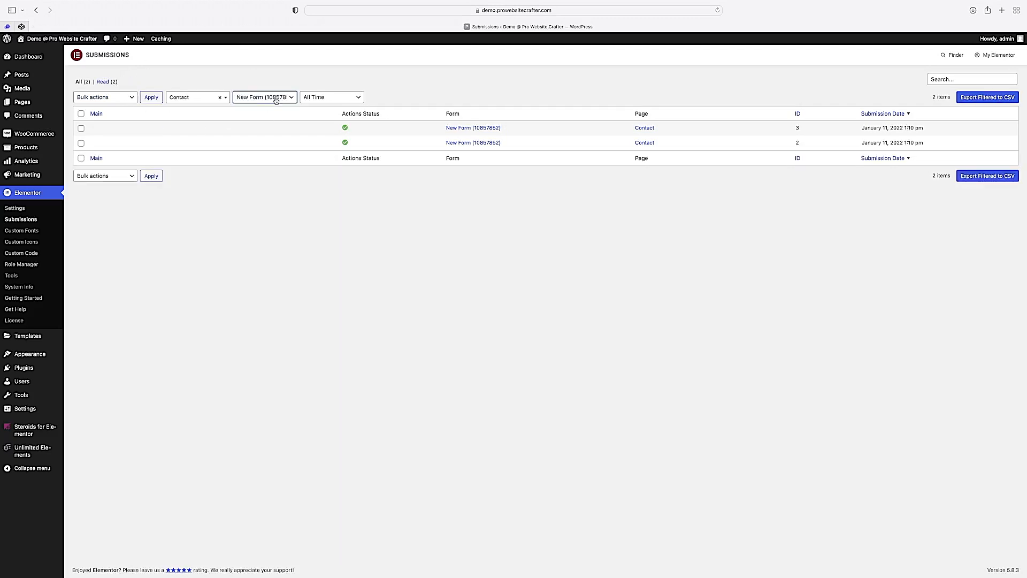
pyautogui.click(225, 105)
pyautogui.click(332, 97)
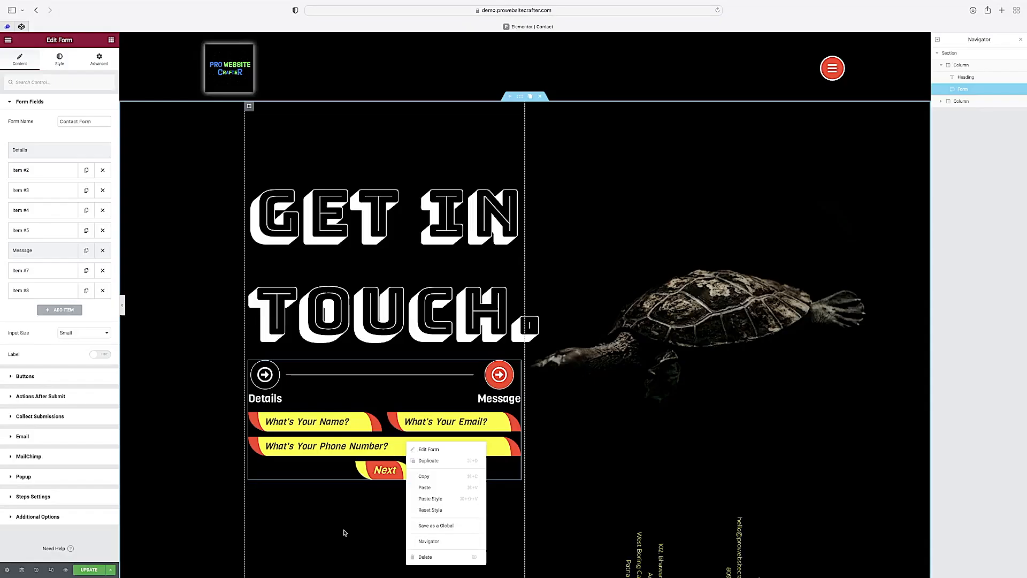
# Step: Add a new Form widget below the existing contact form on the Contact page and open it for editing
pyautogui.press('Escape')
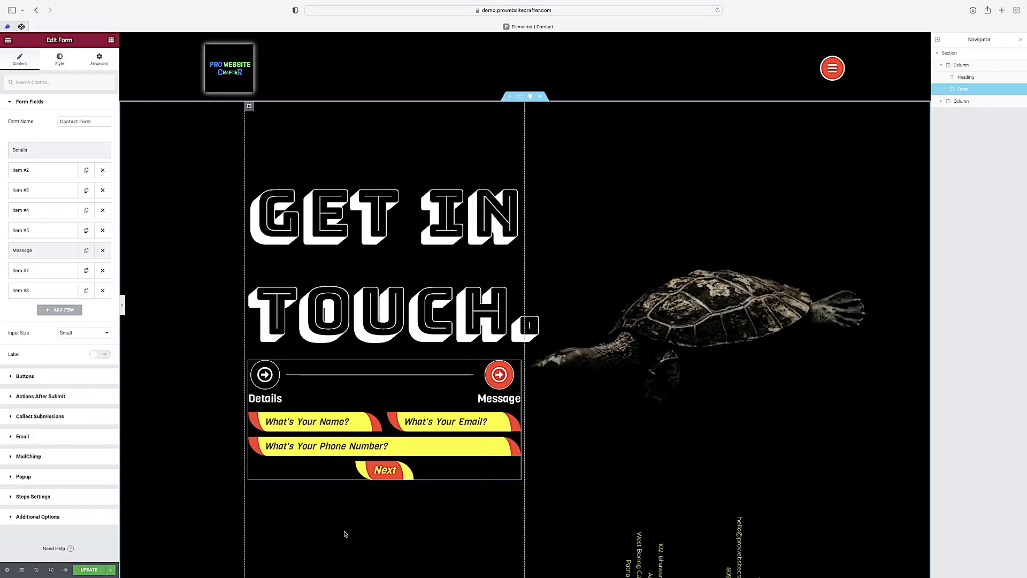
pyautogui.click(112, 39)
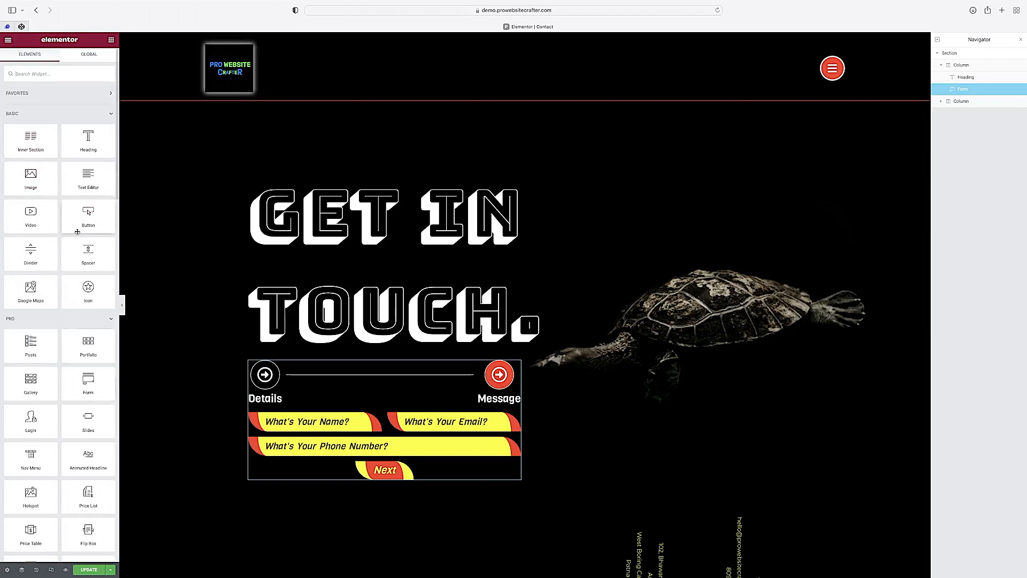
pyautogui.moveTo(88, 383); pyautogui.dragTo(390, 481)
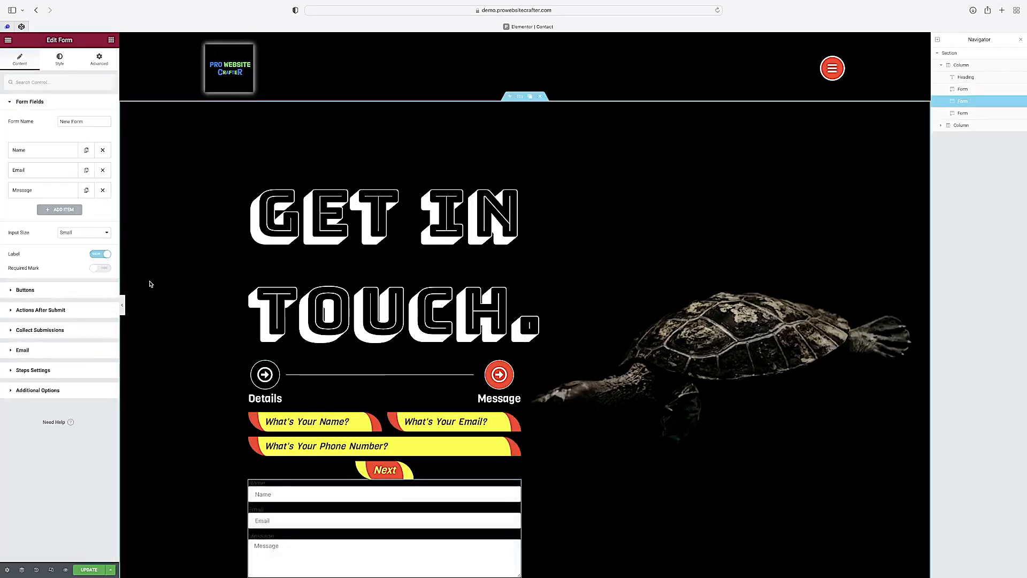
pyautogui.scroll(-2, 365, 398)
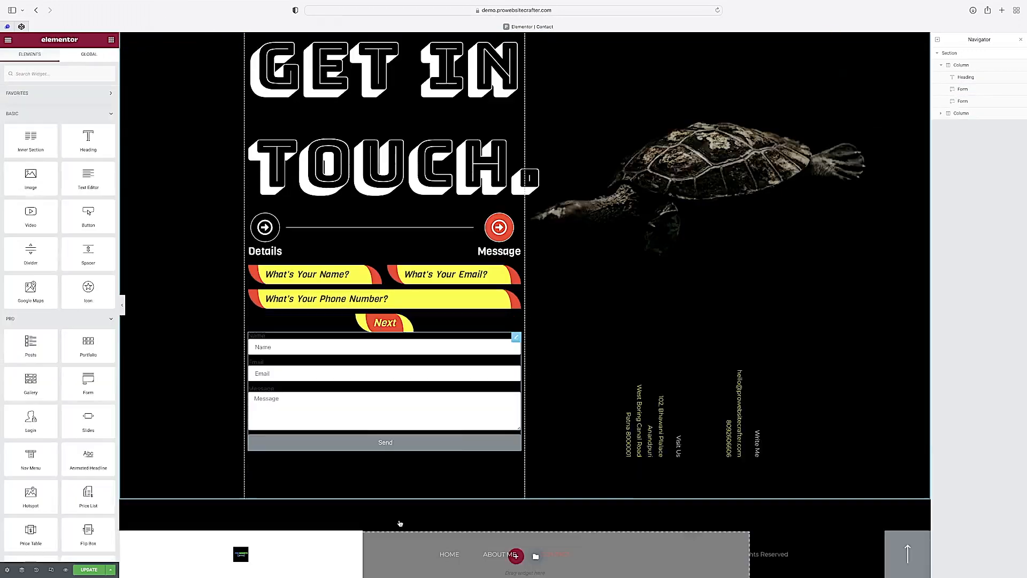
pyautogui.click(516, 337)
pyautogui.scroll(1, 529, 226)
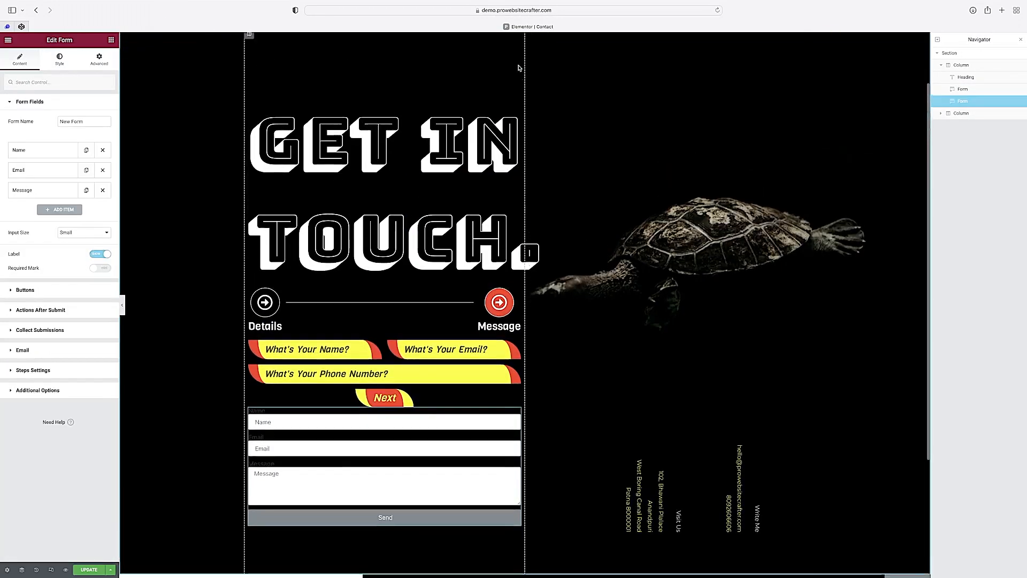
# Step: Duplicate the "Get in touch." heading and place the copy between the two forms
pyautogui.scroll(1, 471, 160)
pyautogui.rightClick(416, 154)
pyautogui.click(436, 170)
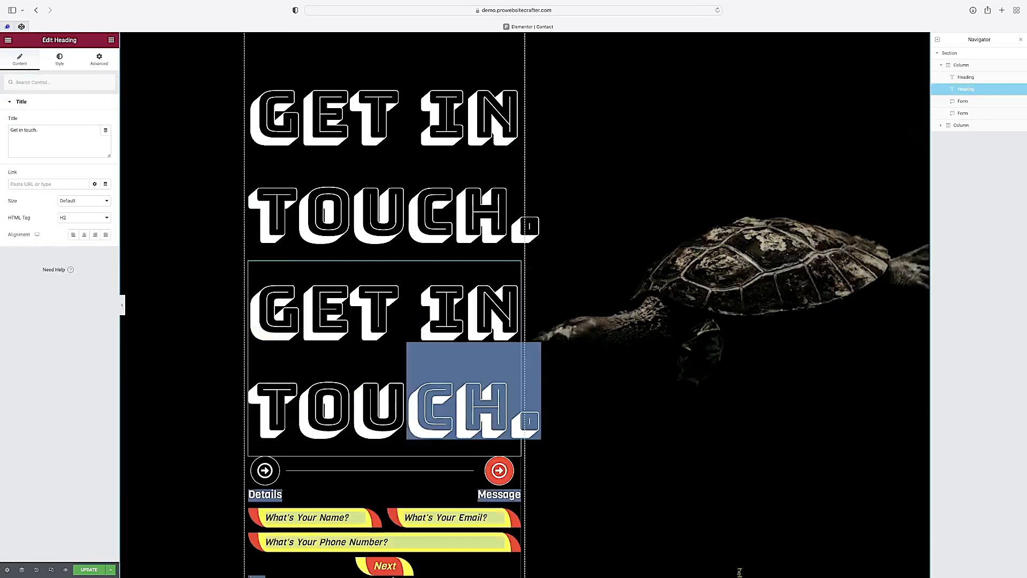
pyautogui.scroll(-1, 513, 266)
pyautogui.moveTo(516, 231); pyautogui.dragTo(506, 350)
# Step: Change the copied heading's text to "Survey." and reduce its font size
pyautogui.doubleClick(511, 487)
pyautogui.press('BackSpace')
pyautogui.press('BackSpace')
pyautogui.press('BackSpace')
pyautogui.press('BackSpace')
pyautogui.press('BackSpace')
pyautogui.press('BackSpace')
pyautogui.press('BackSpace')
pyautogui.press('BackSpace')
pyautogui.write('Survey')
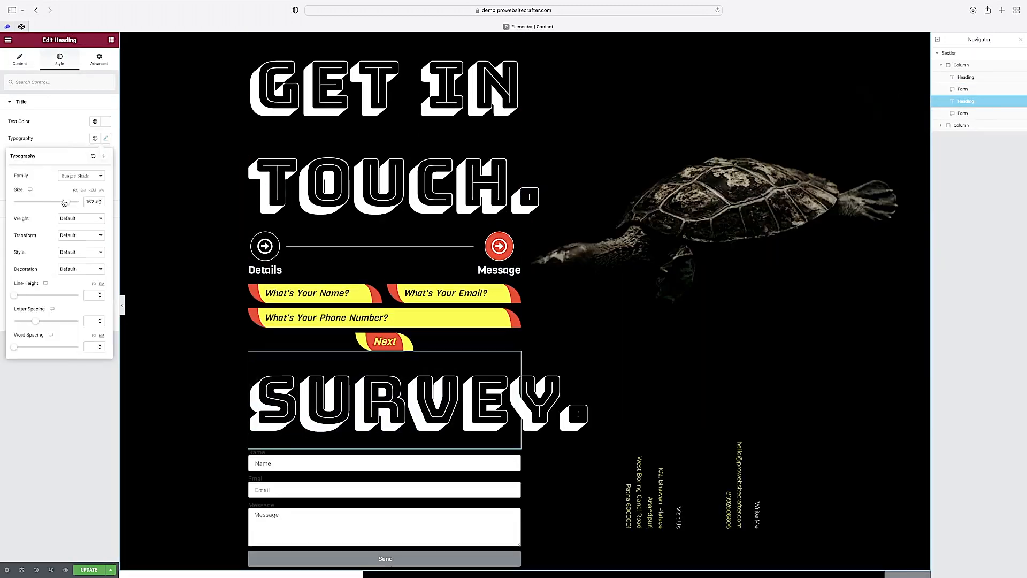
pyautogui.moveTo(60, 201); pyautogui.dragTo(38, 201)
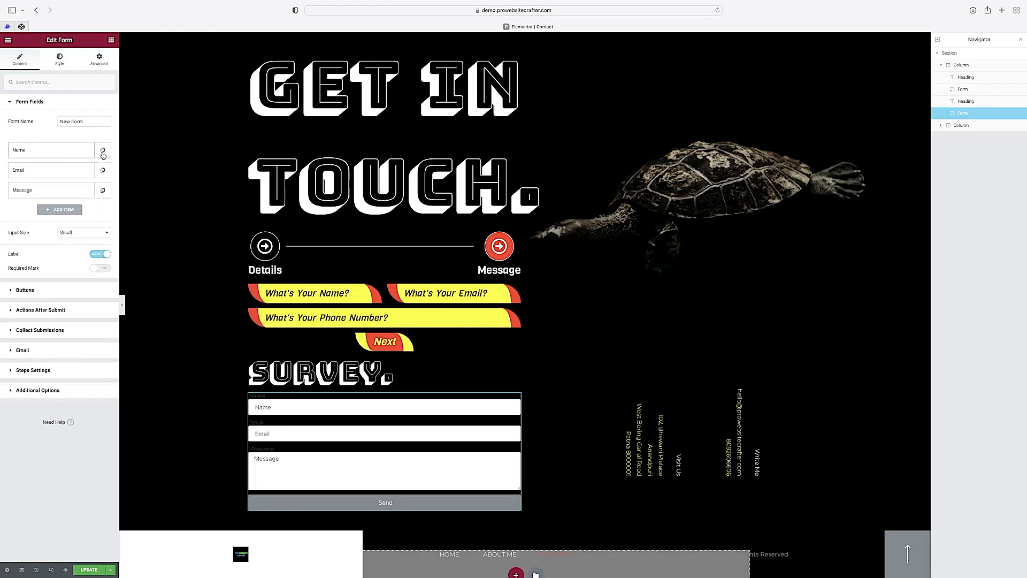
# Step: Delete the Name and Email fields from the new form
pyautogui.click(103, 151)
pyautogui.click(103, 151)
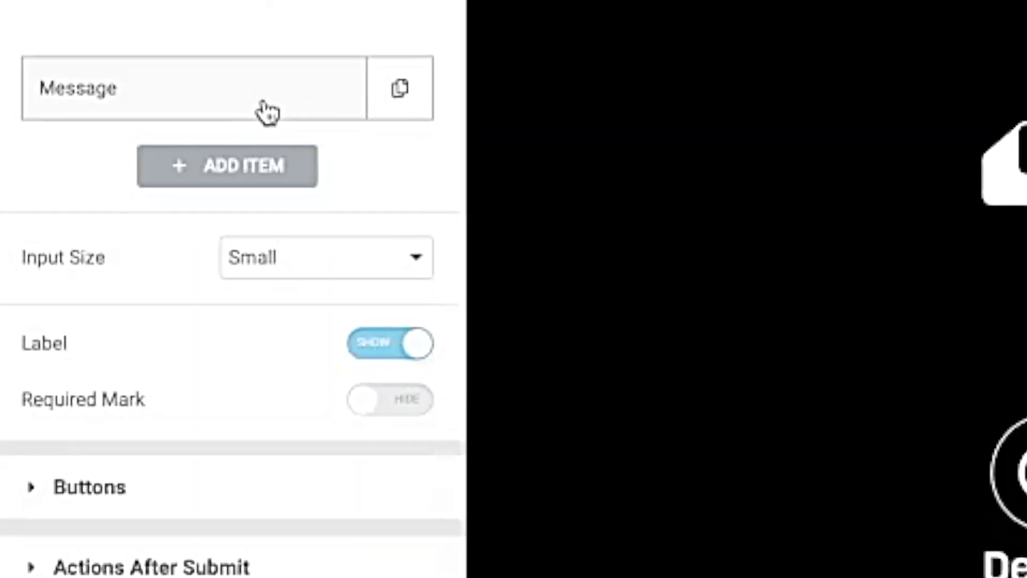
# Step: Try adding a blank item and duplicating the Message field in the new form, and delete both extras
pyautogui.click(252, 182)
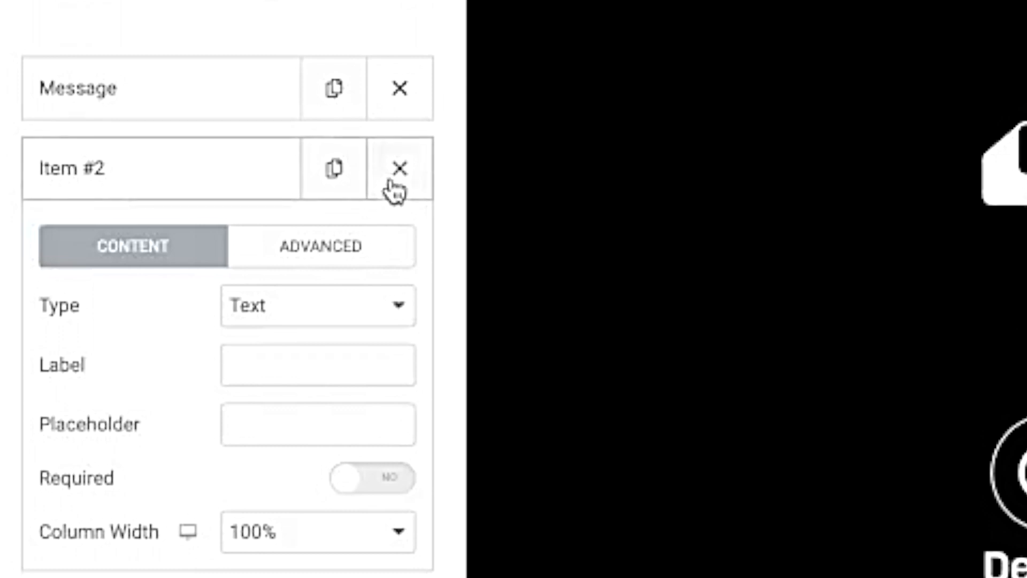
pyautogui.click(334, 94)
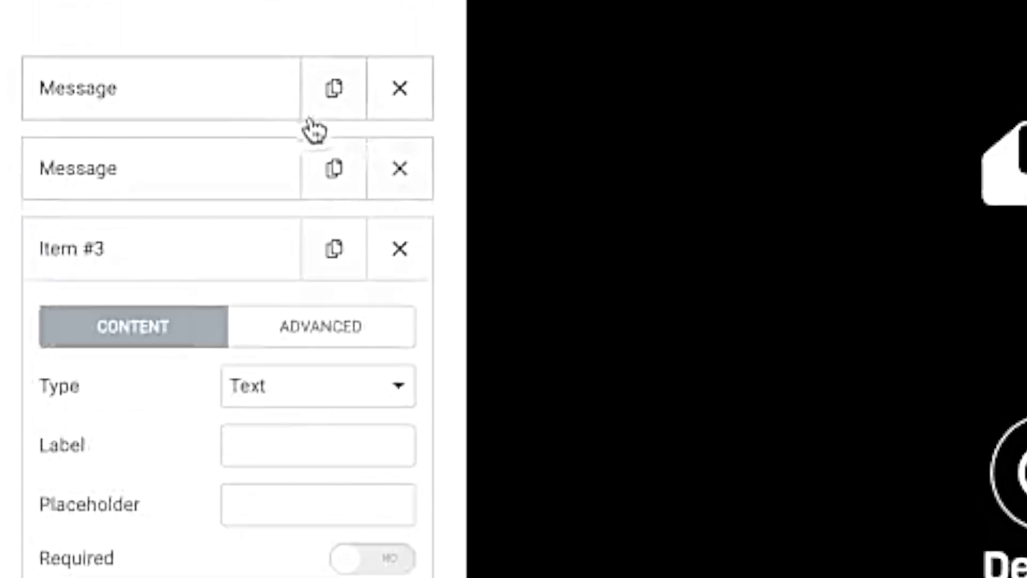
pyautogui.click(404, 249)
pyautogui.click(398, 110)
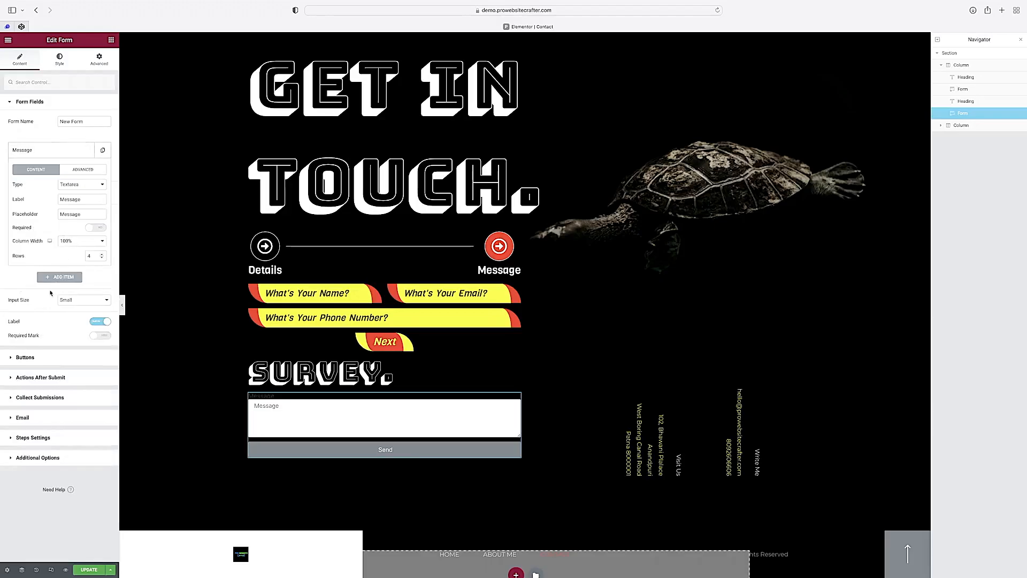
# Step: Replace the new form's Message field with a blank text item and name the form "Survey Form"
pyautogui.click(60, 277)
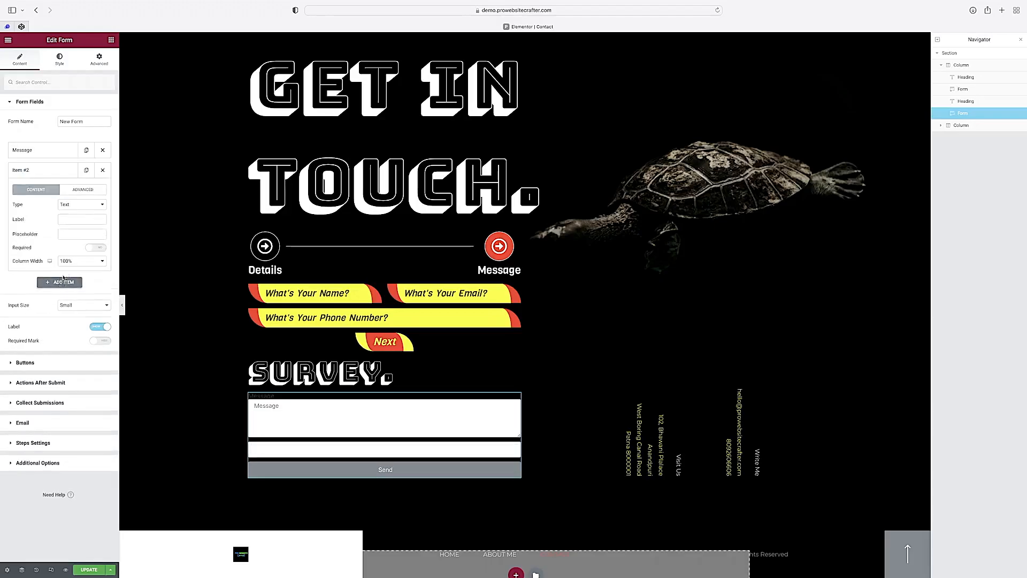
pyautogui.click(104, 150)
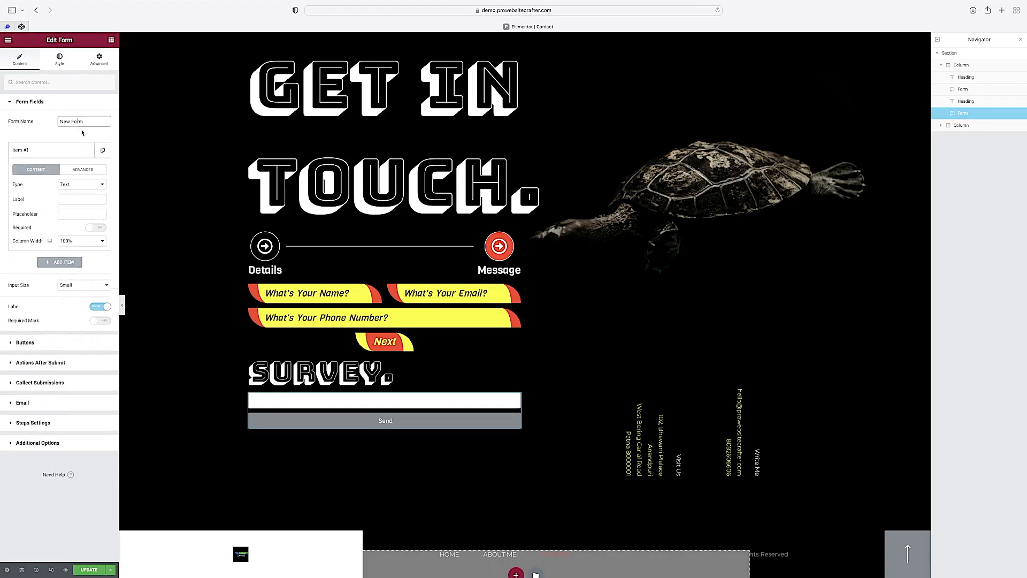
pyautogui.moveTo(85, 122); pyautogui.dragTo(50, 120)
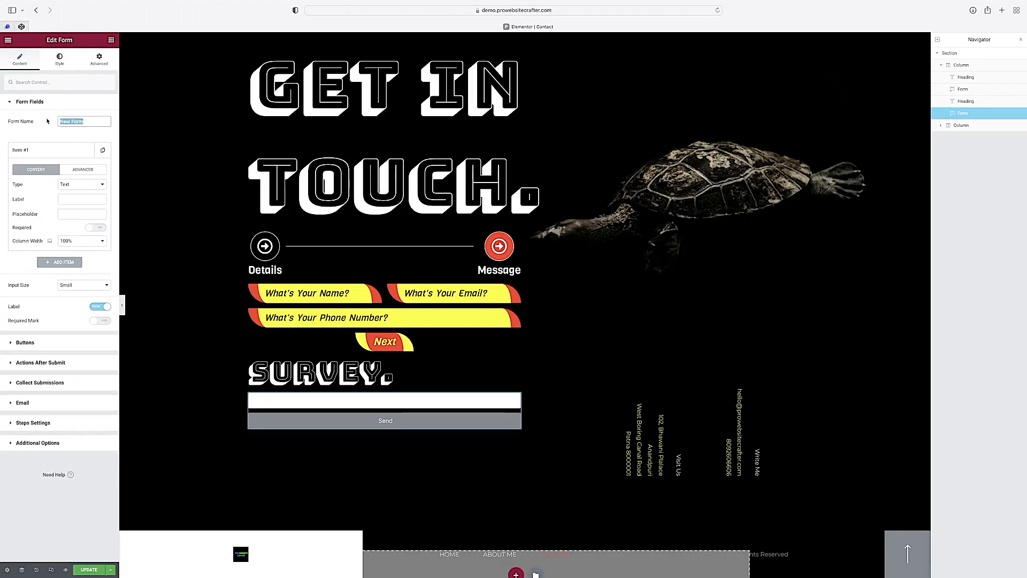
pyautogui.press('BackSpace')
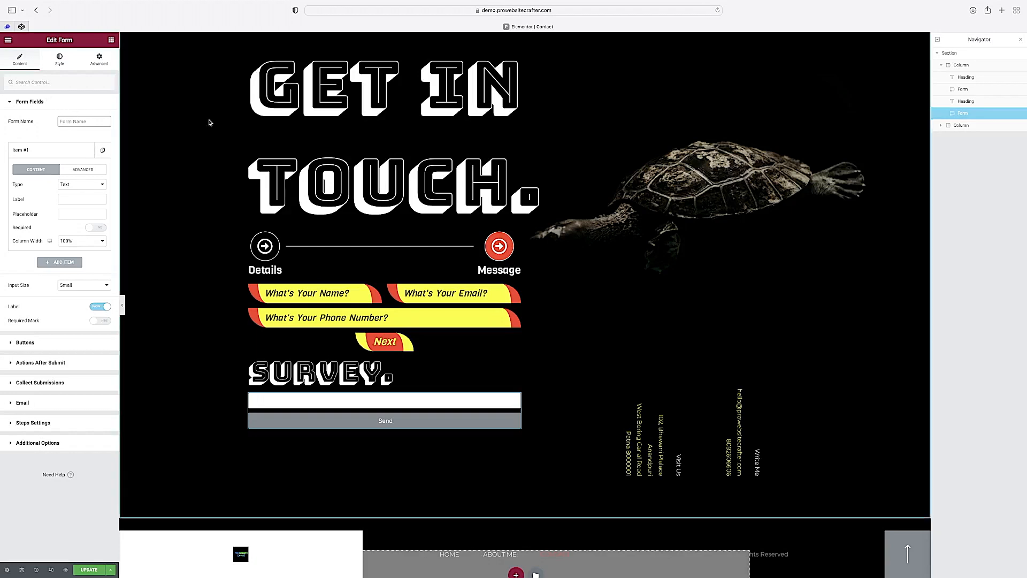
pyautogui.write('Survey Form')
# Step: Try the Email and Textarea types for the survey form's blank item
pyautogui.click(82, 185)
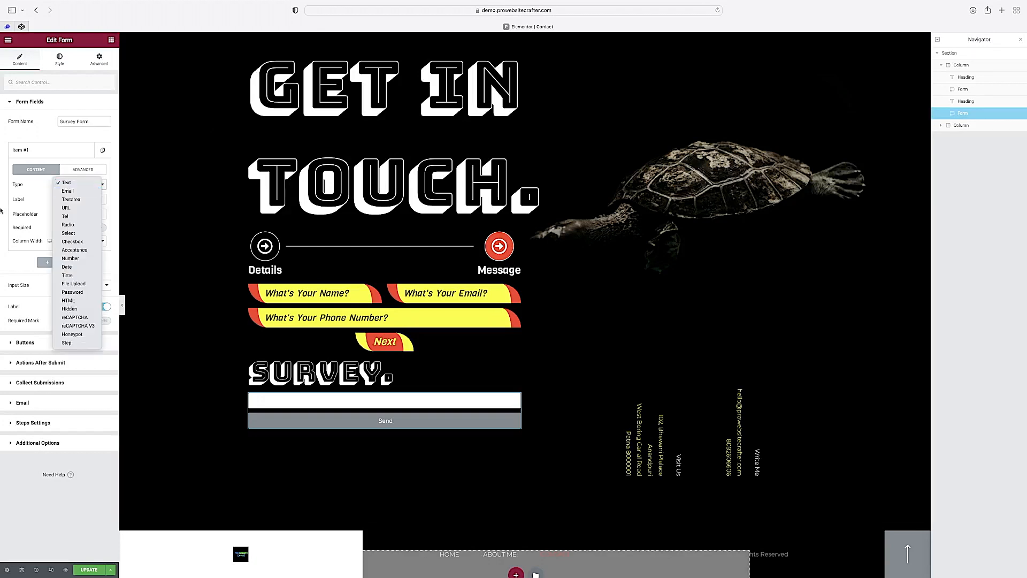
pyautogui.click(66, 191)
pyautogui.click(68, 184)
pyautogui.click(68, 181)
pyautogui.click(68, 182)
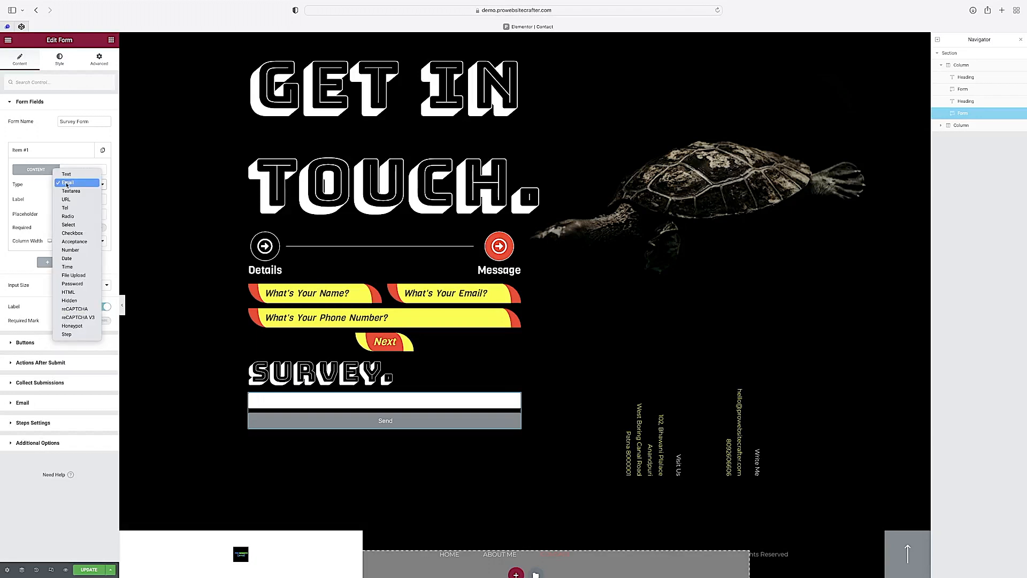
pyautogui.click(65, 190)
pyautogui.click(68, 184)
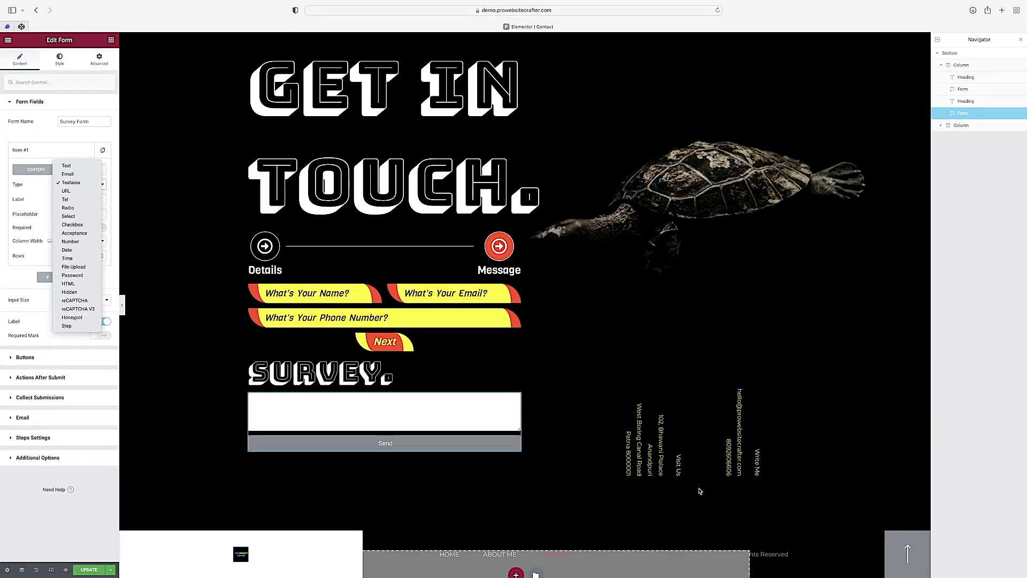
# Step: Try resizing the text areas in the survey form and in the contact form's Message step, and reopen the survey form's settings
pyautogui.click(521, 433)
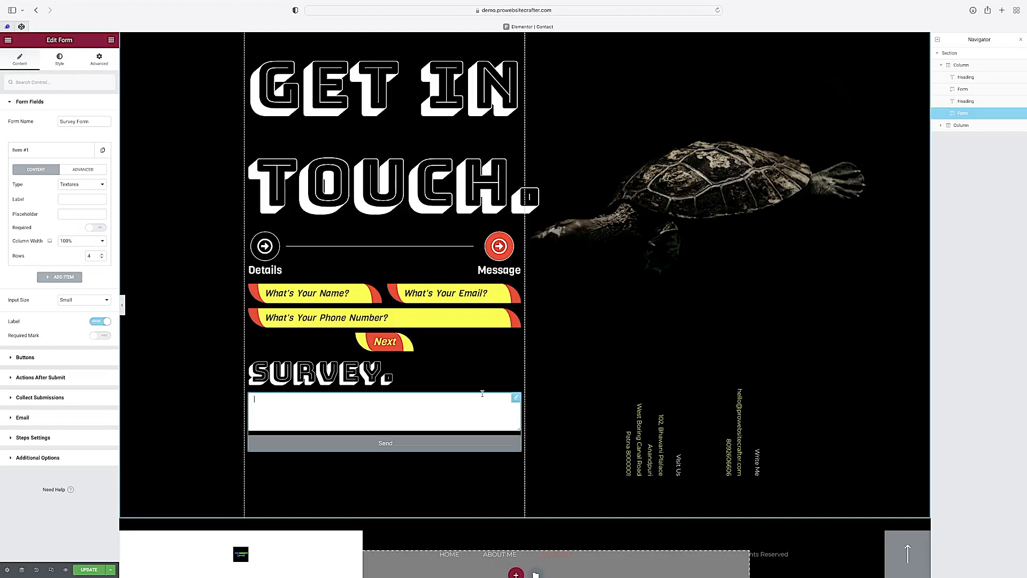
pyautogui.click(424, 324)
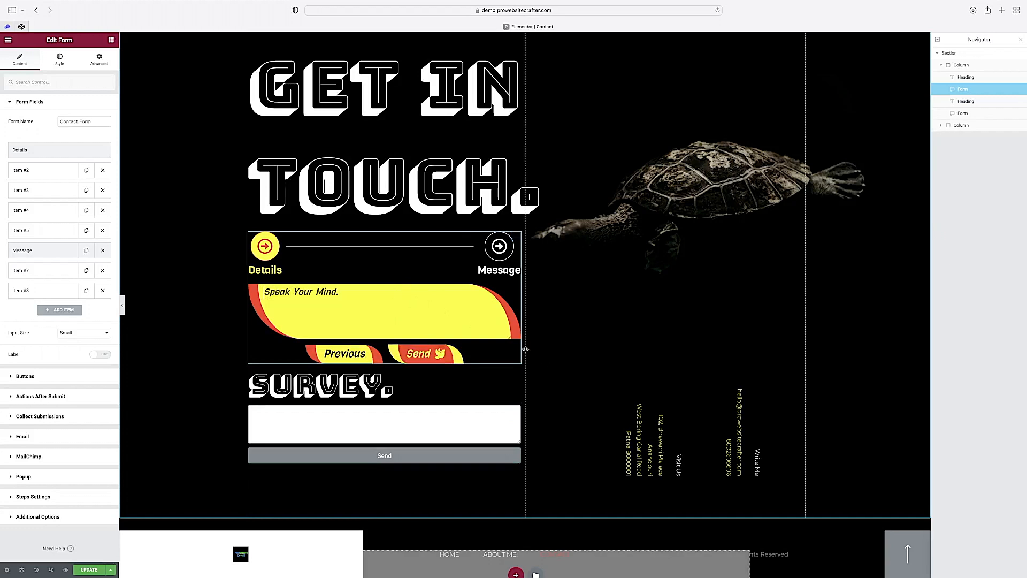
pyautogui.moveTo(516, 385); pyautogui.dragTo(486, 307)
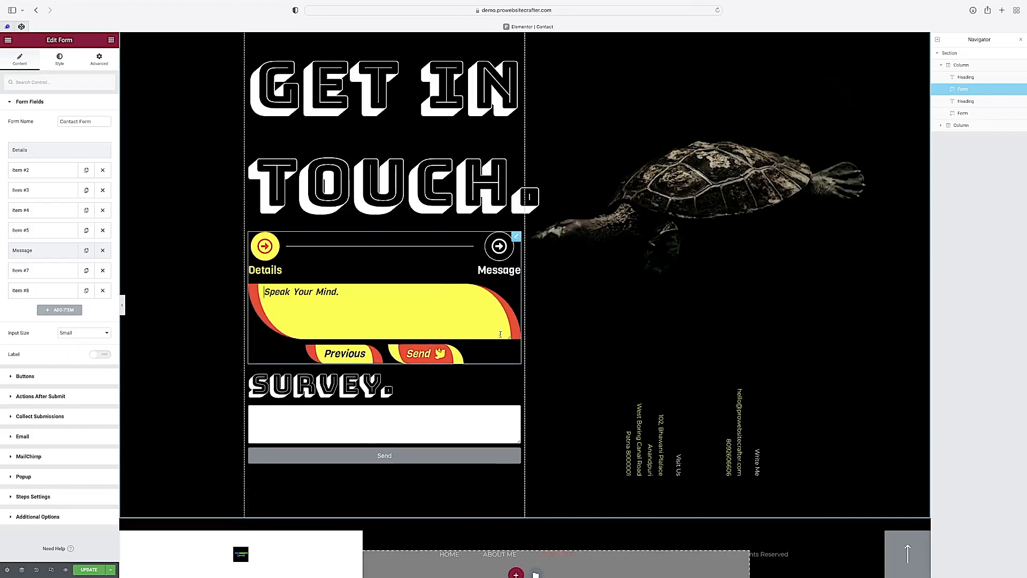
pyautogui.click(384, 422)
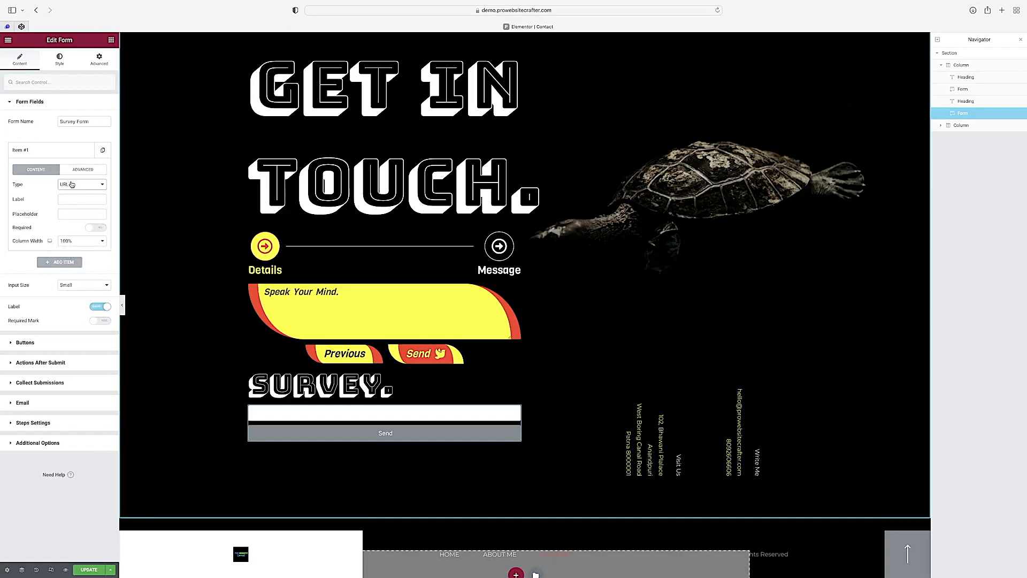
# Step: Change the survey form item's type to Tel
pyautogui.click(71, 184)
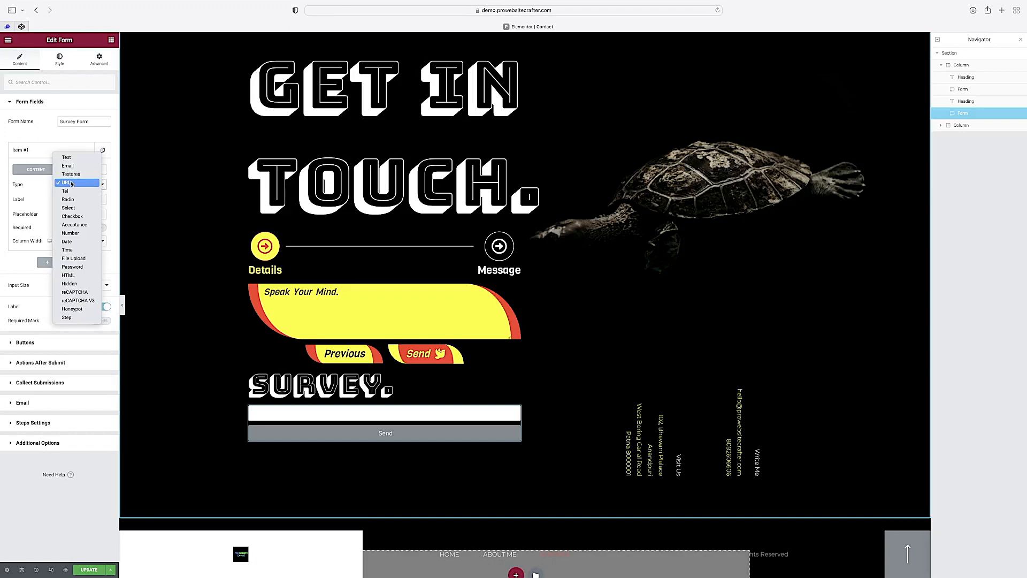
pyautogui.click(89, 184)
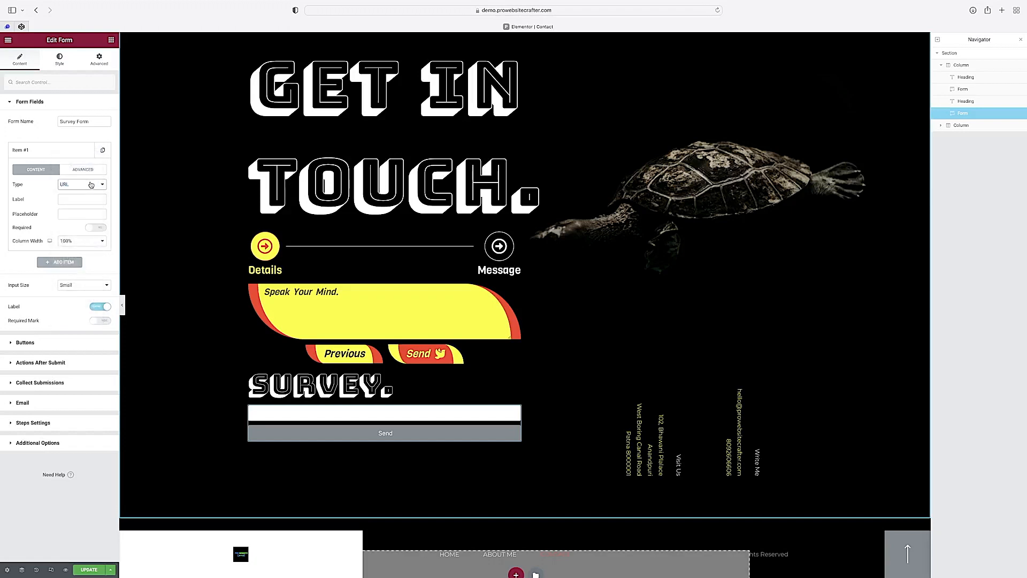
pyautogui.click(91, 184)
pyautogui.click(82, 194)
# Step: Try the Radio and Select types for the survey form's item, leaving its options empty
pyautogui.click(82, 186)
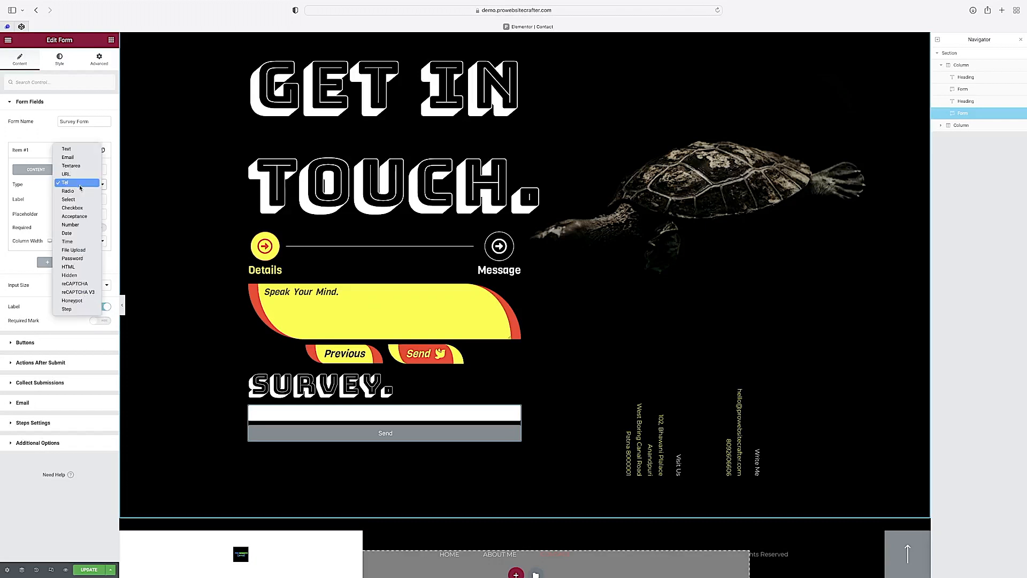
pyautogui.click(71, 190)
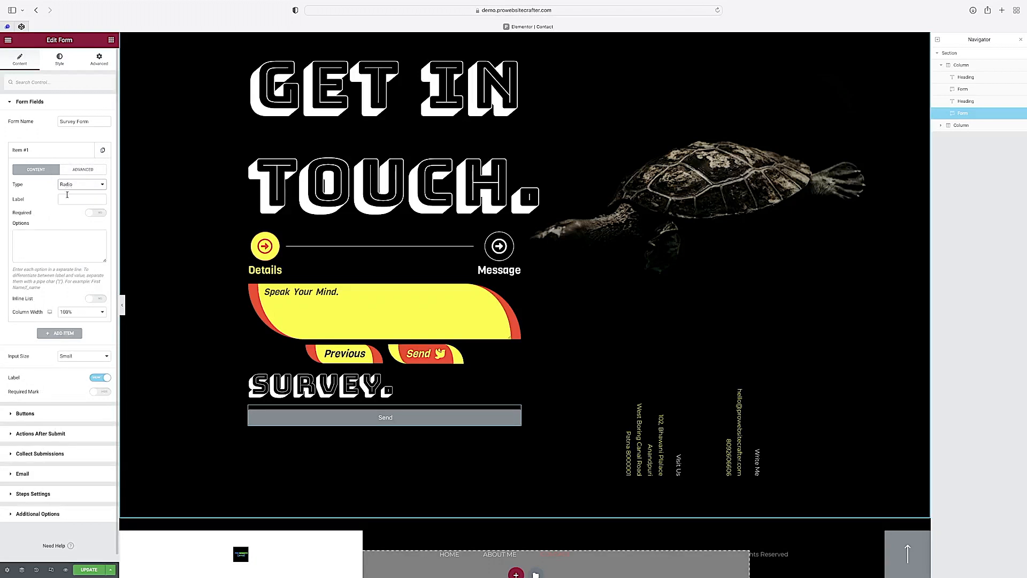
pyautogui.click(67, 194)
pyautogui.click(74, 185)
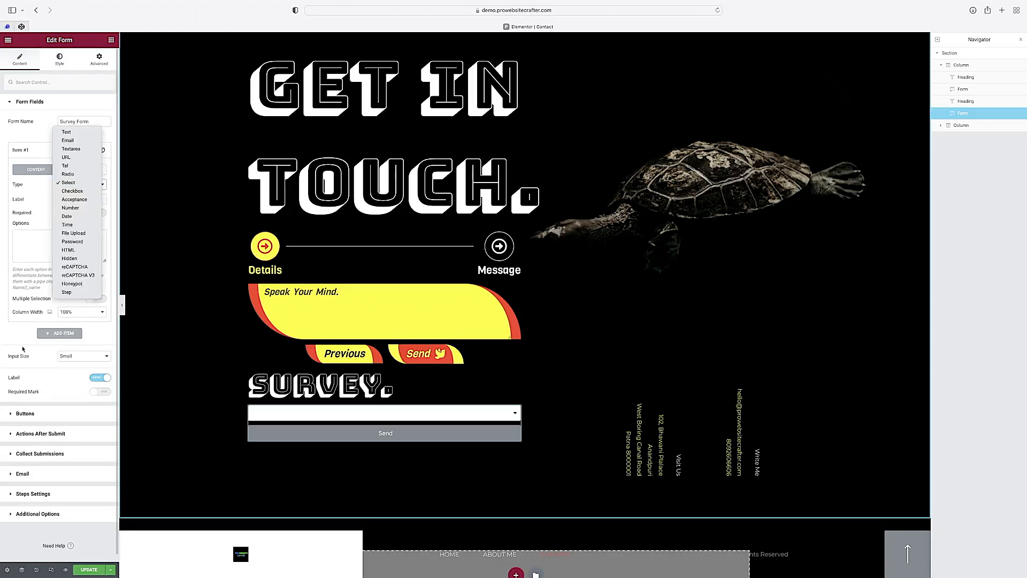
pyautogui.click(23, 348)
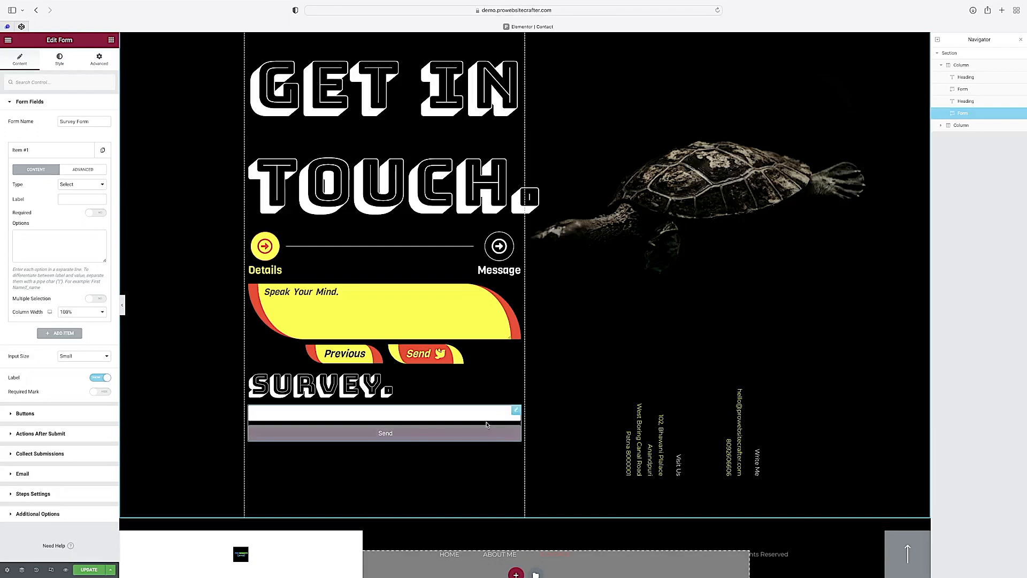
pyautogui.click(32, 236)
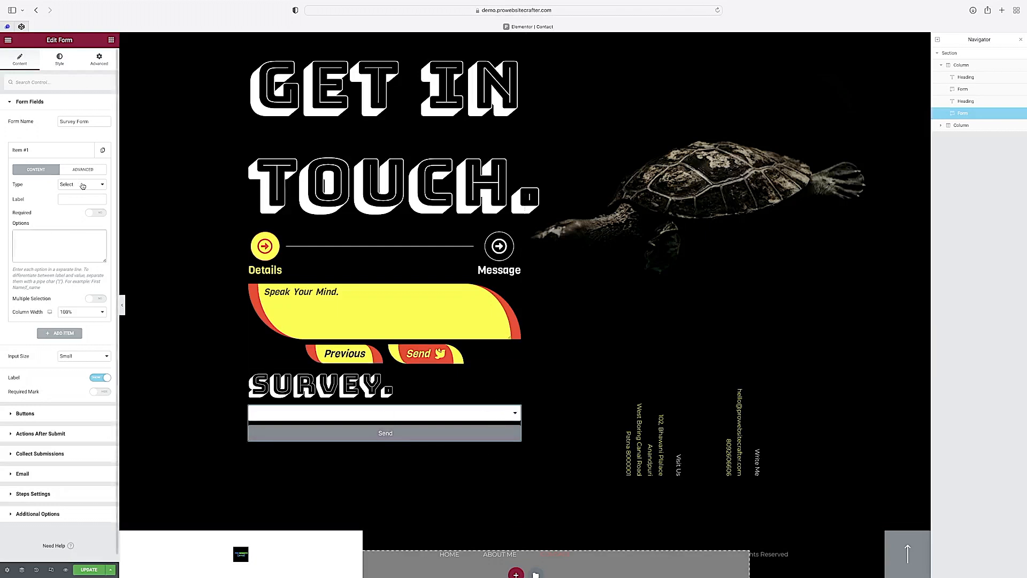
# Step: Try the Checkbox and Acceptance types for the survey form's item
pyautogui.click(77, 184)
pyautogui.click(78, 191)
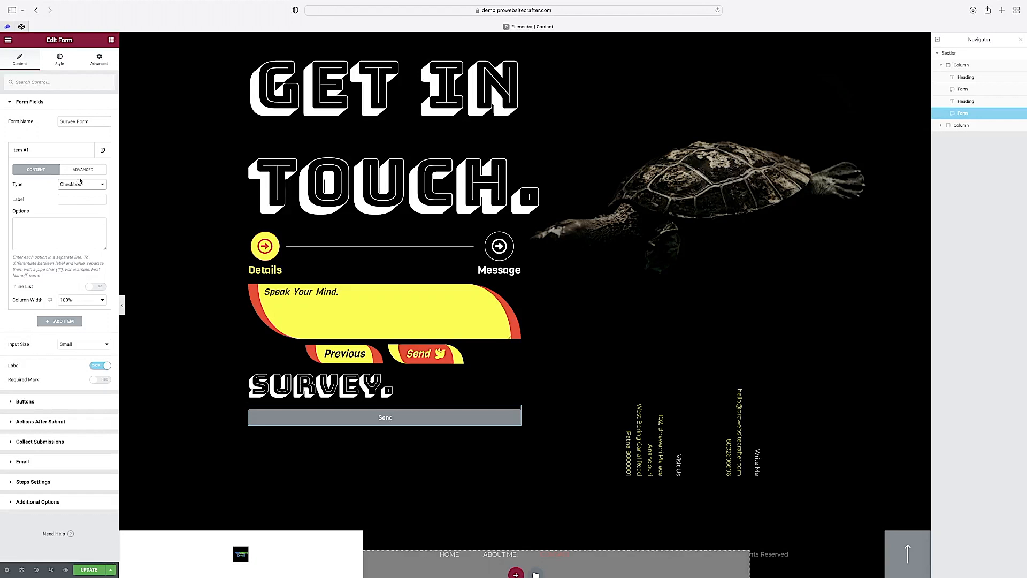
pyautogui.click(84, 185)
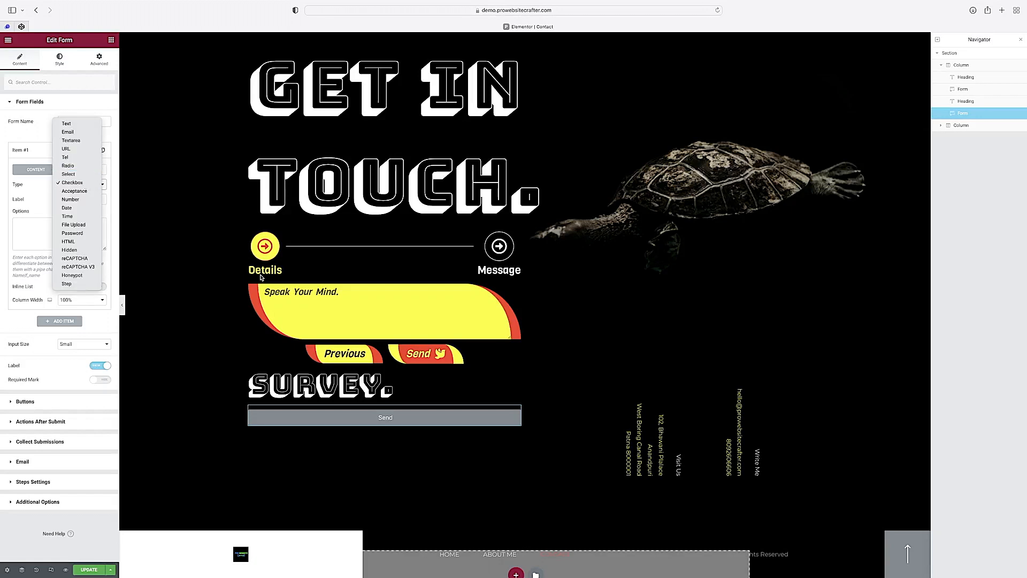
pyautogui.click(74, 191)
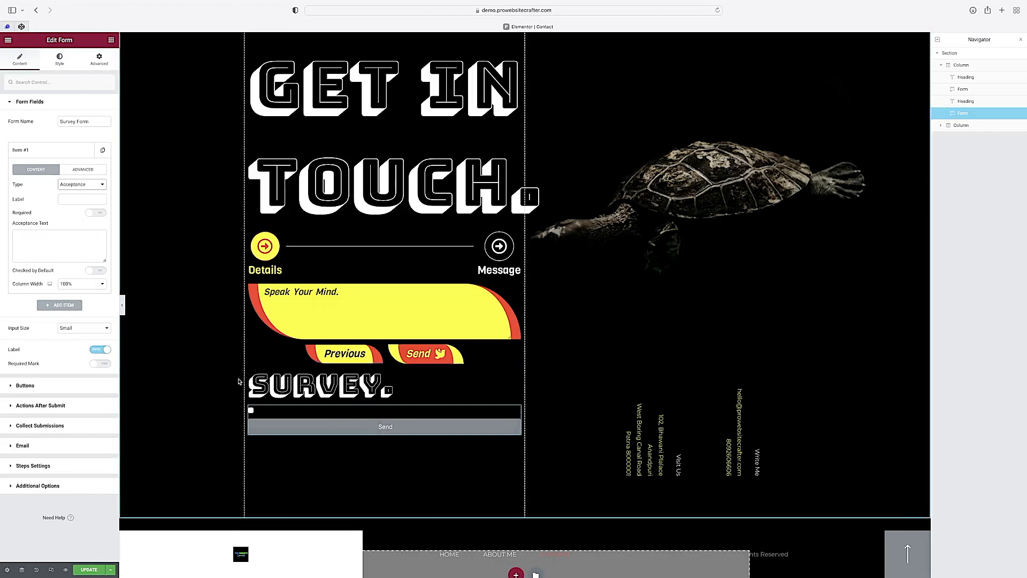
# Step: Change the survey item's type to Number with a minimum value of 10 and a maximum of 75
pyautogui.click(85, 186)
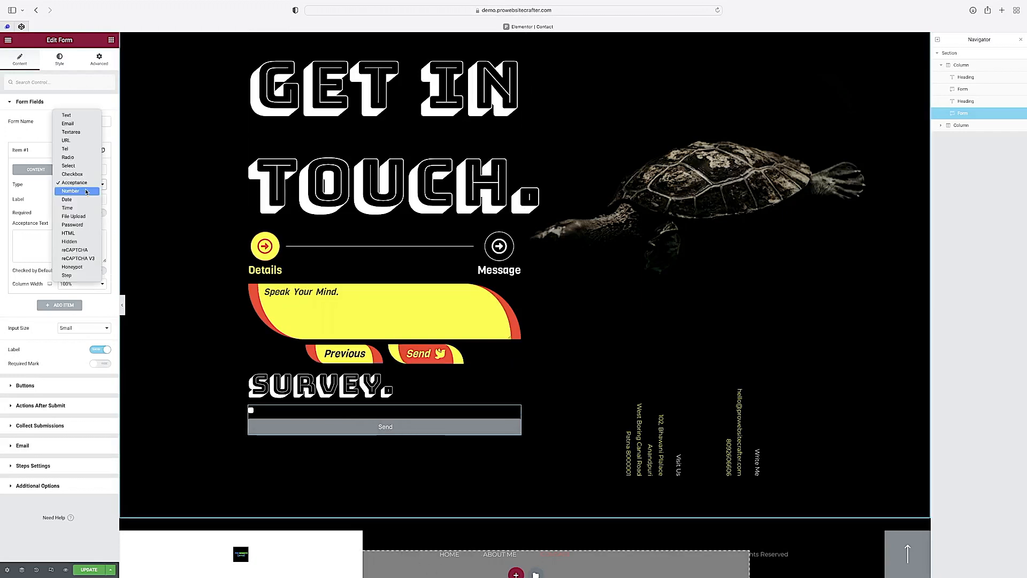
pyautogui.click(82, 189)
pyautogui.click(81, 187)
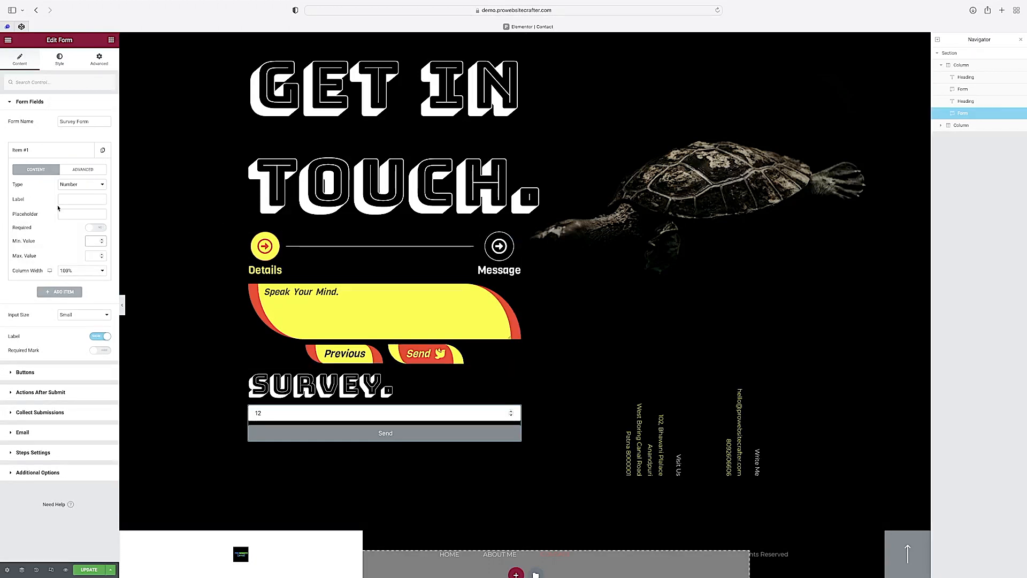
pyautogui.write('10')
pyautogui.click(95, 256)
pyautogui.write('75')
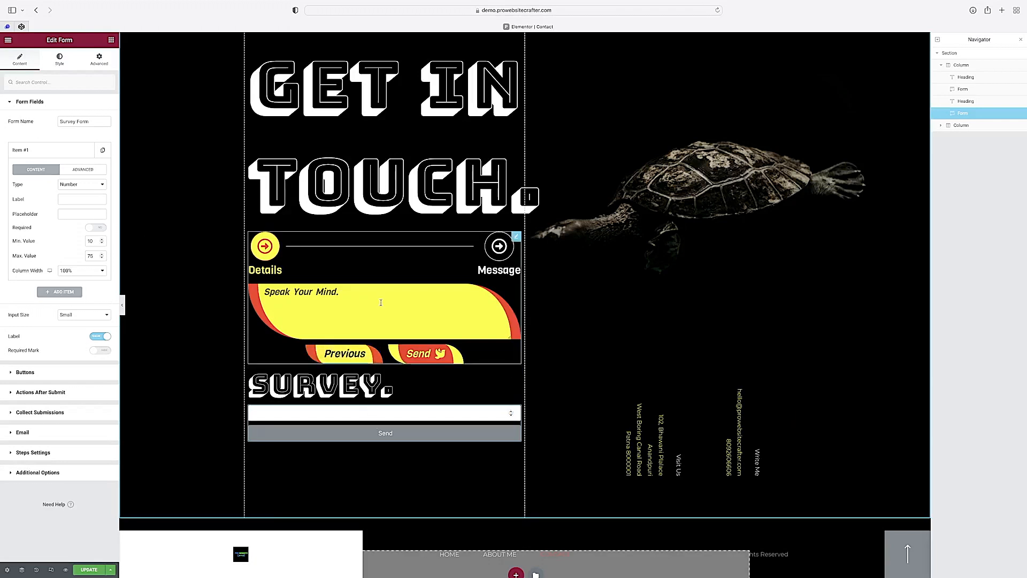
pyautogui.click(286, 413)
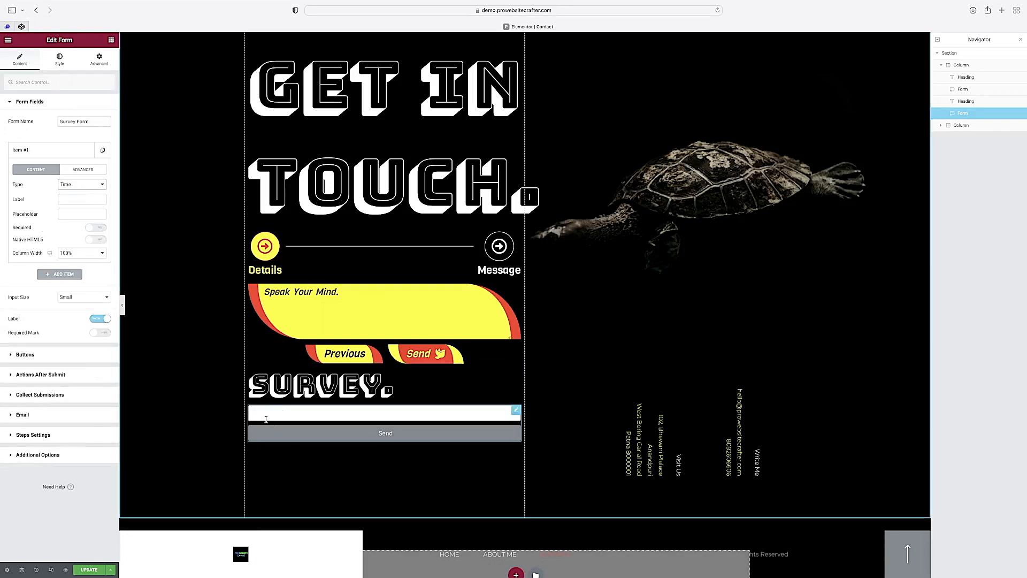
# Step: Test the survey form's Time field in the page preview by picking 01:45 PM
pyautogui.click(270, 415)
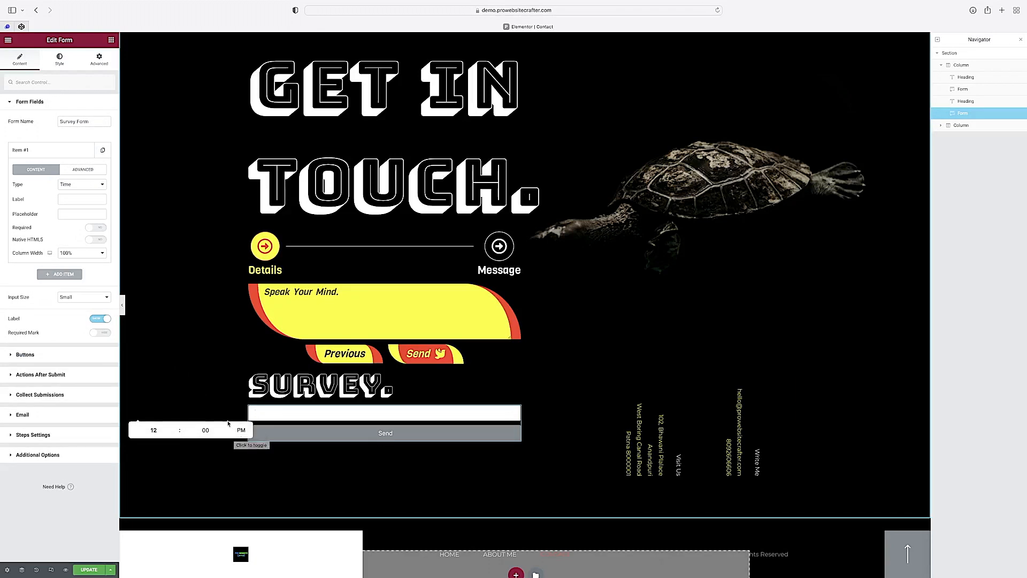
pyautogui.click(240, 431)
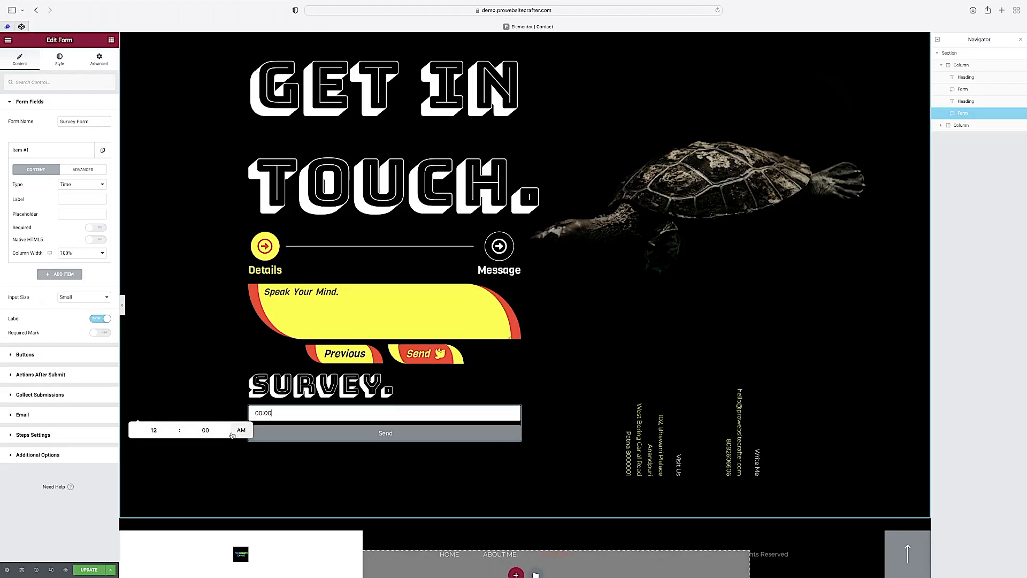
pyautogui.click(228, 428)
pyautogui.click(228, 428)
pyautogui.click(228, 428)
pyautogui.click(228, 427)
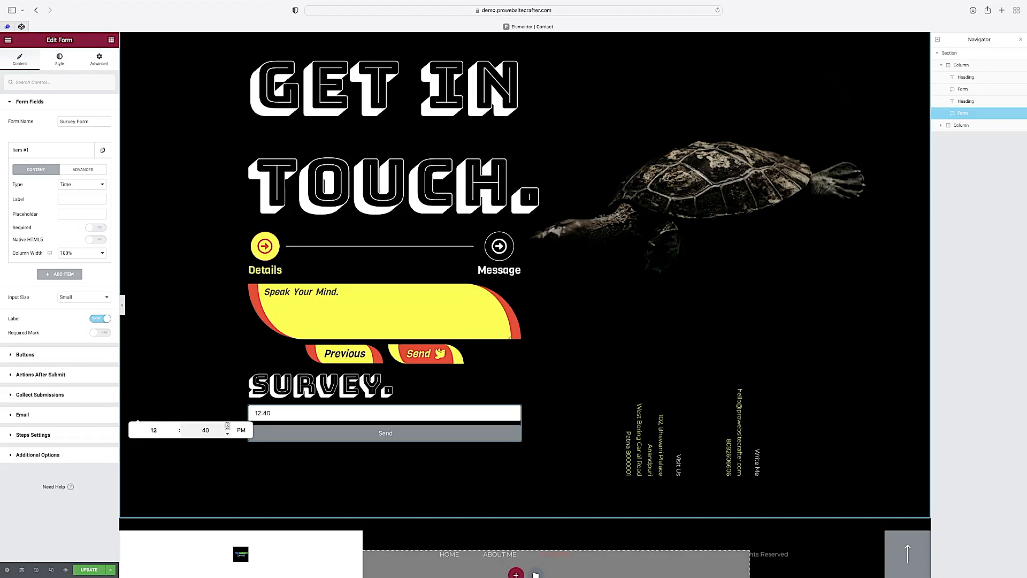
pyautogui.click(227, 427)
pyautogui.click(227, 433)
pyautogui.click(228, 434)
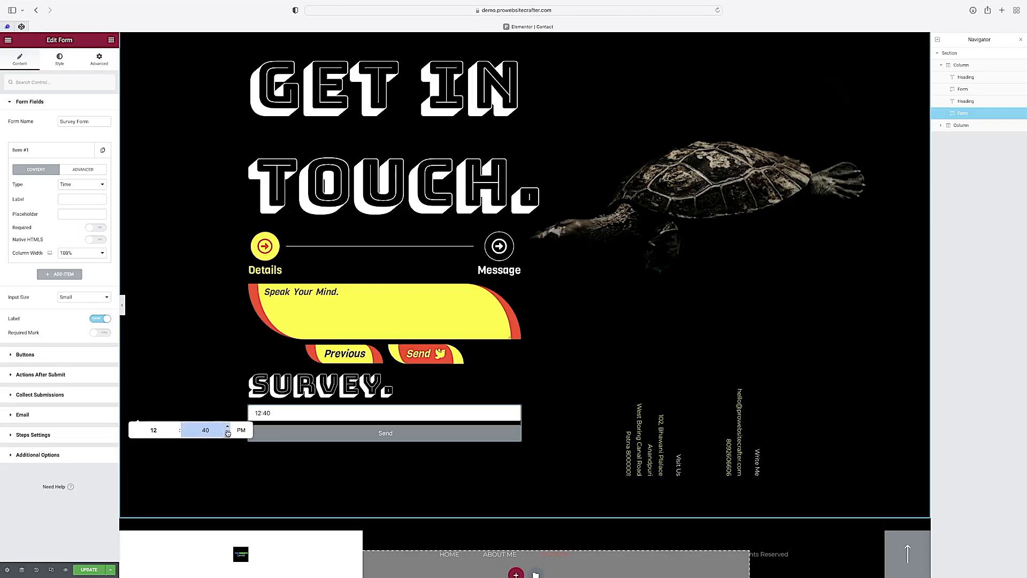
pyautogui.click(228, 426)
pyautogui.click(174, 427)
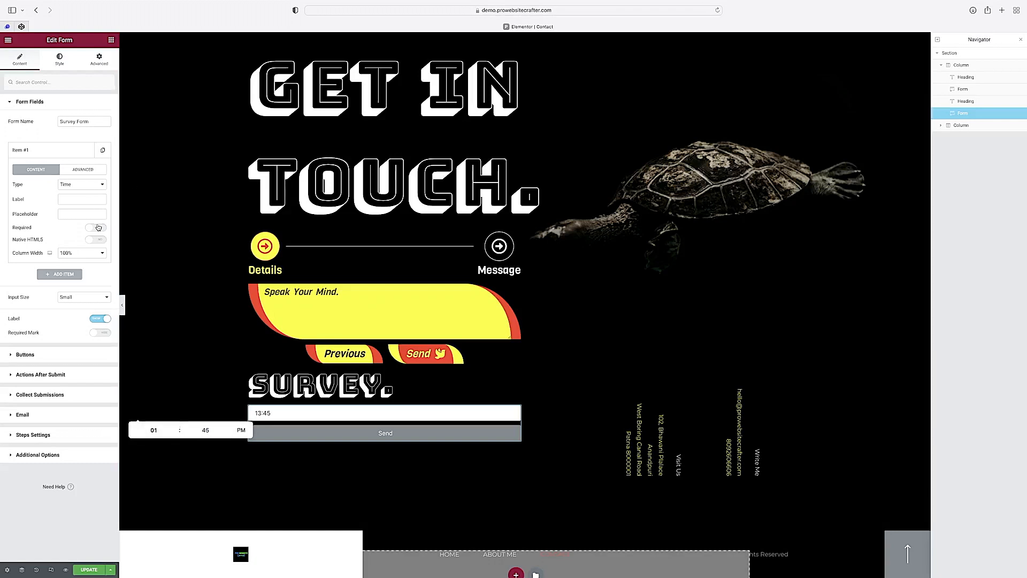
# Step: Turn on Native HTML5 for the Time field and test entering 00 in the page preview
pyautogui.click(84, 186)
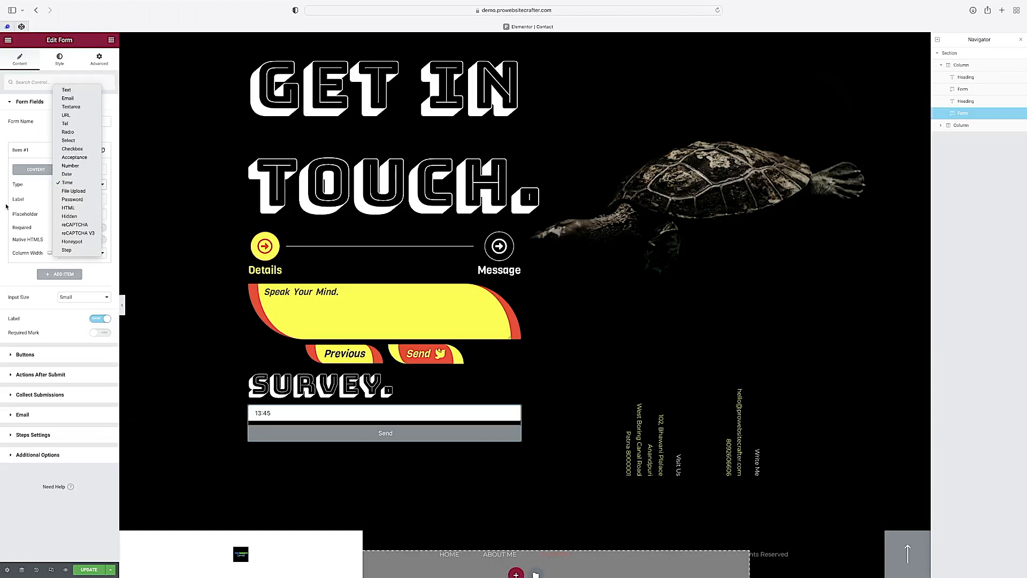
pyautogui.click(40, 191)
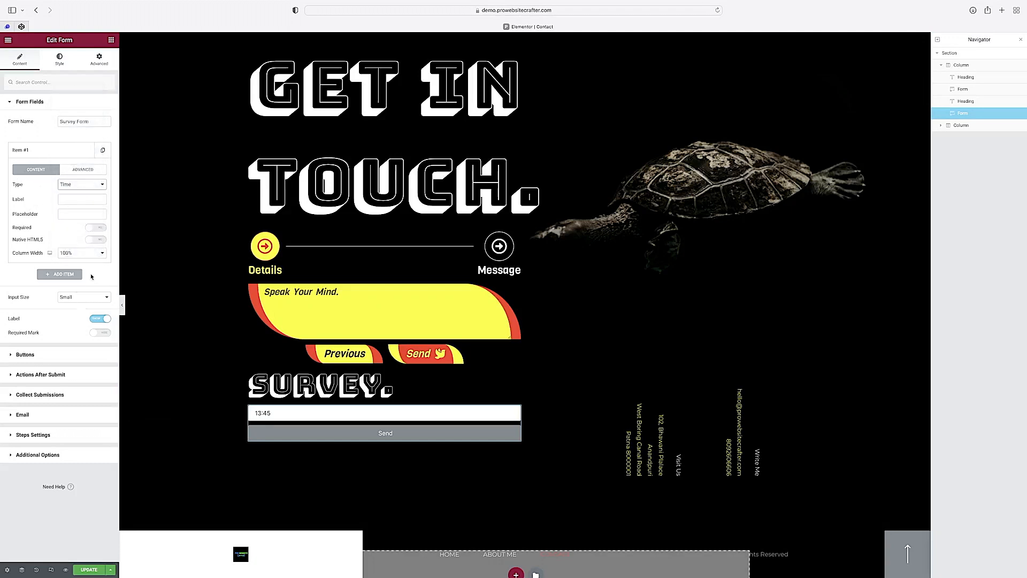
pyautogui.click(98, 240)
pyautogui.click(279, 411)
pyautogui.click(269, 414)
pyautogui.write('00')
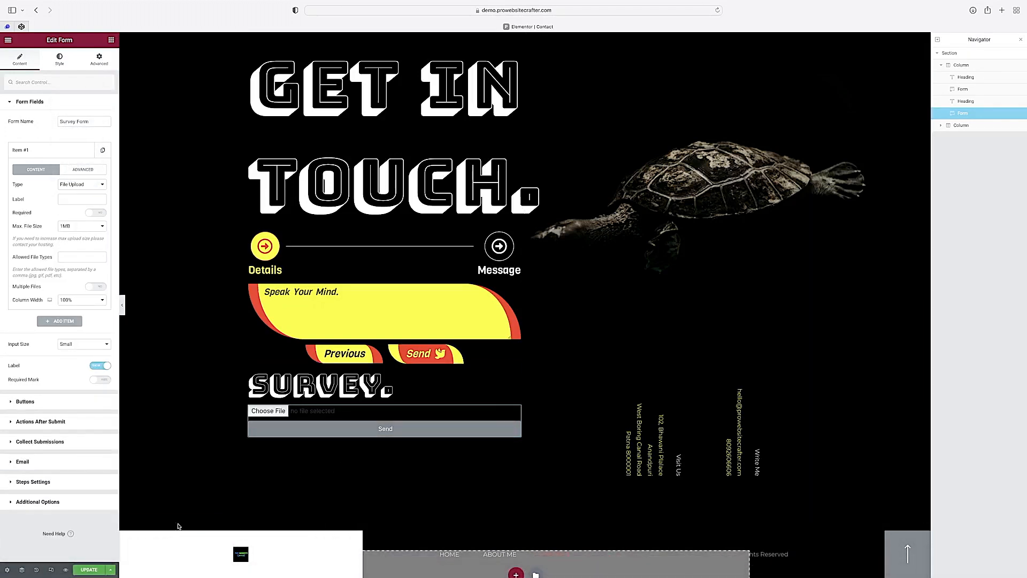
# Step: Set the File Upload item's maximum file size to 512MB and allow multiple files with a maximum number of files
pyautogui.click(76, 257)
pyautogui.click(65, 227)
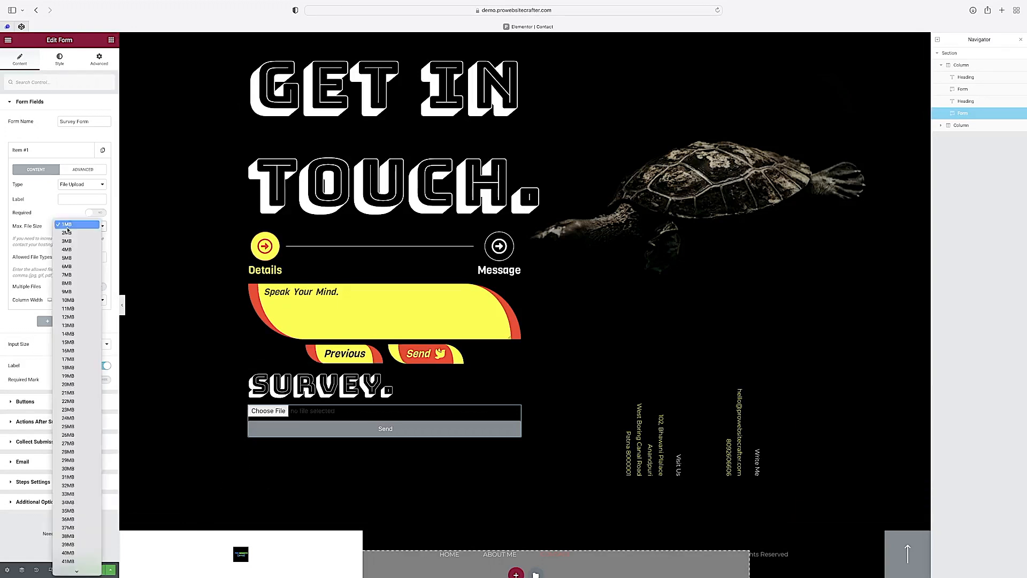
pyautogui.click(84, 534)
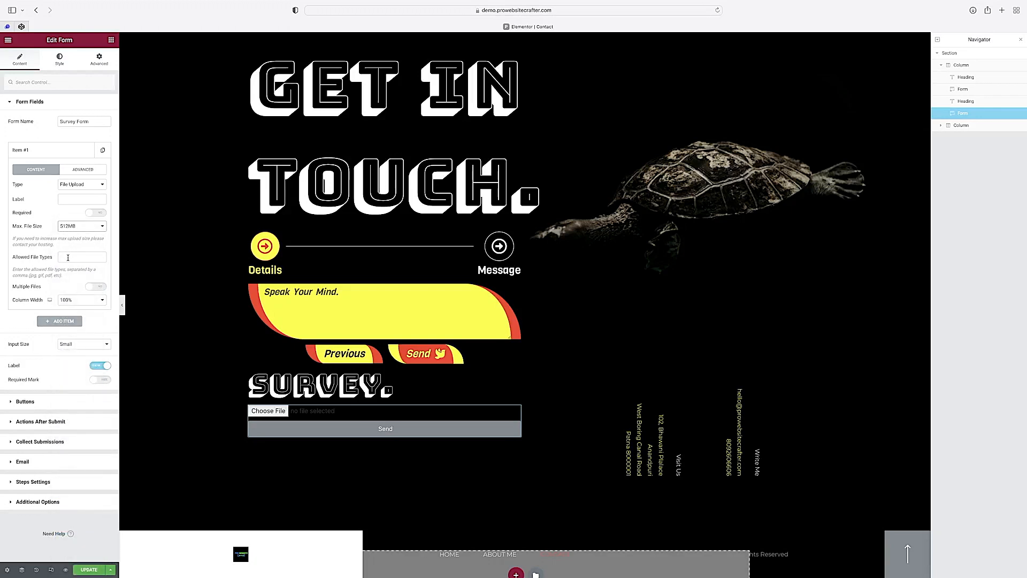
pyautogui.click(68, 257)
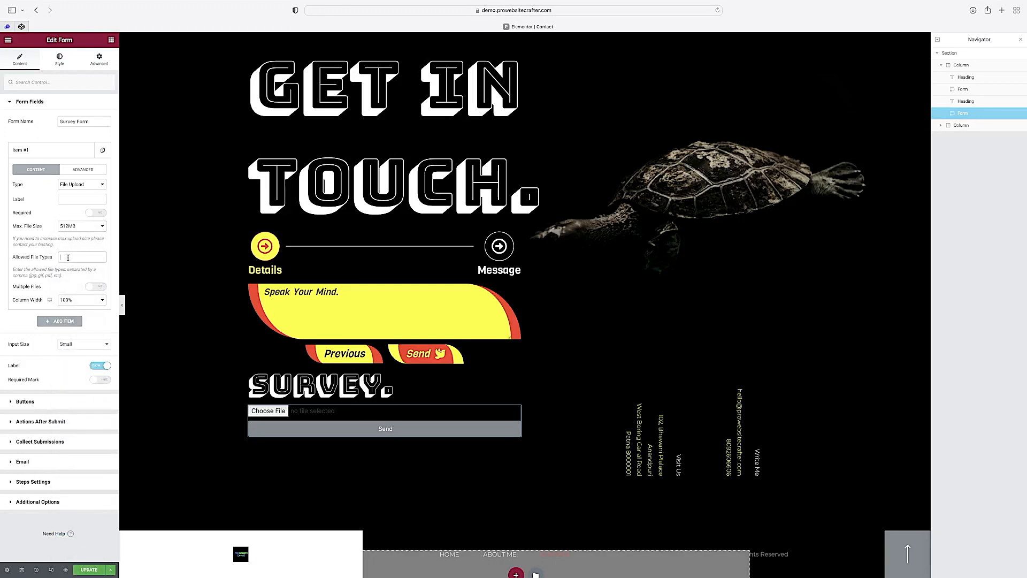
pyautogui.click(95, 286)
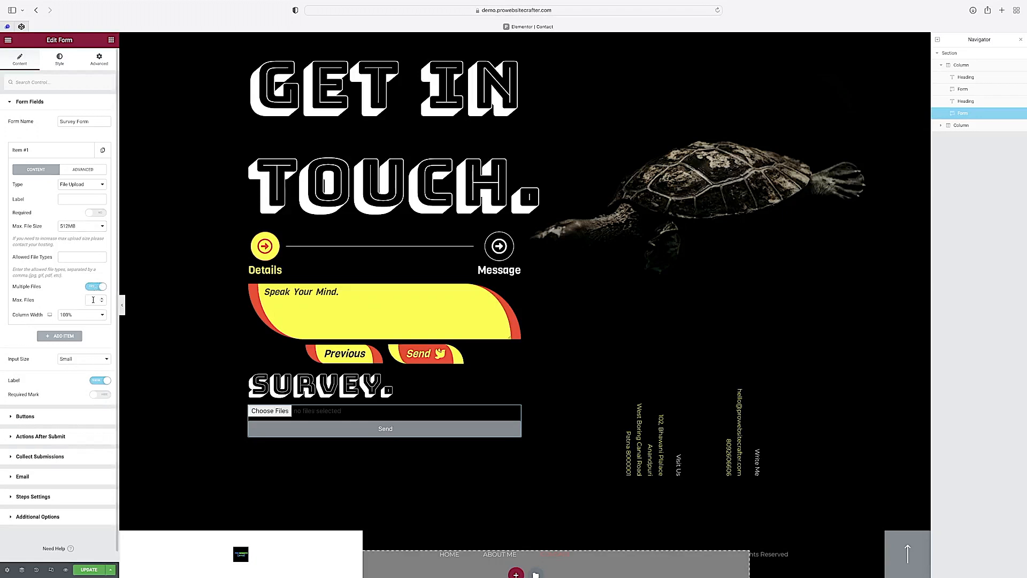
pyautogui.click(94, 298)
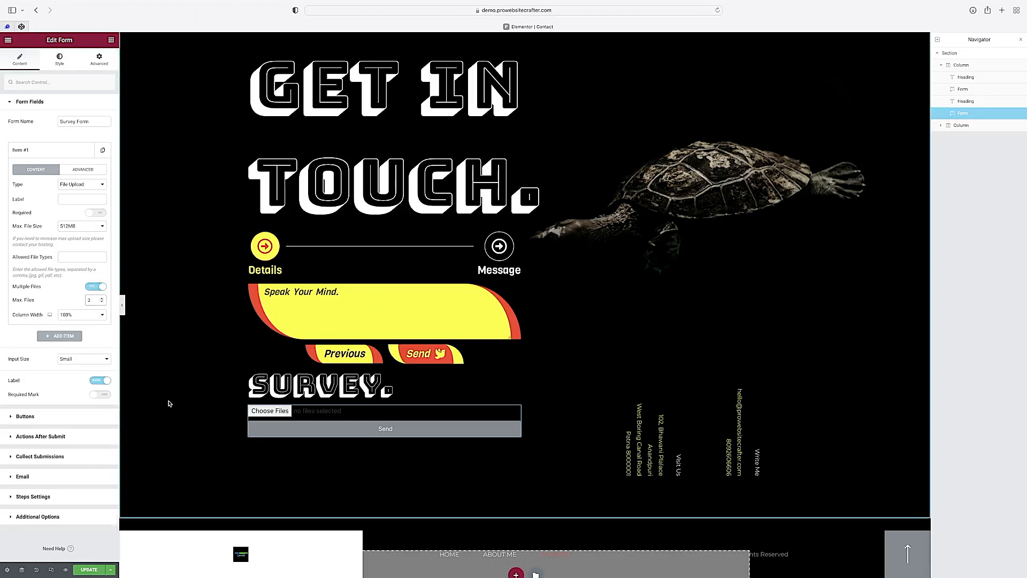
# Step: Change the survey form item's type to Password
pyautogui.click(80, 184)
pyautogui.click(73, 193)
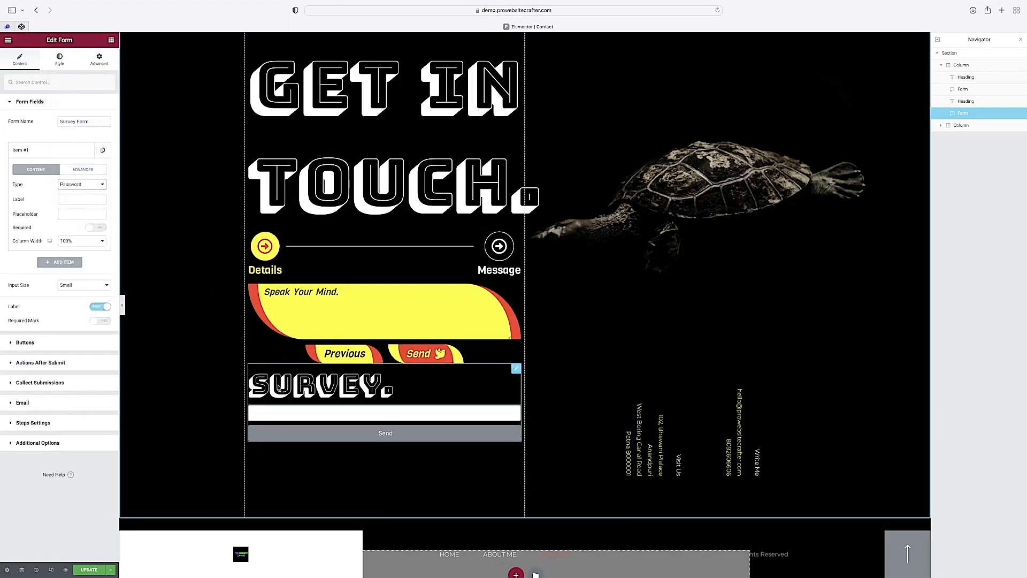
# Step: Test the survey form's Password field in the page preview by entering a password
pyautogui.click(415, 413)
pyautogui.write('••••••••••••')
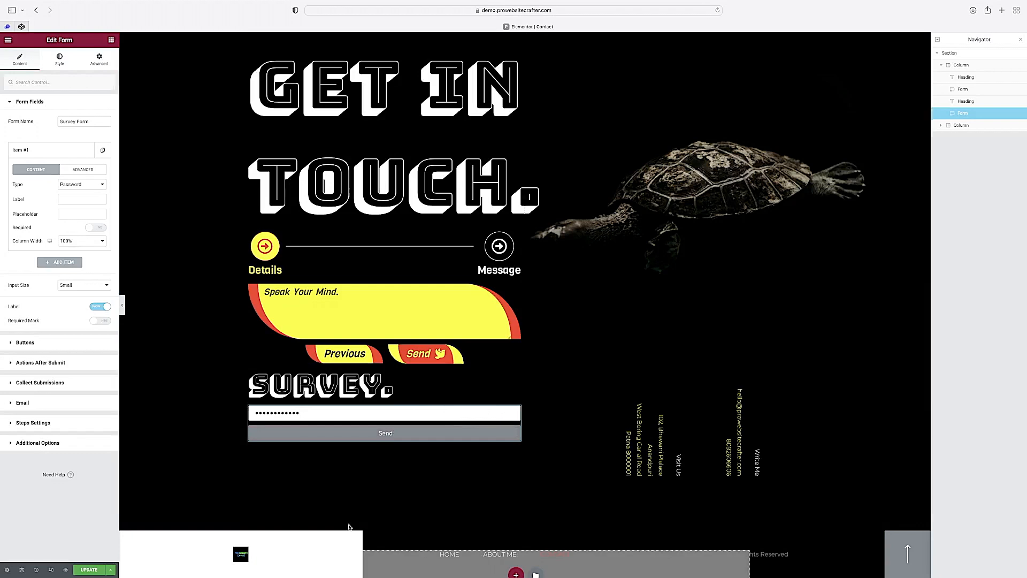
# Step: Change the survey form item's type to HTML and enter code with an Instructions heading, a lorem ipsum details block and black-on-yellow styling
pyautogui.click(75, 186)
pyautogui.click(73, 192)
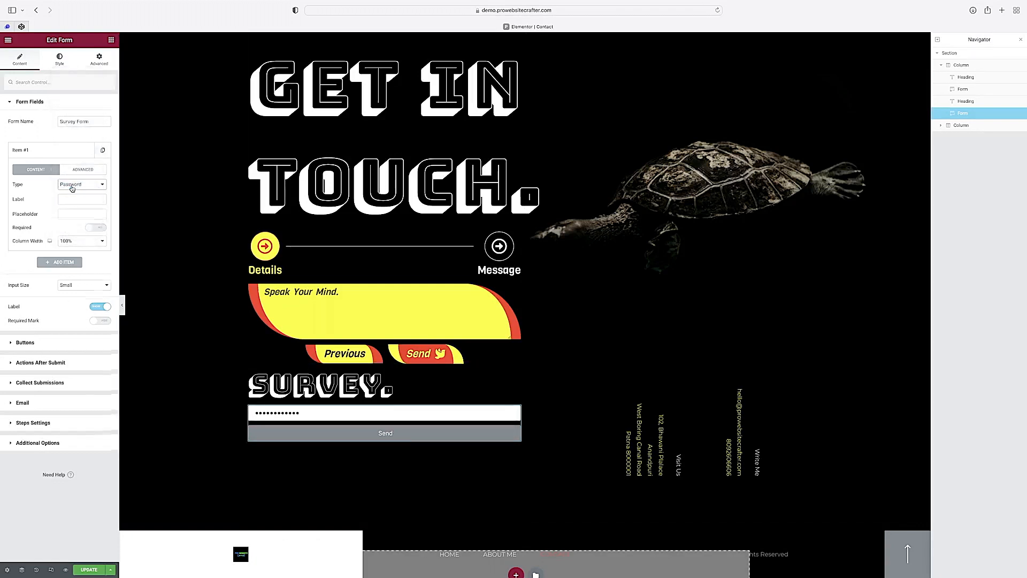
pyautogui.click(105, 249)
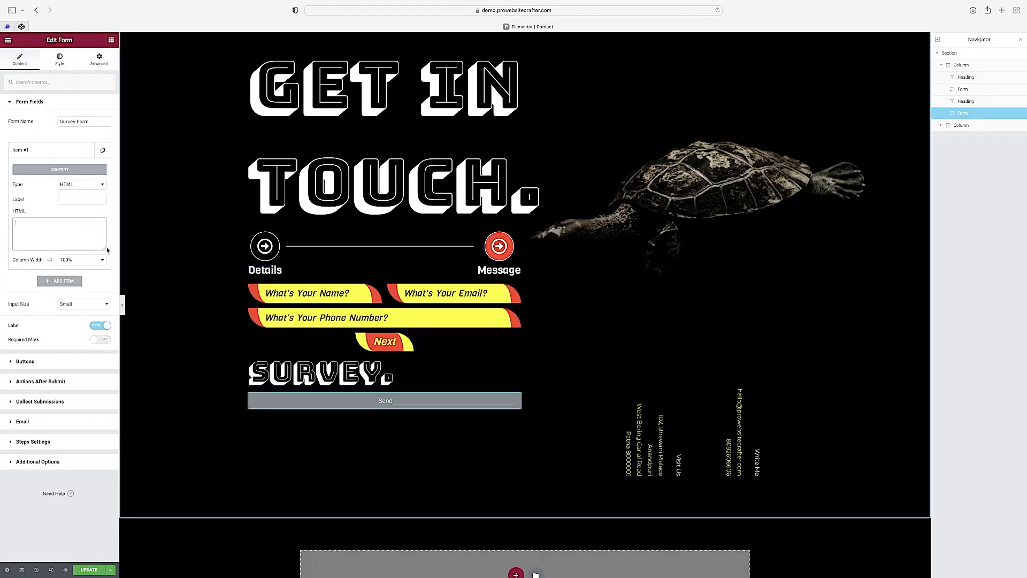
pyautogui.moveTo(107, 249); pyautogui.dragTo(116, 408)
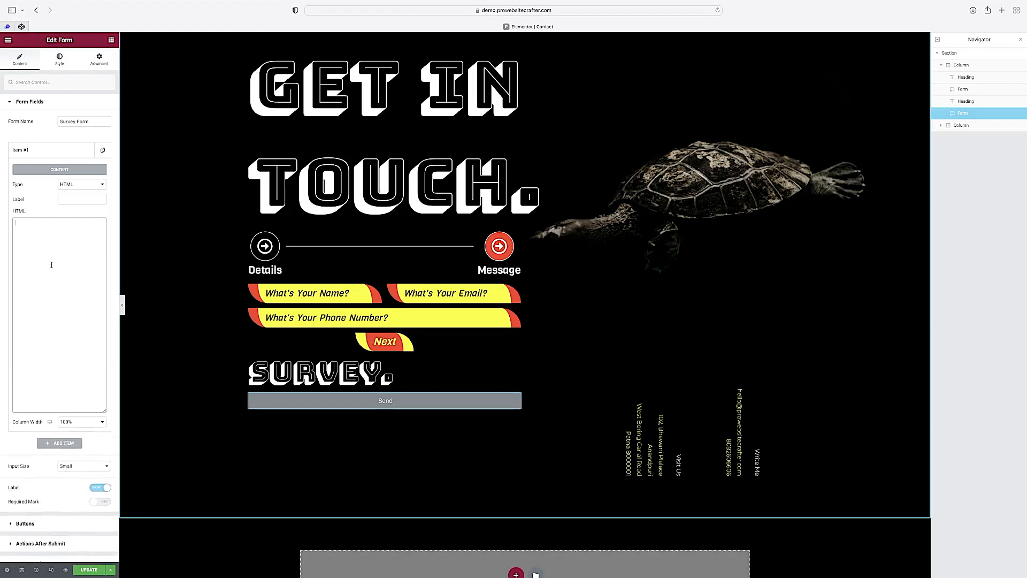
pyautogui.write('<h1>Instructions</h1>  <details>  Lorem ipsum dolor sit amet, consectetur adipiscing elit, sed do eiusmod tempor incididunt ut labore et dolore magna aliqua. Ut enim ad minim veniam, quis nostrud exercitation ullamco laboris nisi ut aliquip ex ea commodo consequat. Duis aute irure dolor in reprehenderit in voluptate velit esse cillum dolore eu fugiat nulla pariatur. Excepteur sint occaecat cupidatat non proident, sunt in culpa qui officia deserunt mollit anim id est laborum.  </details>  <style>  details, h1{ color: black; background: #fbff00; padding: 10px; margin: 0px; }  </style>')
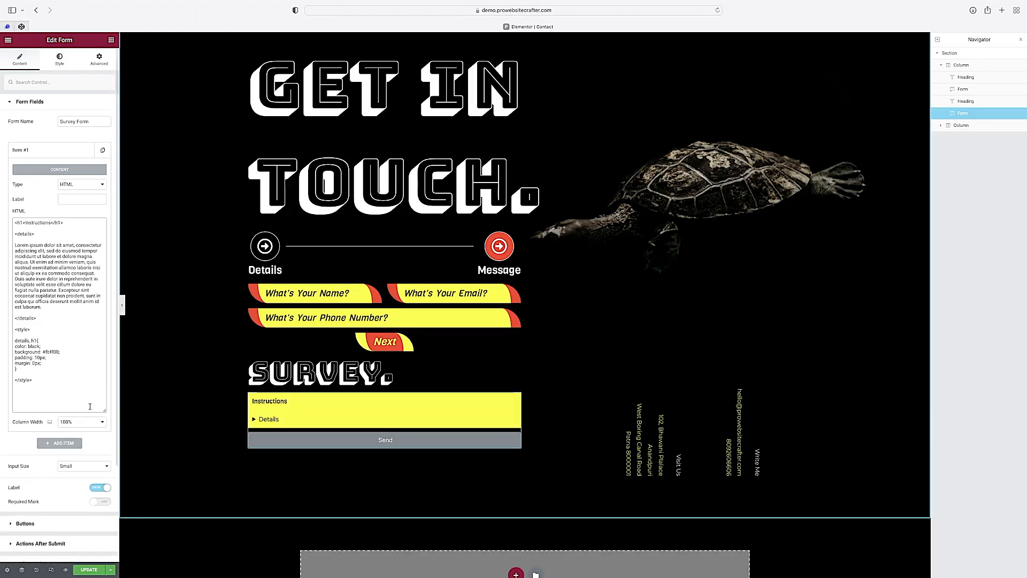
pyautogui.moveTo(104, 411); pyautogui.dragTo(105, 383)
# Step: Test expanding and collapsing the Details text under Instructions in the page preview
pyautogui.click(254, 419)
pyautogui.click(254, 419)
pyautogui.click(255, 420)
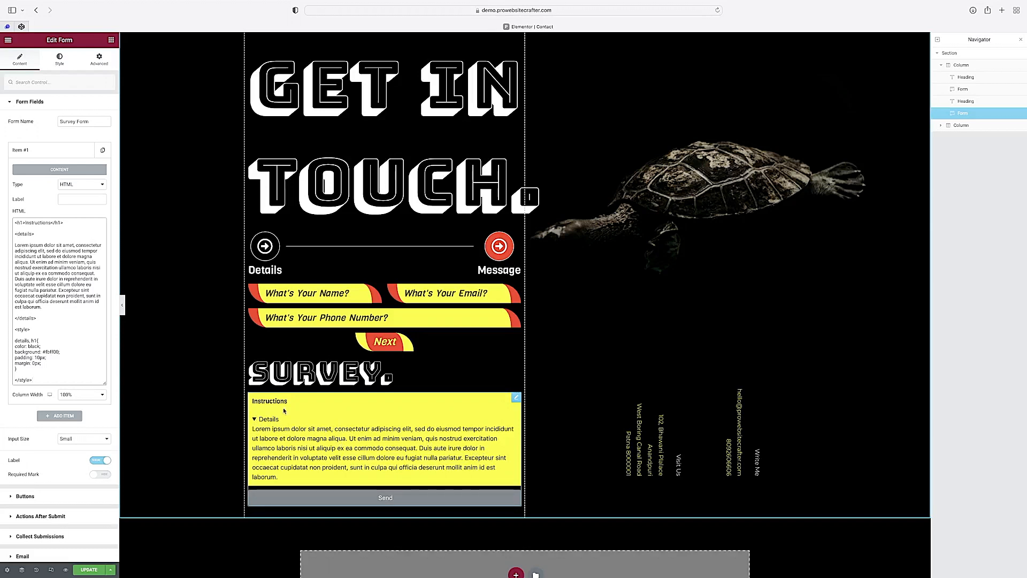
# Step: Add a second item to the survey form and set its type to Hidden
pyautogui.click(59, 416)
pyautogui.click(82, 205)
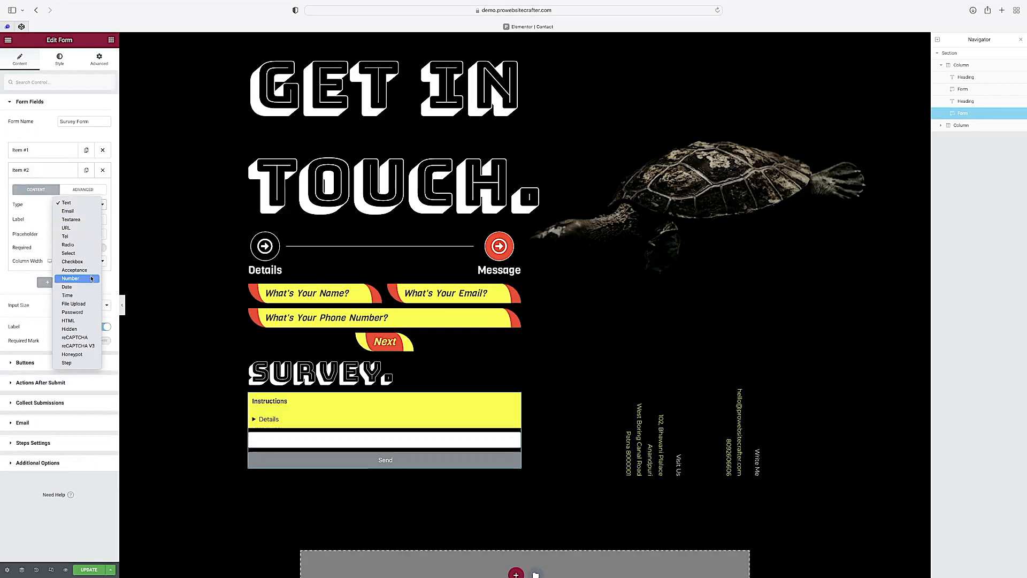
pyautogui.click(79, 331)
pyautogui.click(69, 208)
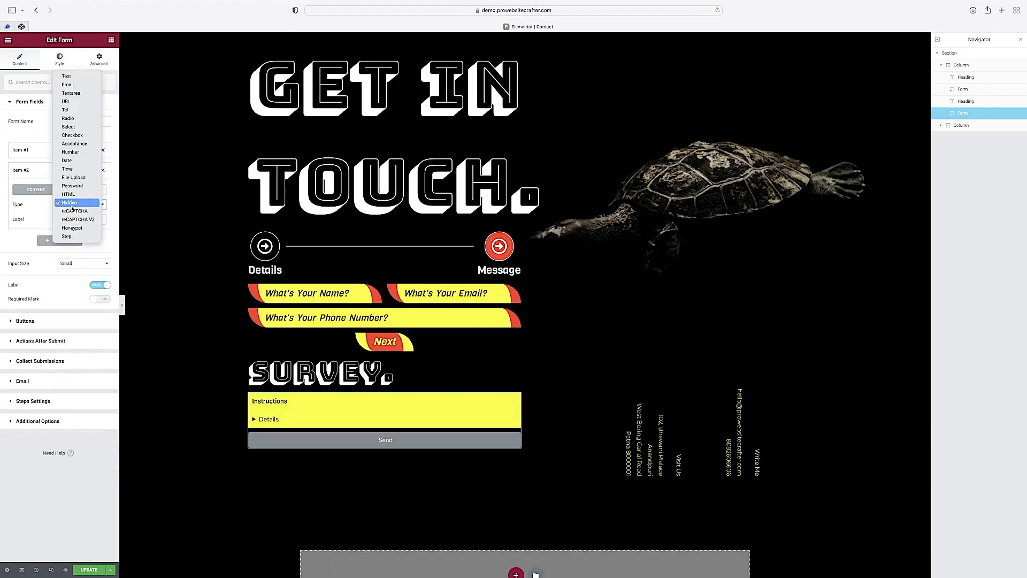
pyautogui.click(69, 206)
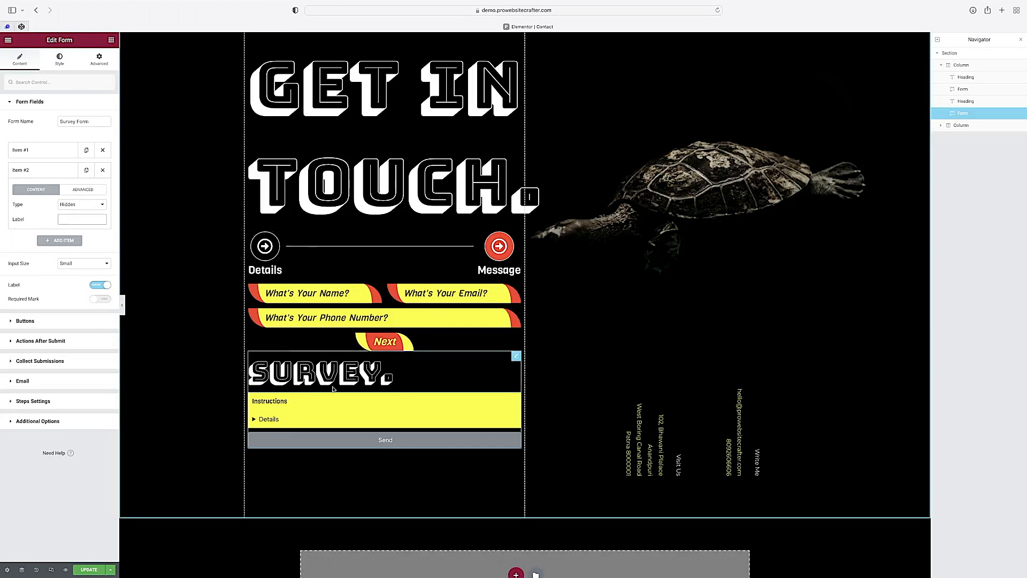
pyautogui.click(94, 204)
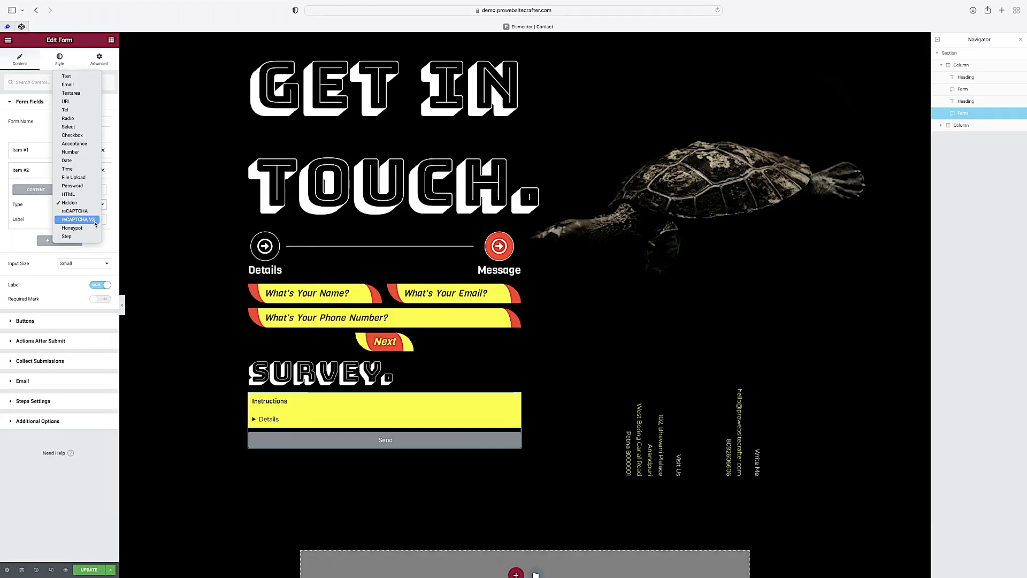
pyautogui.click(23, 200)
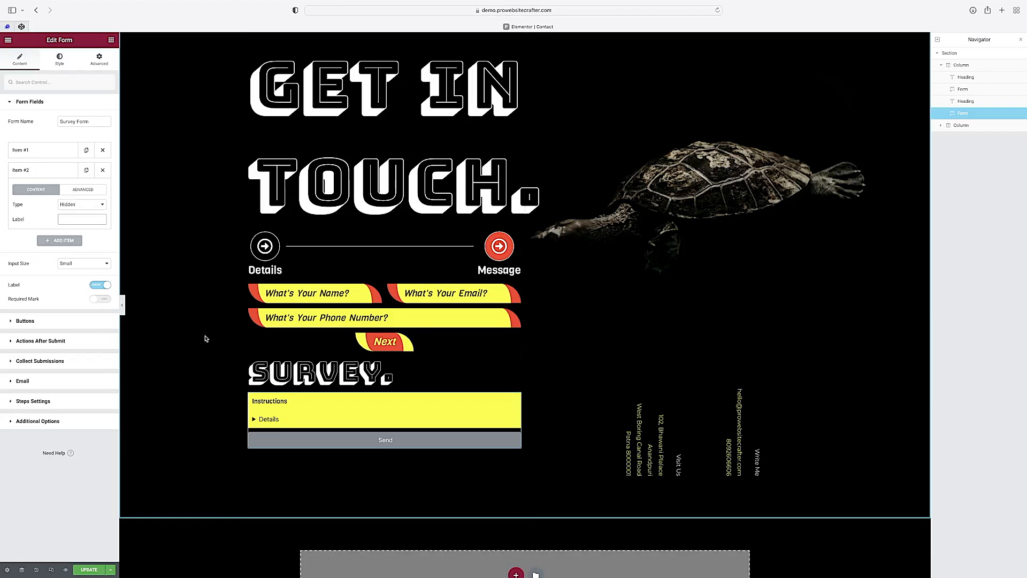
# Step: Try the reCAPTCHA and reCAPTCHA V3 types on Item #2, checking the V3 badge position options, and return to reCAPTCHA
pyautogui.click(79, 205)
pyautogui.click(72, 211)
pyautogui.click(71, 207)
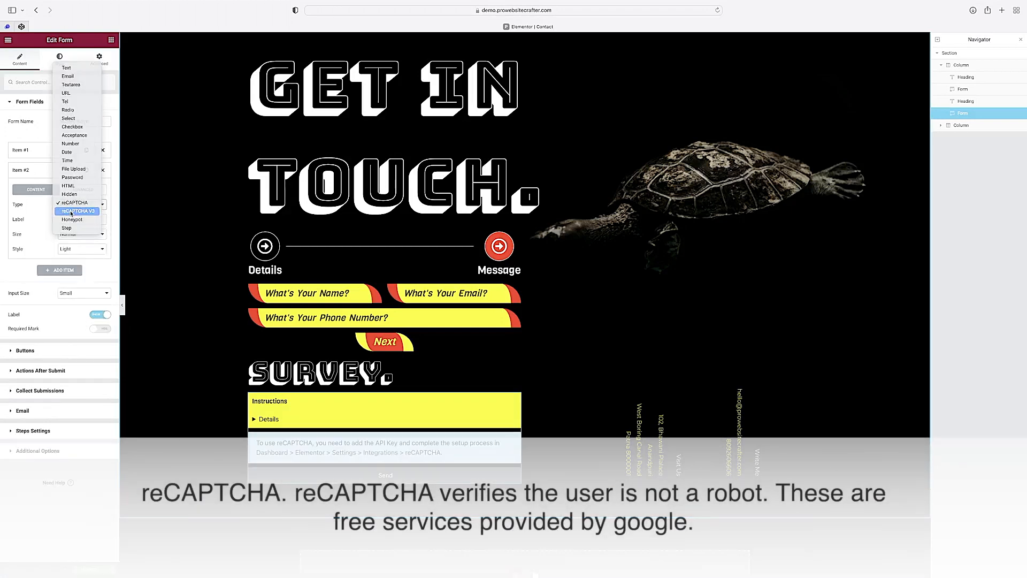
pyautogui.click(71, 212)
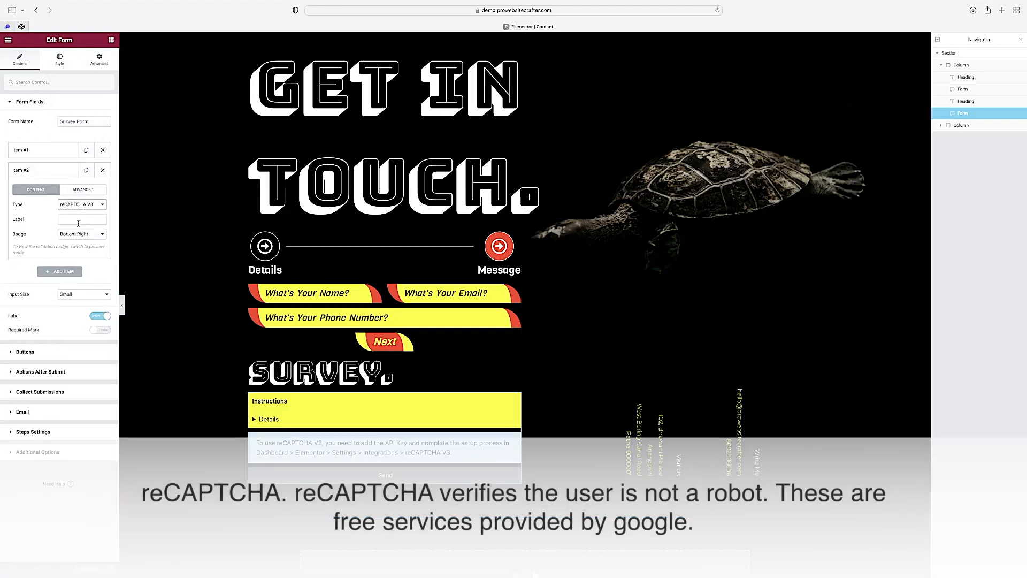
pyautogui.click(69, 233)
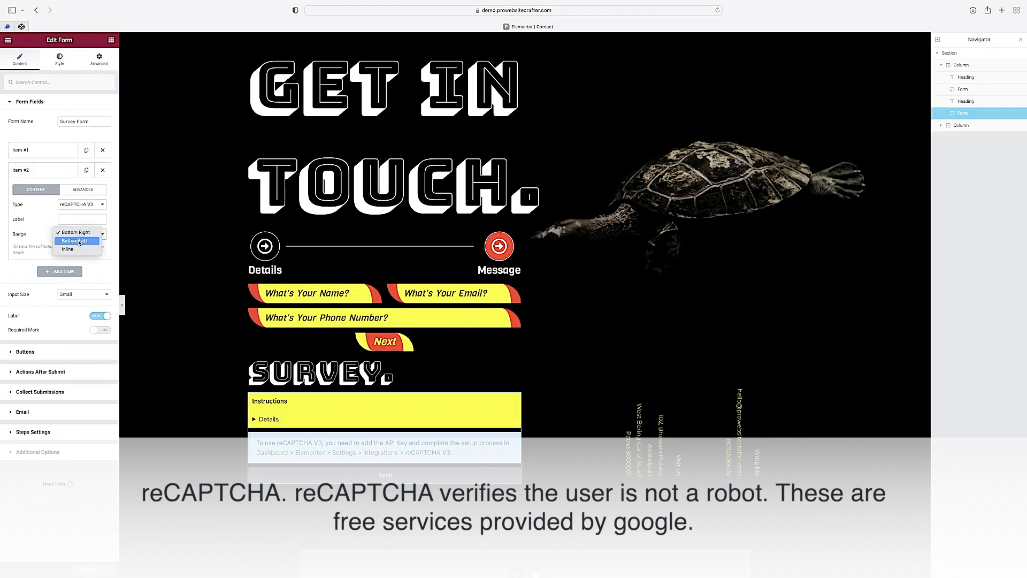
pyautogui.click(79, 241)
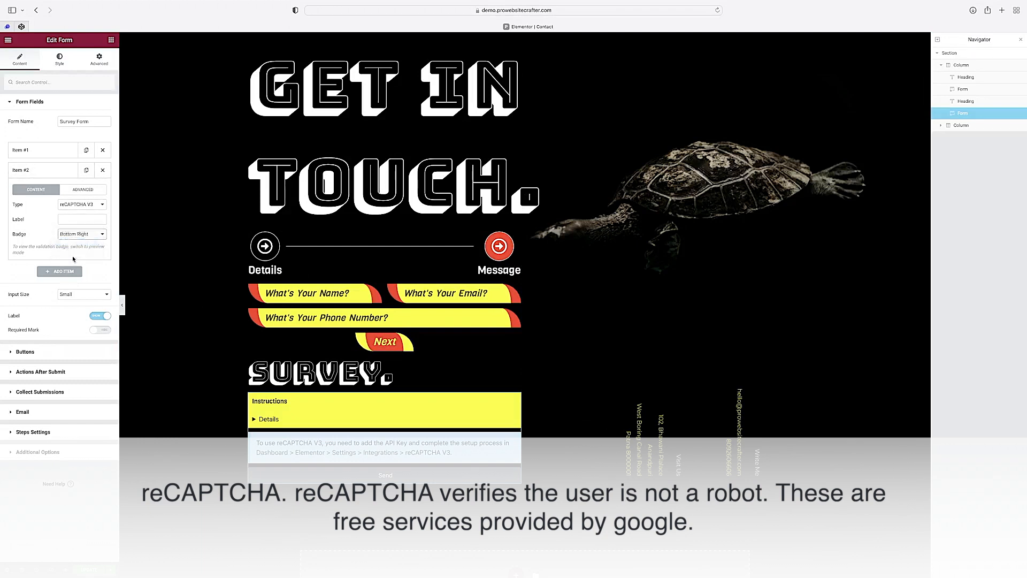
pyautogui.click(74, 204)
pyautogui.click(74, 194)
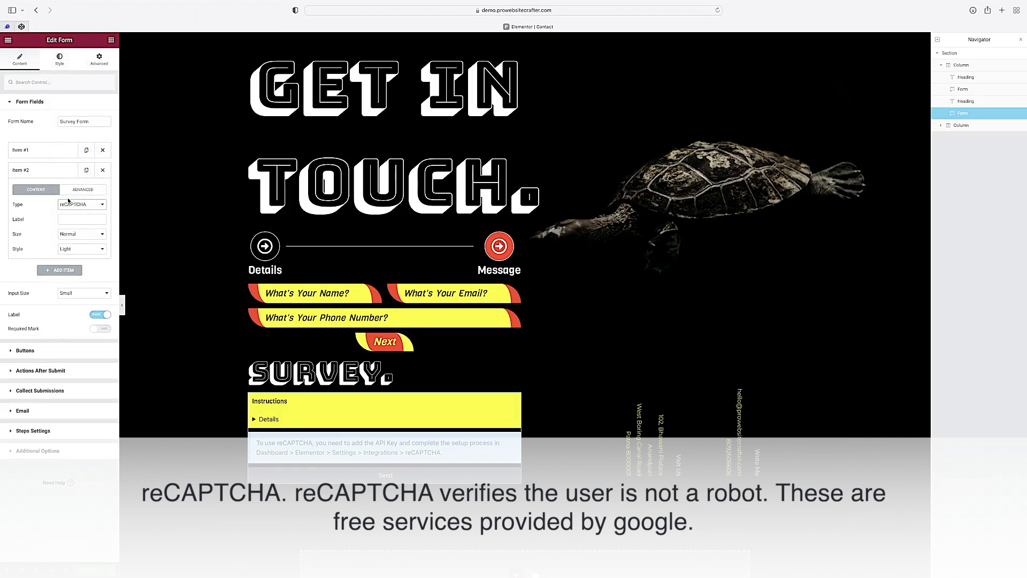
# Step: Change Item #2's type to Honeypot and look over the remaining field types
pyautogui.click(68, 202)
pyautogui.click(73, 220)
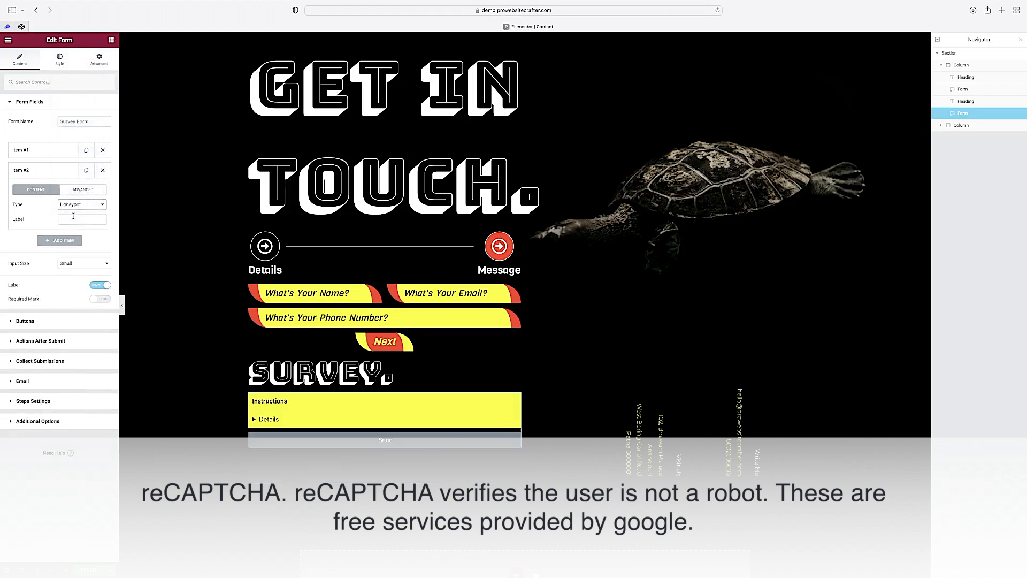
pyautogui.click(73, 206)
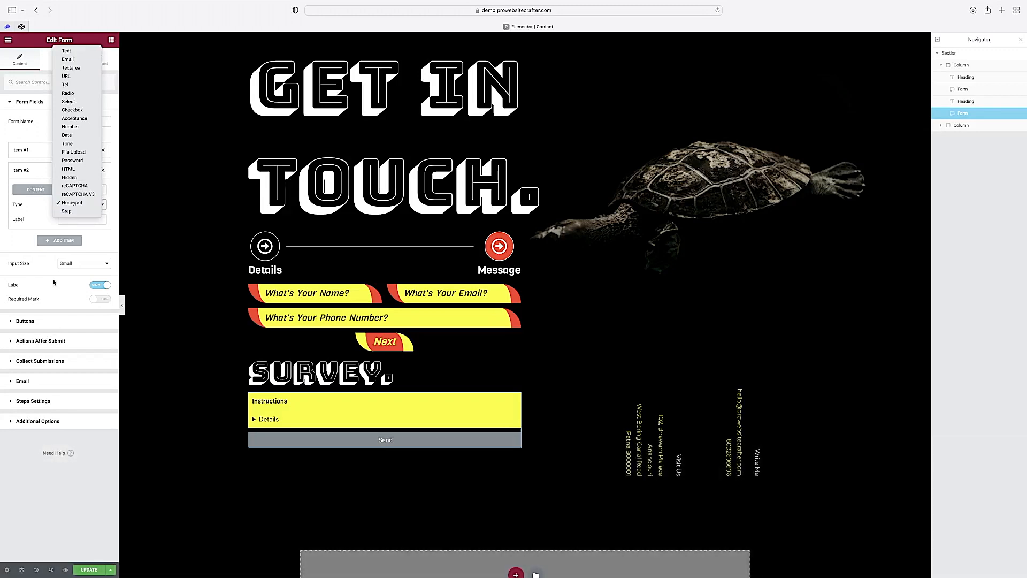
pyautogui.click(22, 263)
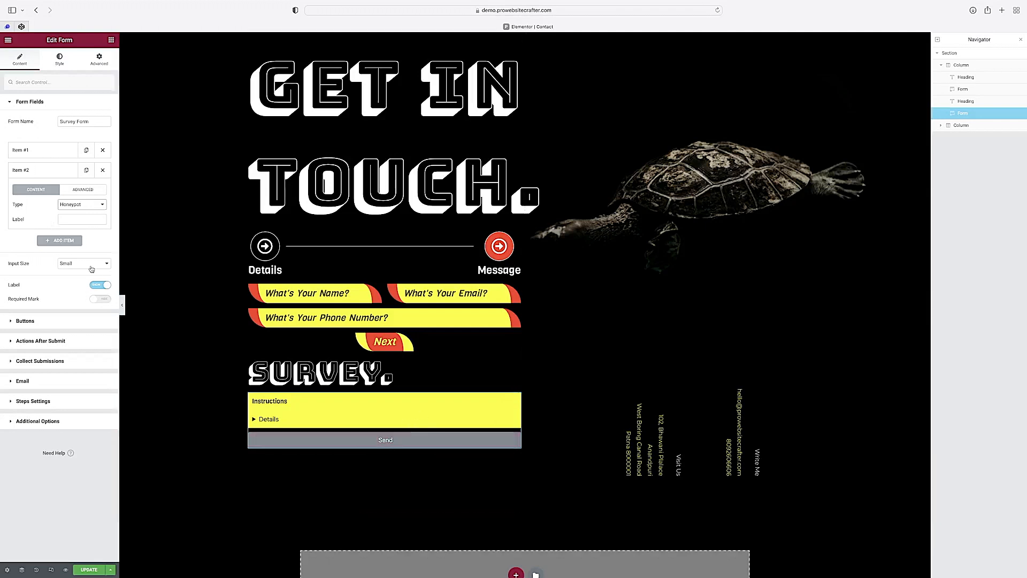
pyautogui.click(80, 206)
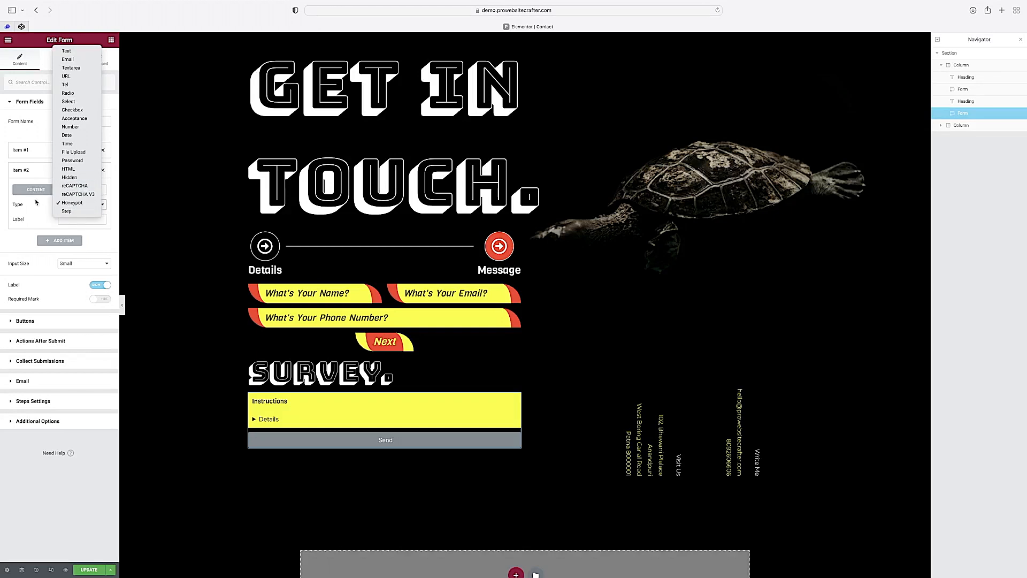
pyautogui.click(402, 326)
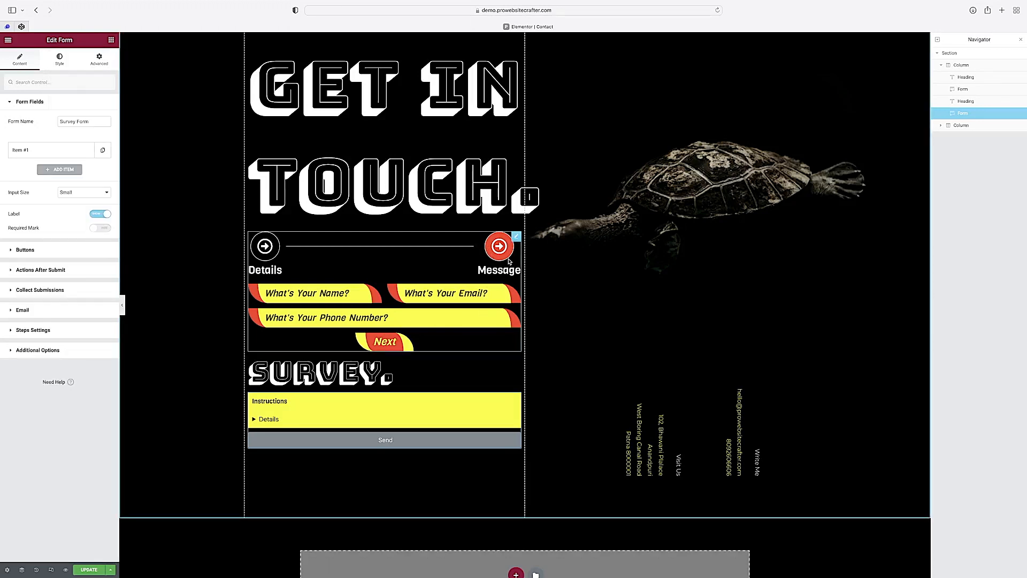
# Step: Test the contact form's steps in the page preview by moving between Details and Message
pyautogui.click(517, 236)
pyautogui.click(383, 344)
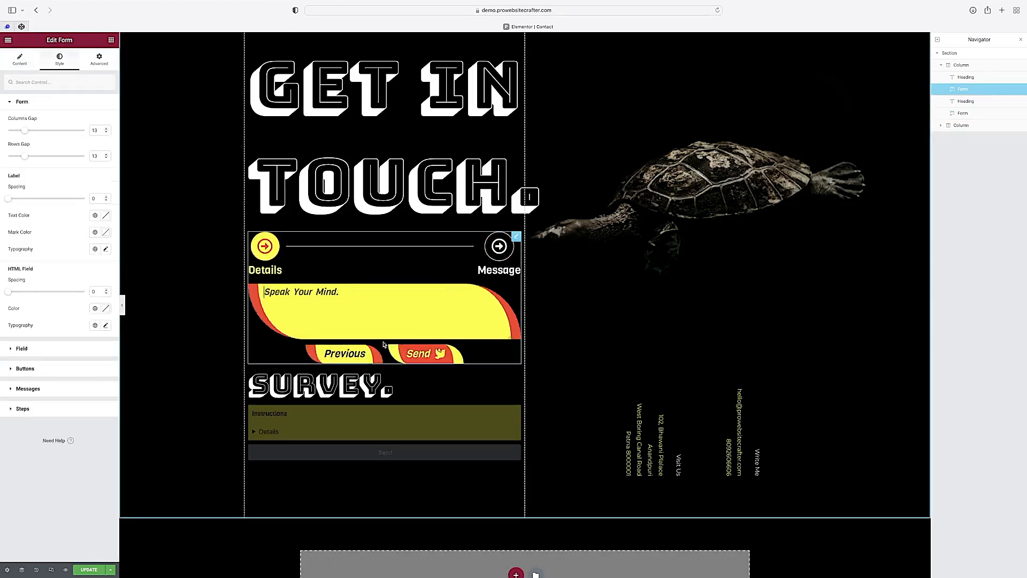
pyautogui.click(376, 353)
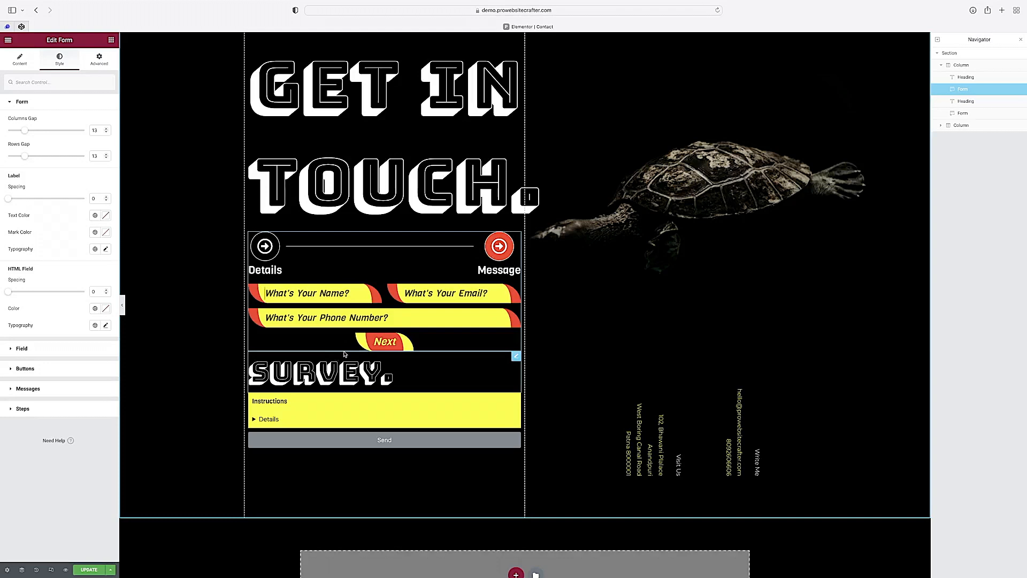
pyautogui.click(383, 343)
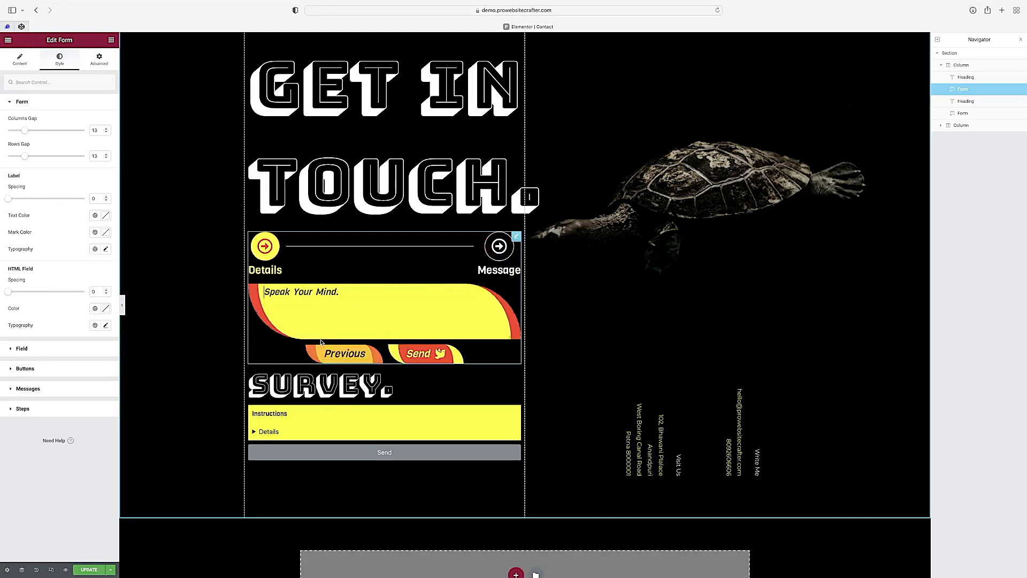
pyautogui.click(344, 353)
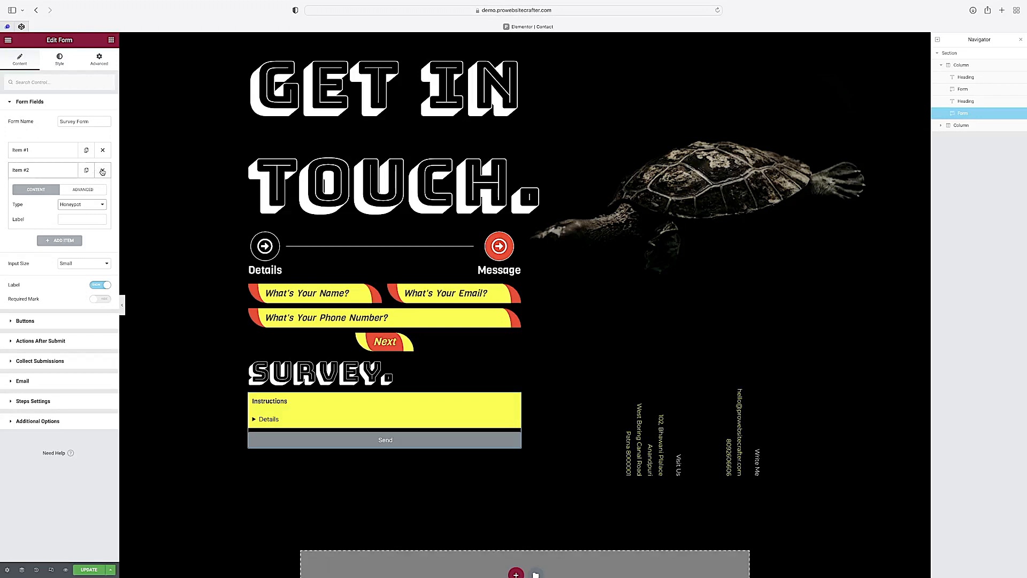
# Step: Delete the Honeypot item from the survey form and reselect the form on the page
pyautogui.click(103, 170)
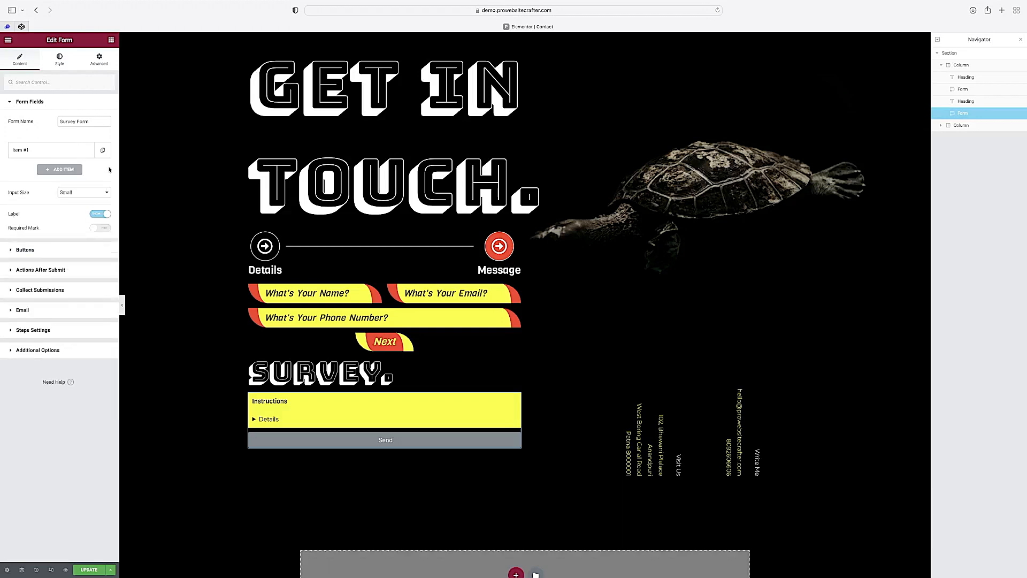
pyautogui.click(390, 281)
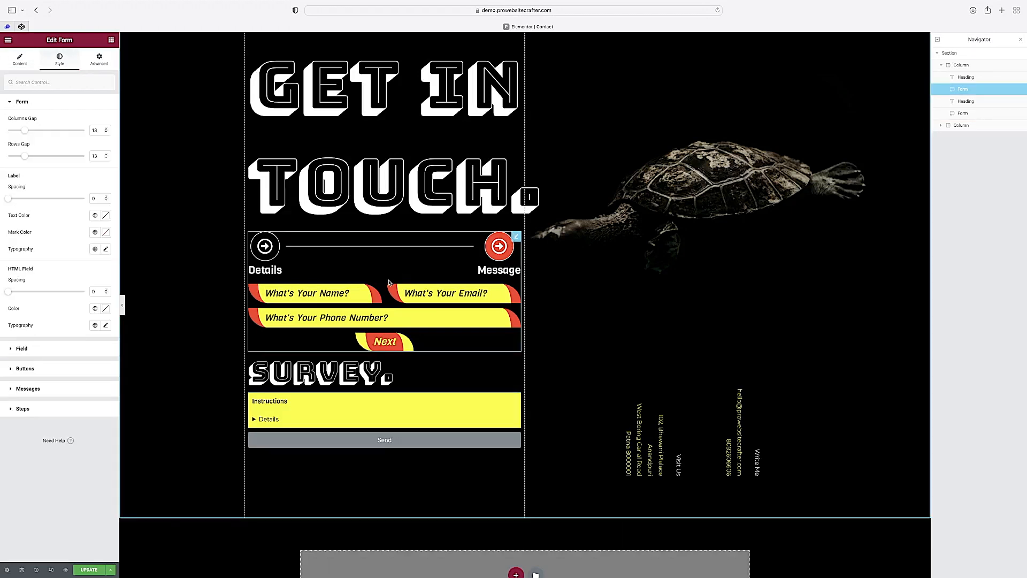
pyautogui.click(413, 376)
pyautogui.click(380, 430)
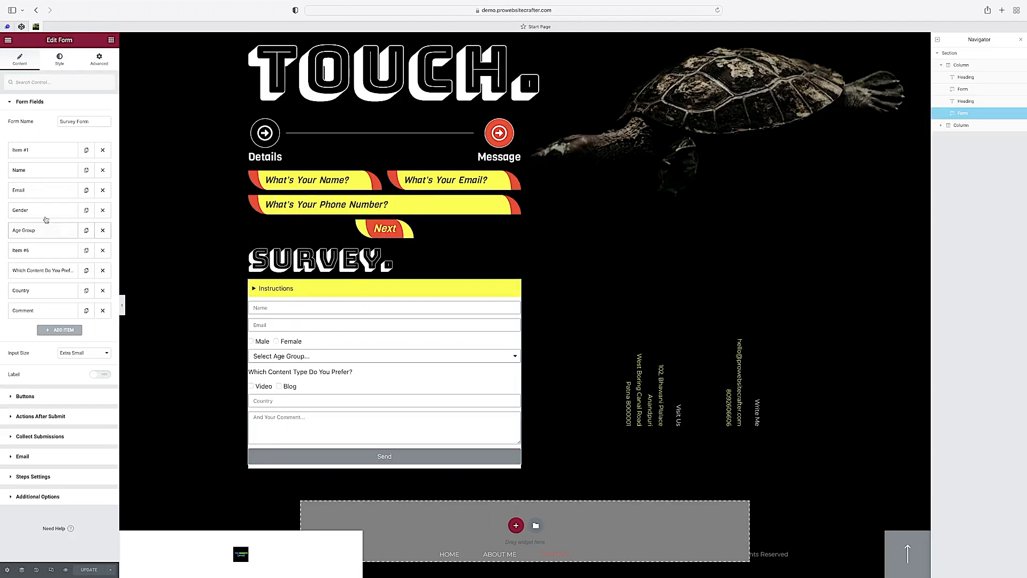
# Step: Examine the settings of the survey form's instructions HTML item and the Name field's type, label and placeholder
pyautogui.click(31, 156)
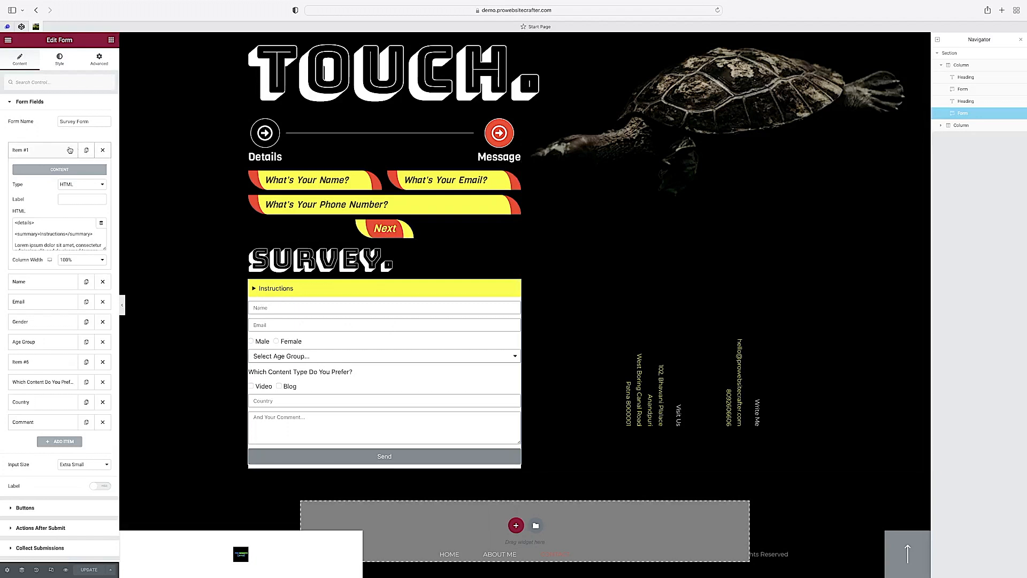
pyautogui.click(49, 152)
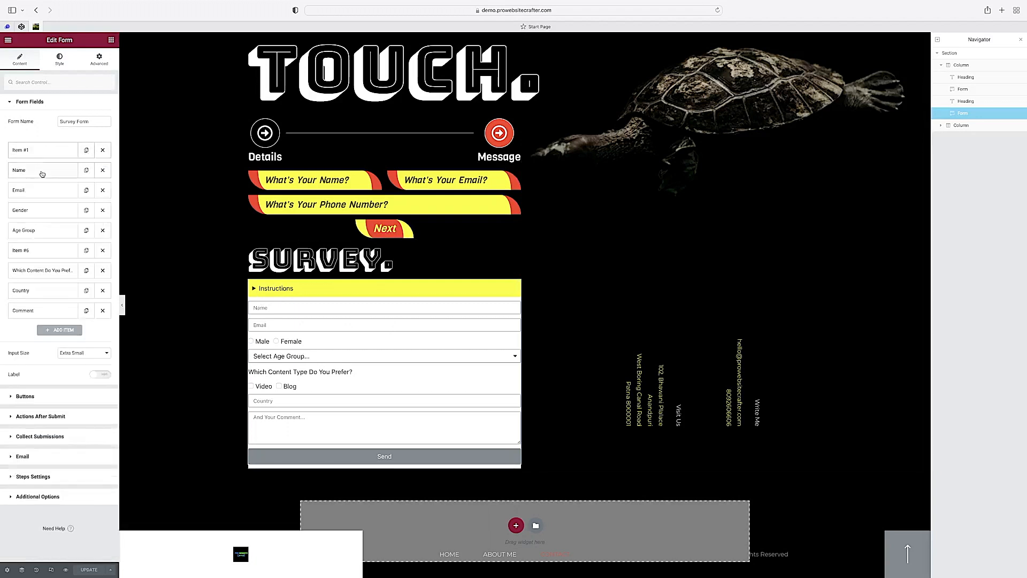
pyautogui.click(50, 171)
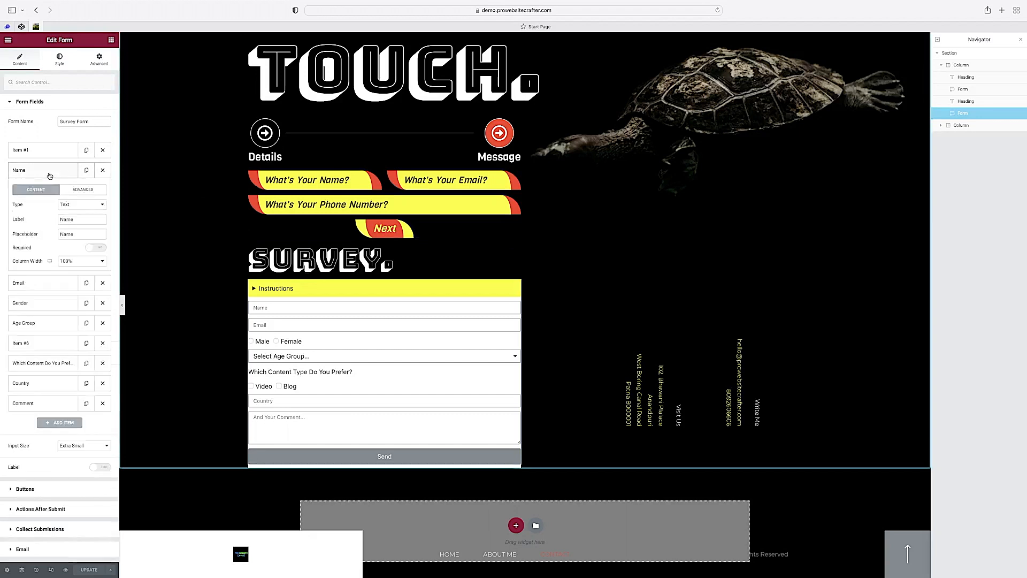
pyautogui.click(86, 204)
pyautogui.click(78, 205)
pyautogui.click(76, 220)
pyautogui.click(77, 235)
pyautogui.click(29, 171)
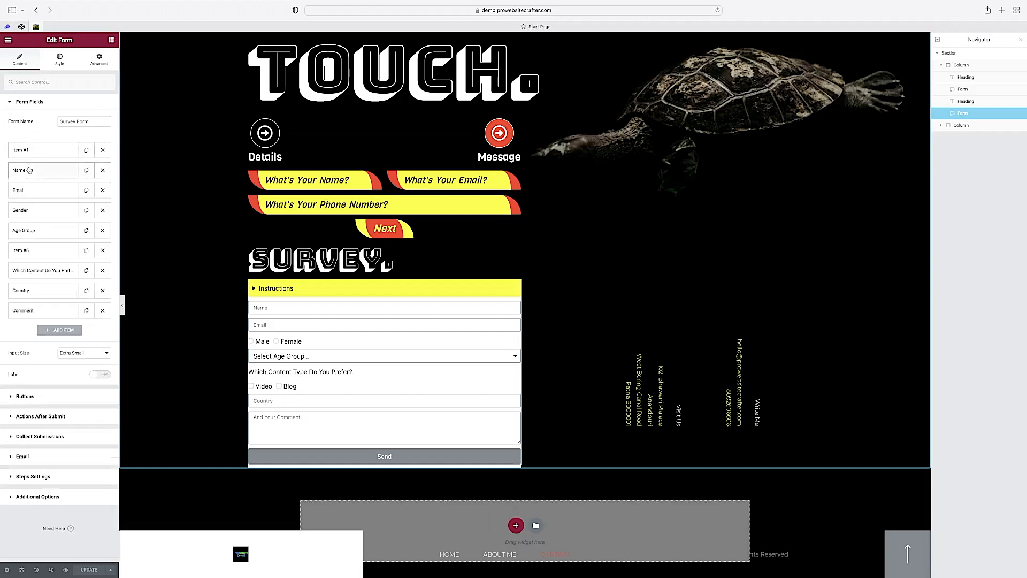
# Step: Set the survey form's Name field column width to 50%
pyautogui.click(23, 171)
pyautogui.click(83, 238)
pyautogui.click(70, 261)
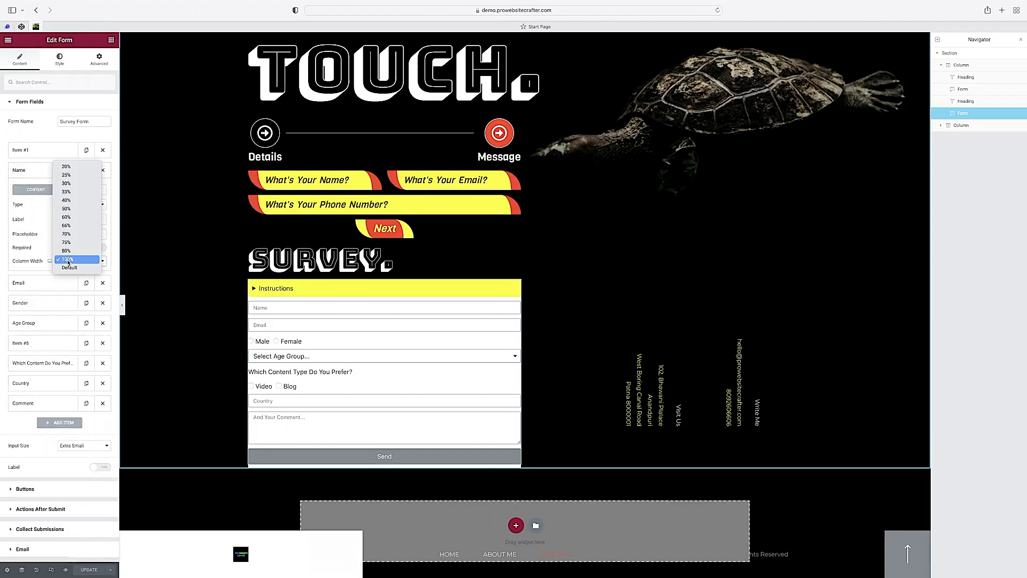
pyautogui.click(73, 212)
pyautogui.click(52, 171)
# Step: Set the survey form's Email field column width to 50%
pyautogui.click(50, 191)
pyautogui.click(72, 227)
pyautogui.click(14, 220)
pyautogui.click(77, 281)
pyautogui.click(75, 230)
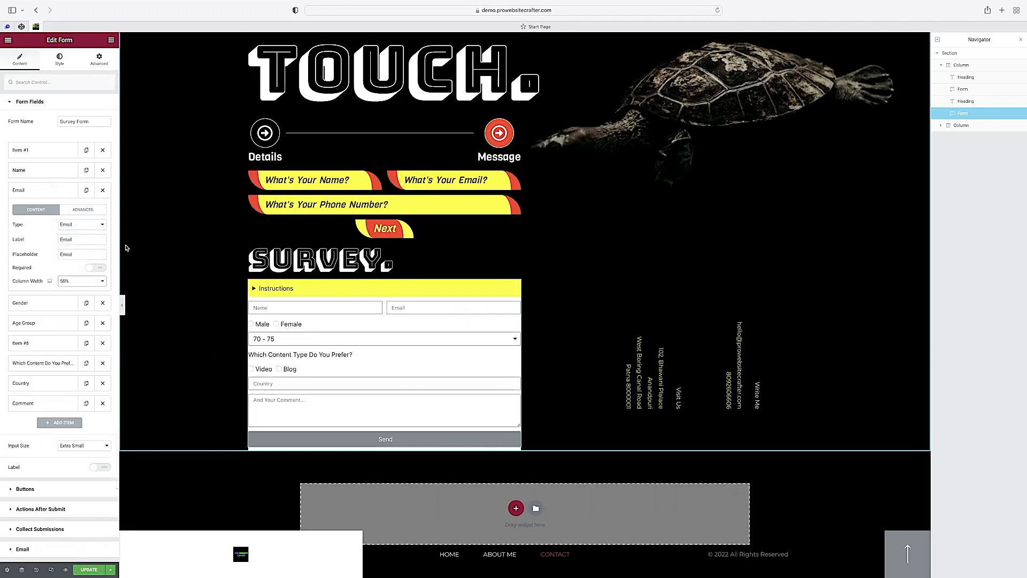
pyautogui.click(50, 191)
# Step: Duplicate the HTML item that precedes the content preference field, move the copy above Gender and set its HTML to "Your Gender:"
pyautogui.click(49, 251)
pyautogui.click(87, 251)
pyautogui.moveTo(73, 252); pyautogui.dragTo(72, 211)
pyautogui.tripleClick(53, 283)
pyautogui.write('Your Gender:')
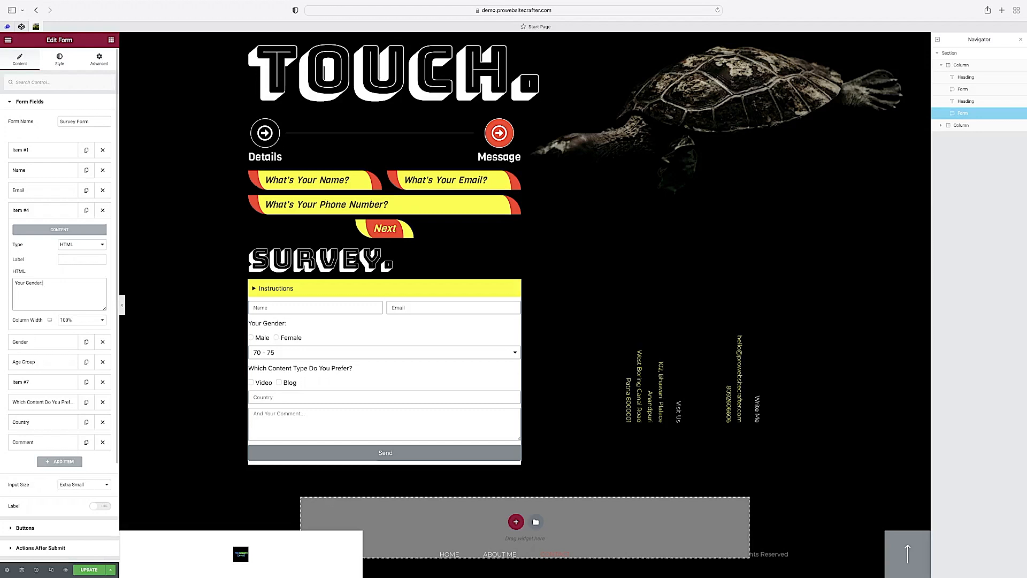
# Step: Collapse the gender heading's HTML item and test switching between Male and Female in the survey form preview
pyautogui.click(19, 211)
pyautogui.click(20, 211)
pyautogui.click(19, 211)
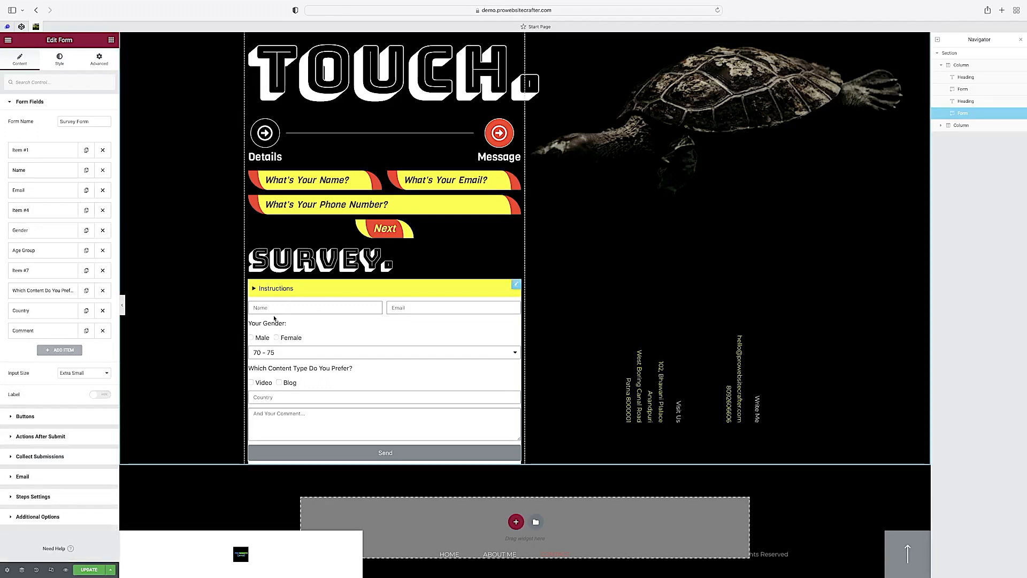
pyautogui.click(250, 337)
pyautogui.click(276, 337)
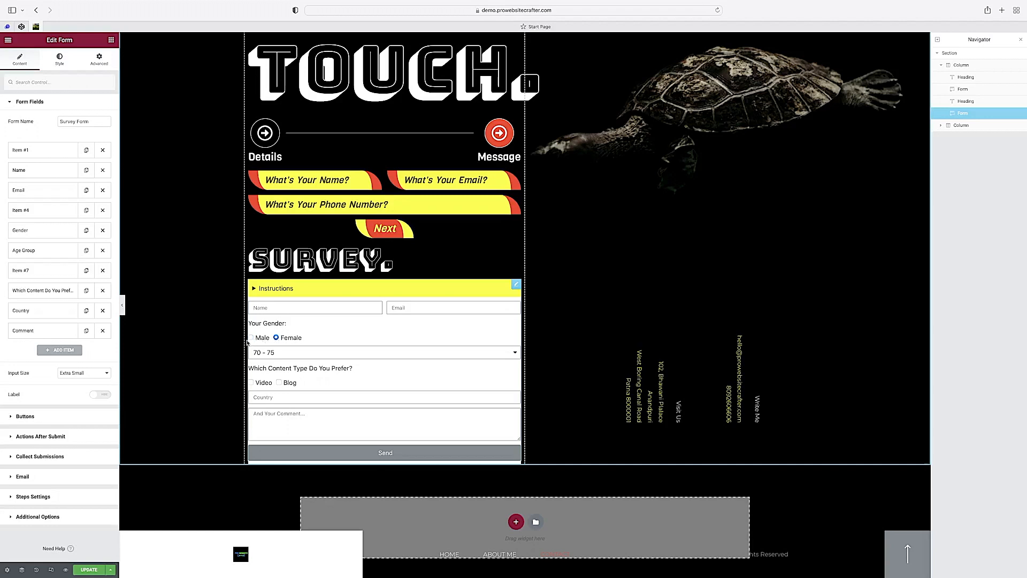
pyautogui.click(251, 337)
pyautogui.click(276, 337)
pyautogui.click(251, 338)
# Step: Test the age group dropdown in the survey form preview by choosing "Select Age Group..."
pyautogui.click(273, 356)
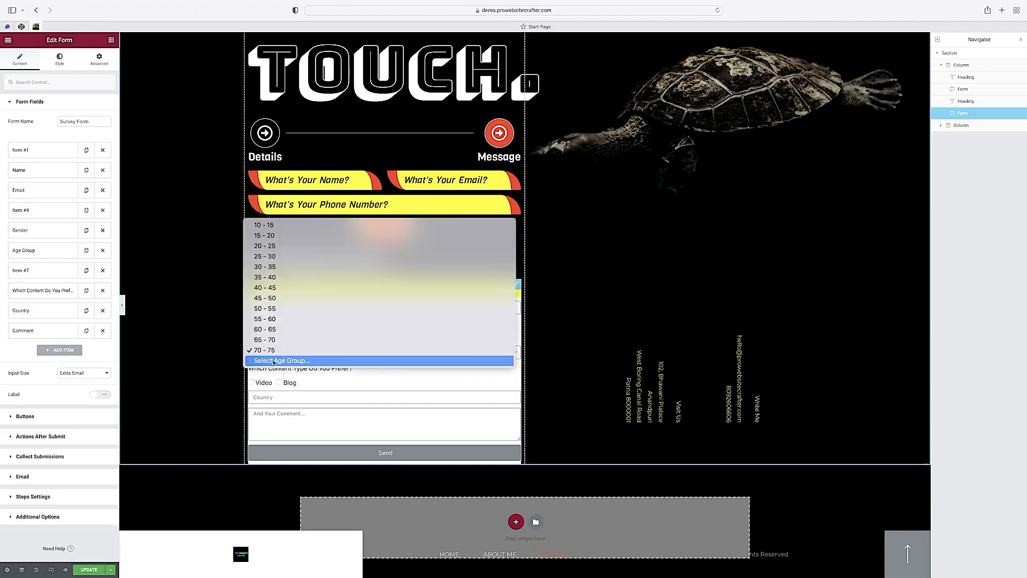
pyautogui.click(276, 360)
pyautogui.click(277, 352)
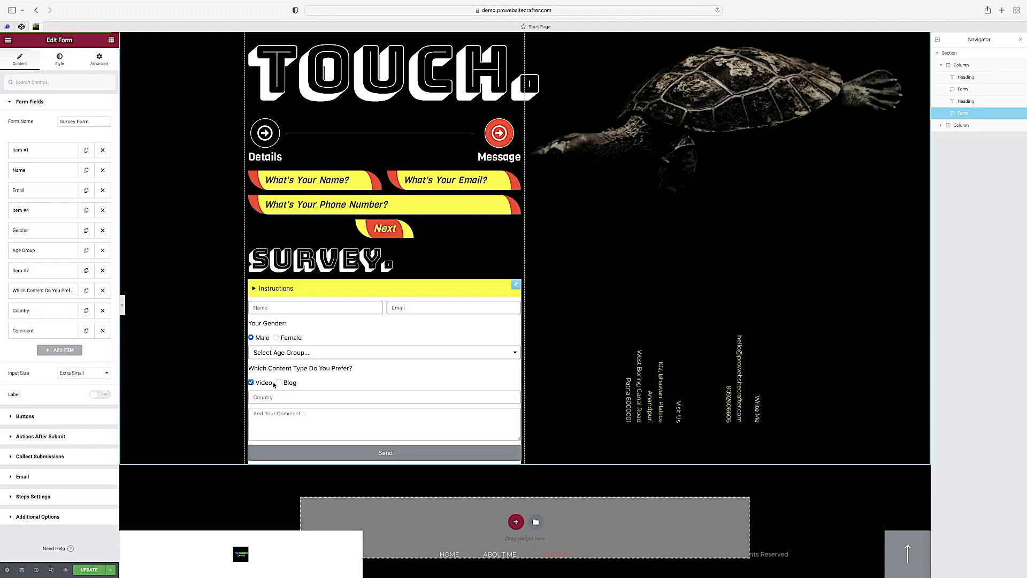
# Step: Compare the multi-select Video and Blog checkboxes with the single-choice gender radios, leaving Male, Video and Blog selected in the preview
pyautogui.click(279, 383)
pyautogui.click(279, 383)
pyautogui.click(276, 337)
pyautogui.click(251, 338)
pyautogui.click(276, 338)
pyautogui.click(250, 338)
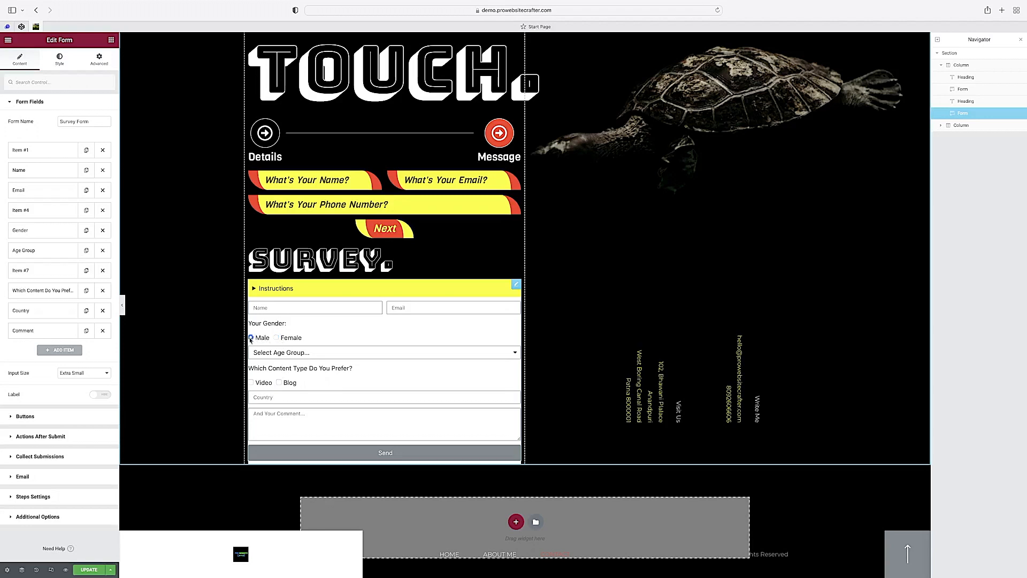
pyautogui.click(250, 383)
pyautogui.click(278, 383)
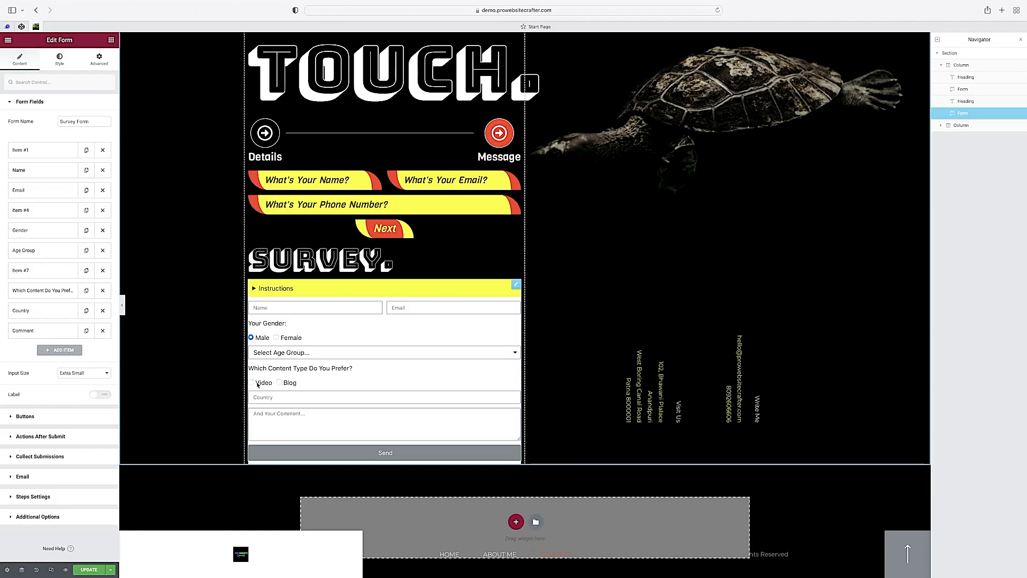
pyautogui.click(251, 382)
pyautogui.click(278, 383)
pyautogui.click(276, 338)
pyautogui.click(256, 338)
# Step: Test the Country field in the survey form preview with "India" and place the cursor in the comment field
pyautogui.click(276, 398)
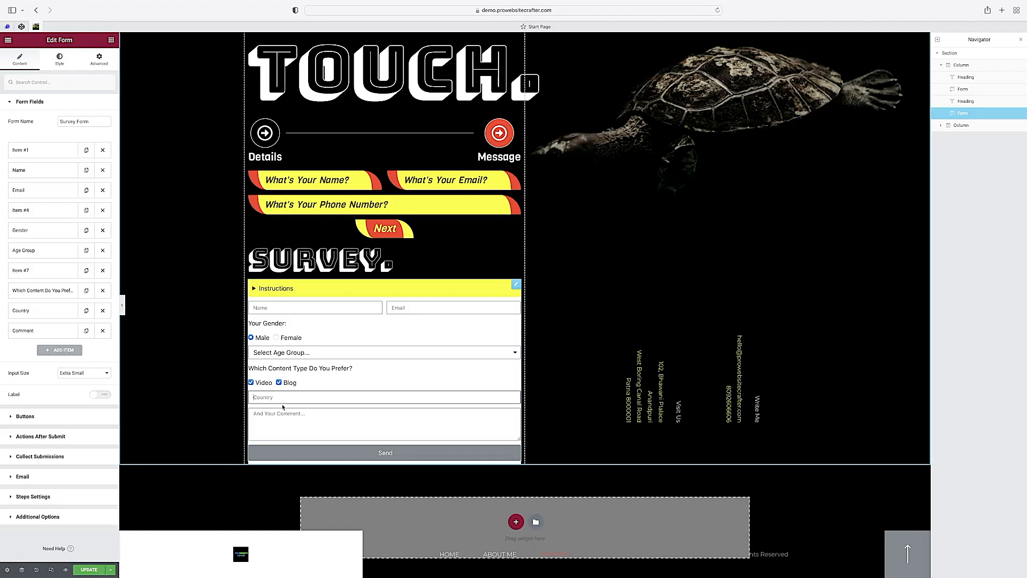
pyautogui.write('india')
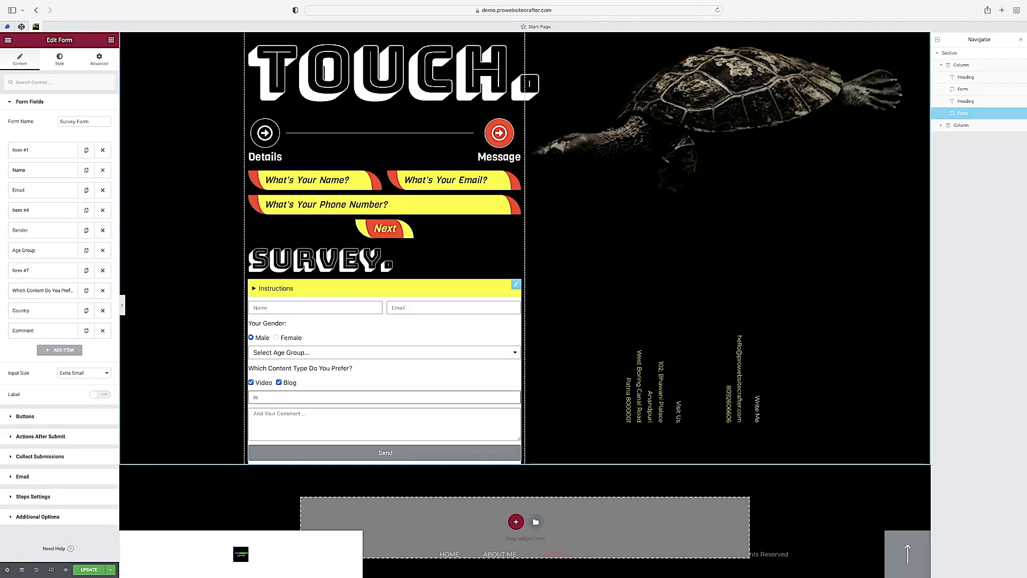
pyautogui.click(254, 398)
pyautogui.press('BackSpace')
pyautogui.write('I')
pyautogui.click(265, 420)
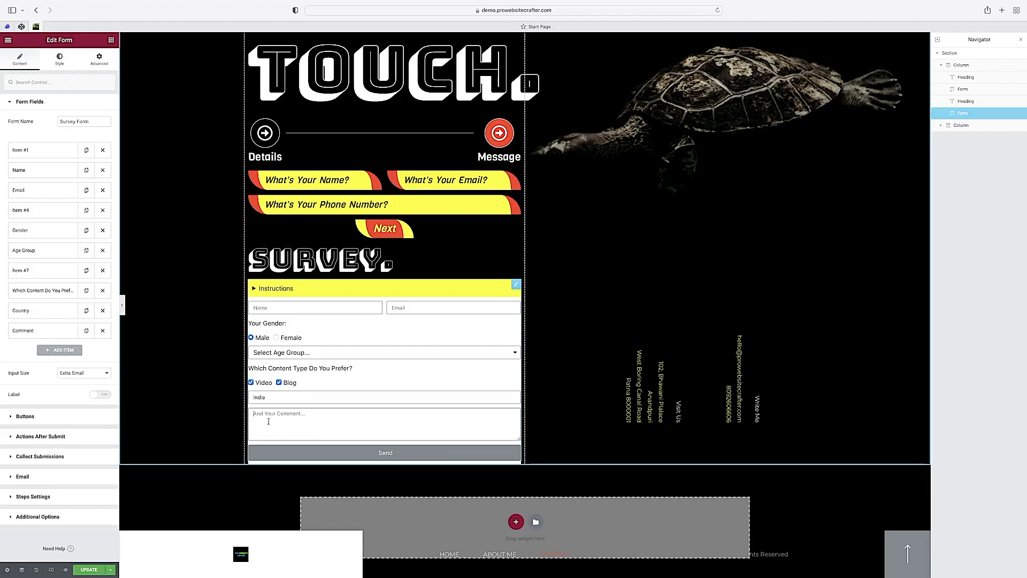
# Step: Examine the settings of the survey form's Email, Gender, content preference and Comment fields
pyautogui.click(43, 190)
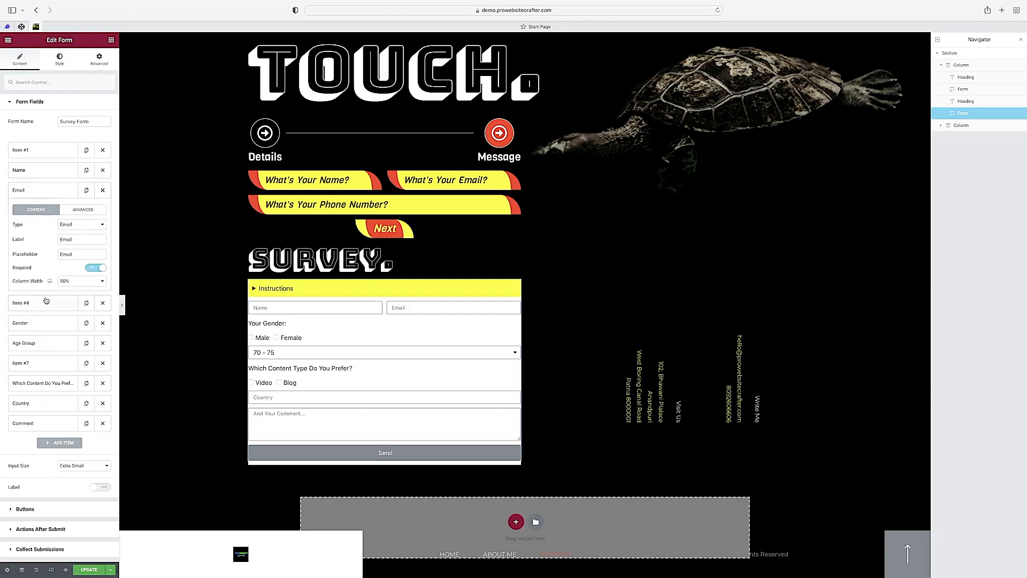
pyautogui.click(41, 307)
pyautogui.click(38, 381)
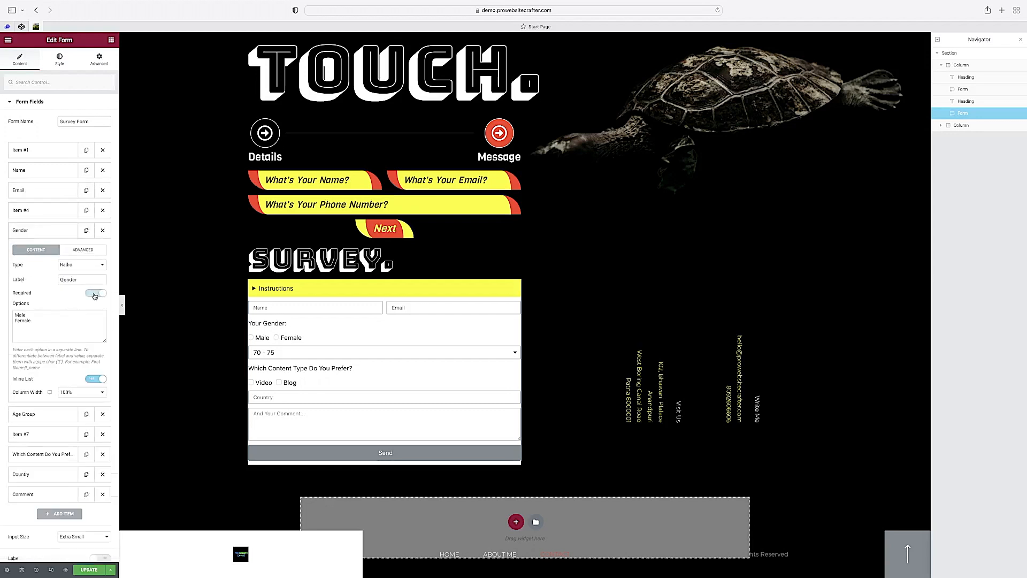
pyautogui.click(80, 402)
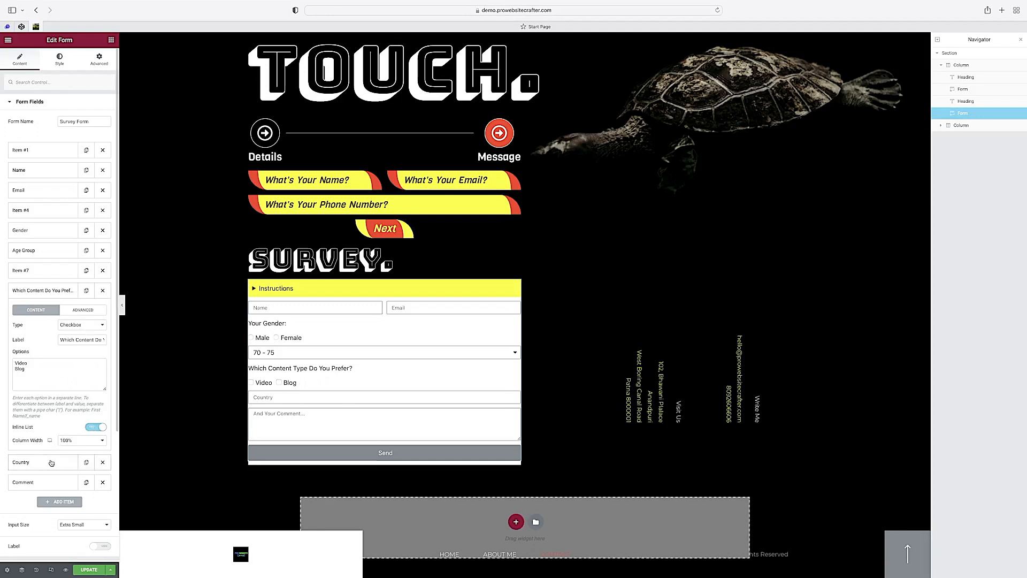
pyautogui.click(88, 457)
pyautogui.click(75, 423)
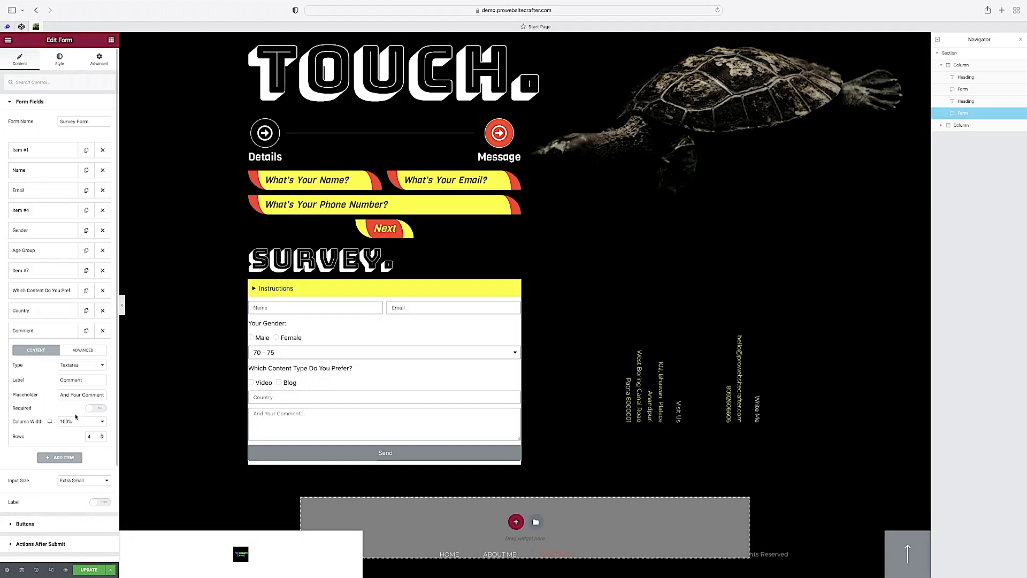
# Step: Add a new item to the survey form and move it above the instructions item as the first field
pyautogui.click(59, 457)
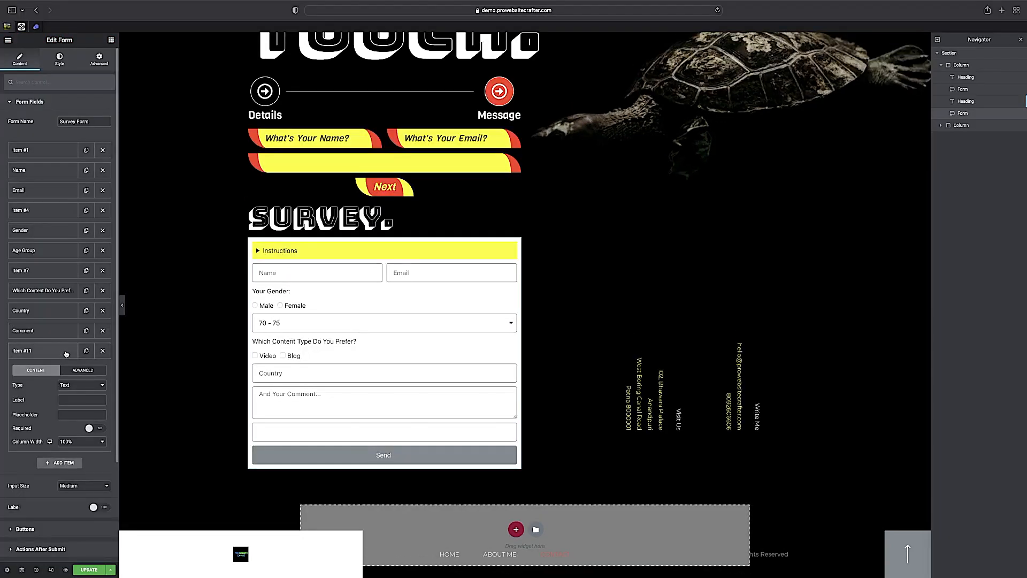
pyautogui.moveTo(65, 354); pyautogui.dragTo(72, 171)
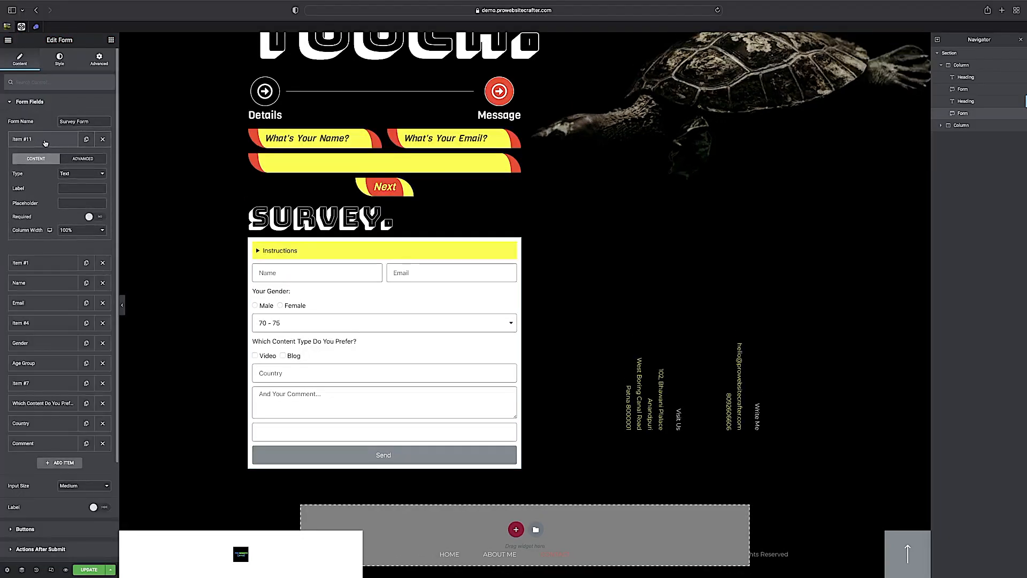
pyautogui.click(52, 150)
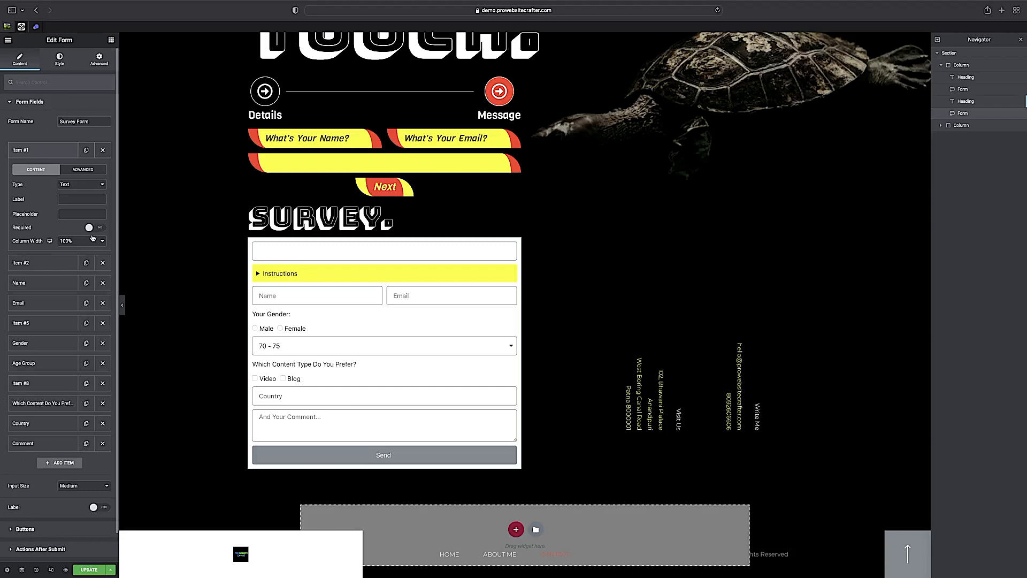
# Step: Set the survey form's new first item to the Step type with the label "Details"
pyautogui.click(68, 187)
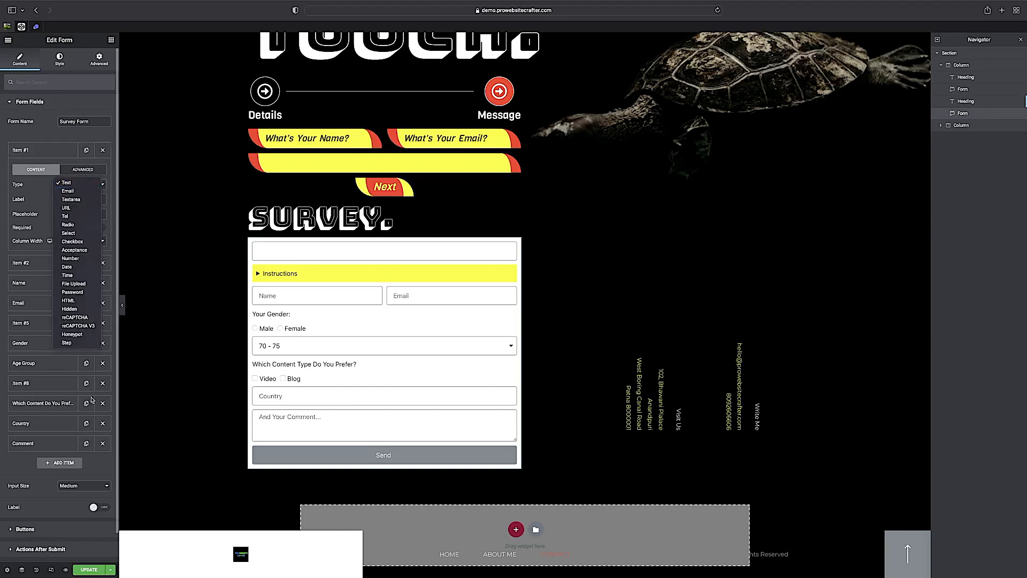
pyautogui.click(75, 342)
pyautogui.click(88, 172)
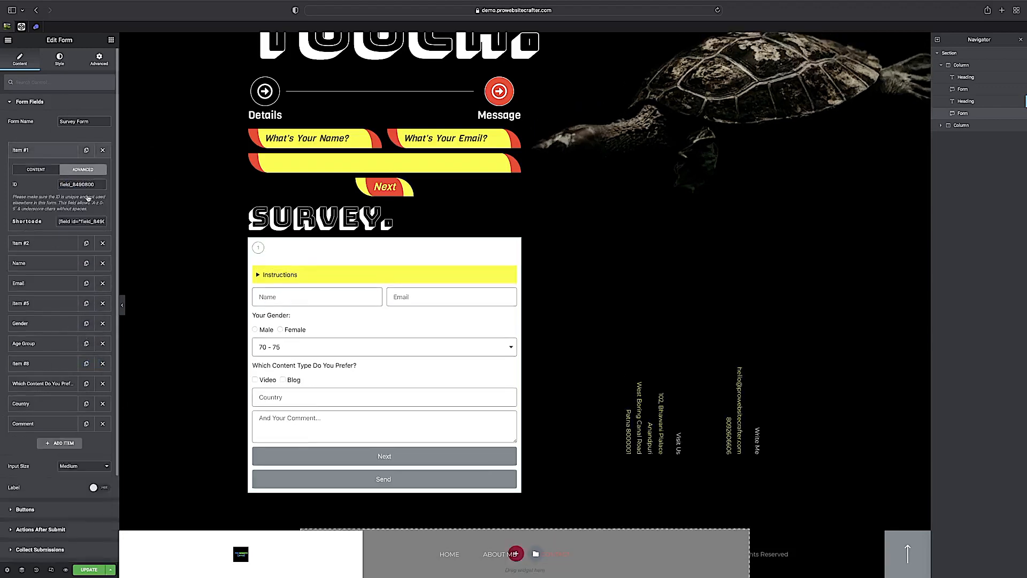
pyautogui.click(31, 171)
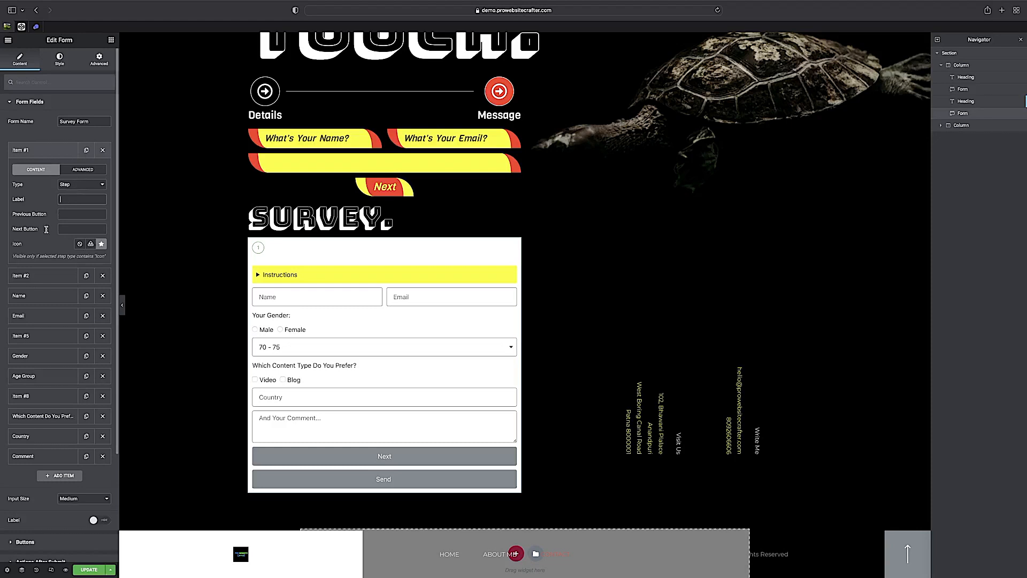
pyautogui.write('De')
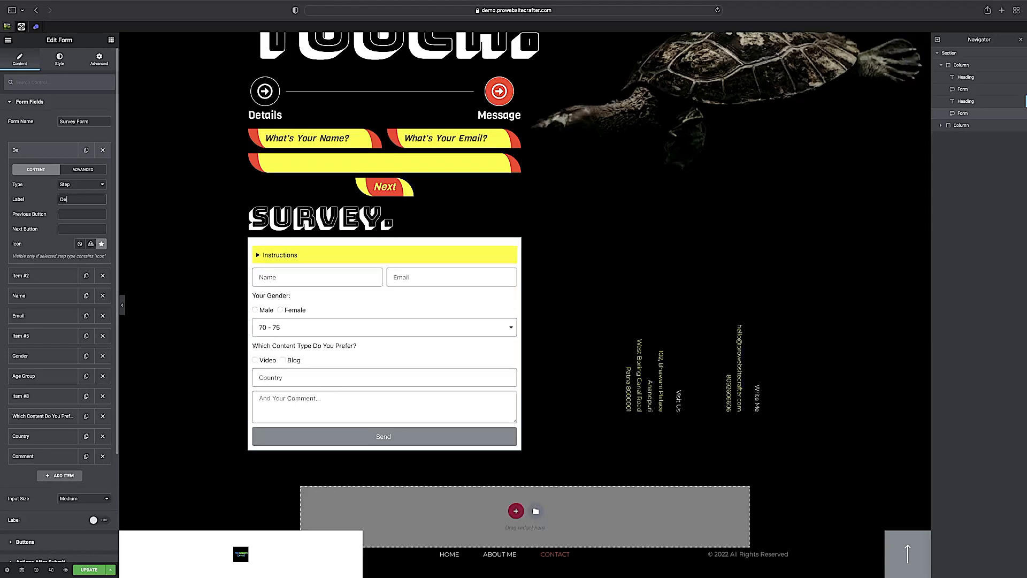
pyautogui.write('tails')
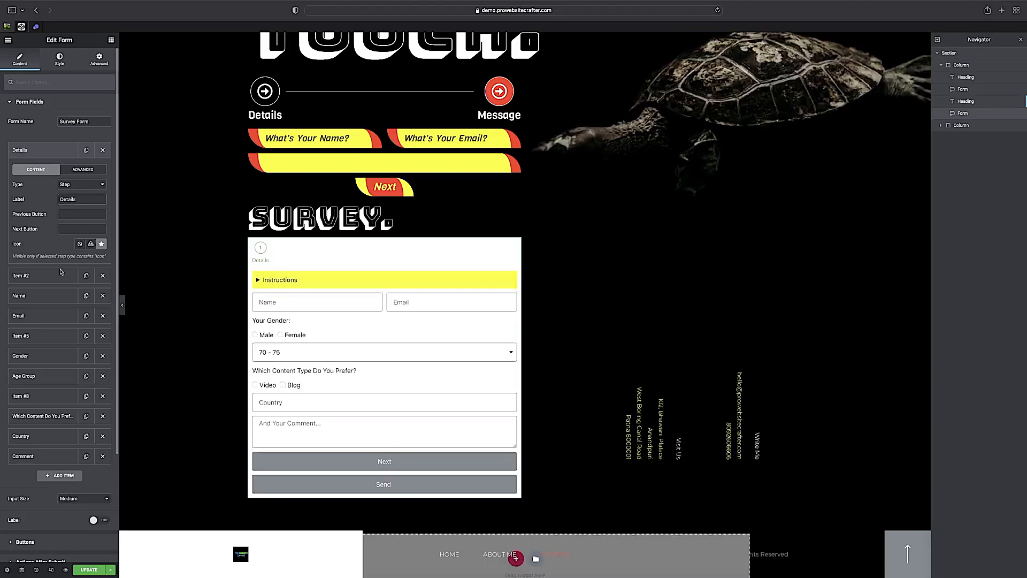
pyautogui.click(63, 149)
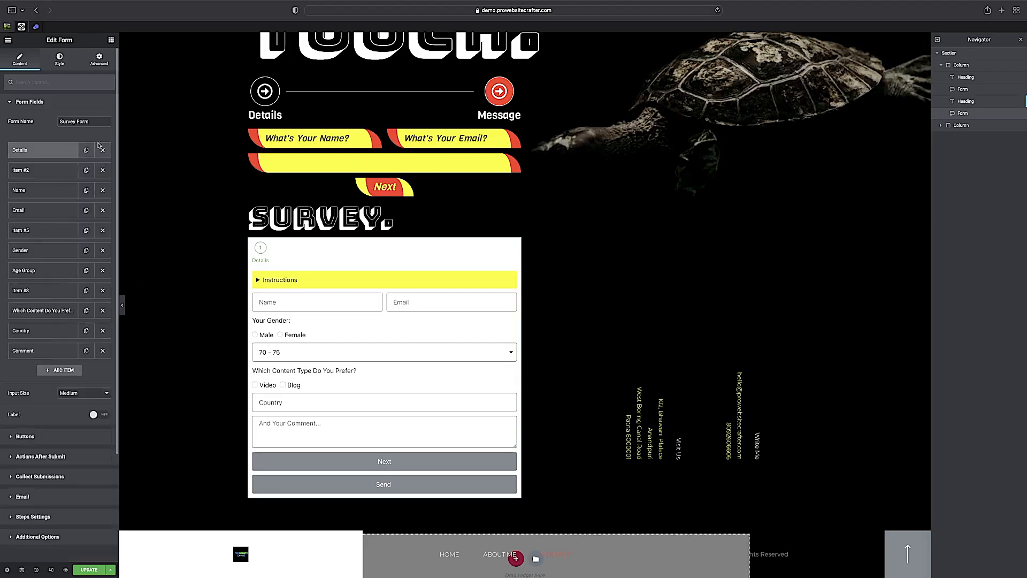
# Step: Duplicate the Details step, move the copy between Country and Comment, and label it "Message"
pyautogui.click(86, 149)
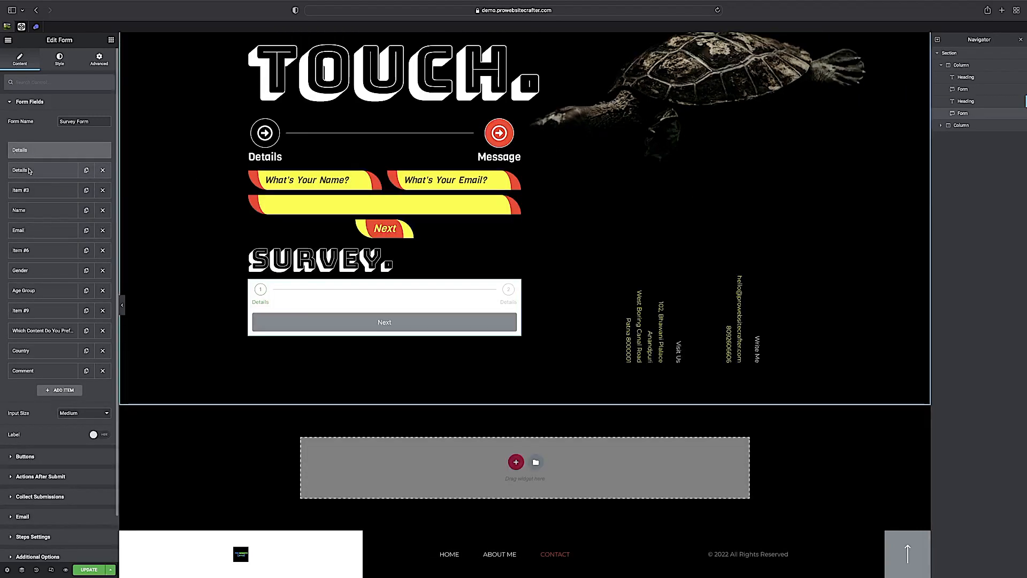
pyautogui.moveTo(29, 170); pyautogui.dragTo(53, 352)
pyautogui.click(48, 351)
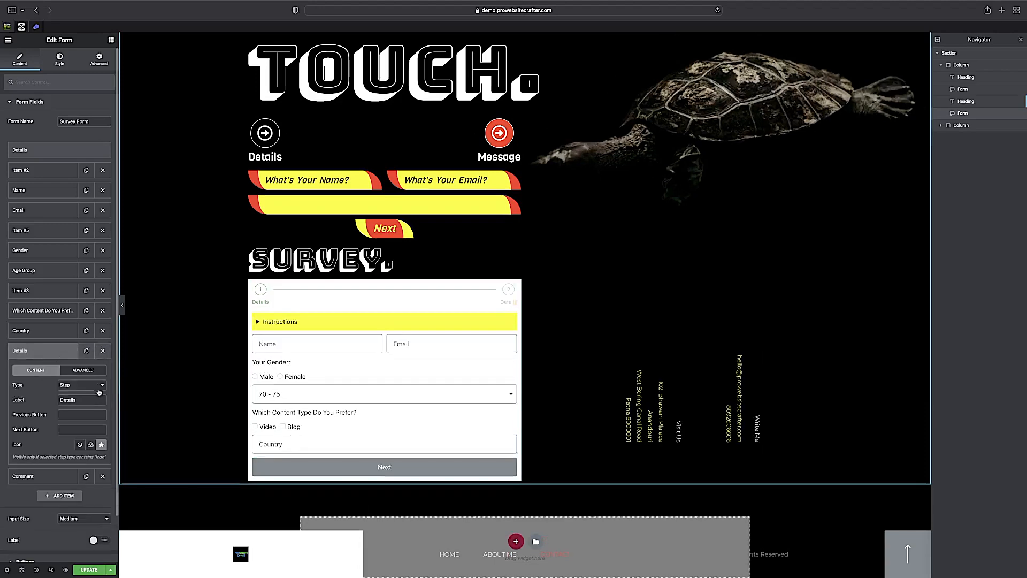
pyautogui.doubleClick(79, 400)
pyautogui.write('M')
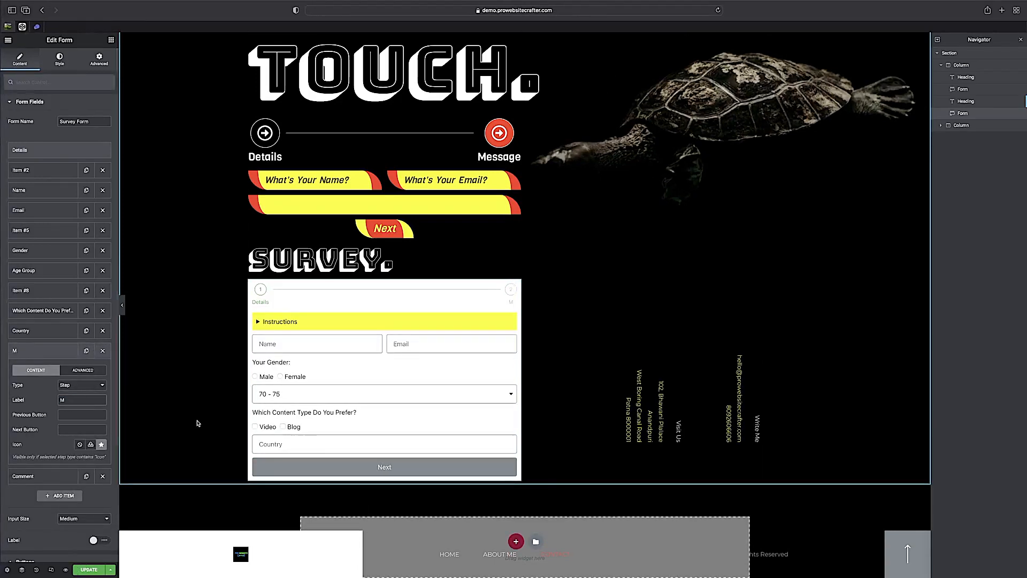
pyautogui.write('essage')
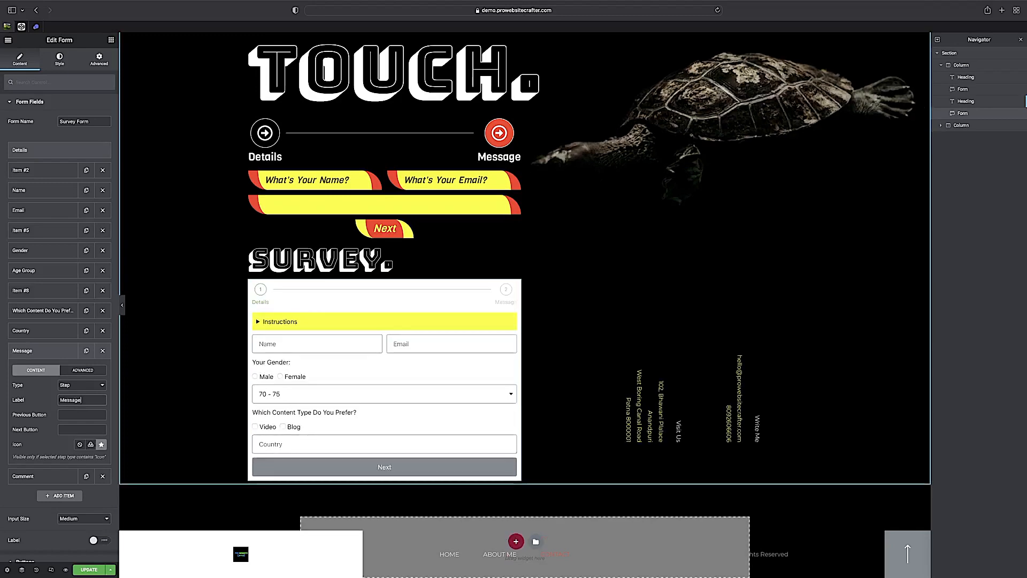
# Step: Set the Details step's icon to Bars, searching all icons for "bars"
pyautogui.click(40, 150)
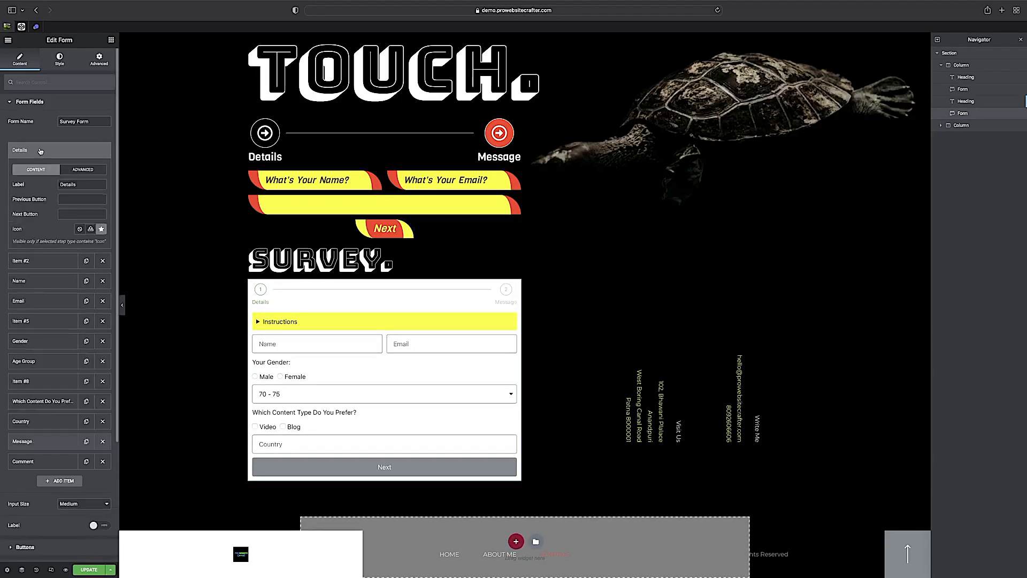
pyautogui.click(101, 229)
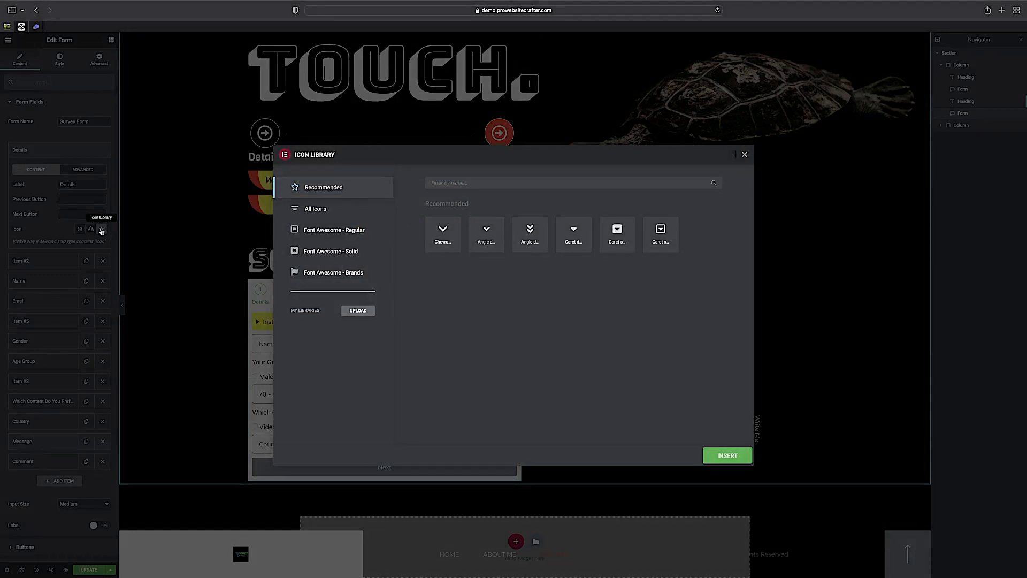
pyautogui.click(316, 209)
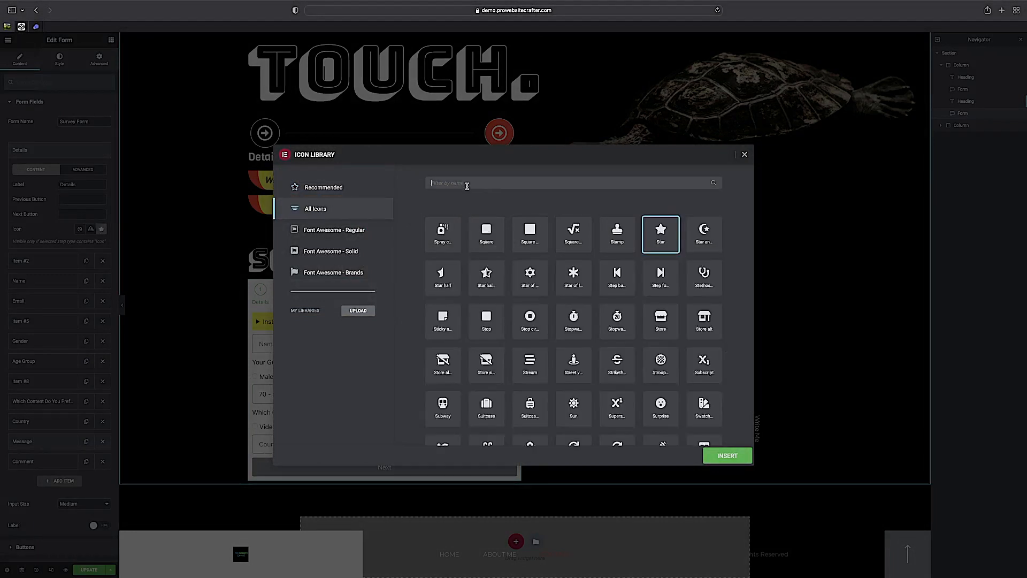
pyautogui.click(467, 185)
pyautogui.write('bars')
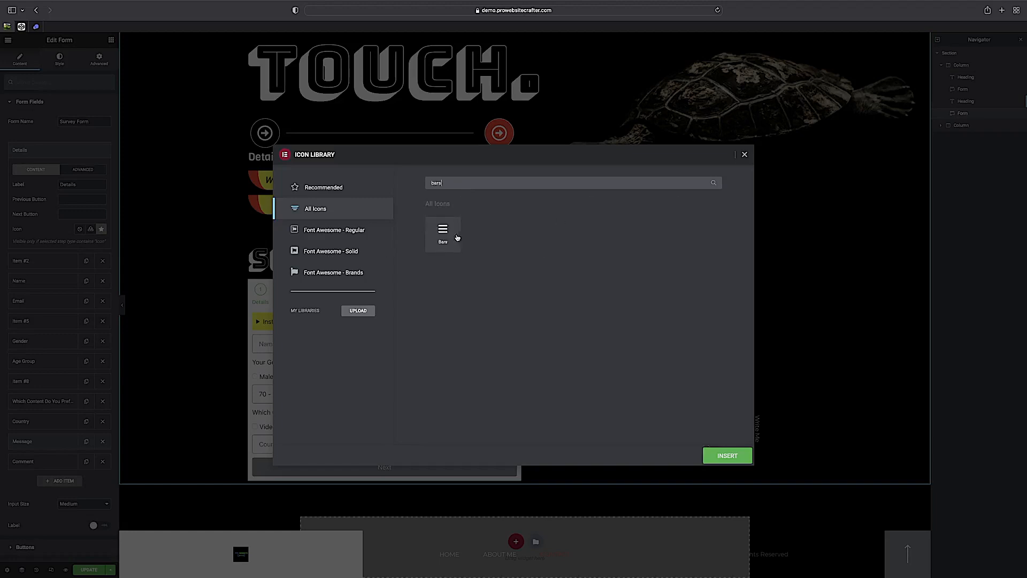
pyautogui.click(443, 233)
pyautogui.click(731, 460)
# Step: Set the Message step's icon to the outlined comment bubble with three dots, searching all icons for "comm"
pyautogui.click(45, 442)
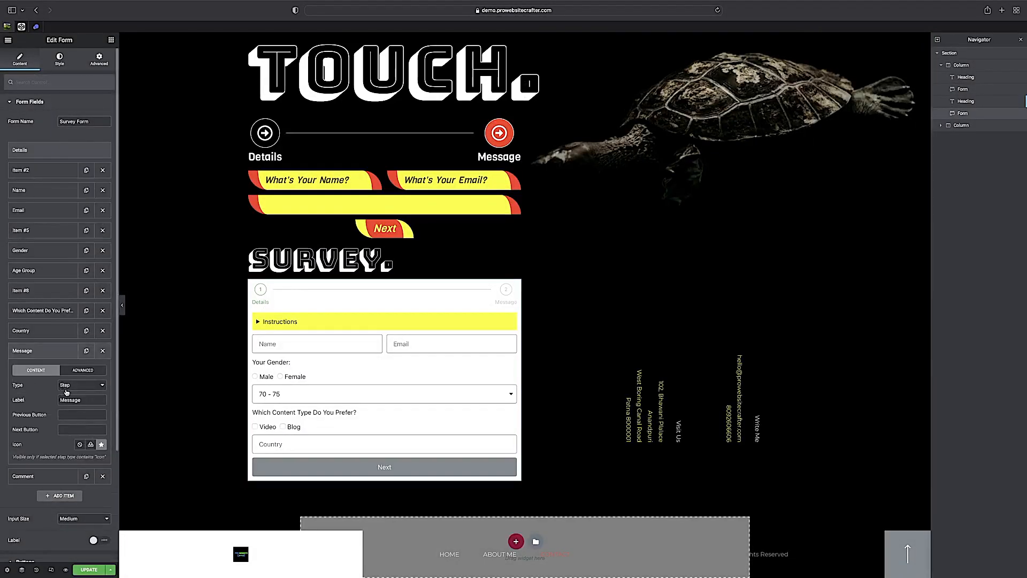
pyautogui.click(101, 444)
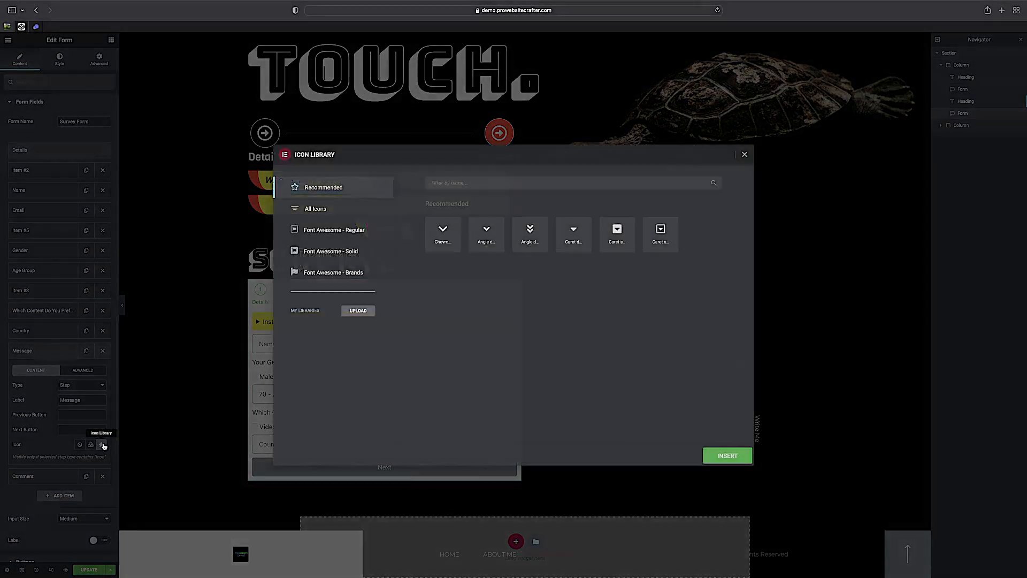
pyautogui.click(321, 208)
pyautogui.click(460, 182)
pyautogui.write('comm')
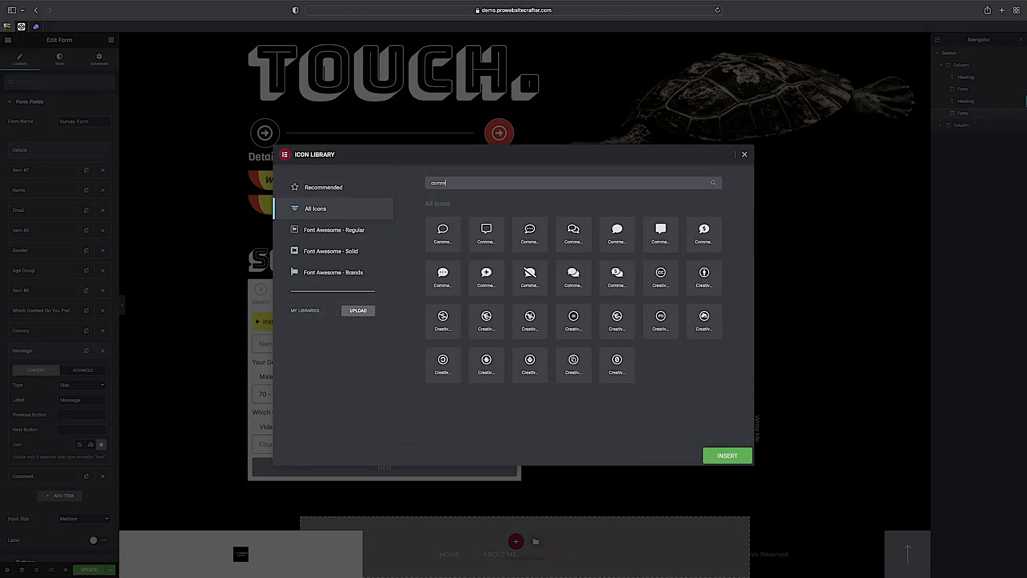
pyautogui.click(530, 234)
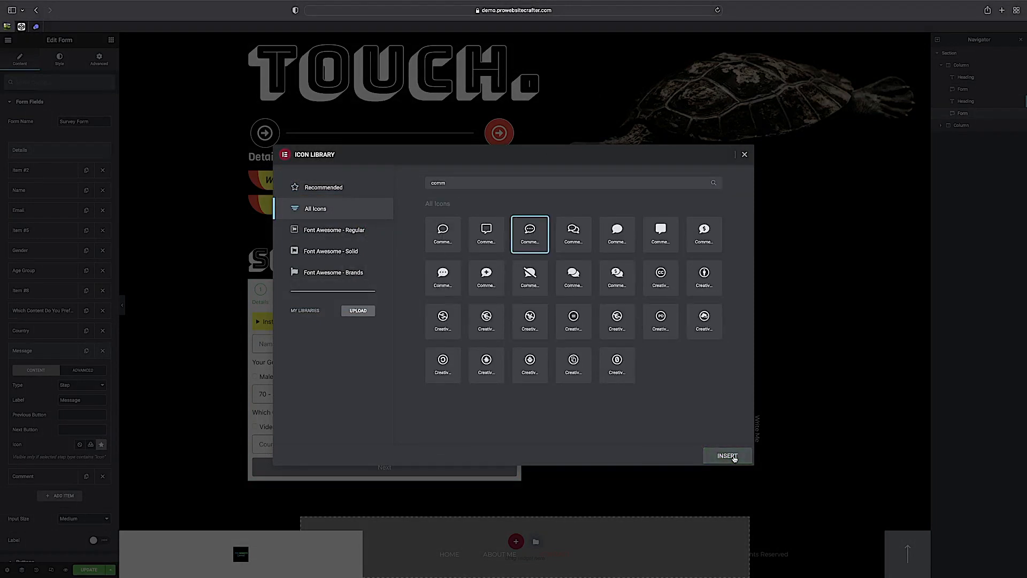
pyautogui.click(727, 456)
pyautogui.click(67, 274)
pyautogui.scroll(3, 64, 289)
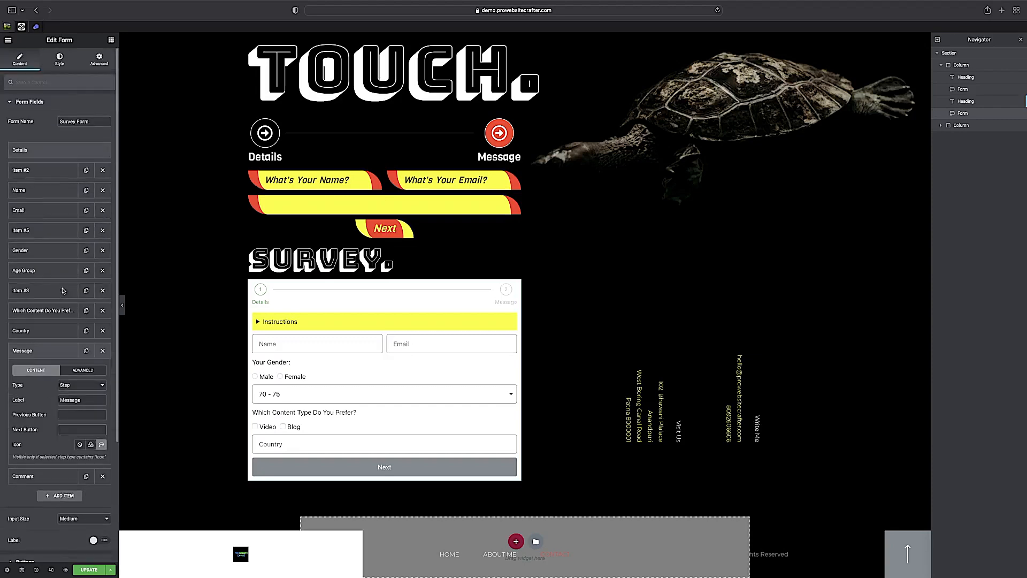
# Step: Set the Details step's next button text to "Message"
pyautogui.click(31, 150)
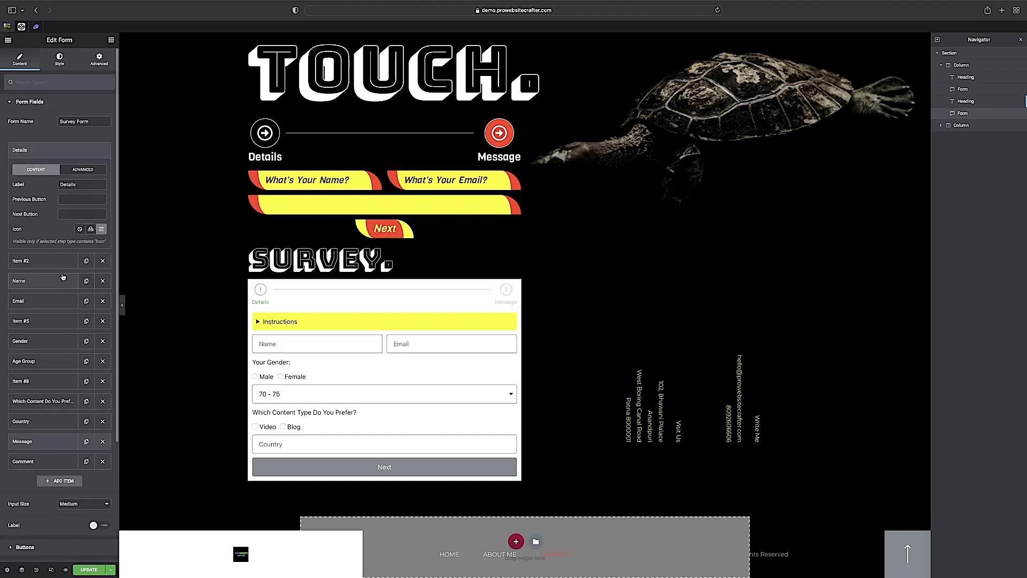
pyautogui.click(62, 214)
pyautogui.write('Mes')
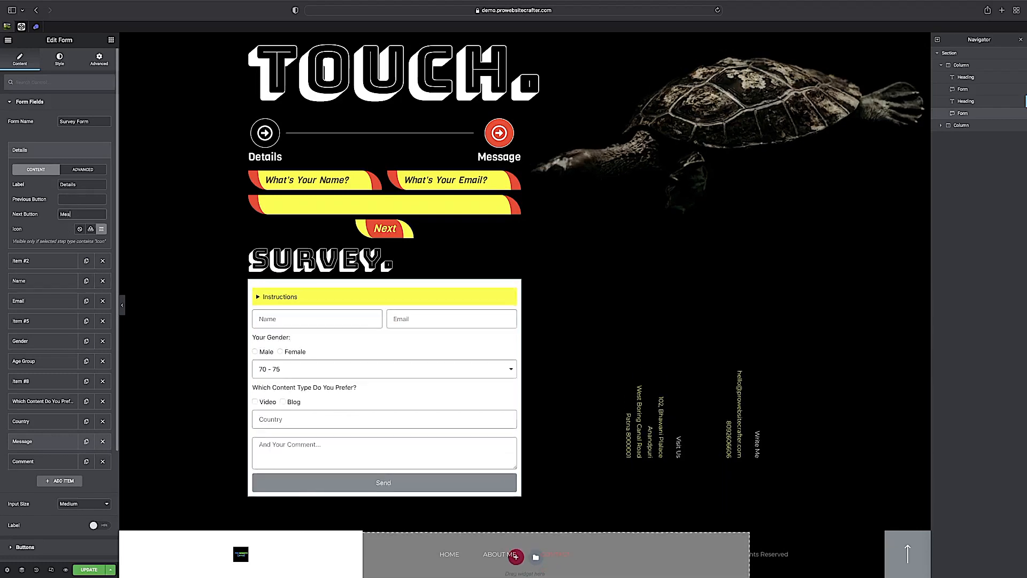
pyautogui.write('sage')
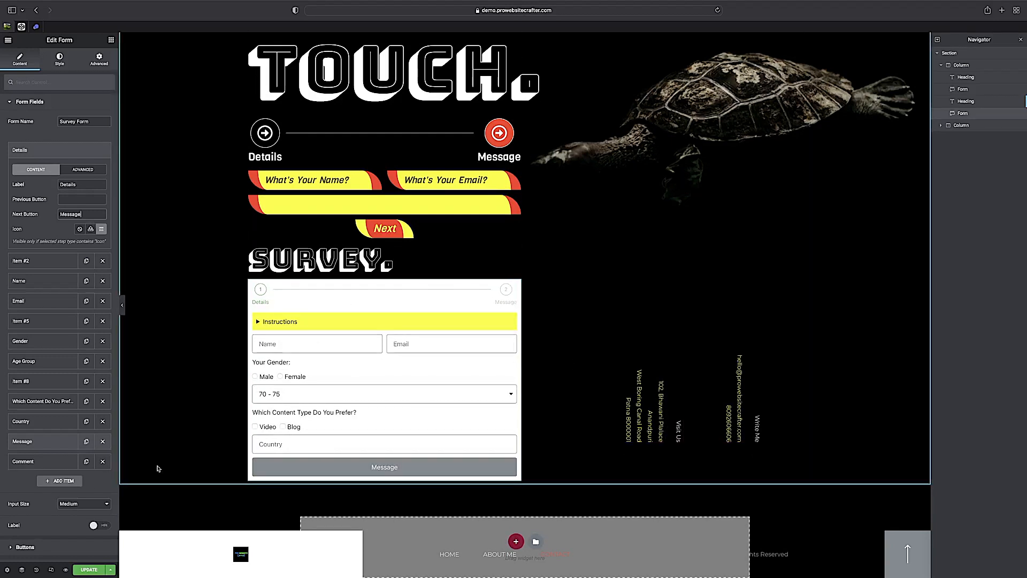
# Step: Set the Message step's previous button text to "Details"
pyautogui.click(36, 442)
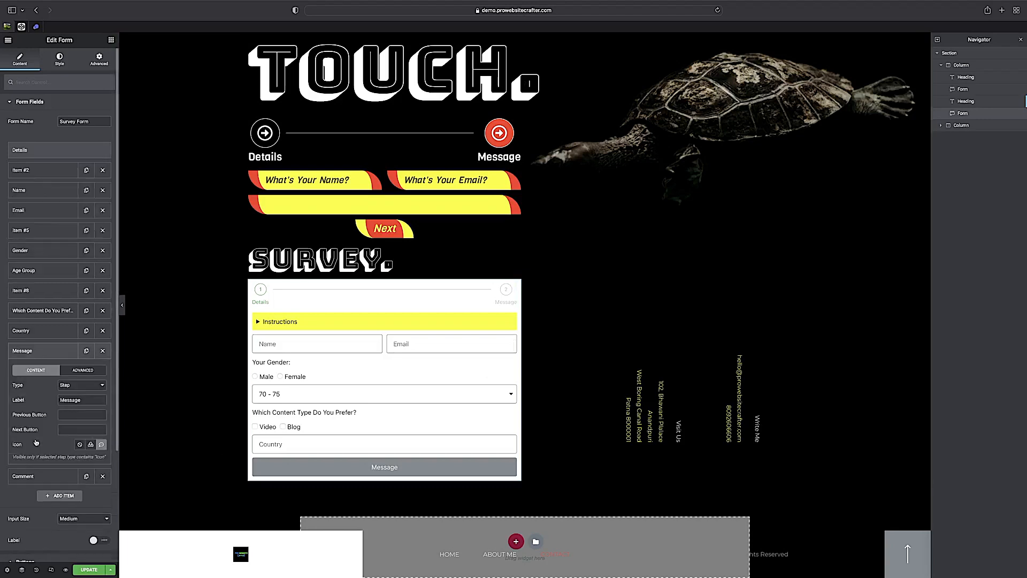
pyautogui.moveTo(88, 399); pyautogui.dragTo(13, 400)
pyautogui.click(77, 415)
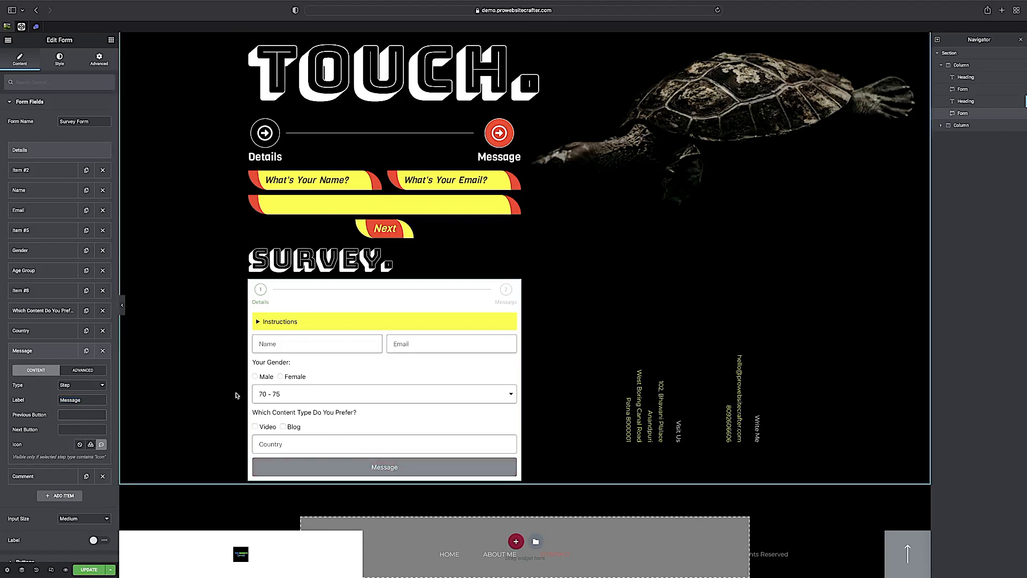
pyautogui.write('Det')
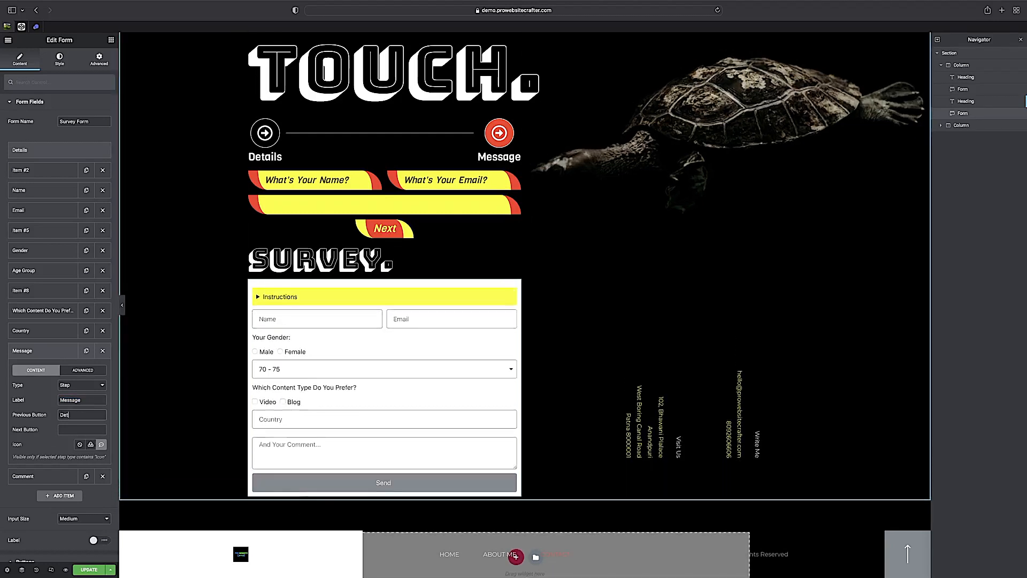
pyautogui.write('ails')
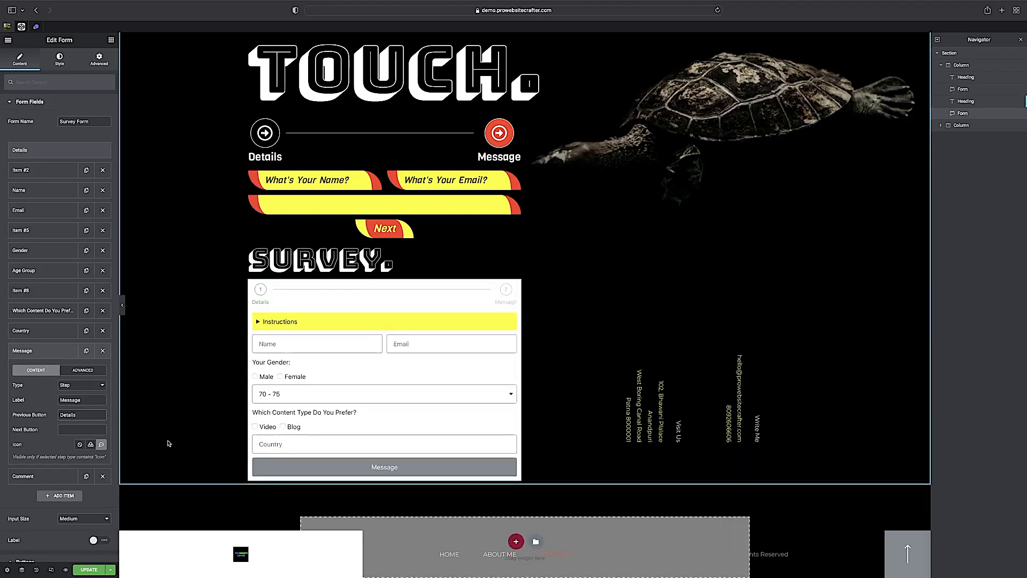
# Step: Review the survey form's button size and column width options, and set the button size to Extra Large
pyautogui.scroll(-3, 82, 422)
pyautogui.click(27, 410)
pyautogui.click(100, 141)
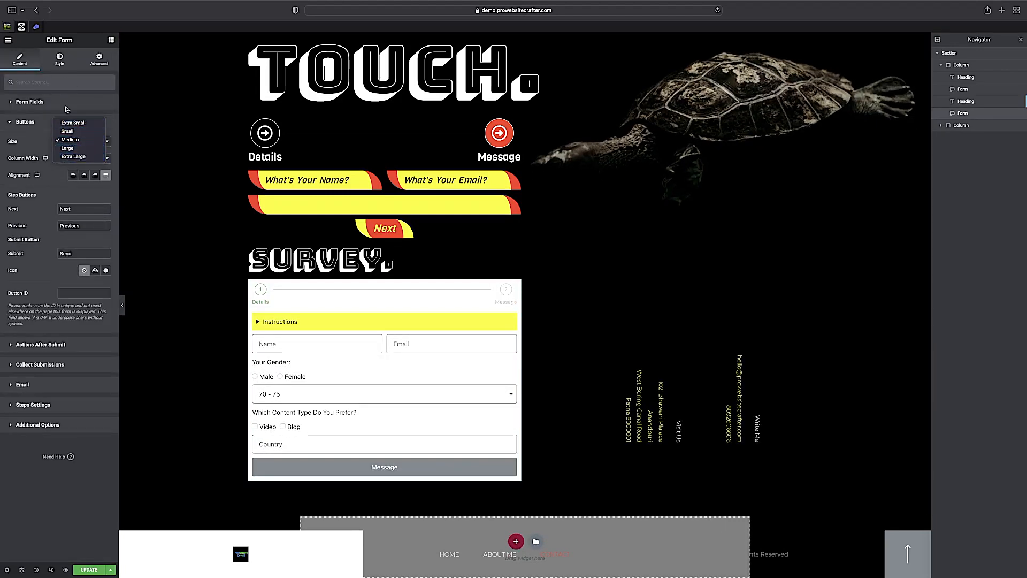
pyautogui.click(21, 132)
pyautogui.click(80, 158)
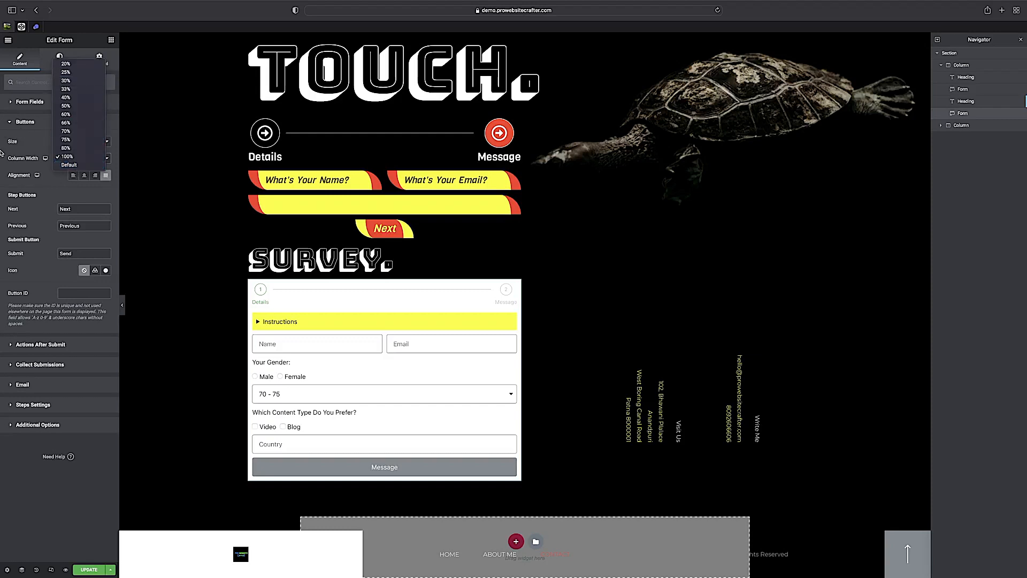
pyautogui.click(20, 138)
pyautogui.click(105, 142)
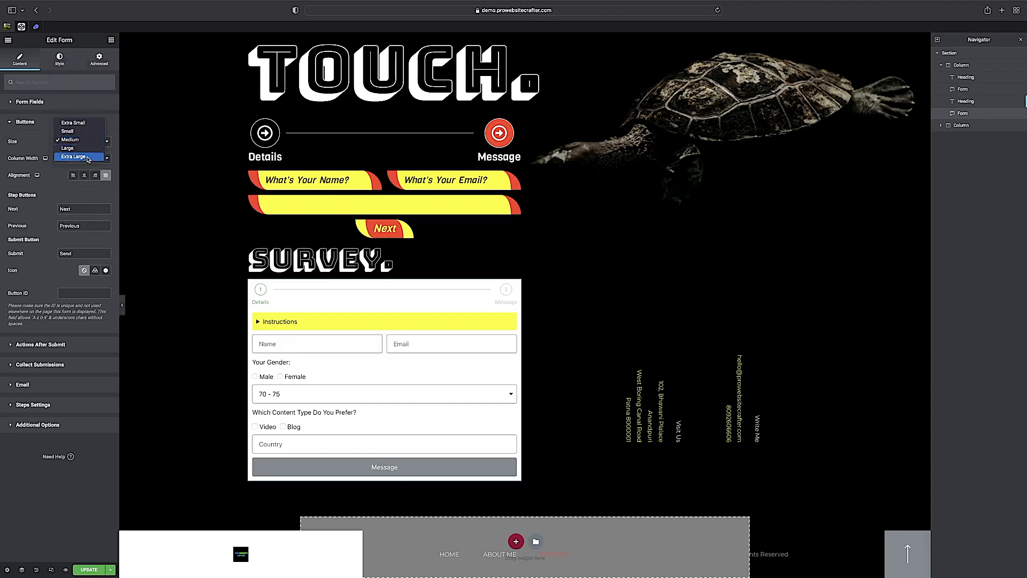
pyautogui.click(88, 157)
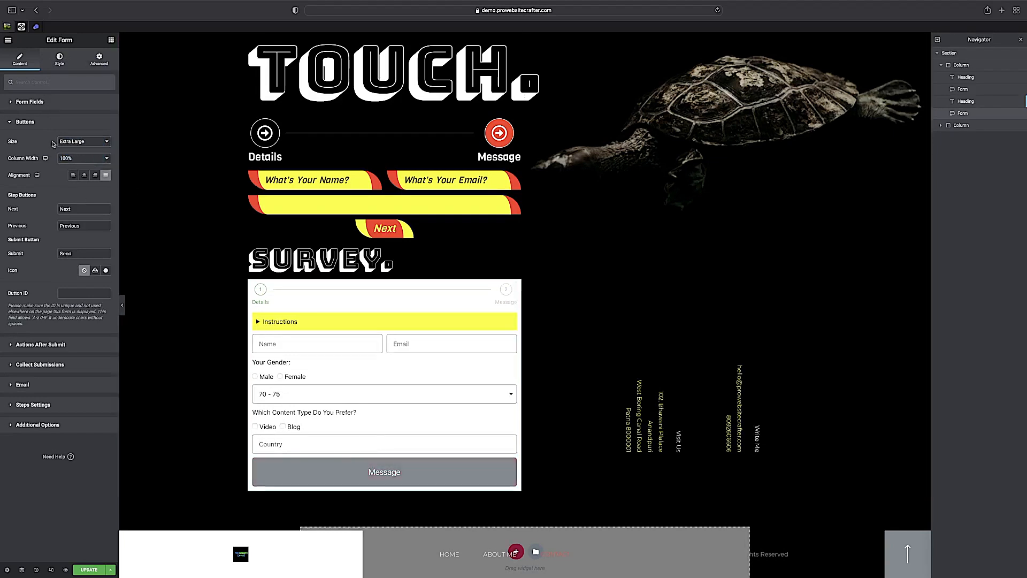
# Step: Set the survey form's button size to Extra Small and center the button alignment
pyautogui.click(82, 142)
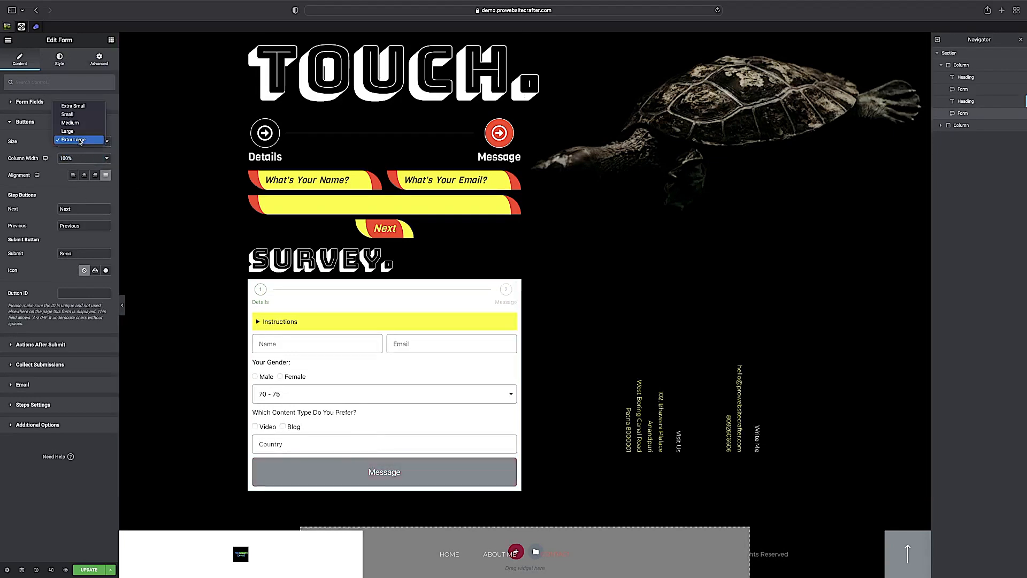
pyautogui.click(79, 107)
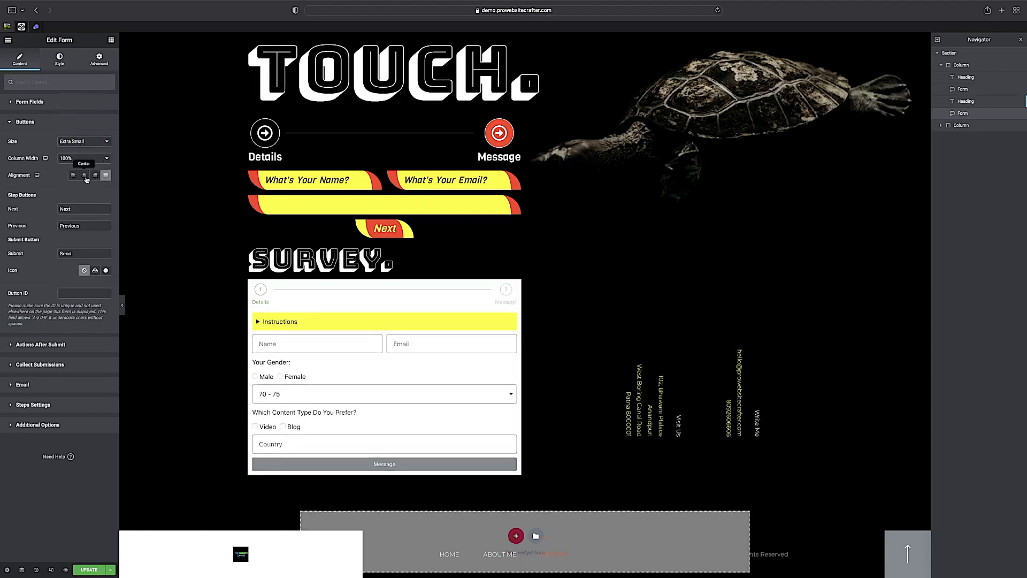
pyautogui.click(85, 176)
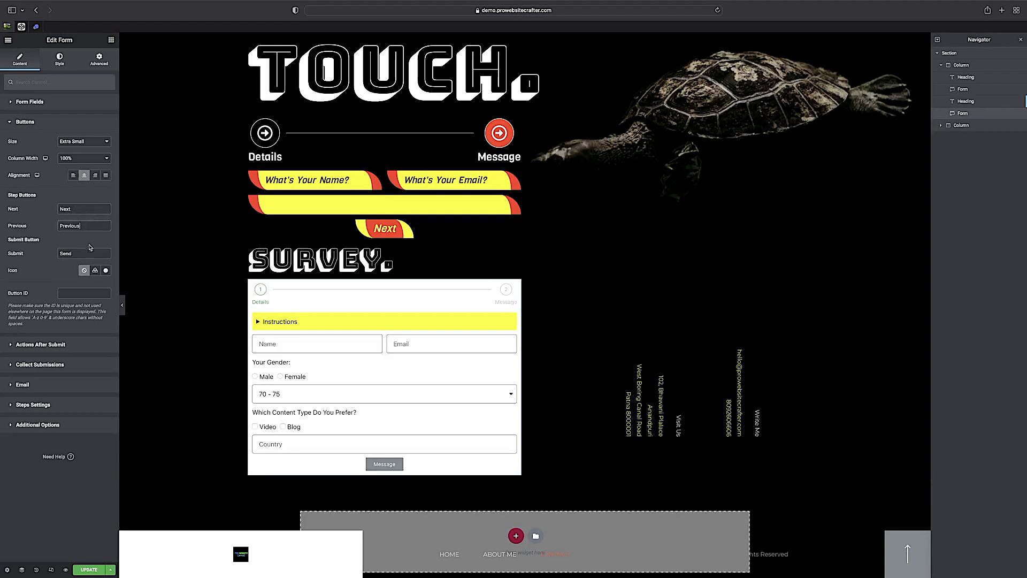
# Step: Clear the custom next button text from the Details step in the form fields
pyautogui.click(103, 224)
pyautogui.click(43, 104)
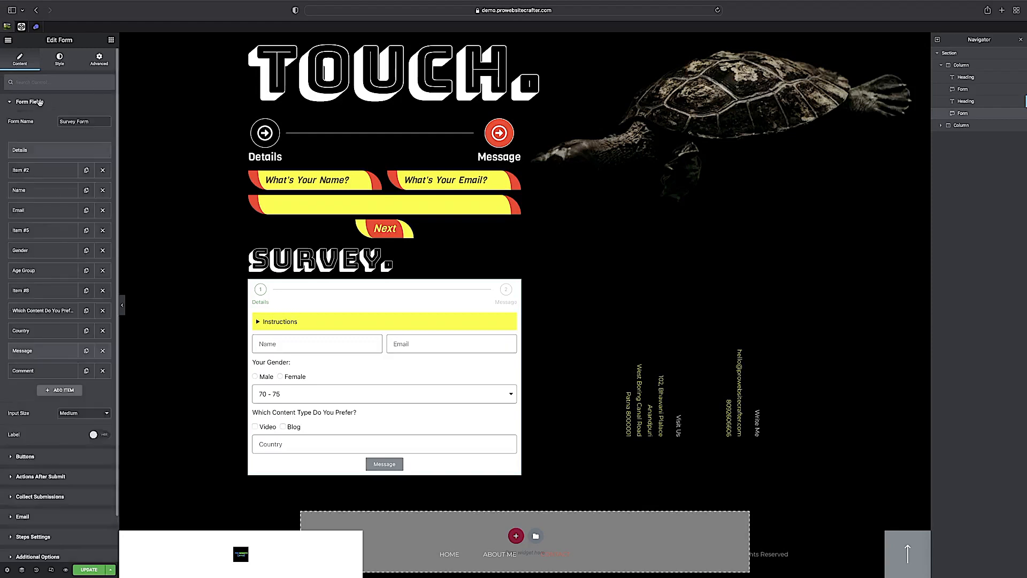
pyautogui.click(40, 105)
pyautogui.click(39, 105)
pyautogui.click(80, 151)
pyautogui.moveTo(85, 214); pyautogui.dragTo(9, 212)
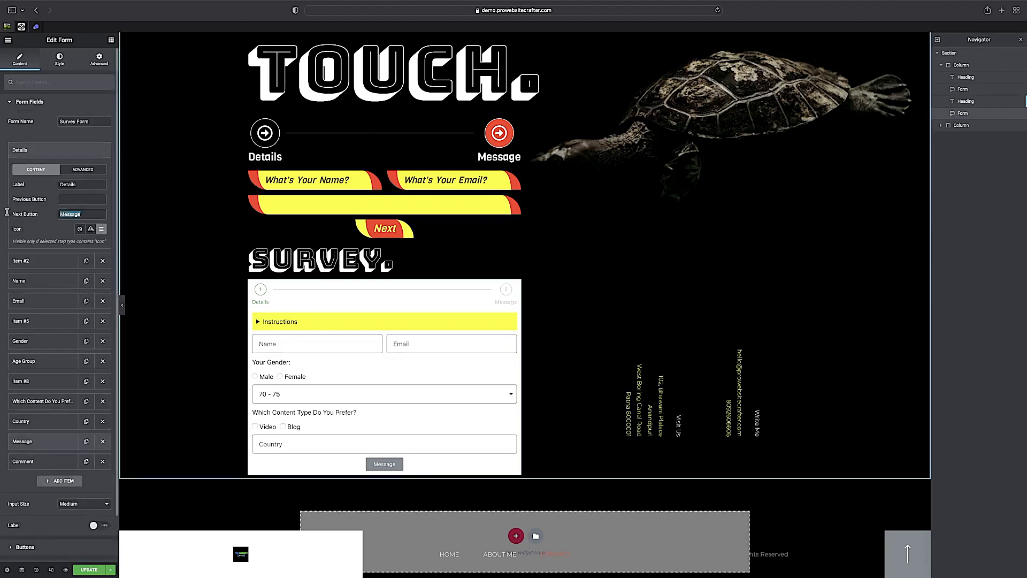
pyautogui.press('BackSpace')
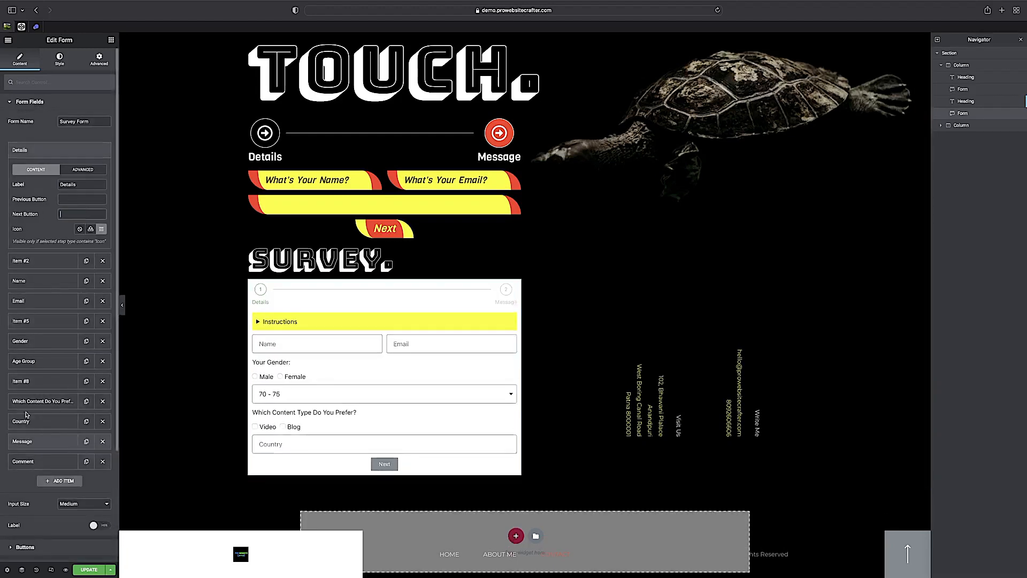
# Step: Clear the custom previous button text from the Message step
pyautogui.click(30, 445)
pyautogui.click(81, 414)
pyautogui.hotkey('alt', 'BackSpace')
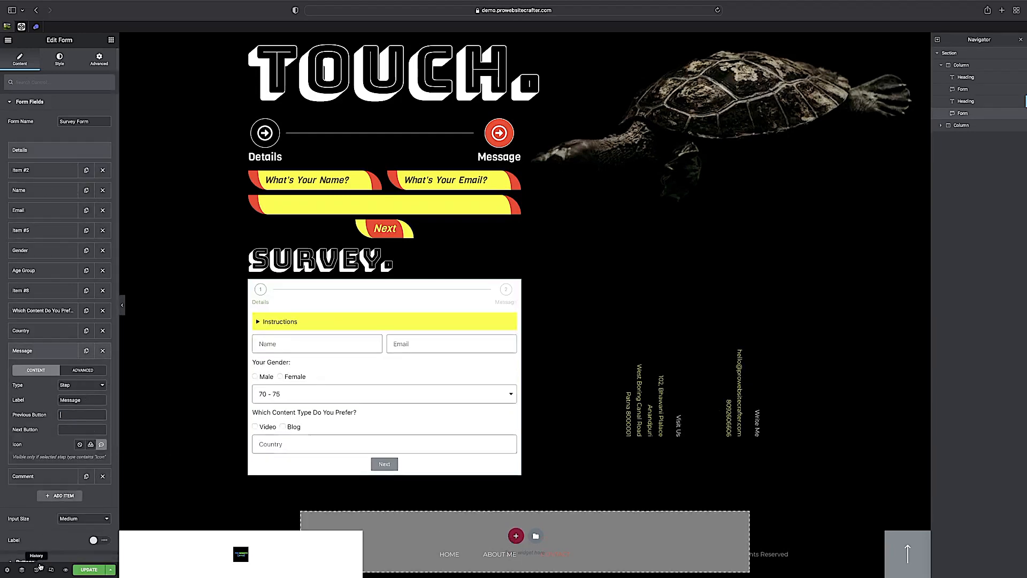
# Step: In the form's general button settings, set the Next text to "Message" and the Previous text to "Details"
pyautogui.scroll(-2, 41, 533)
pyautogui.scroll(-4, 41, 532)
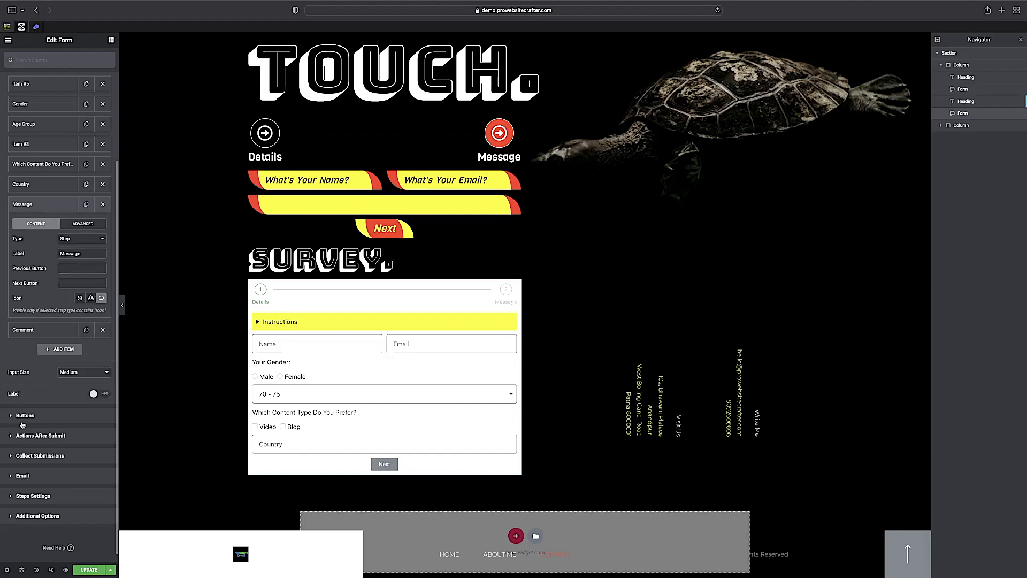
pyautogui.click(23, 416)
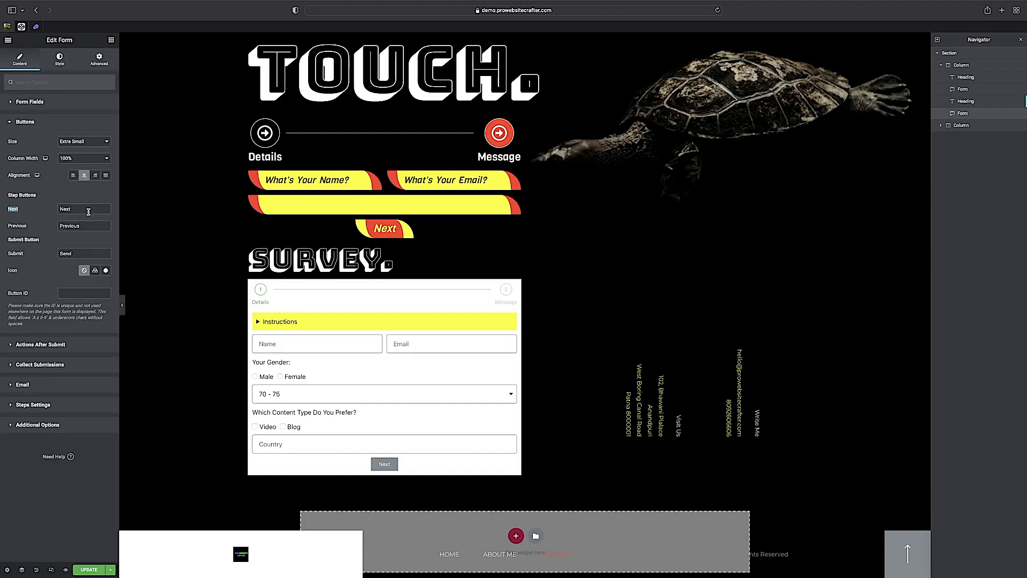
pyautogui.click(38, 210)
pyautogui.write('Detai')
pyautogui.press('BackSpace')
pyautogui.press('BackSpace')
pyautogui.press('BackSpace')
pyautogui.press('BackSpace')
pyautogui.press('BackSpace')
pyautogui.write('Message')
pyautogui.press('Tab')
pyautogui.press('BackSpace')
# Step: Test the survey form's step buttons by switching back and forth between the Details and Message steps
pyautogui.click(385, 464)
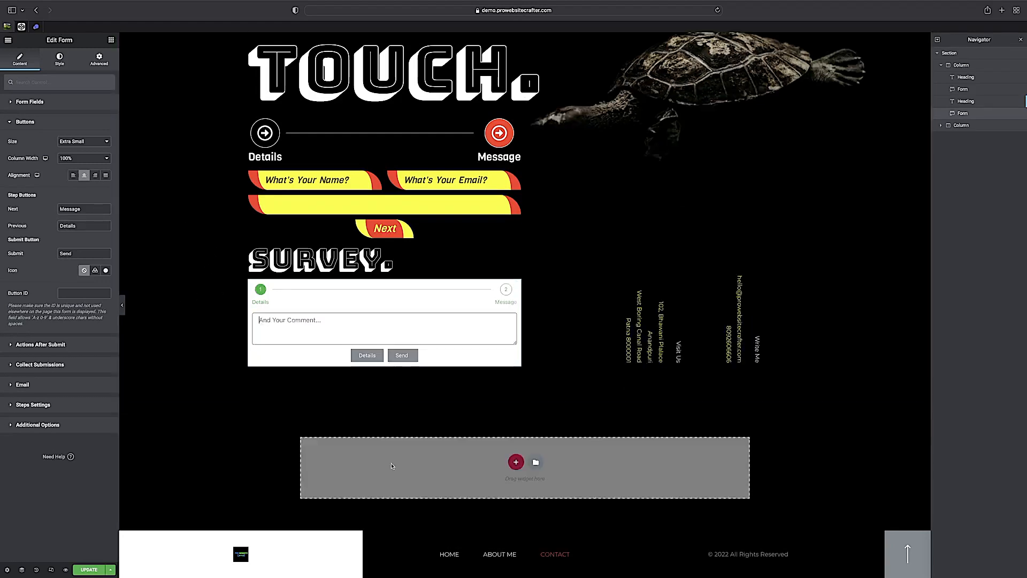
pyautogui.click(366, 356)
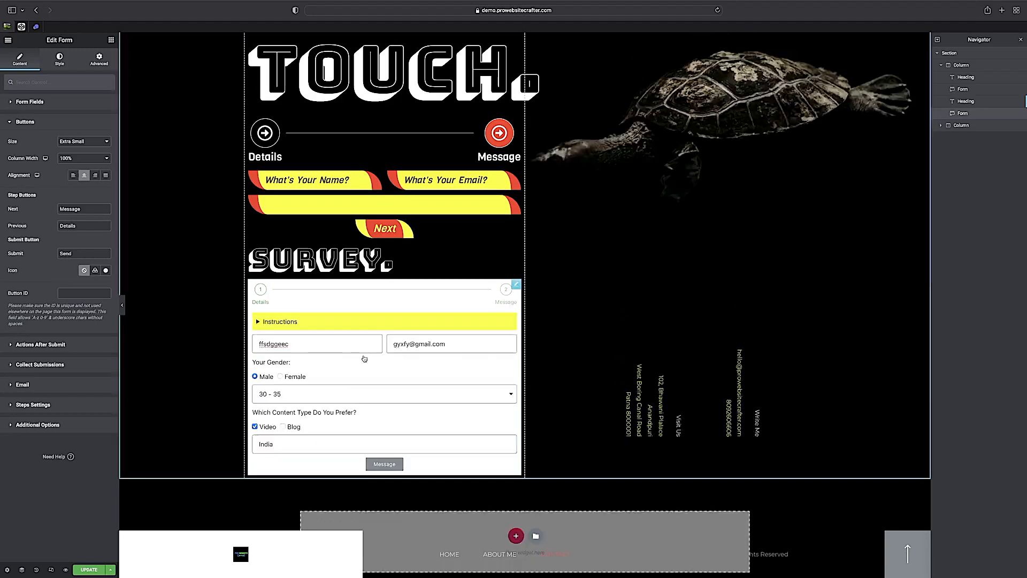
pyautogui.click(380, 468)
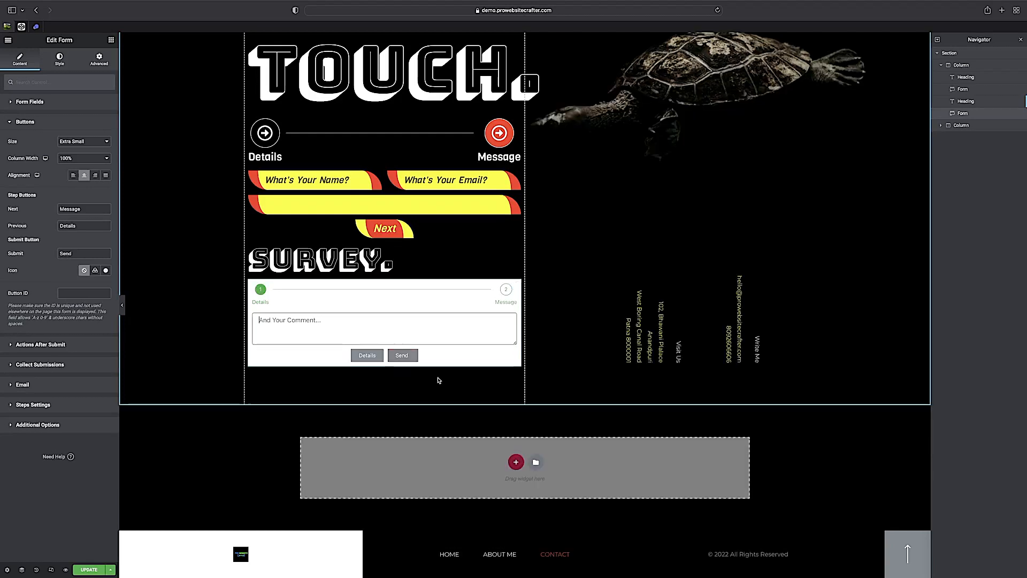
pyautogui.click(366, 355)
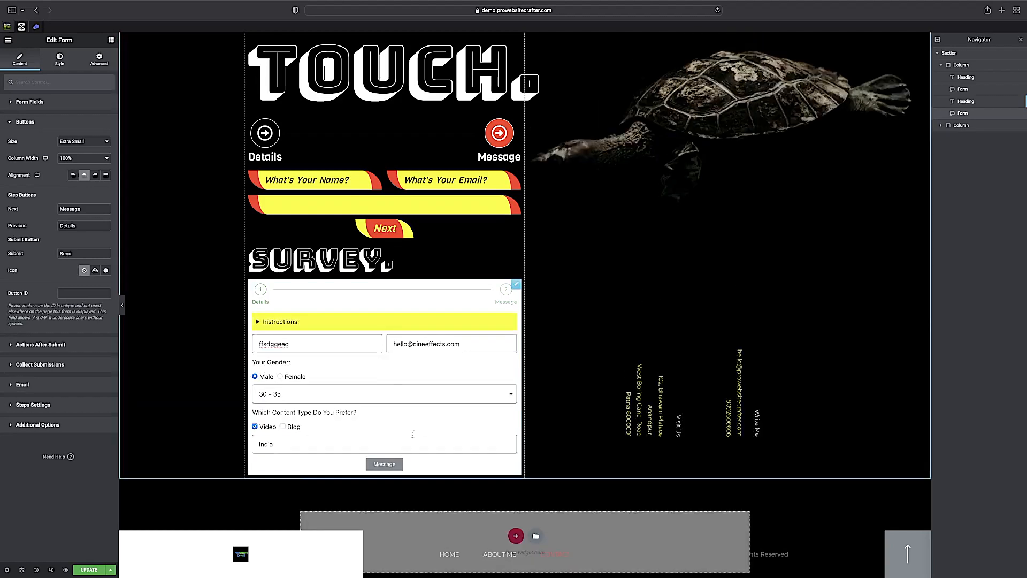
pyautogui.click(383, 464)
pyautogui.click(365, 356)
# Step: Change the submit button's text to "Submit Survey"
pyautogui.click(70, 292)
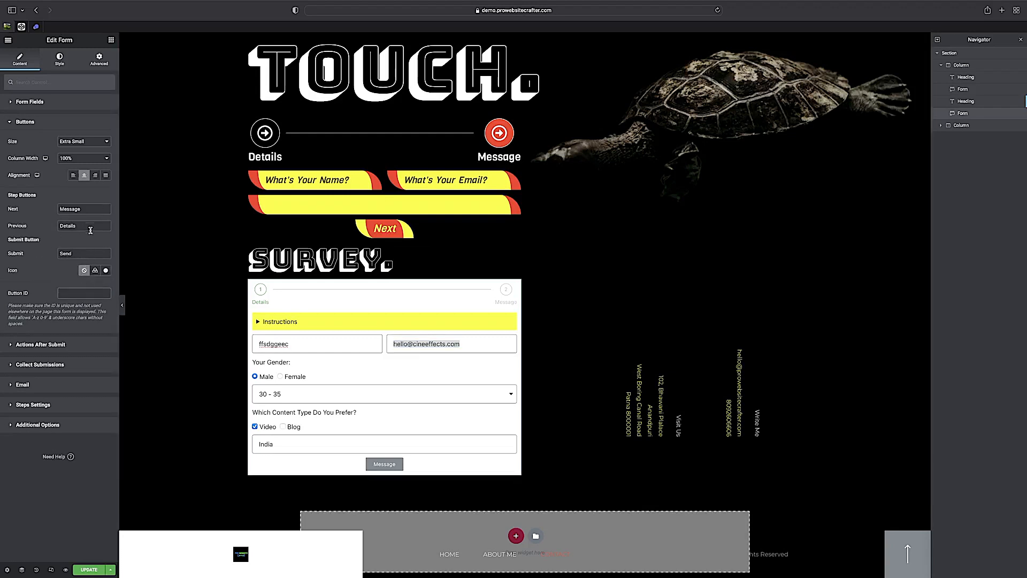
pyautogui.doubleClick(73, 249)
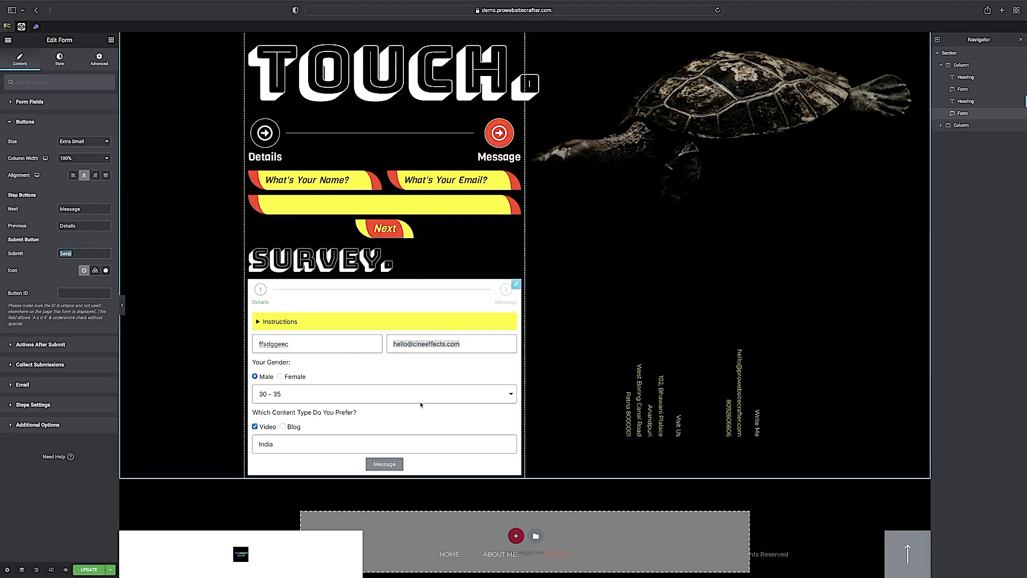
pyautogui.click(389, 469)
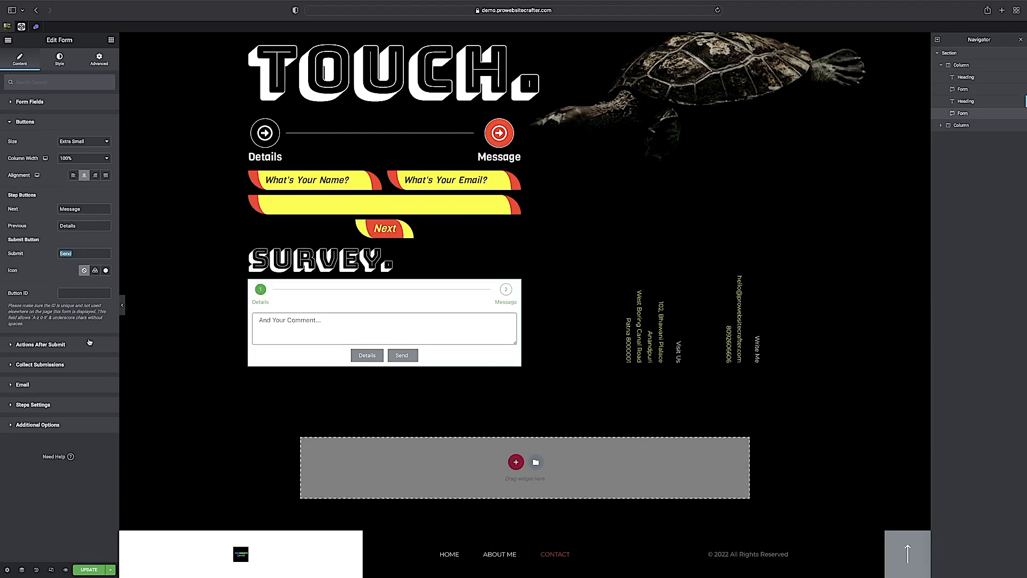
pyautogui.write('S')
pyautogui.click(91, 253)
pyautogui.moveTo(31, 254); pyautogui.dragTo(2, 250)
pyautogui.press('super+c')
pyautogui.doubleClick(91, 256)
pyautogui.press('super+v')
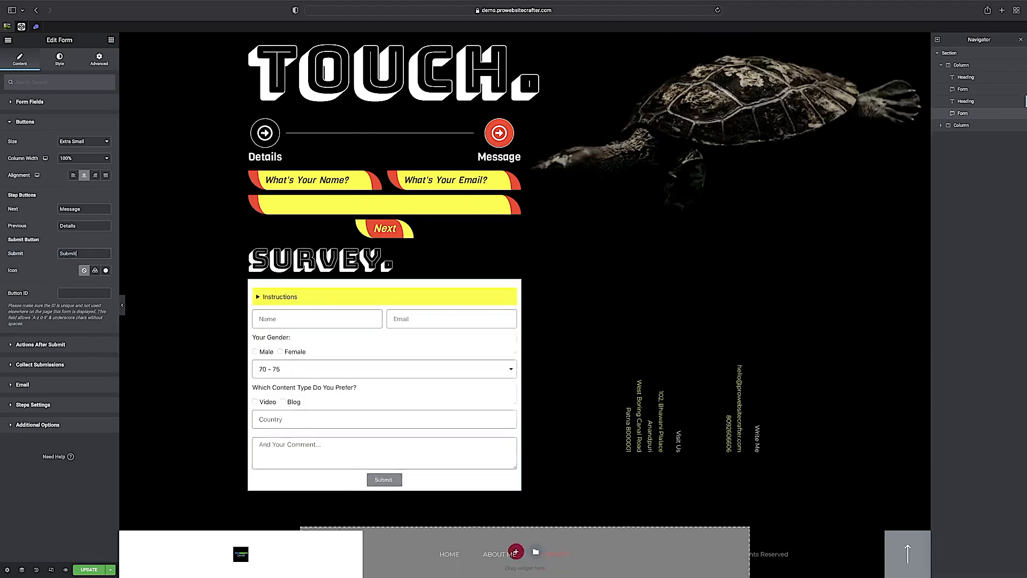
pyautogui.write('Sur')
pyautogui.write('vey')
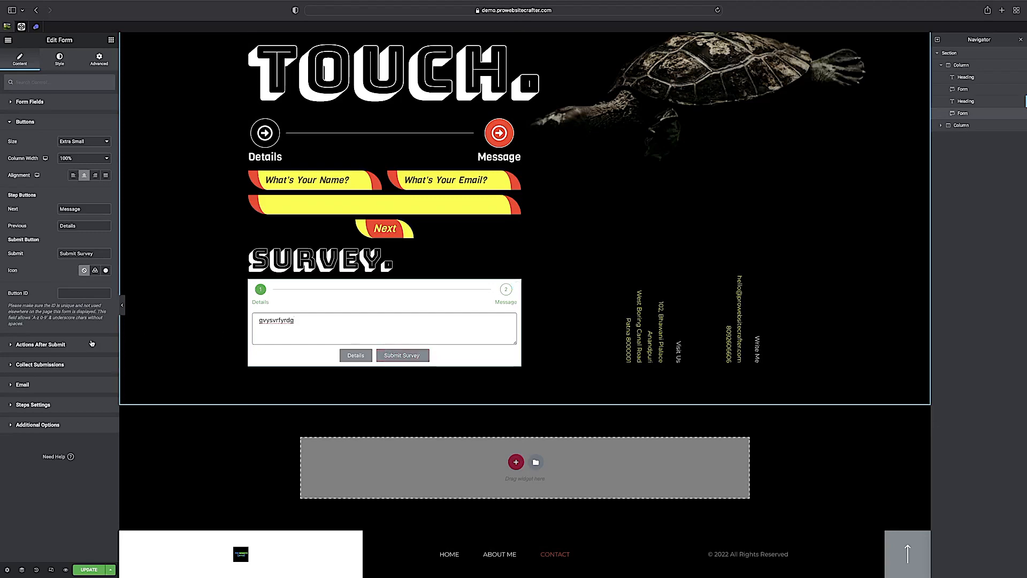
# Step: Add the Dove icon to the submit button, searching all icons for "dov"
pyautogui.click(106, 271)
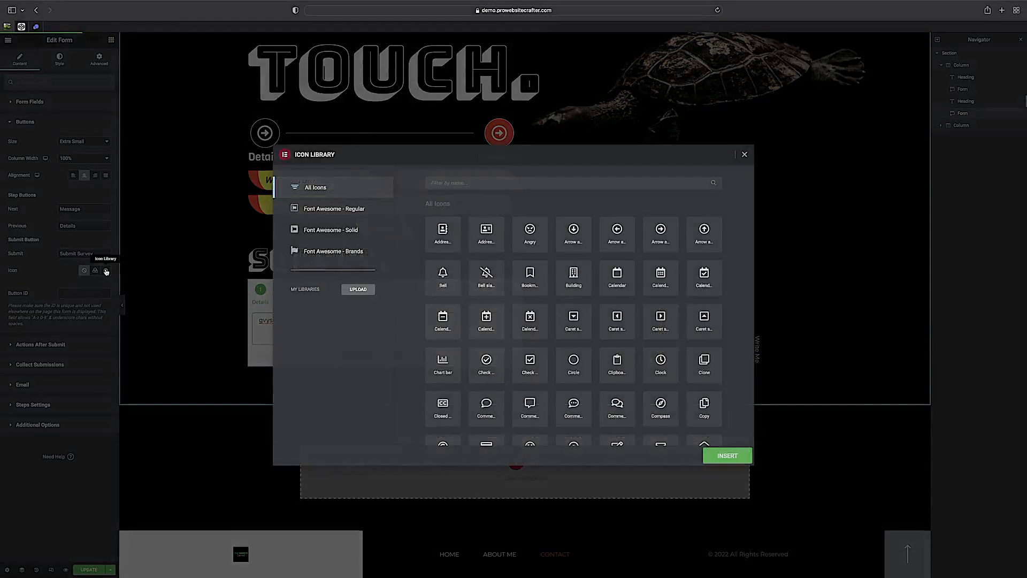
pyautogui.write('do')
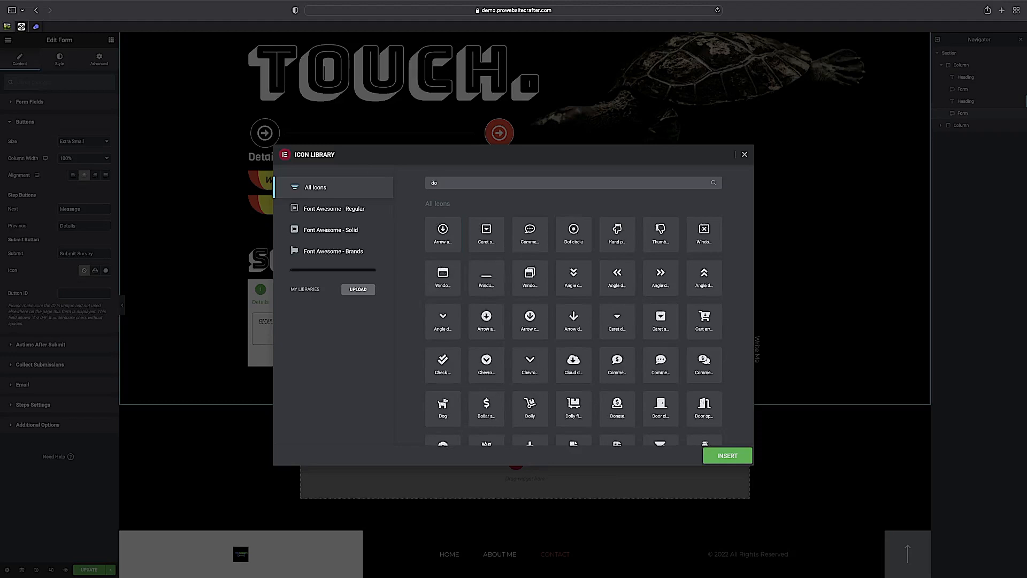
pyautogui.write('v')
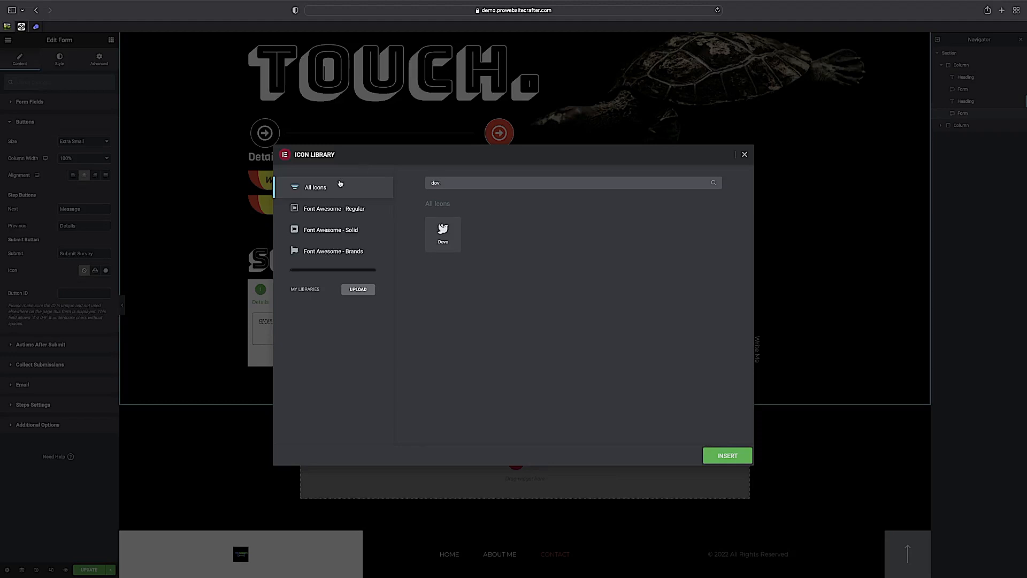
pyautogui.click(447, 236)
pyautogui.click(728, 456)
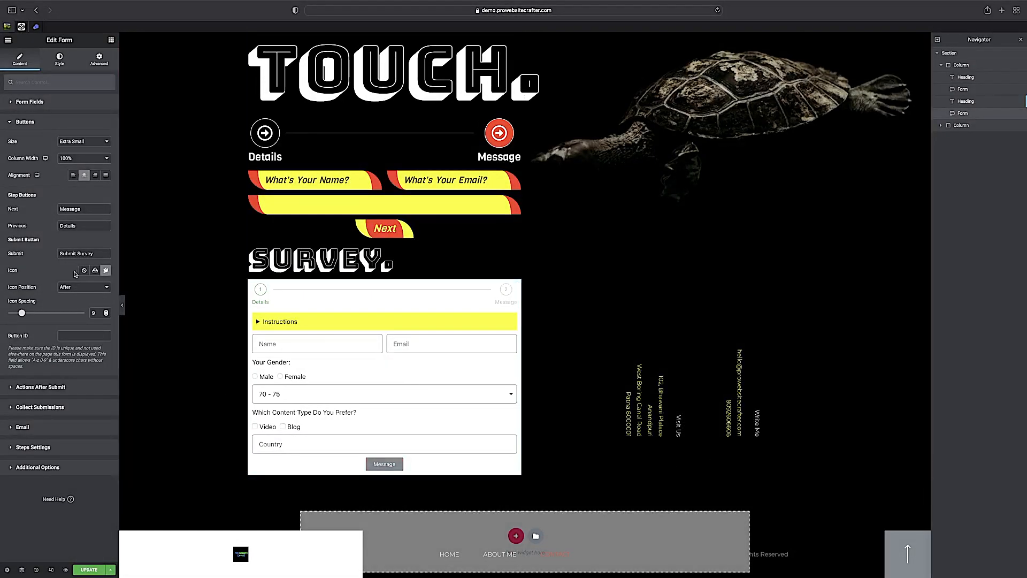
# Step: Keep the submit button's icon after the text and reduce the spacing between the text and the icon
pyautogui.click(78, 287)
pyautogui.click(75, 277)
pyautogui.click(64, 288)
pyautogui.click(70, 294)
pyautogui.moveTo(42, 315); pyautogui.dragTo(43, 352)
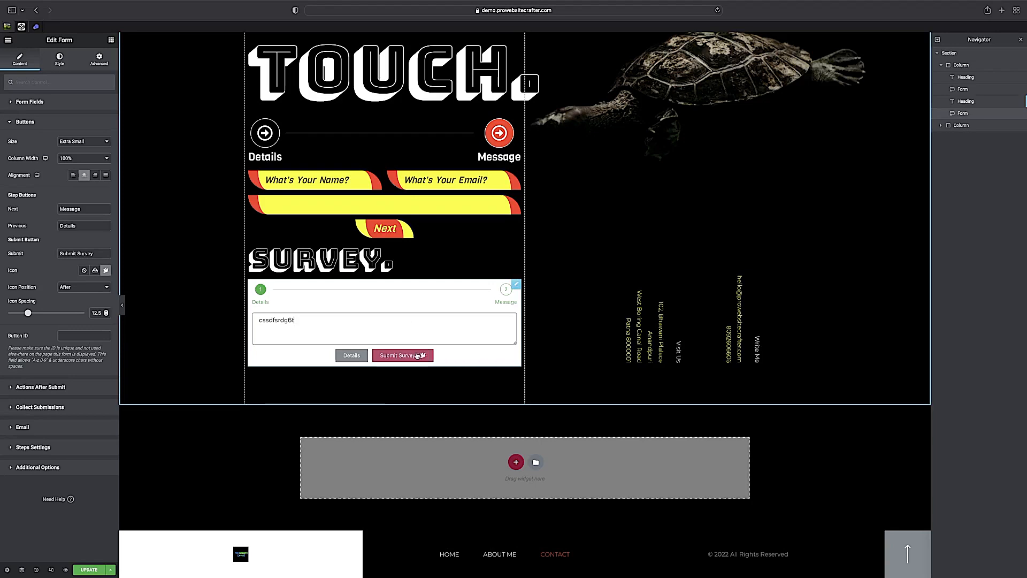
pyautogui.moveTo(28, 314); pyautogui.dragTo(15, 320)
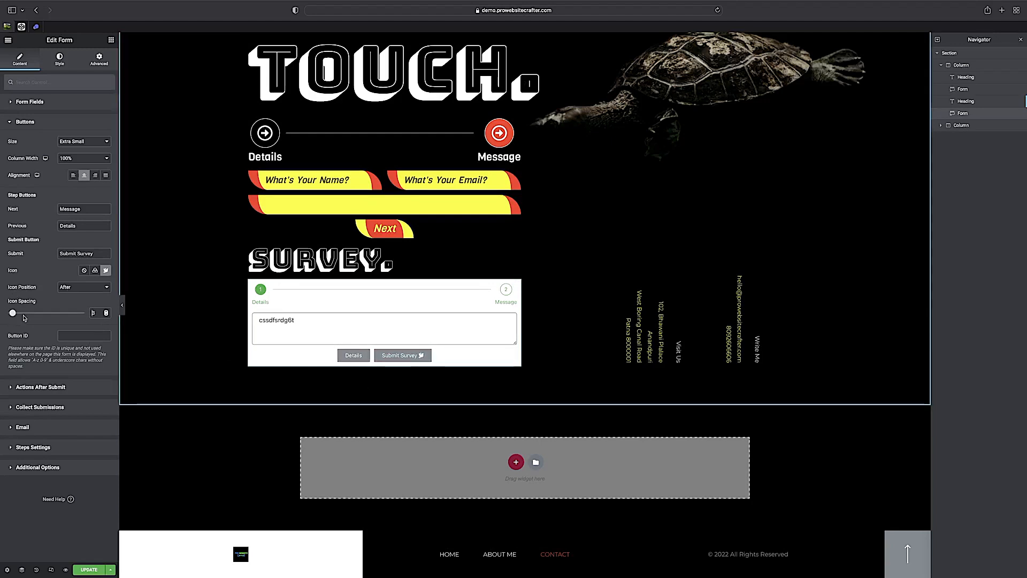
# Step: Set the submit button's ID to "sub"
pyautogui.click(69, 336)
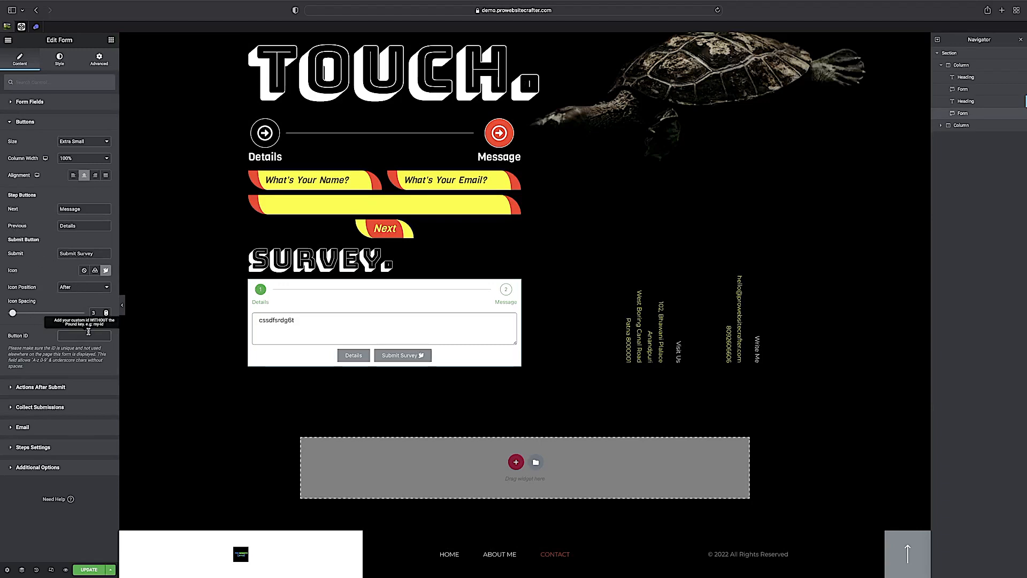
pyautogui.write('Su')
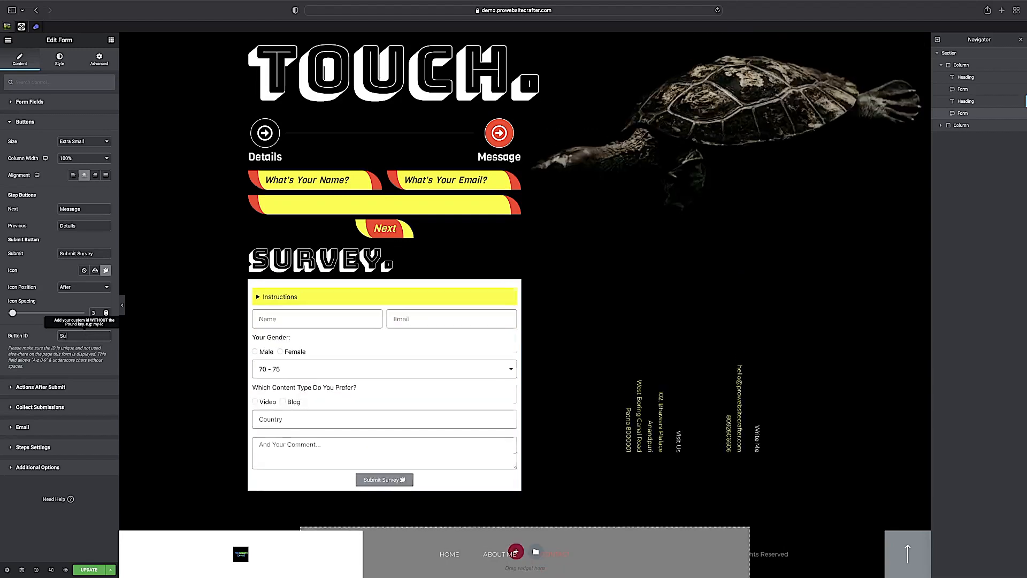
pyautogui.write('b')
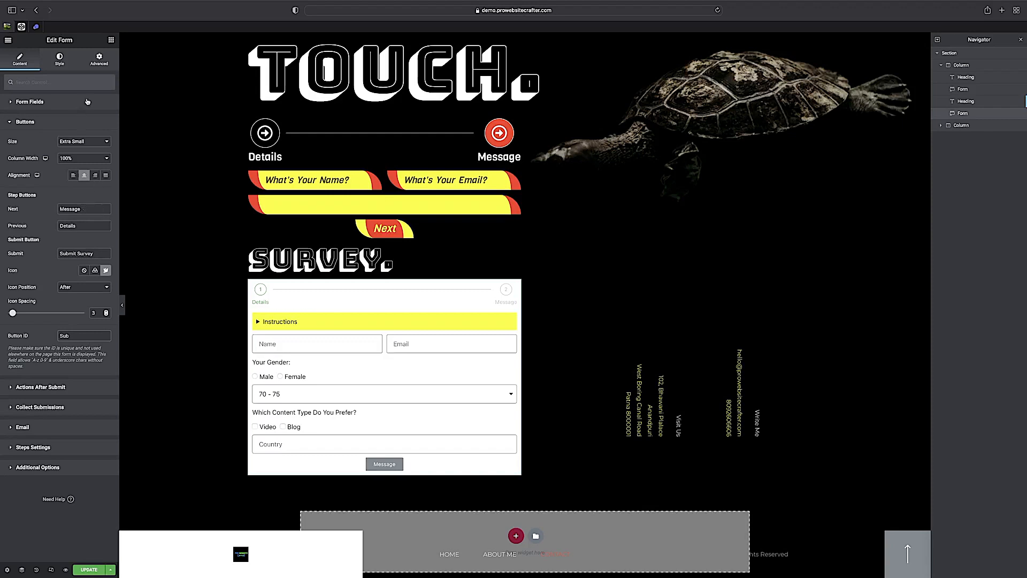
# Step: Add custom CSS to the survey form giving #sub a 45deg linear-gradient background of #fbff00, black and #fc3b29
pyautogui.click(99, 58)
pyautogui.scroll(-3, 45, 519)
pyautogui.click(35, 507)
pyautogui.click(35, 382)
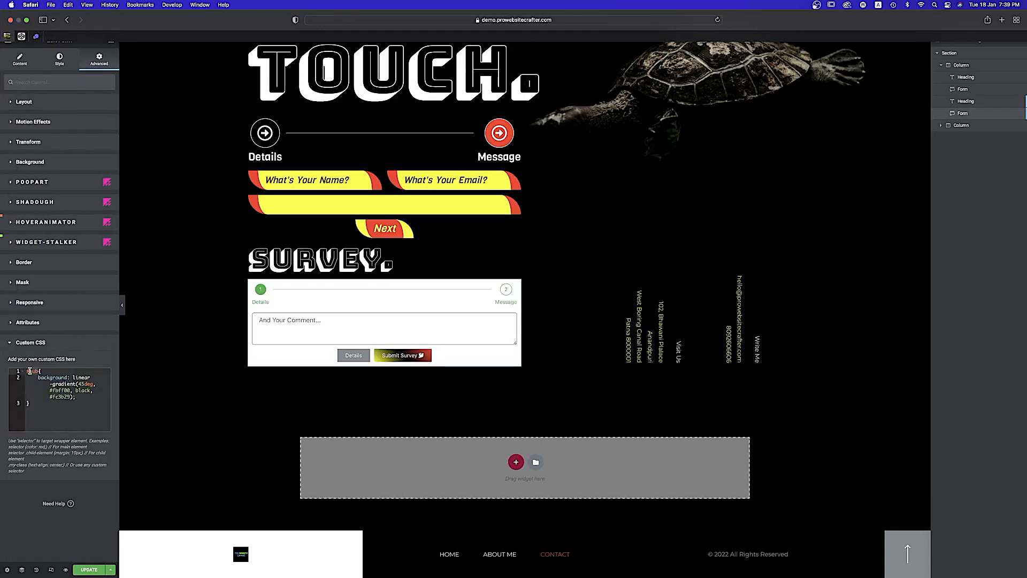
# Step: Compare the custom CSS selector with the ID assigned to the submit button
pyautogui.moveTo(26, 370); pyautogui.dragTo(106, 409)
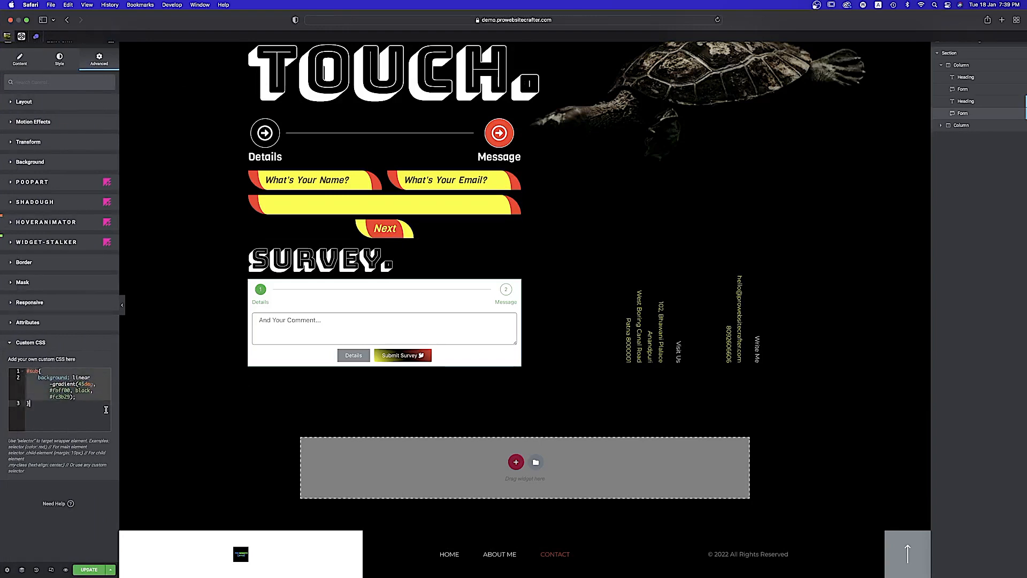
pyautogui.click(97, 395)
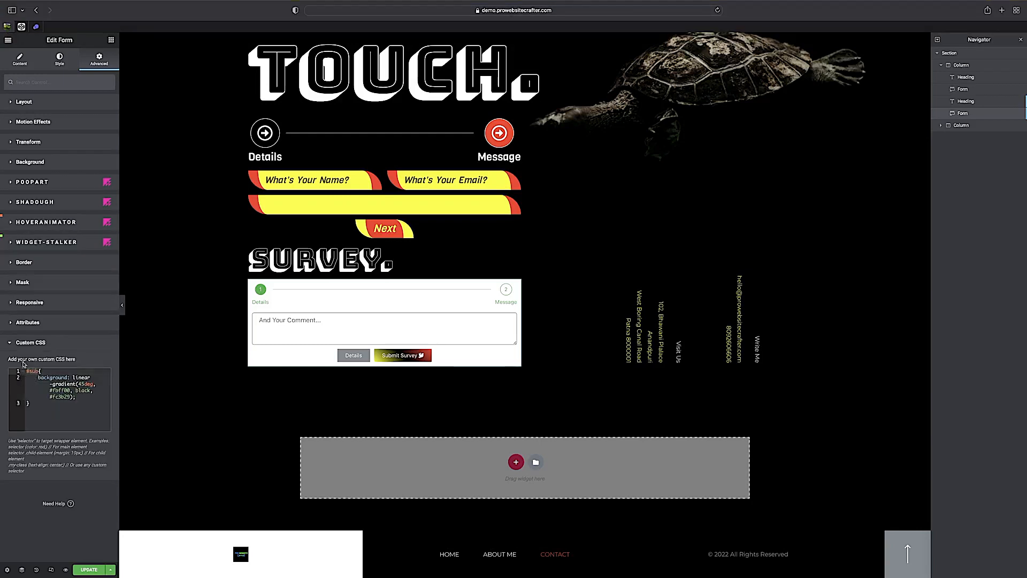
pyautogui.click(19, 60)
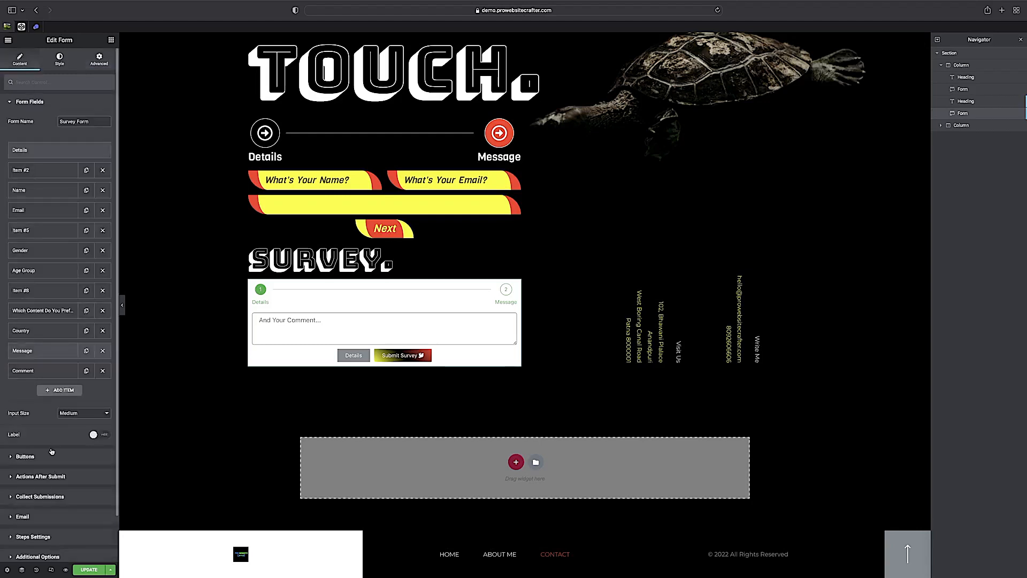
pyautogui.click(38, 460)
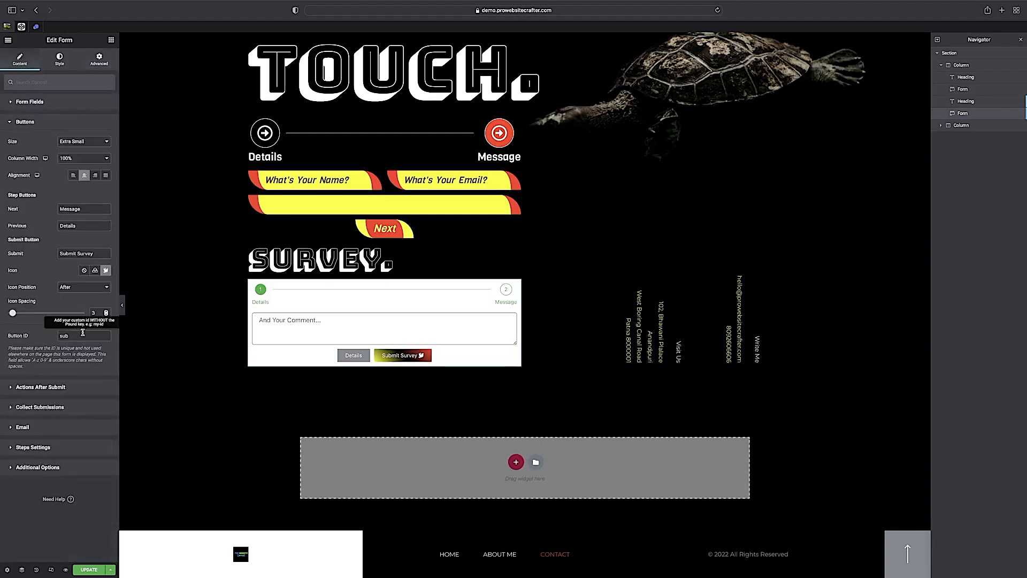
pyautogui.doubleClick(64, 335)
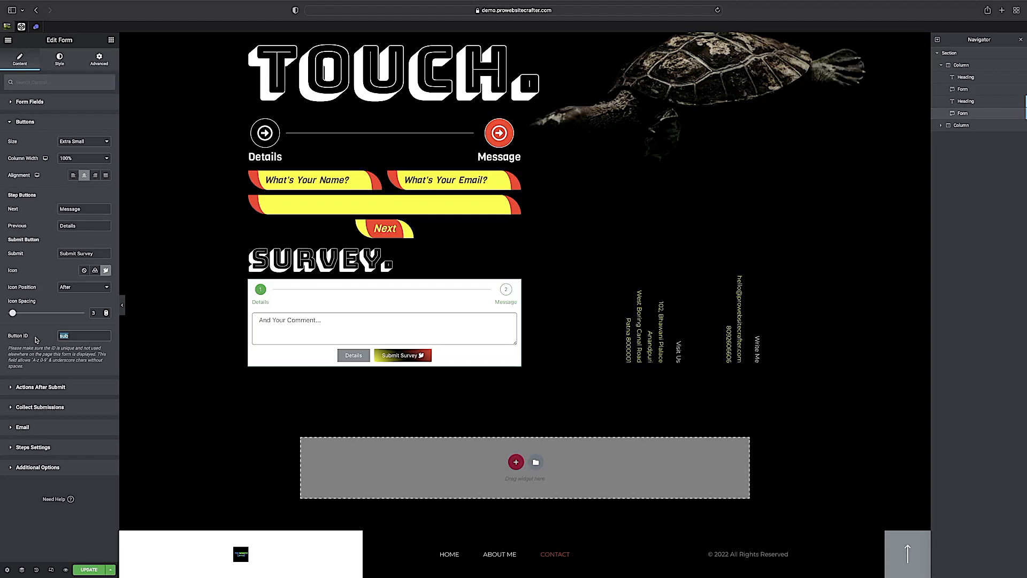
# Step: Add Popup to the survey form's actions after submit
pyautogui.click(37, 388)
pyautogui.click(32, 388)
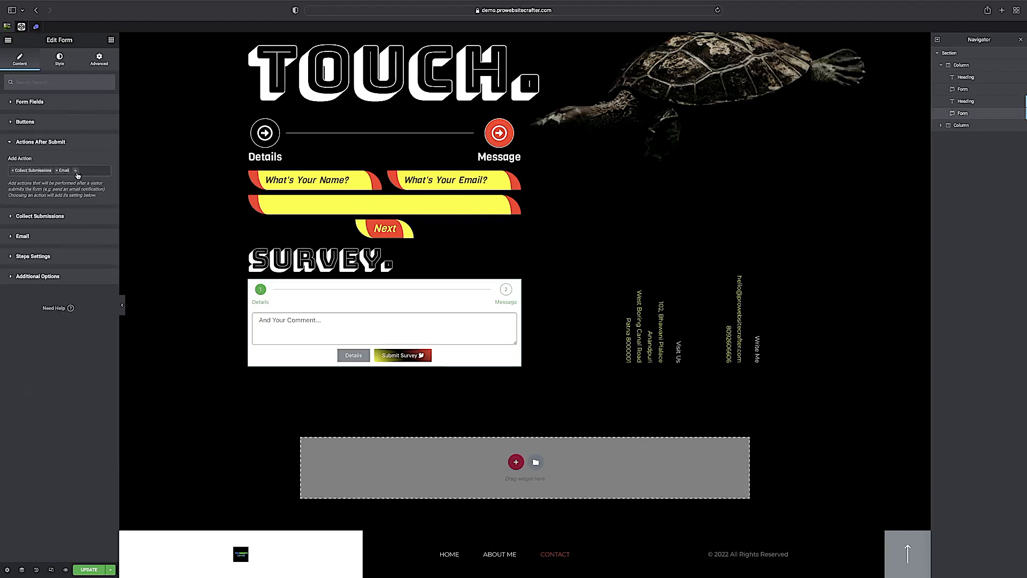
pyautogui.click(27, 172)
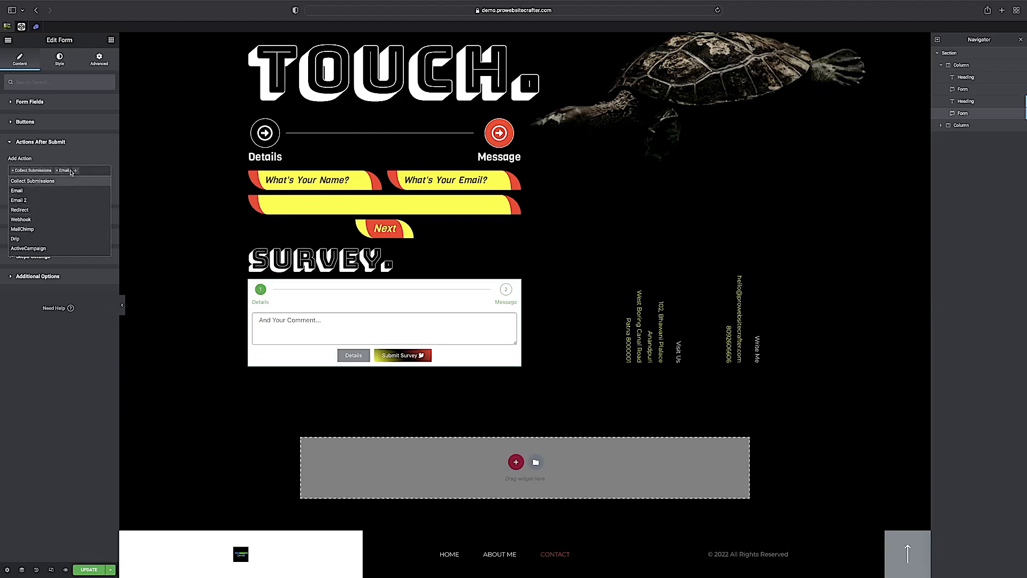
pyautogui.click(31, 171)
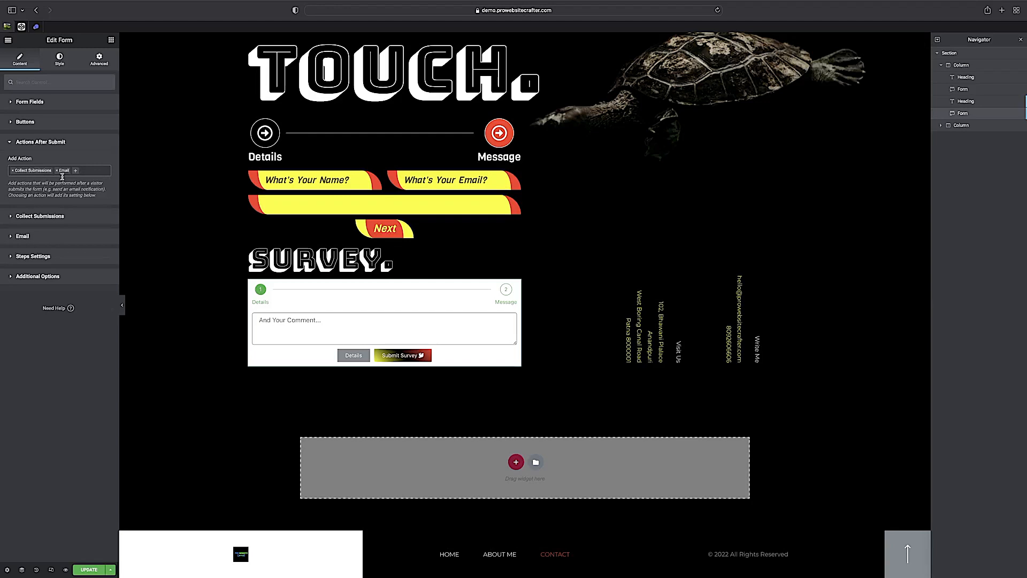
pyautogui.click(76, 170)
pyautogui.click(75, 171)
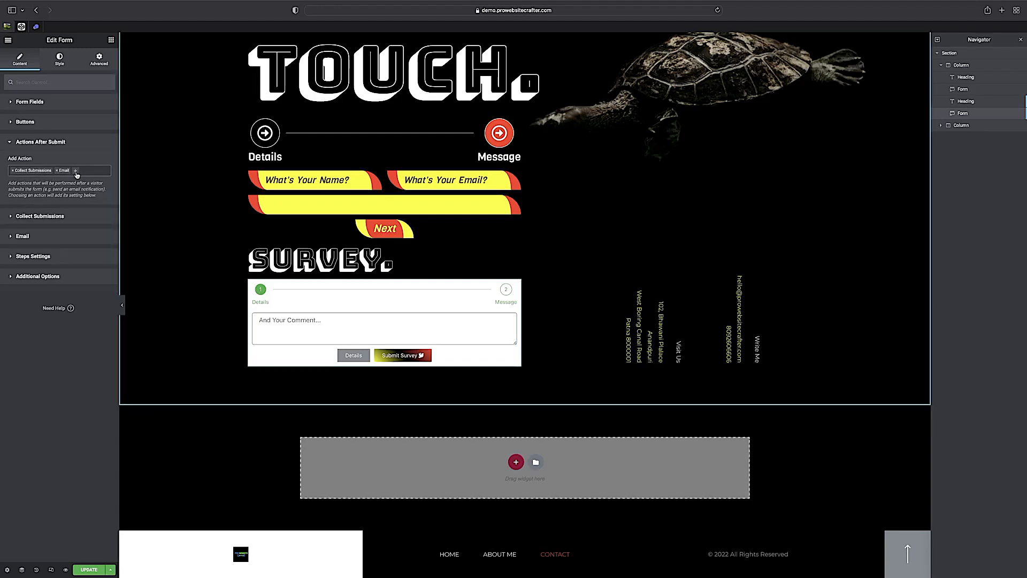
pyautogui.click(76, 171)
pyautogui.scroll(-2, 84, 243)
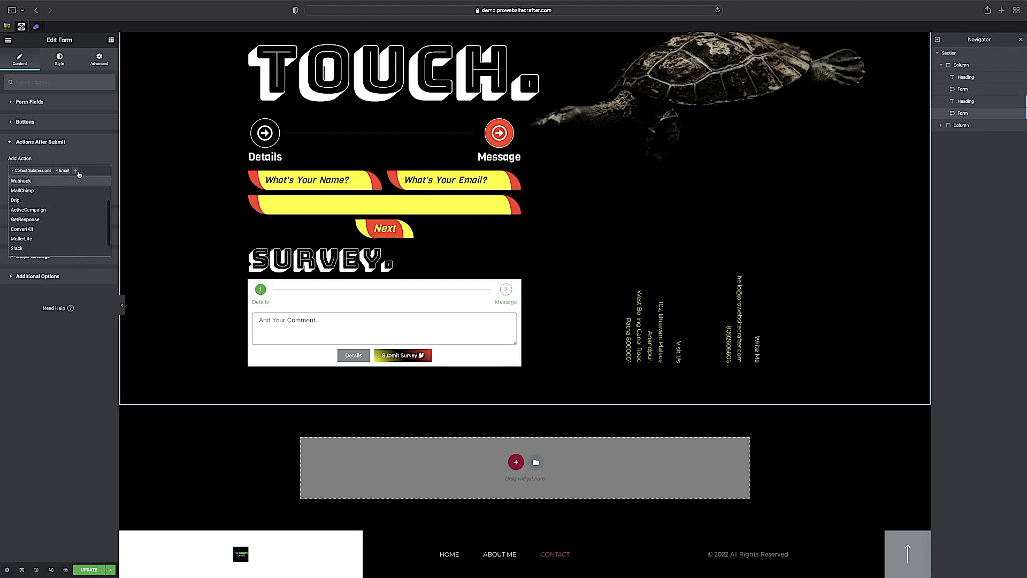
pyautogui.scroll(2, 80, 185)
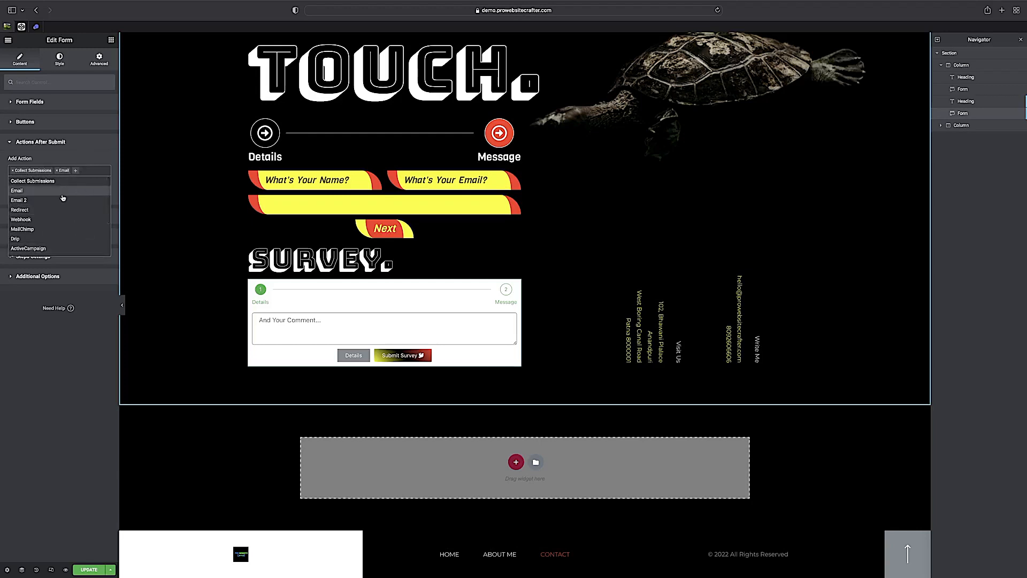
pyautogui.scroll(-2, 65, 206)
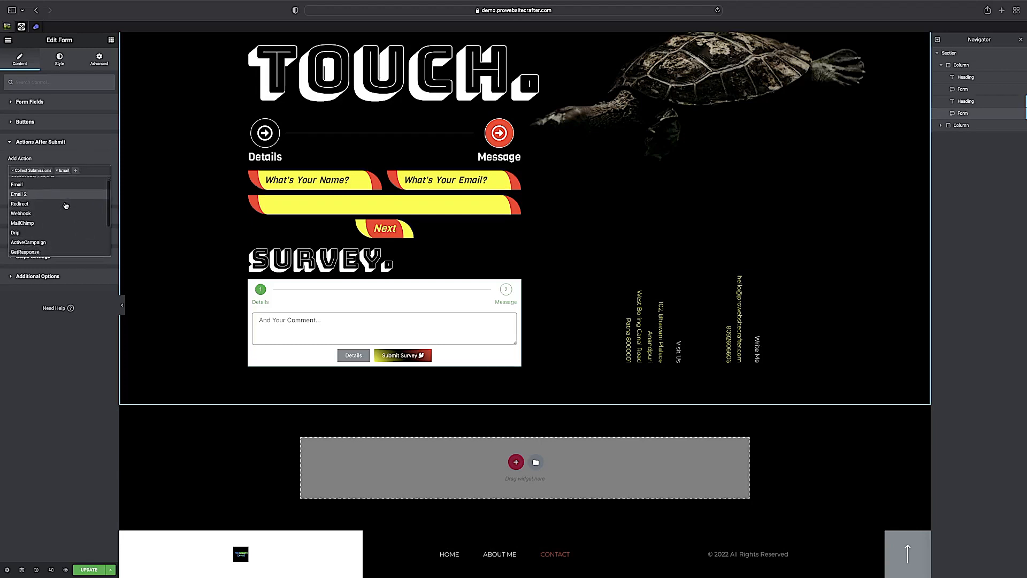
pyautogui.scroll(-2, 66, 205)
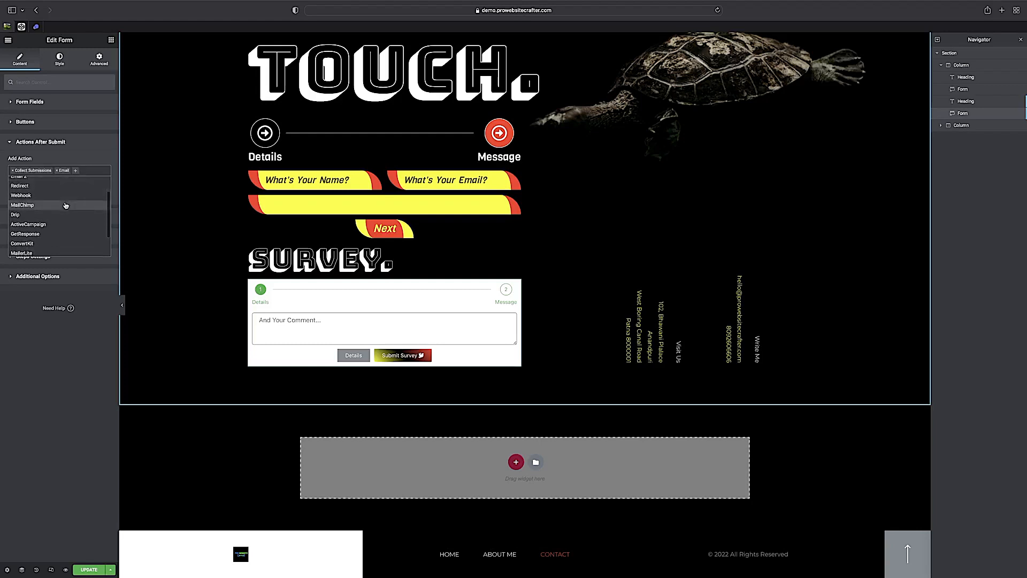
pyautogui.scroll(-1, 65, 205)
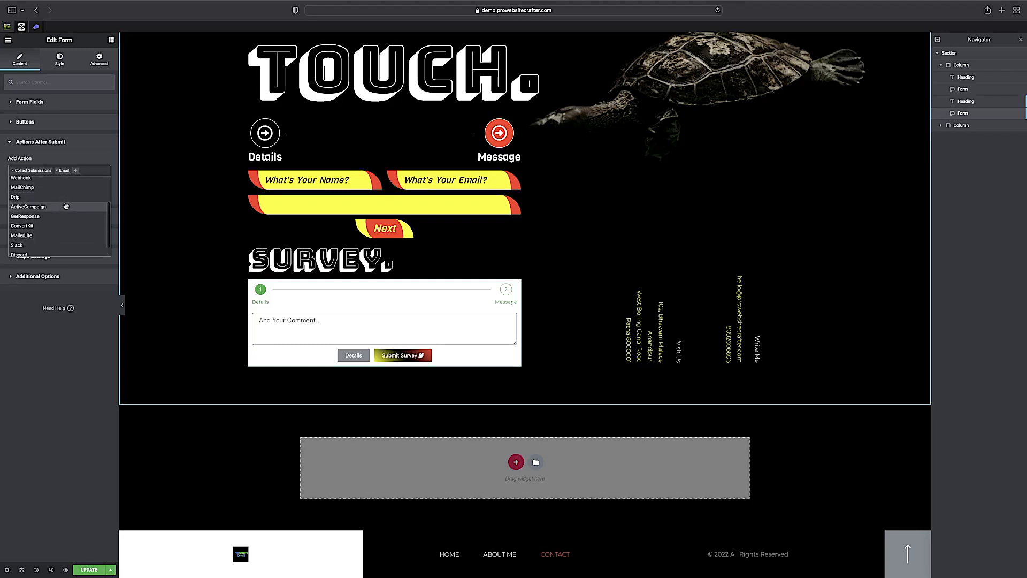
pyautogui.scroll(-2, 65, 205)
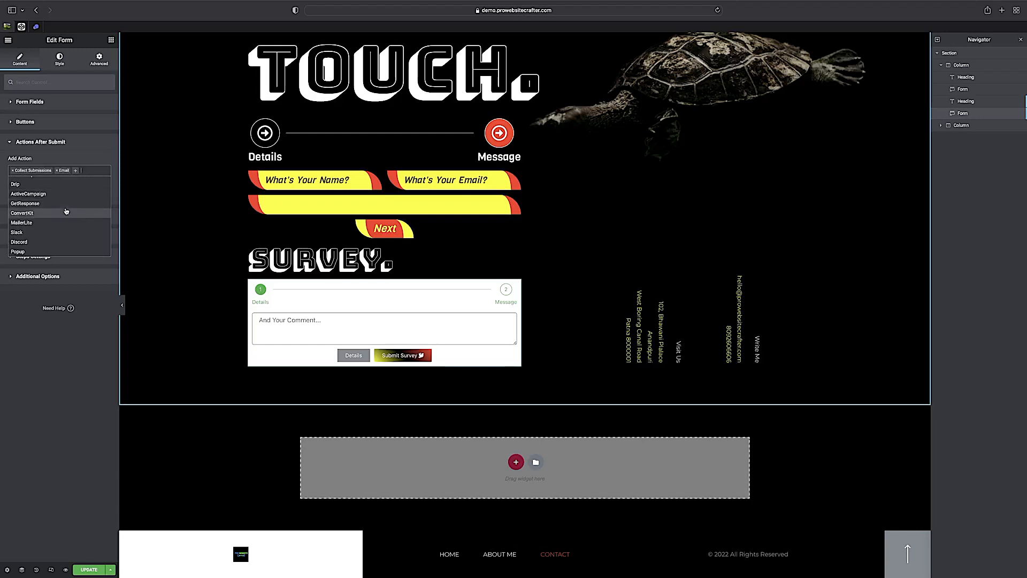
pyautogui.click(69, 251)
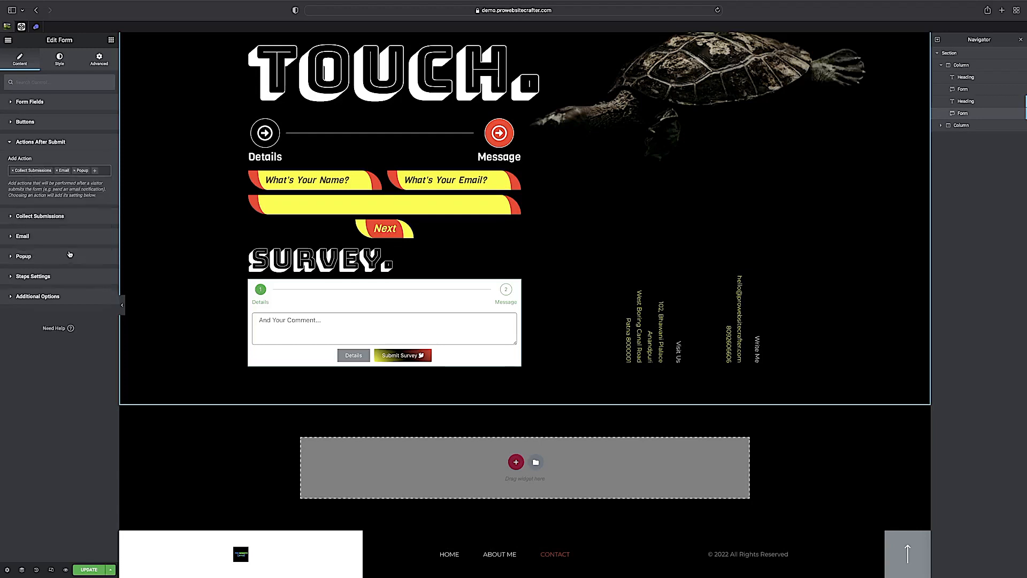
# Step: Add MailChimp to the survey form's actions after submit
pyautogui.click(95, 172)
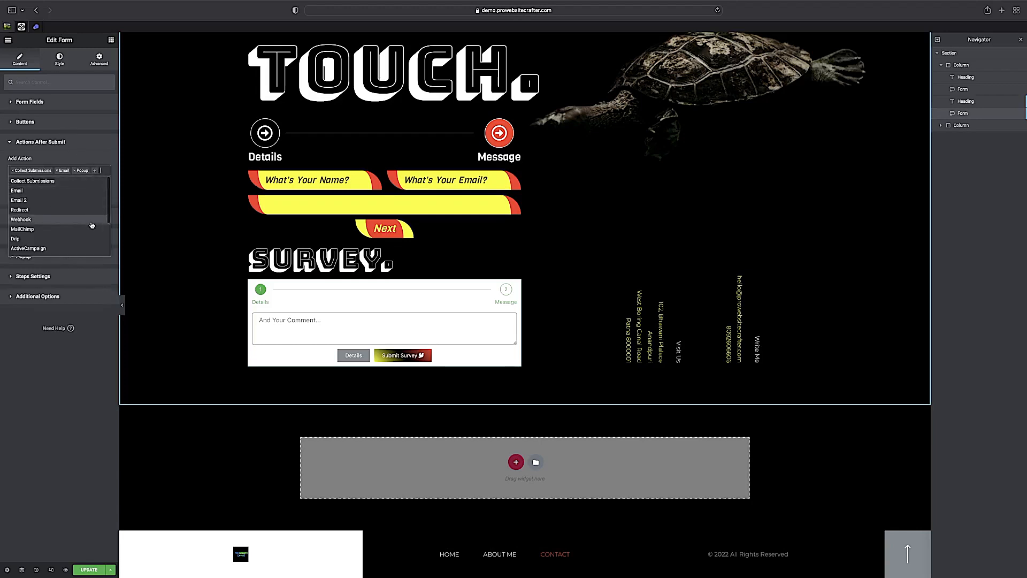
pyautogui.scroll(-5, 76, 235)
pyautogui.scroll(5, 76, 235)
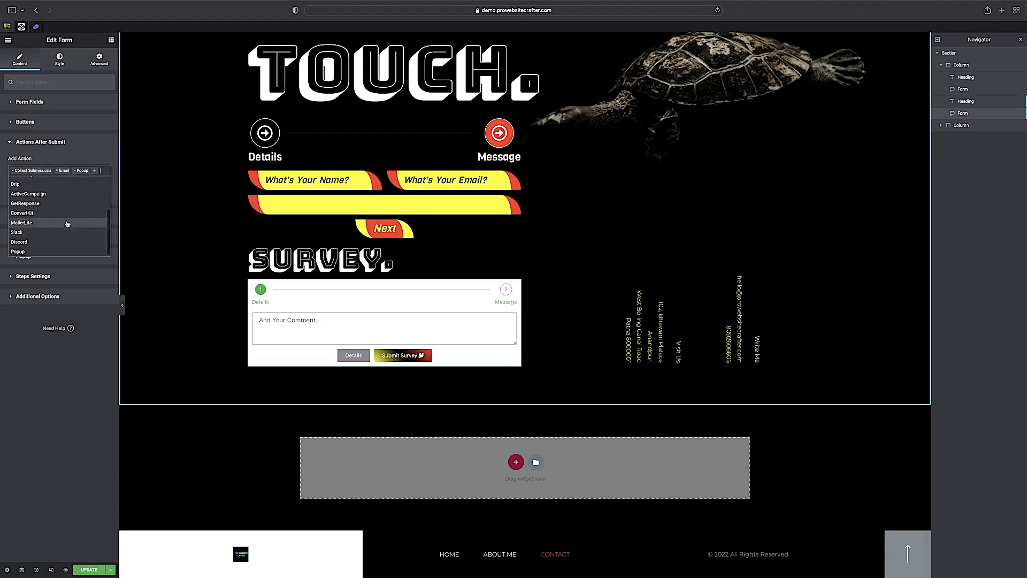
pyautogui.scroll(-2, 65, 219)
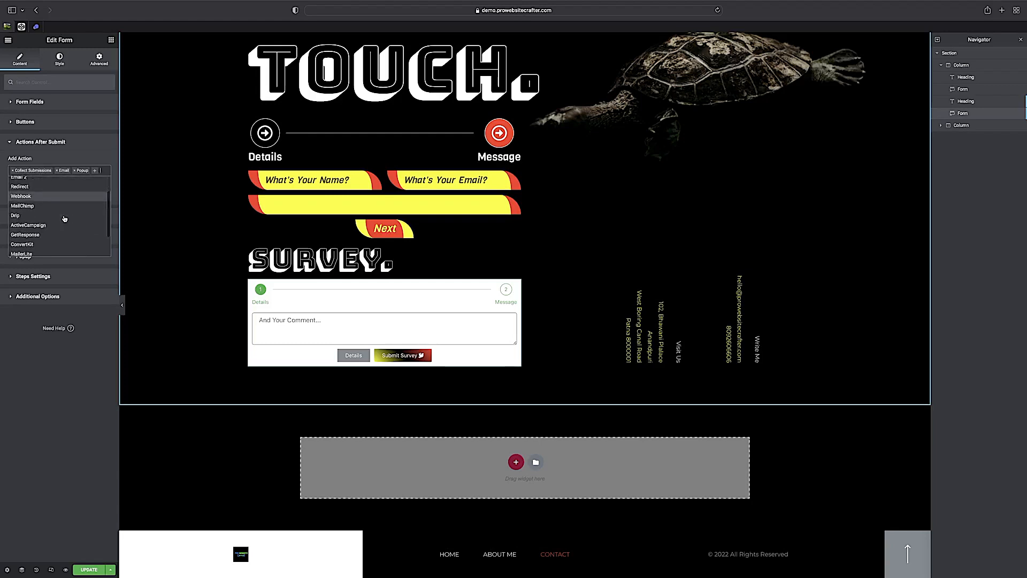
pyautogui.click(33, 210)
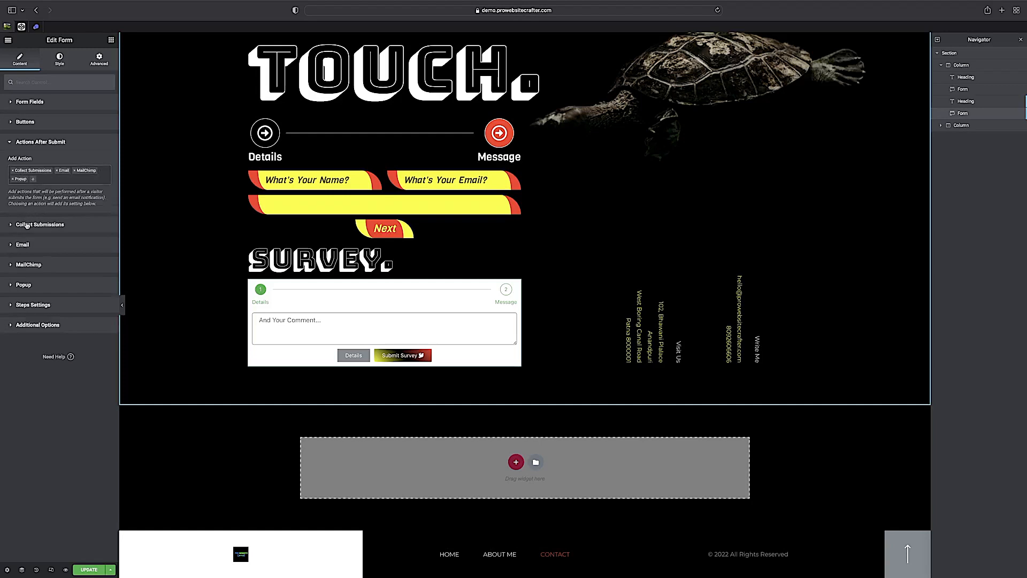
# Step: Review where collected submissions are saved and the email action's recipient, subject and message
pyautogui.click(27, 225)
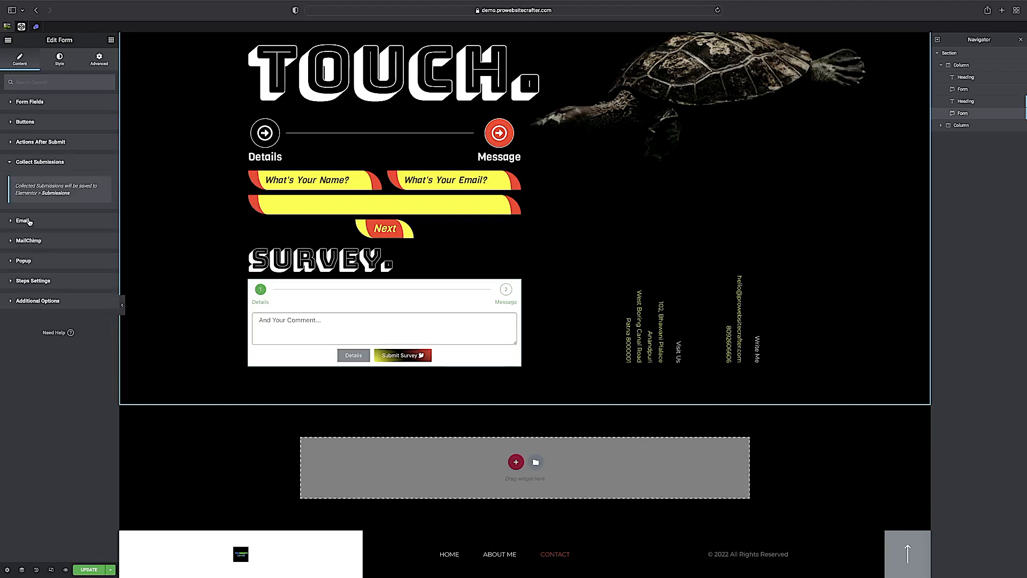
pyautogui.click(23, 221)
pyautogui.click(24, 221)
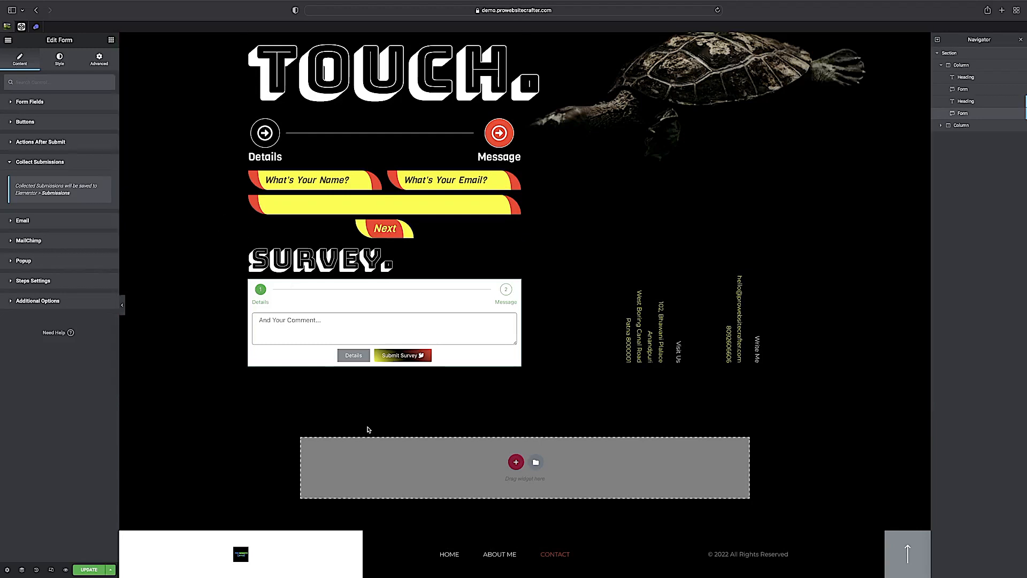
pyautogui.click(26, 220)
pyautogui.moveTo(79, 211); pyautogui.dragTo(144, 252)
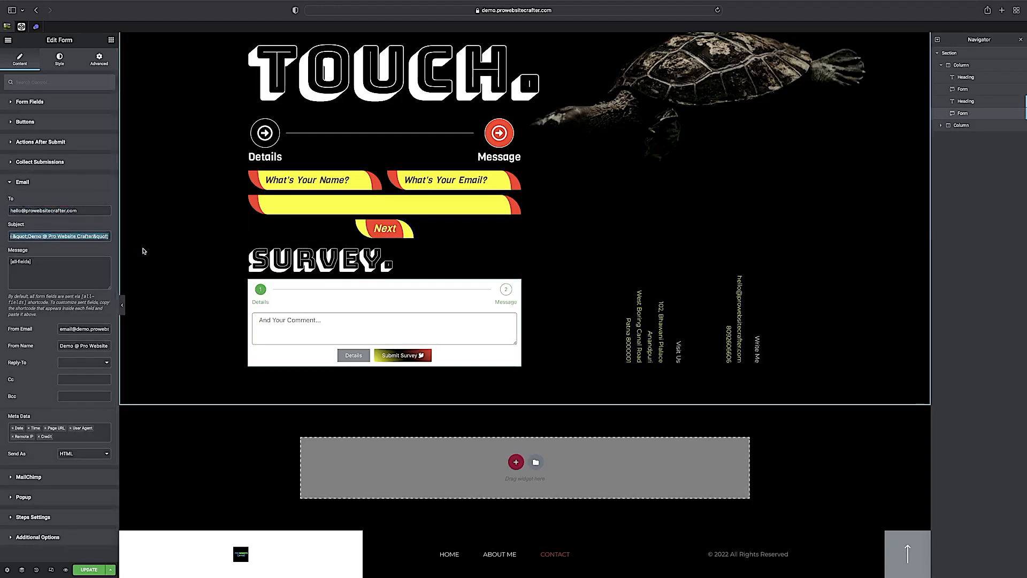
pyautogui.scroll(-1, 74, 293)
pyautogui.click(45, 238)
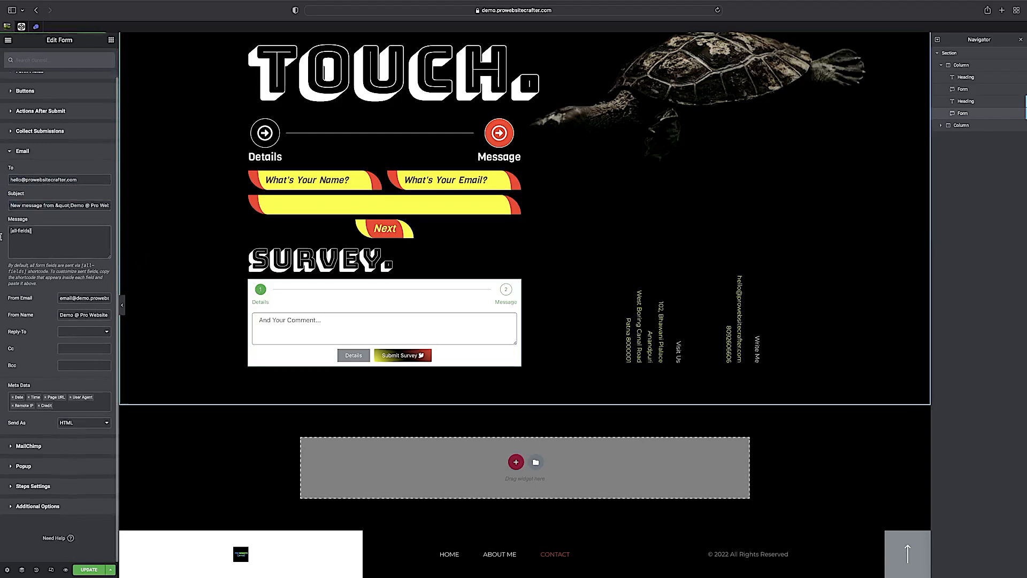
# Step: Examine the email action's sender, reply-to, Cc, metadata and send-as format settings
pyautogui.moveTo(62, 298); pyautogui.dragTo(130, 301)
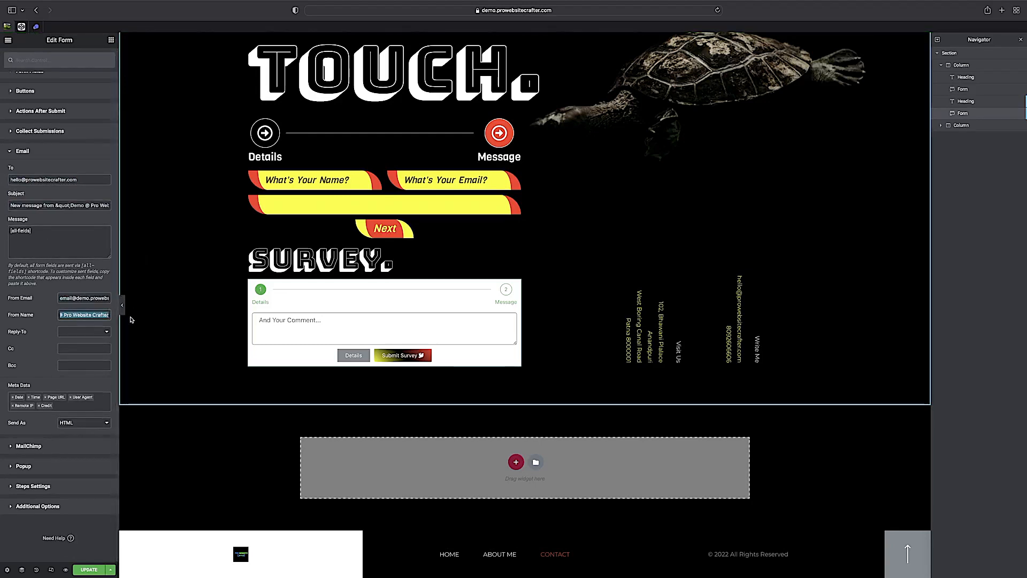
pyautogui.click(65, 332)
pyautogui.click(64, 331)
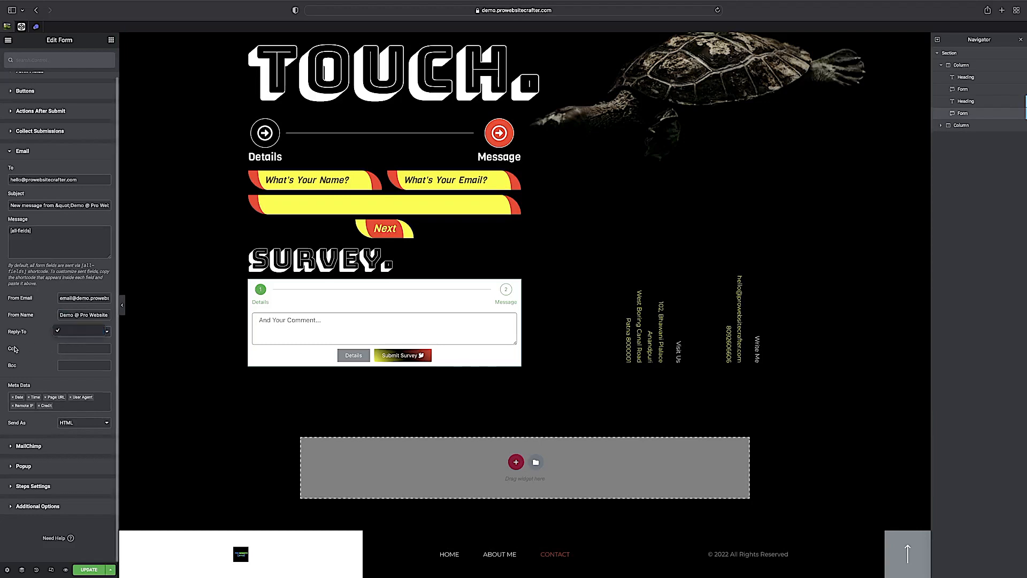
pyautogui.click(71, 349)
pyautogui.click(63, 407)
pyautogui.click(73, 429)
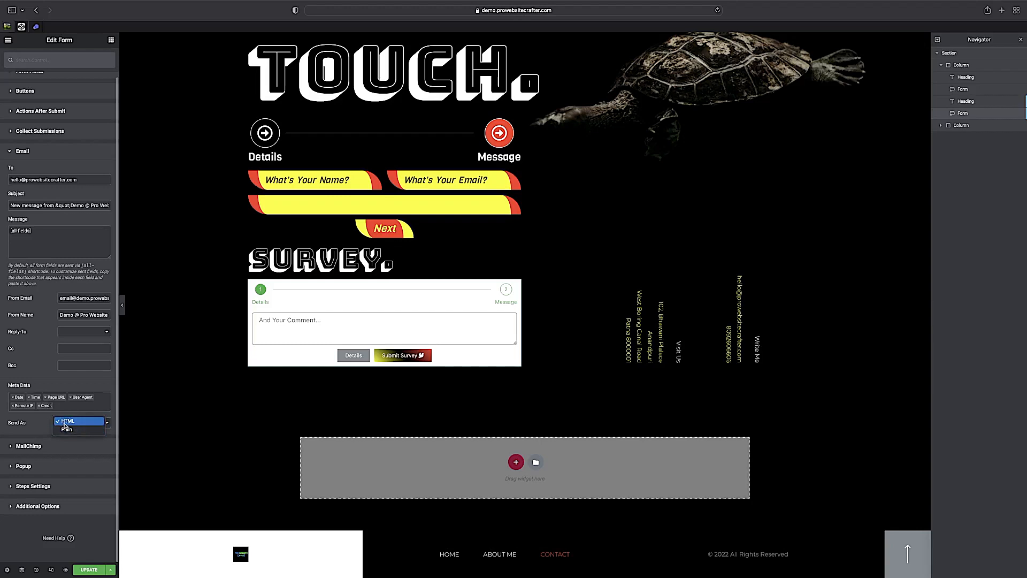
# Step: Copy the shortcode of the survey form's Name field
pyautogui.moveTo(43, 259); pyautogui.dragTo(1, 261)
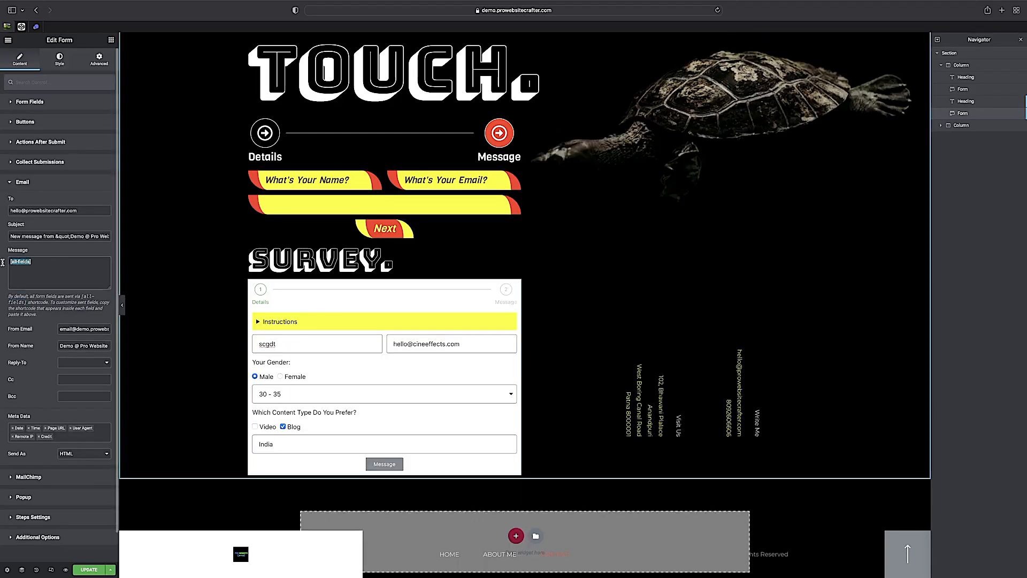
pyautogui.click(34, 104)
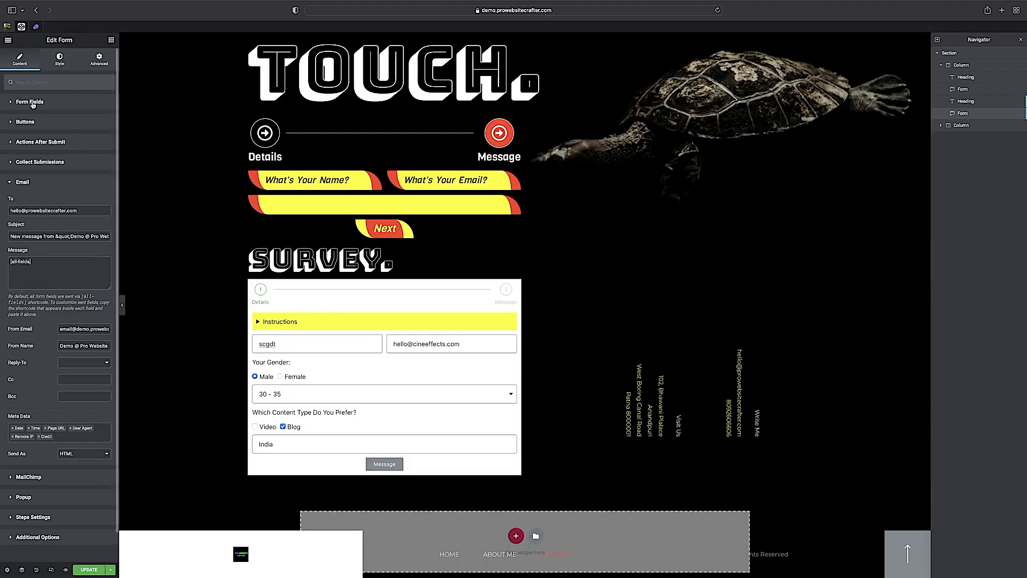
pyautogui.click(38, 106)
pyautogui.click(38, 105)
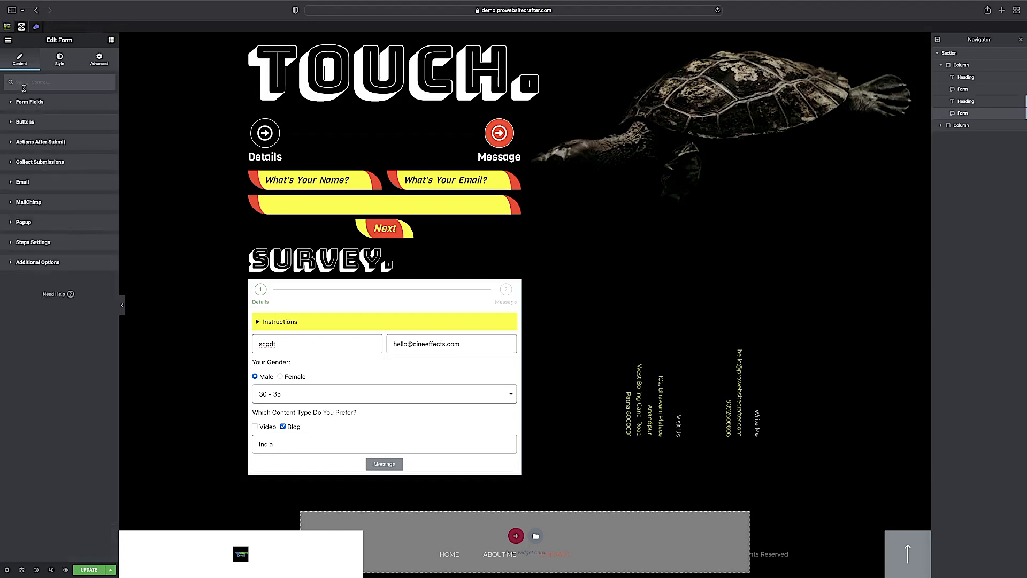
pyautogui.click(19, 106)
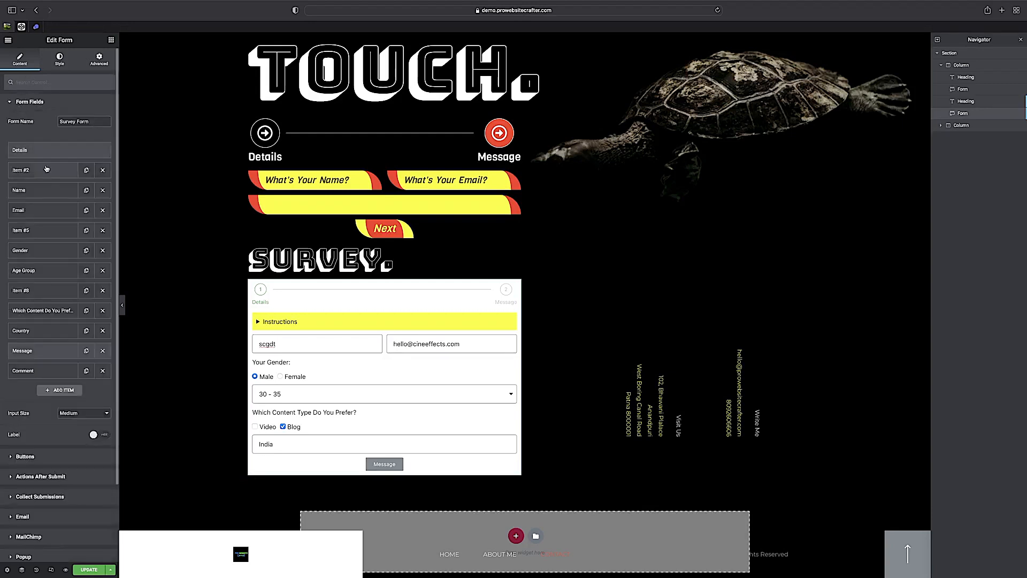
pyautogui.click(37, 191)
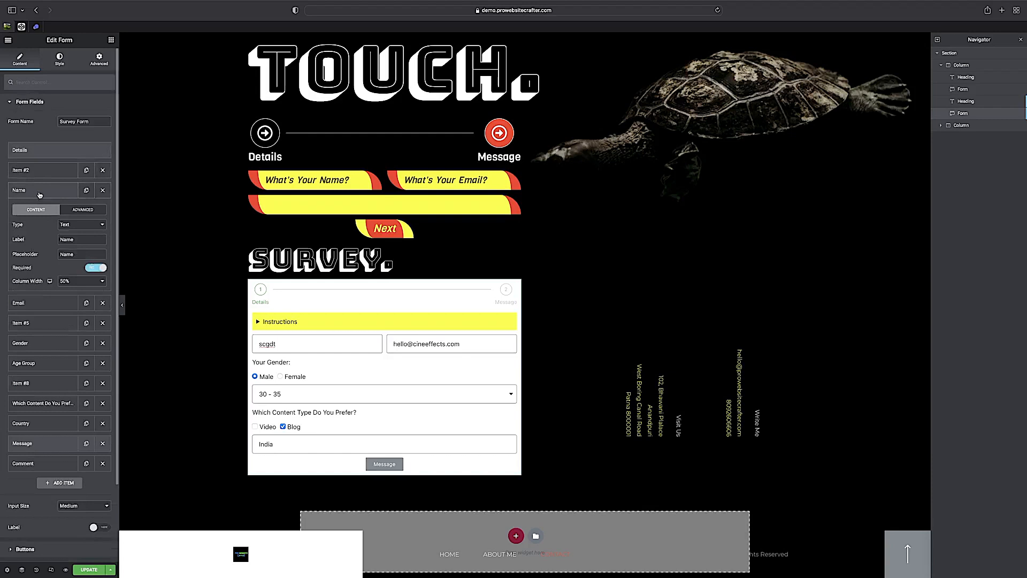
pyautogui.click(83, 210)
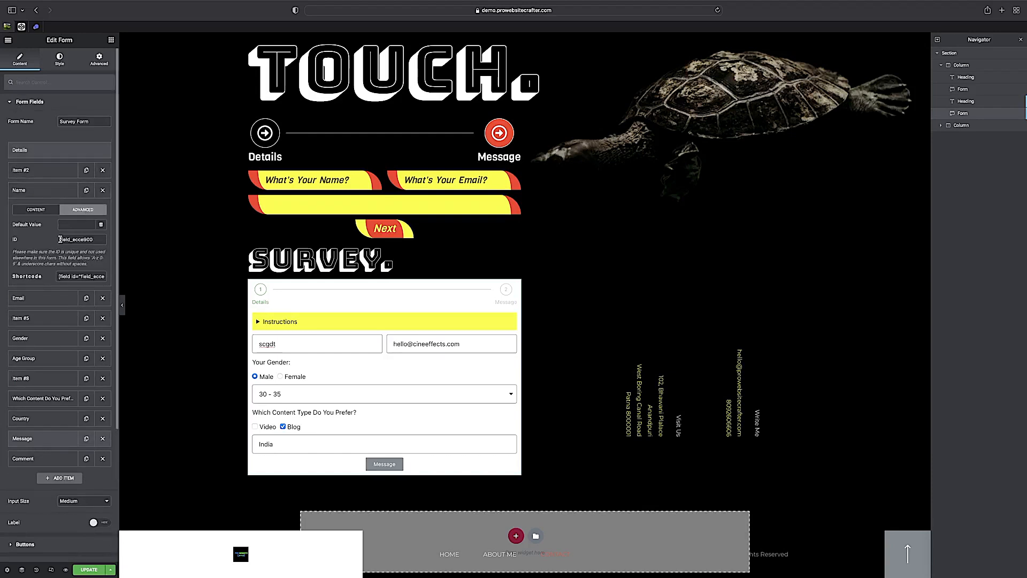
pyautogui.moveTo(59, 277); pyautogui.dragTo(102, 276)
pyautogui.press('super+c')
# Step: Replace the email message with a "user info" text of labelled shortcodes for Name, Email, Gender, Age - Group, preferred content type, Country and Message, plus a Regards line
pyautogui.scroll(-5, 45, 417)
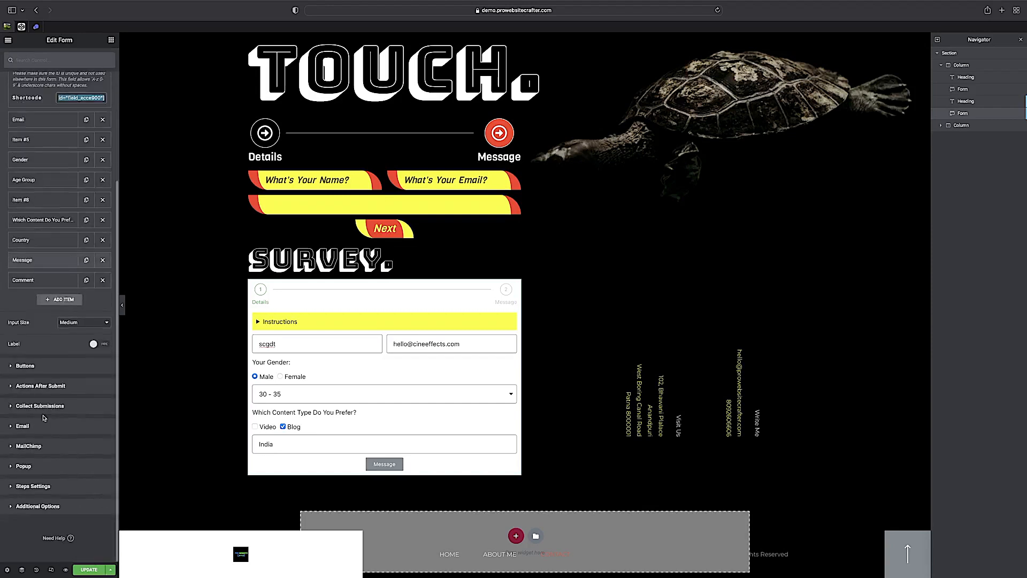
pyautogui.click(48, 385)
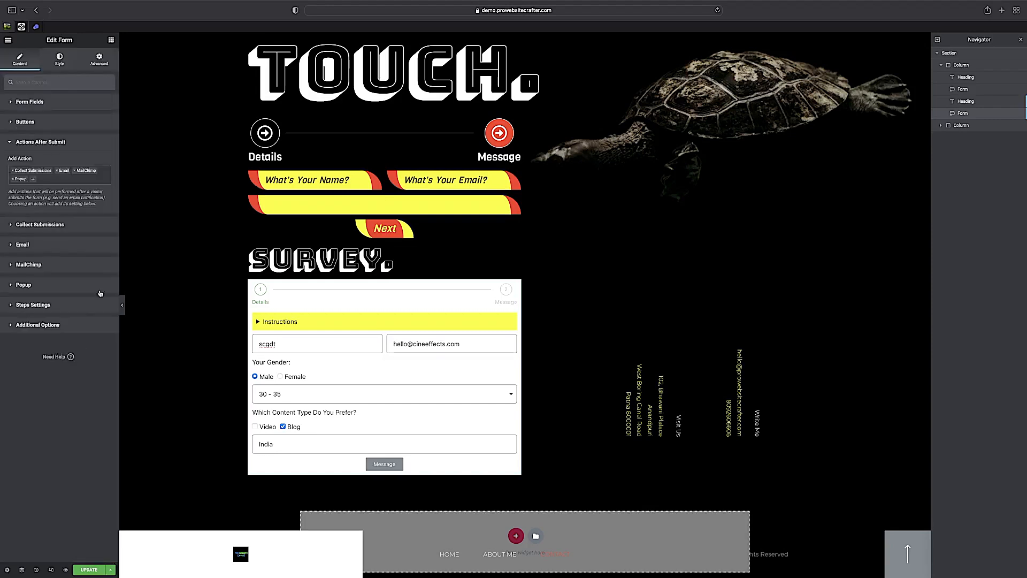
pyautogui.click(52, 244)
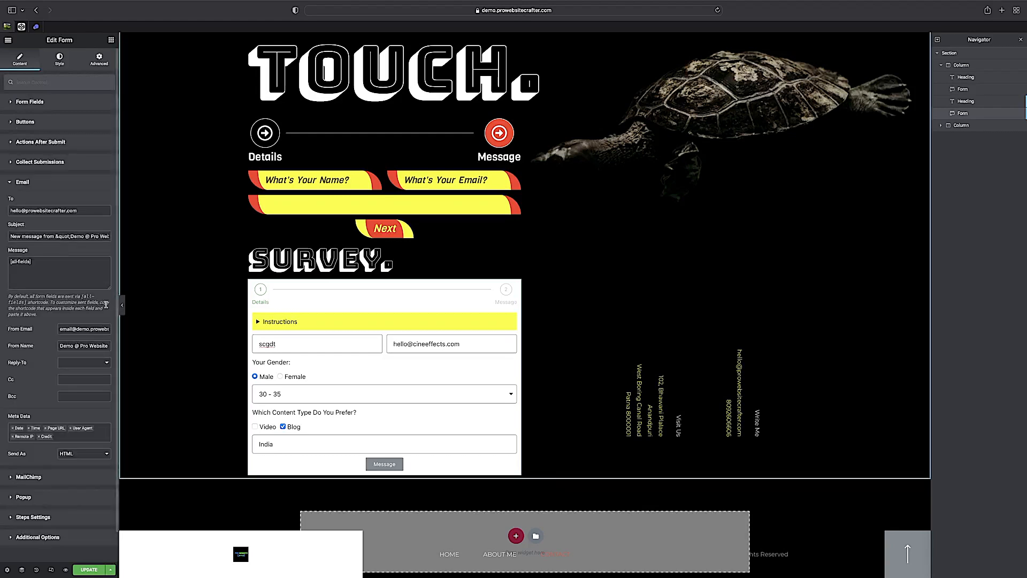
pyautogui.moveTo(56, 262); pyautogui.dragTo(1, 260)
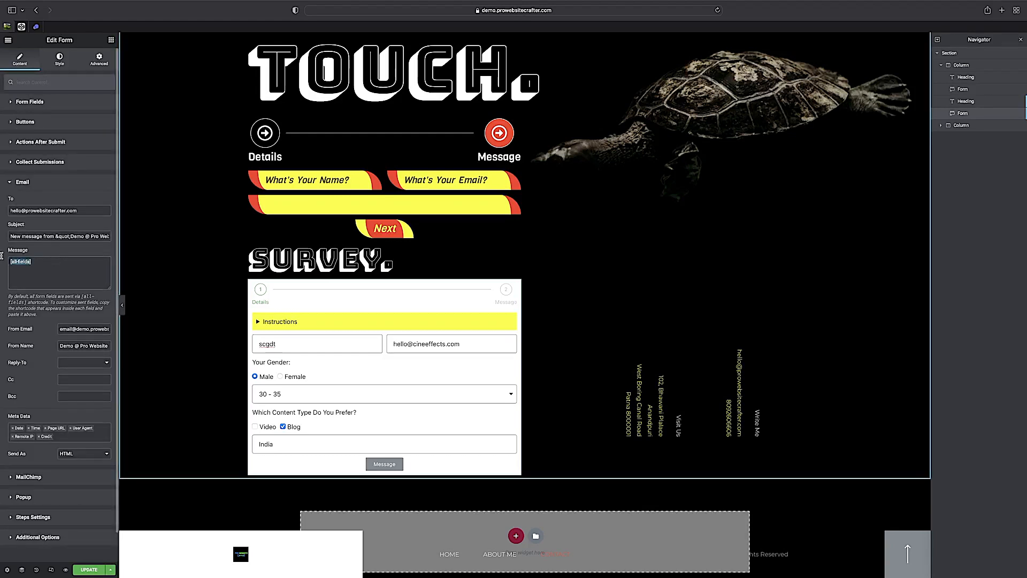
pyautogui.write('Name:')
pyautogui.press('super+v')
pyautogui.press('super+a')
pyautogui.click(86, 270)
pyautogui.press('Return')
pyautogui.write('Name: [field id="field_ecce900"];')
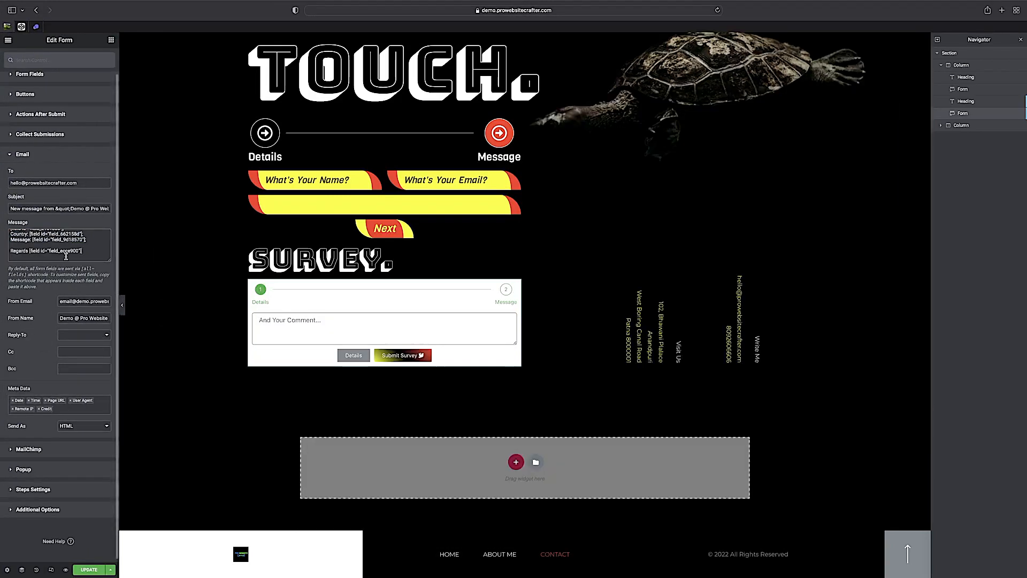
pyautogui.scroll(5, 66, 256)
pyautogui.scroll(-6, 66, 257)
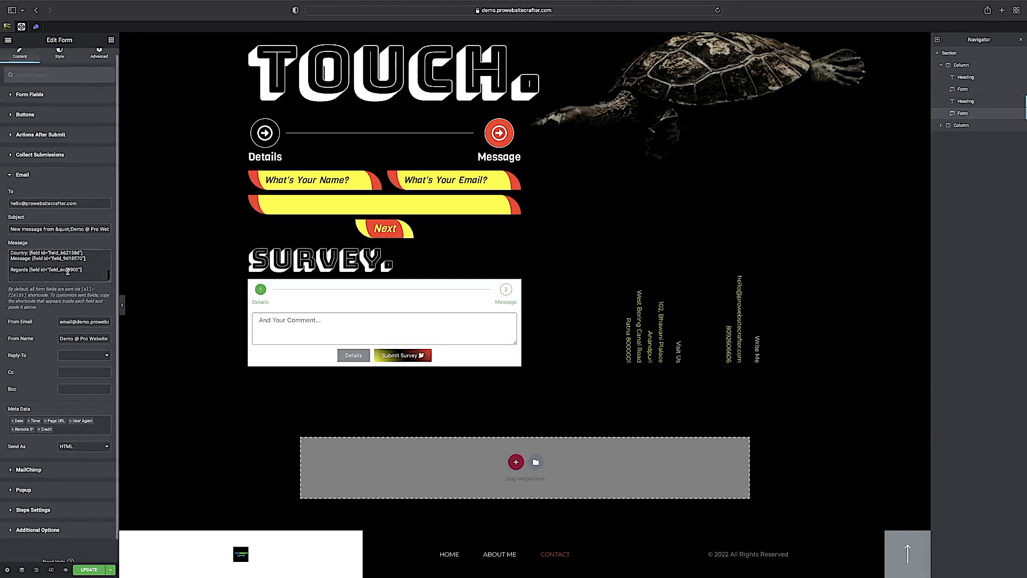
pyautogui.scroll(5, 68, 272)
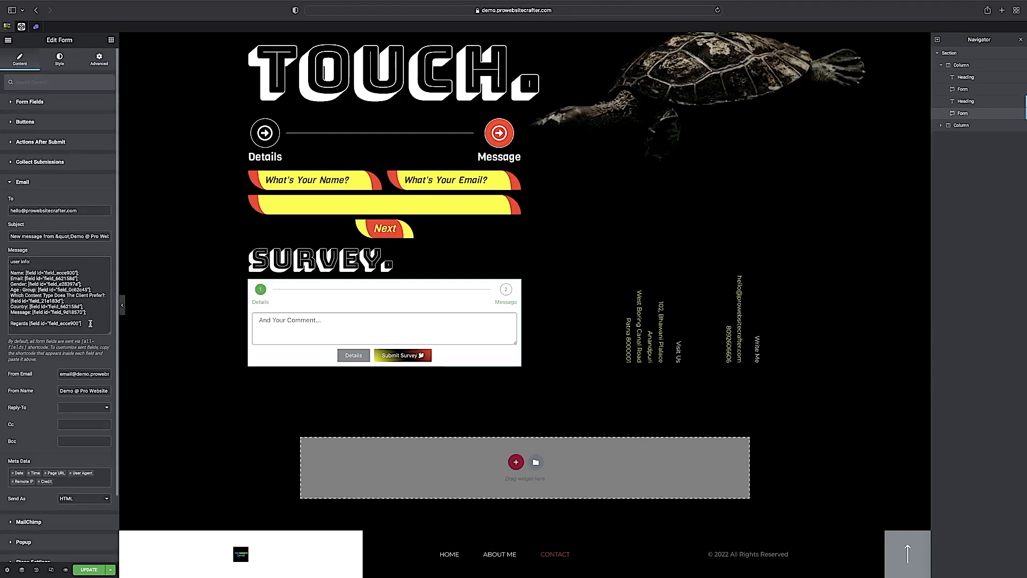
pyautogui.scroll(-3, 91, 323)
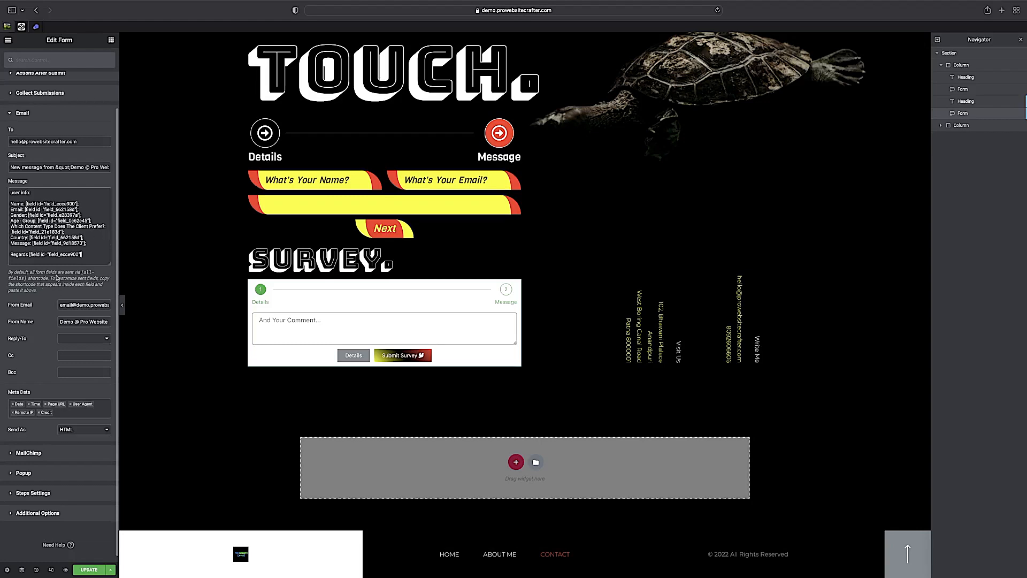
# Step: Keep the MailChimp action on the Default API key and set its audience to Pro website crafter
pyautogui.click(19, 453)
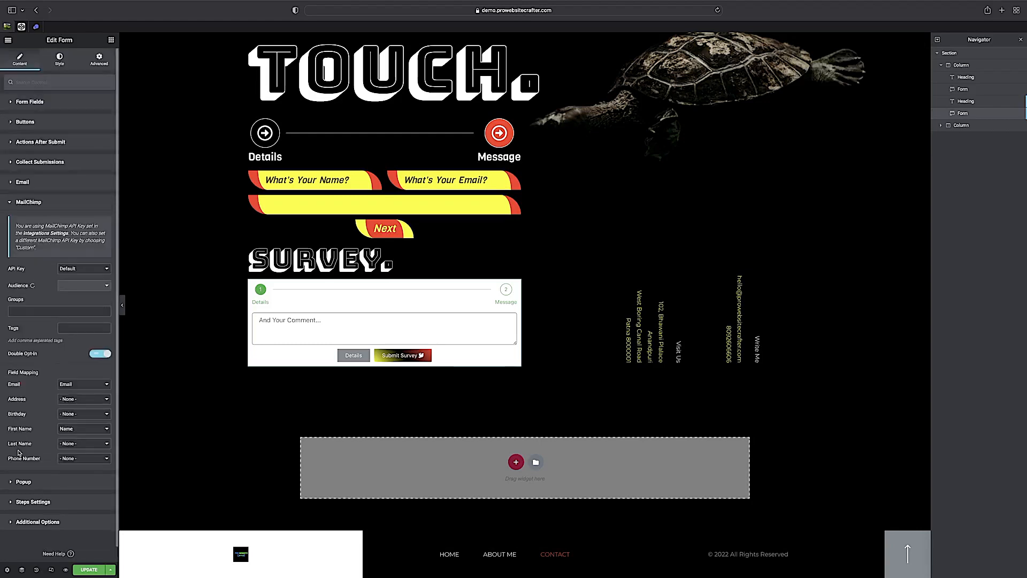
pyautogui.click(63, 268)
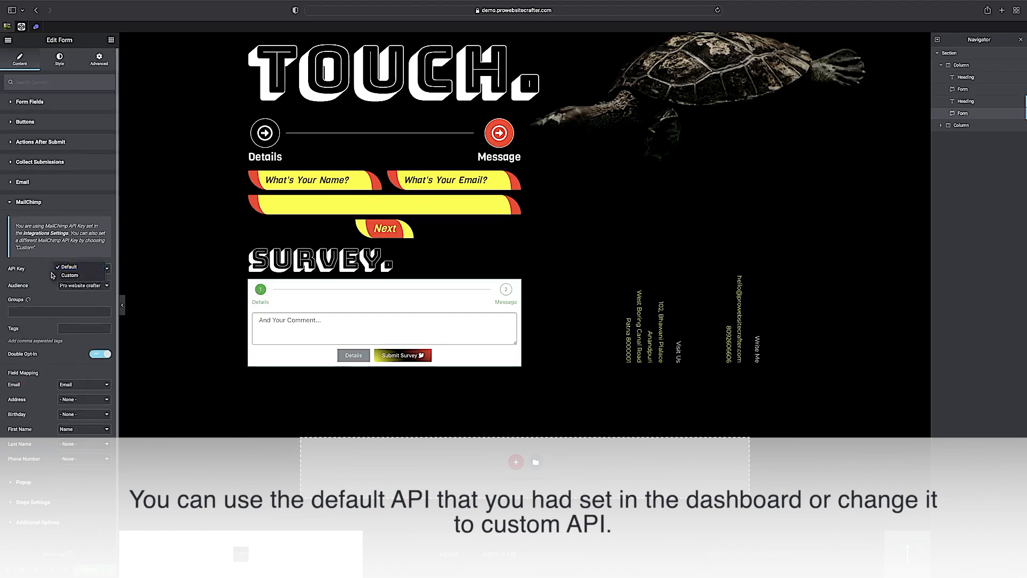
pyautogui.click(63, 267)
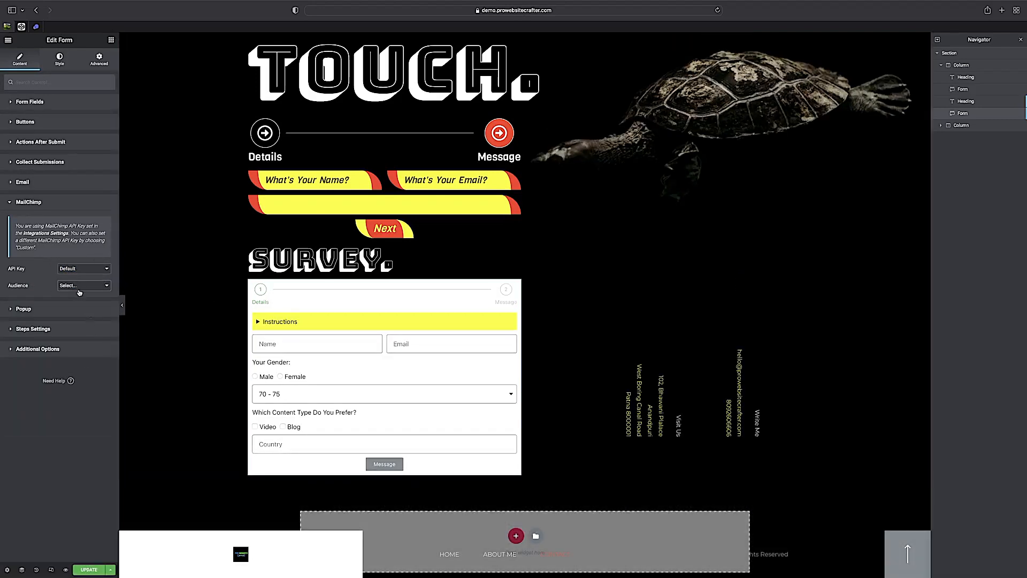
pyautogui.click(71, 287)
pyautogui.click(70, 294)
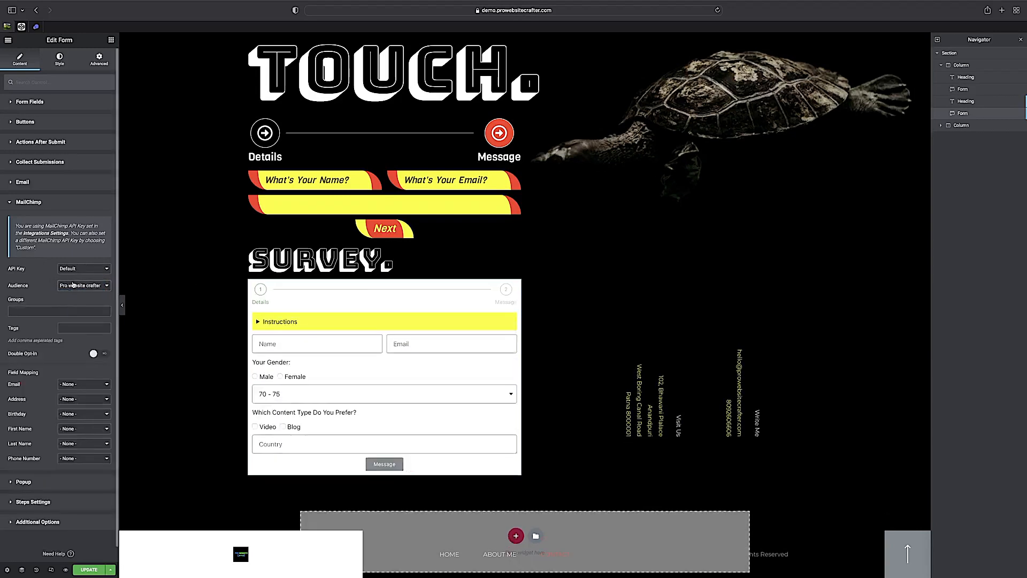
# Step: Check the MailChimp groups and tags settings, and turn on Double Opt-In
pyautogui.click(34, 312)
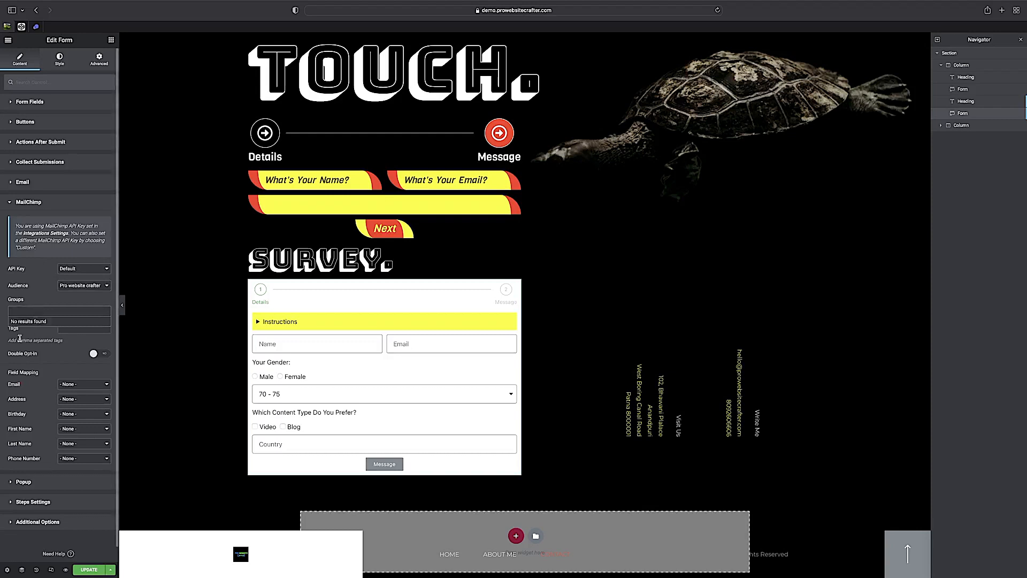
pyautogui.click(64, 327)
pyautogui.click(52, 312)
pyautogui.click(33, 355)
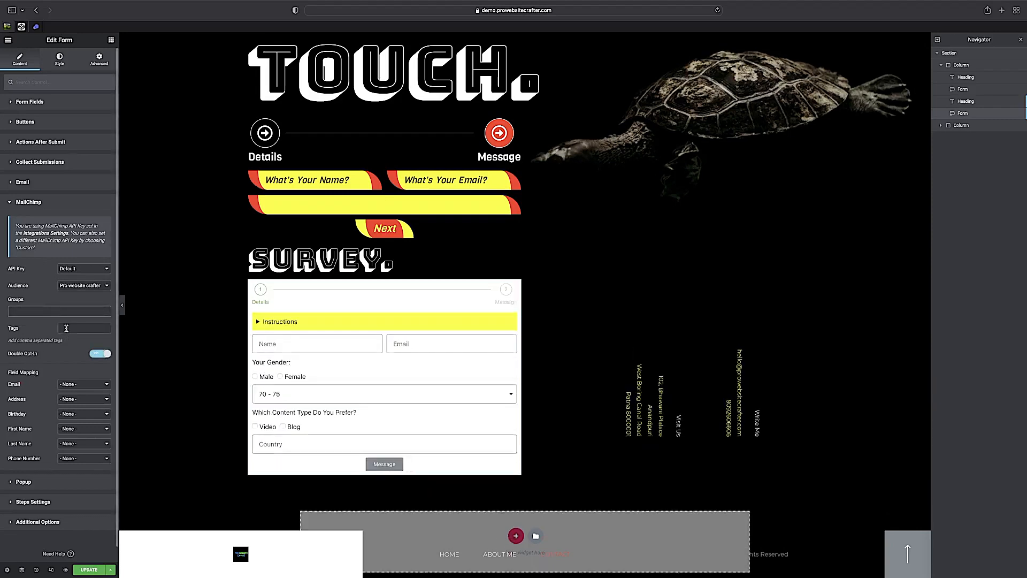
pyautogui.click(97, 353)
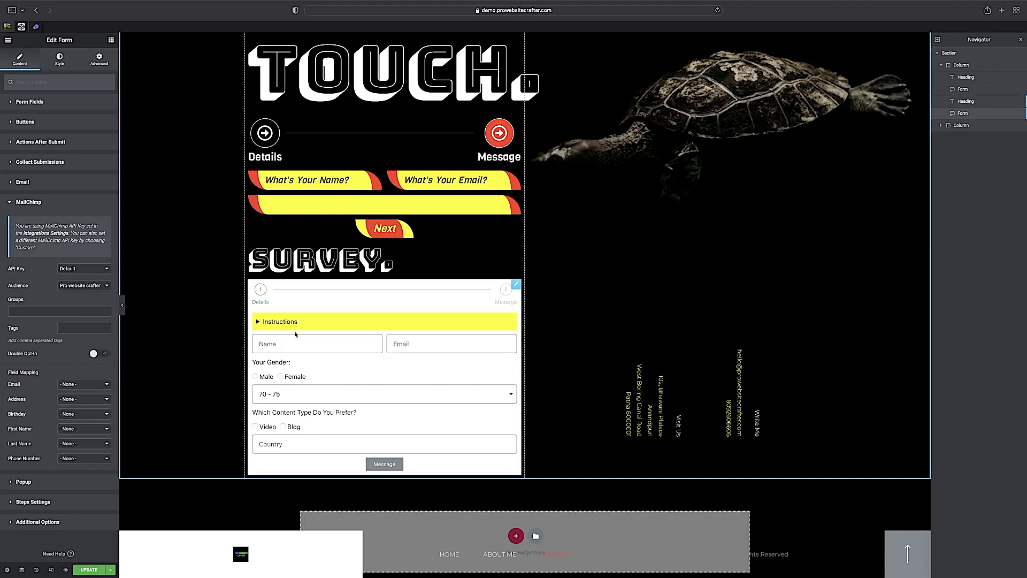
pyautogui.click(99, 354)
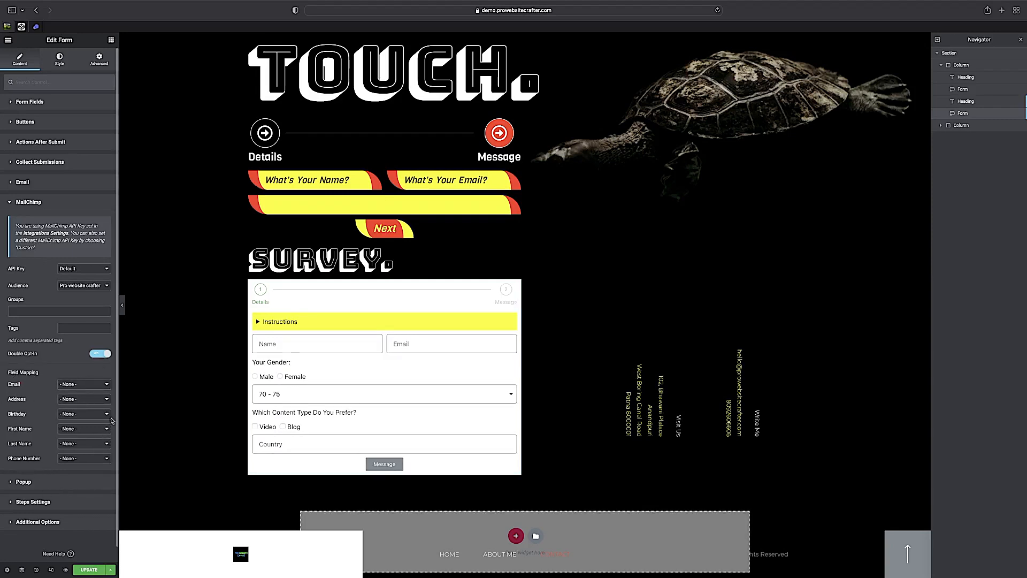
# Step: Map MailChimp's Email to the form's Email field and First Name to the Name field
pyautogui.click(77, 429)
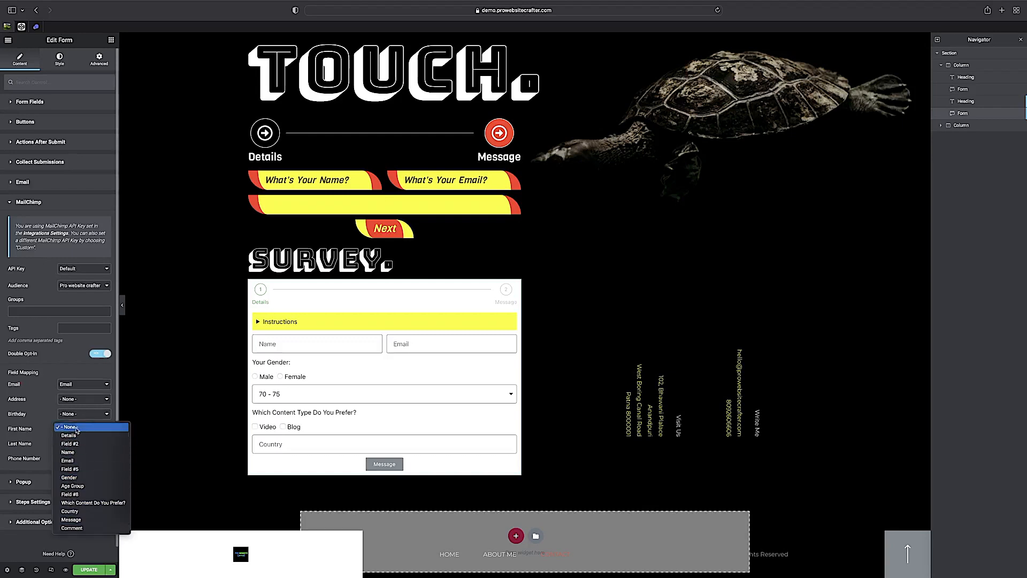
pyautogui.click(83, 456)
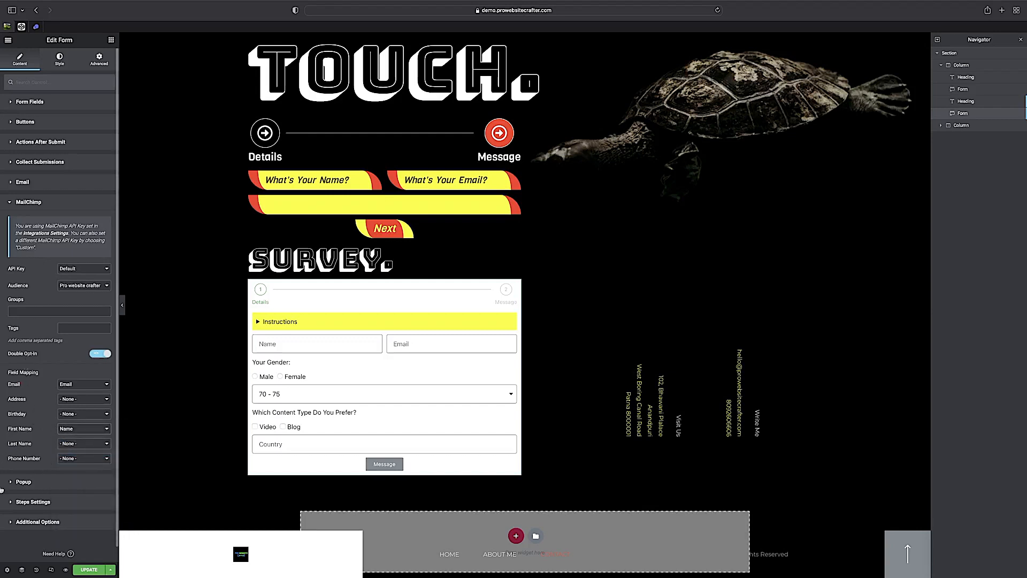
pyautogui.click(75, 428)
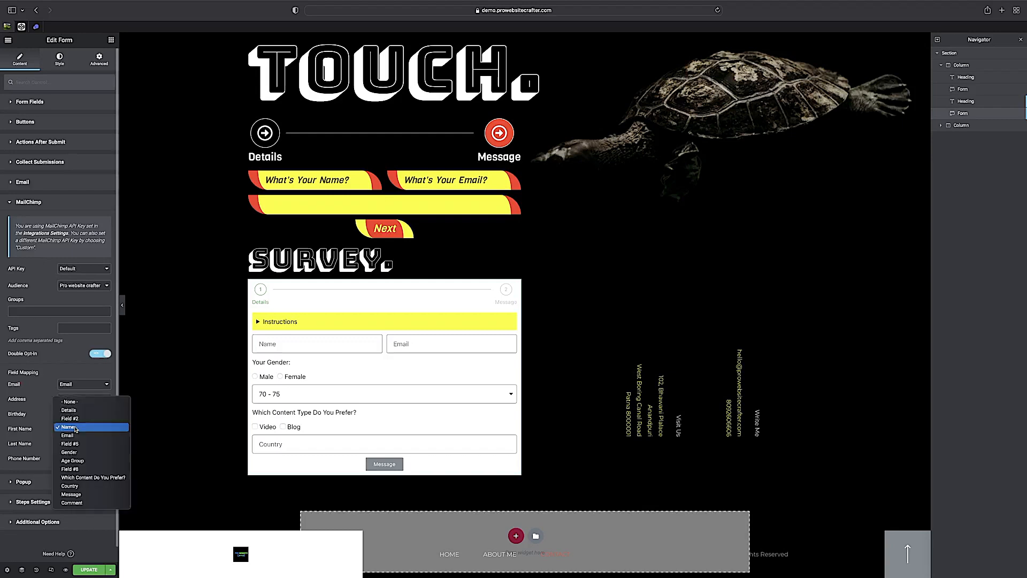
pyautogui.click(67, 380)
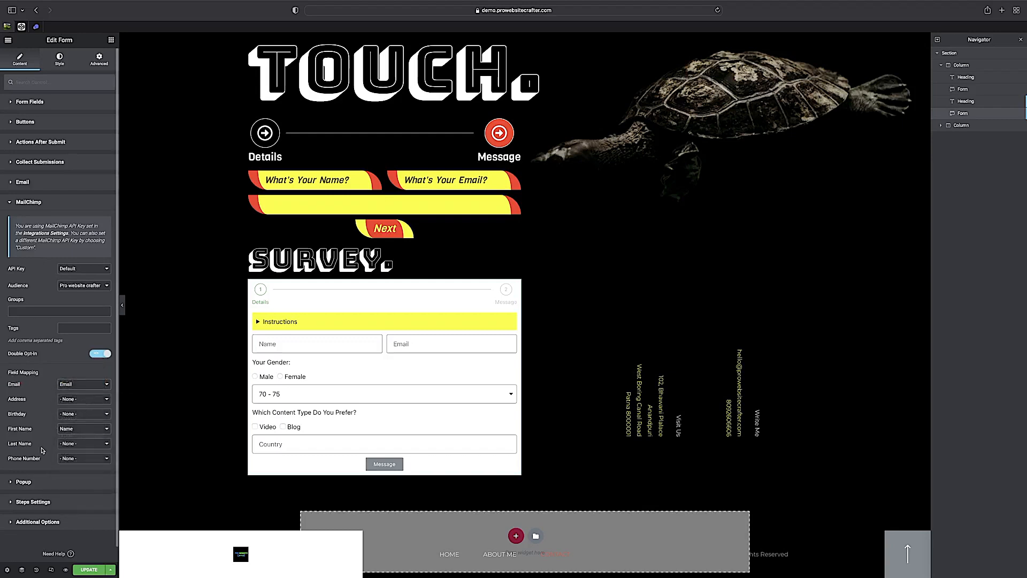
# Step: Try the Choose and Open Popup options for the form's popup action and look at the popup selector
pyautogui.click(55, 483)
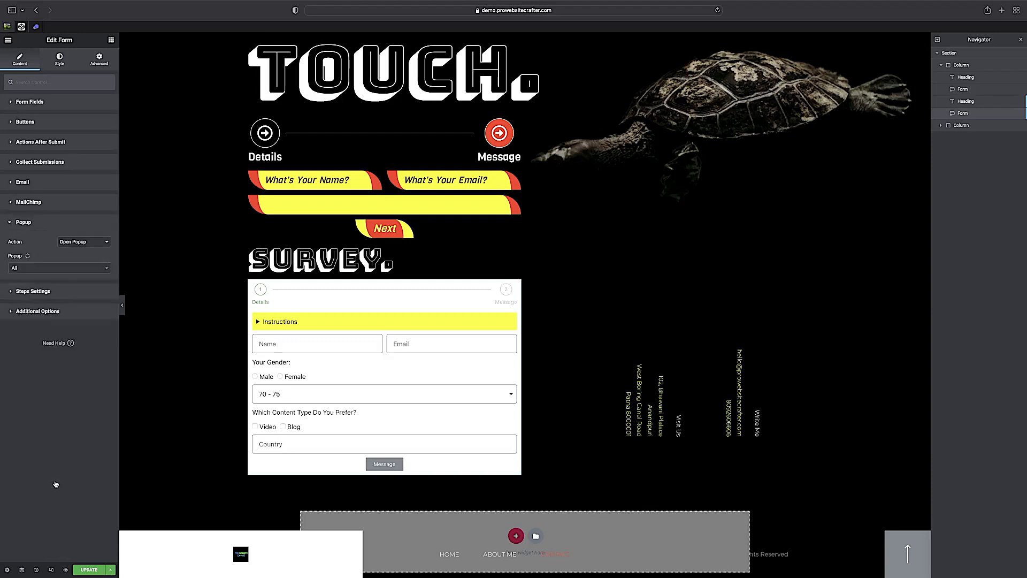
pyautogui.click(75, 243)
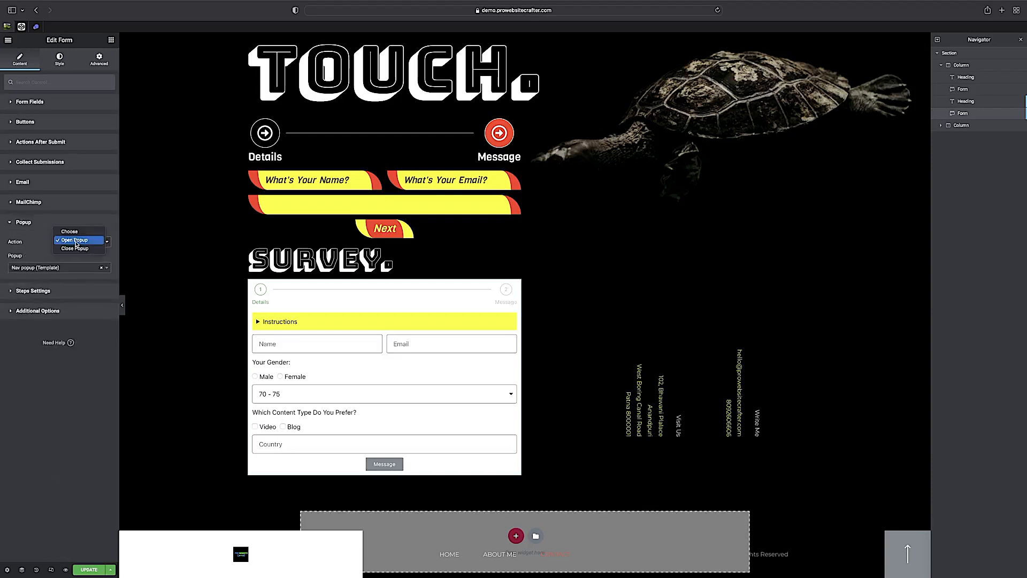
pyautogui.click(70, 232)
pyautogui.click(68, 242)
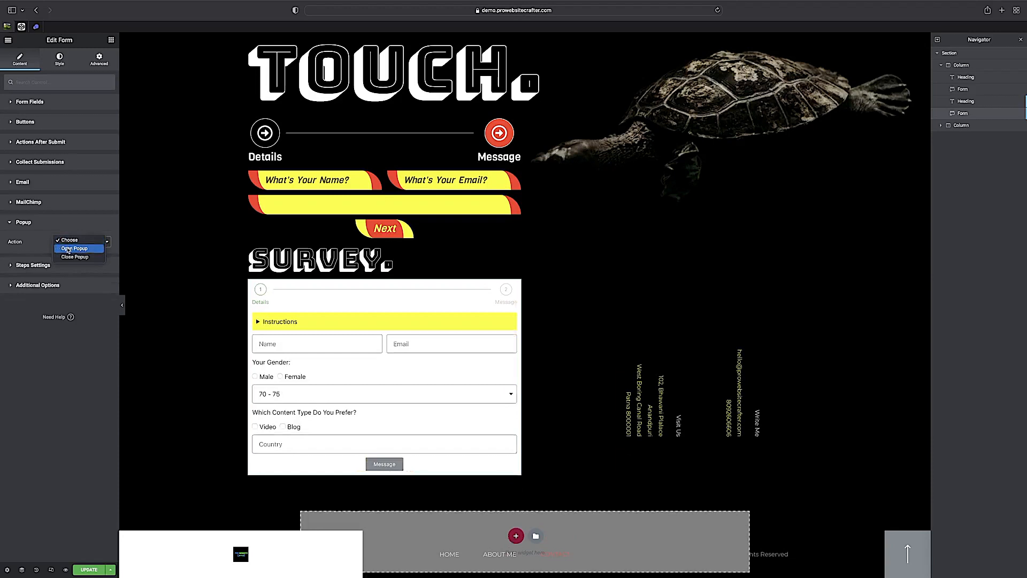
pyautogui.click(68, 249)
pyautogui.click(50, 267)
pyautogui.click(5, 414)
# Step: Try the Close Popup action together with its Don't Show Again option
pyautogui.click(81, 242)
pyautogui.click(77, 250)
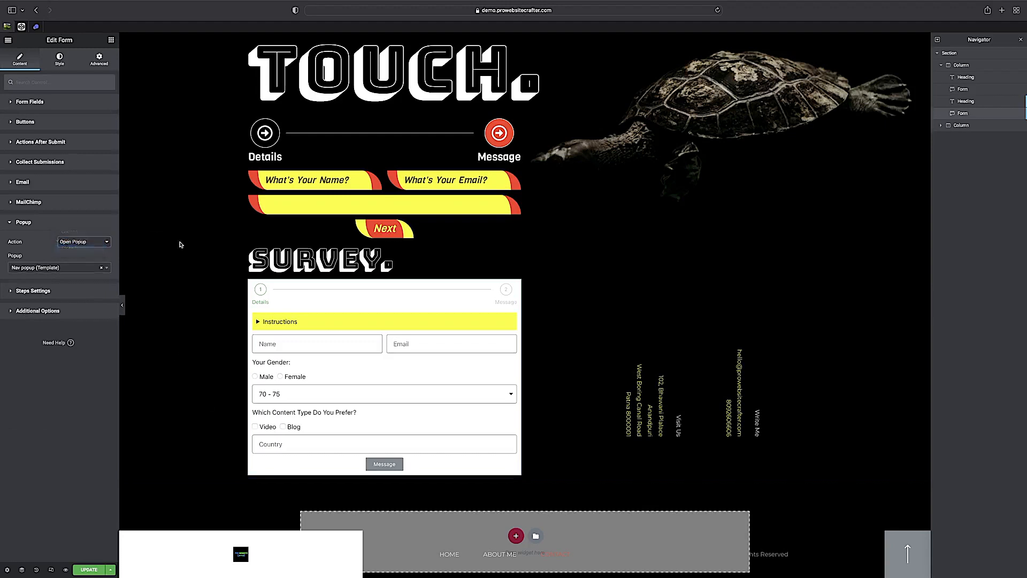
pyautogui.moveTo(623, 2)
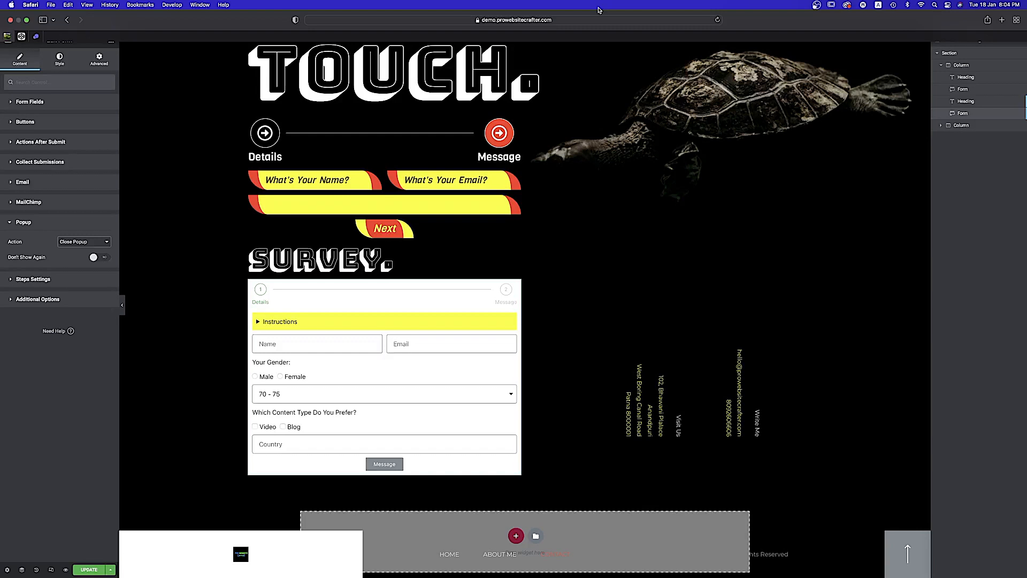
pyautogui.click(101, 257)
# Step: Set the form's popup action to Open Popup and choose the Nav popup template
pyautogui.click(84, 241)
pyautogui.click(75, 233)
pyautogui.click(39, 269)
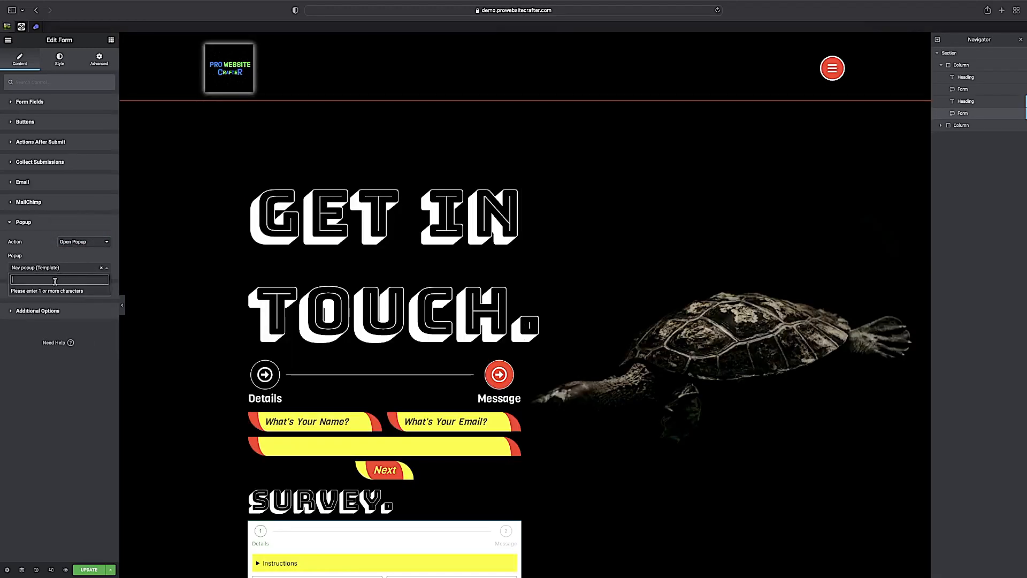
pyautogui.write('na')
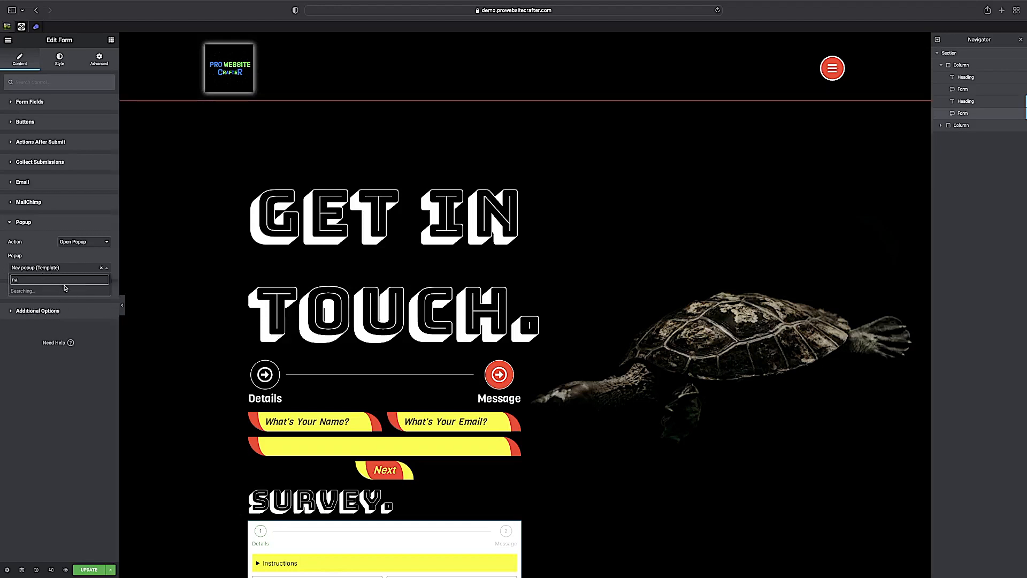
pyautogui.click(31, 291)
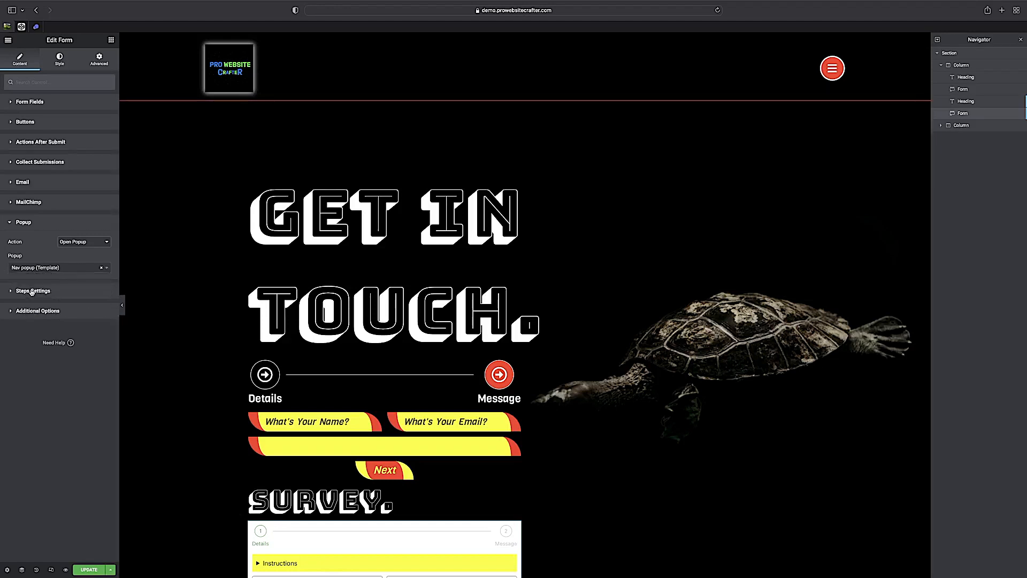
pyautogui.click(52, 268)
# Step: Try the None, Text and Icon types in the survey form's steps settings
pyautogui.click(50, 288)
pyautogui.click(87, 261)
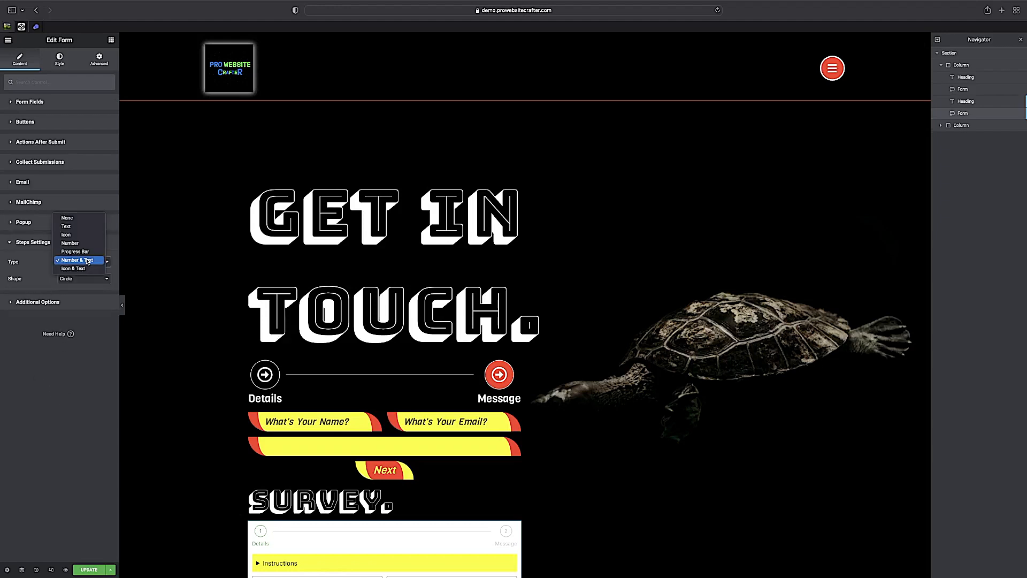
pyautogui.click(67, 217)
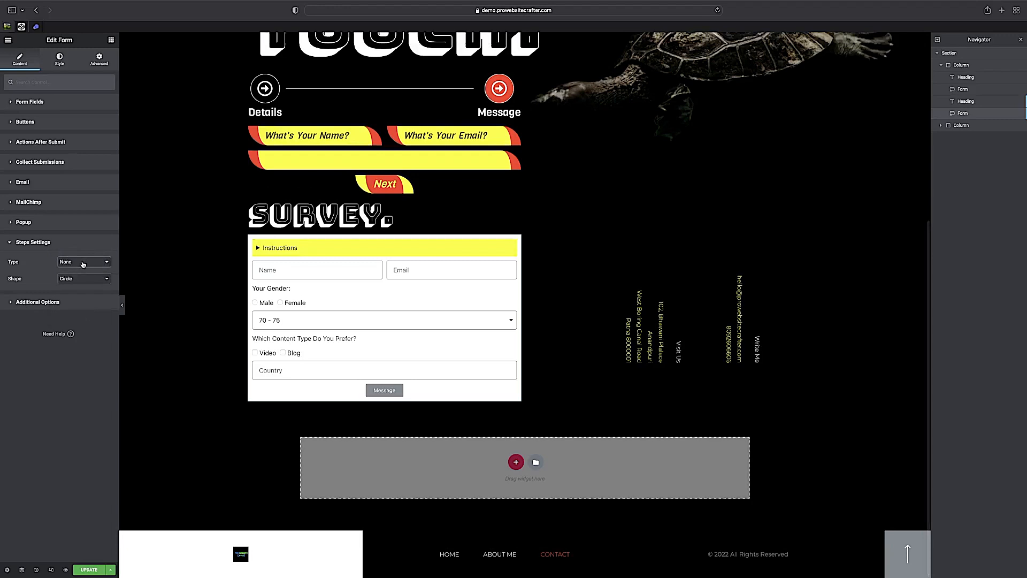
pyautogui.click(83, 261)
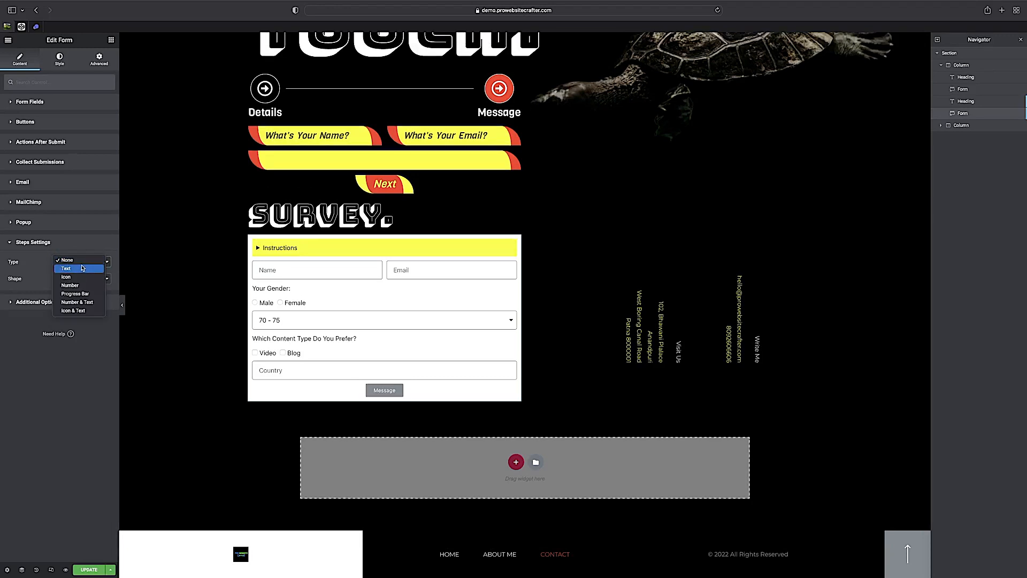
pyautogui.click(77, 269)
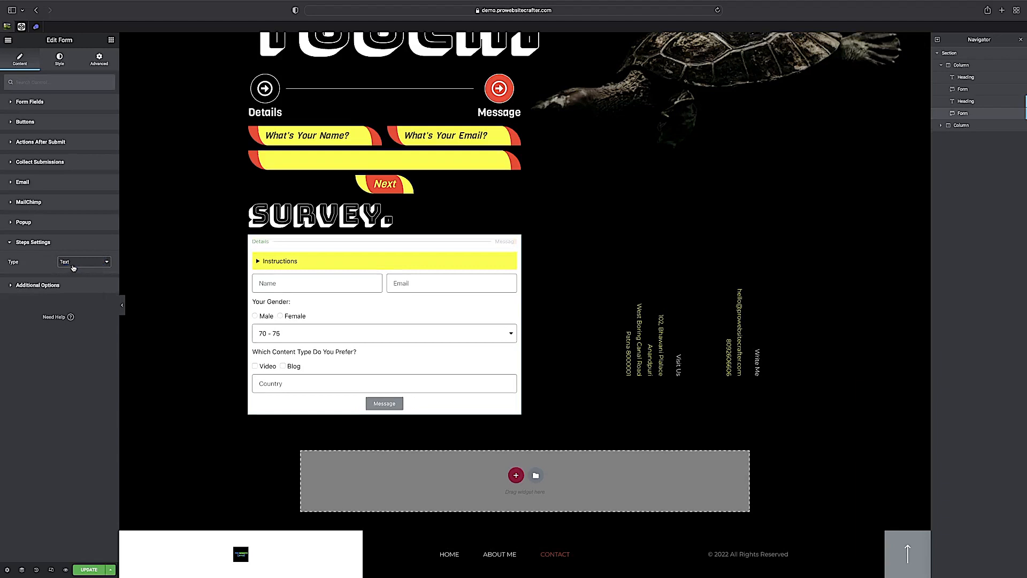
pyautogui.click(74, 265)
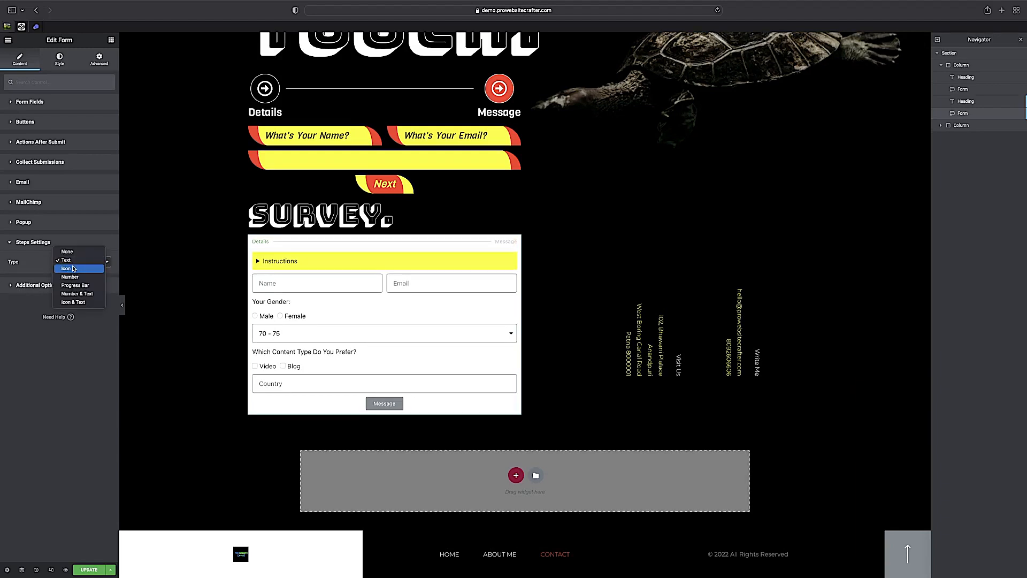
pyautogui.click(67, 268)
# Step: Try the Number, Progress Bar and Number & Text types for the survey form's step indicator
pyautogui.click(81, 262)
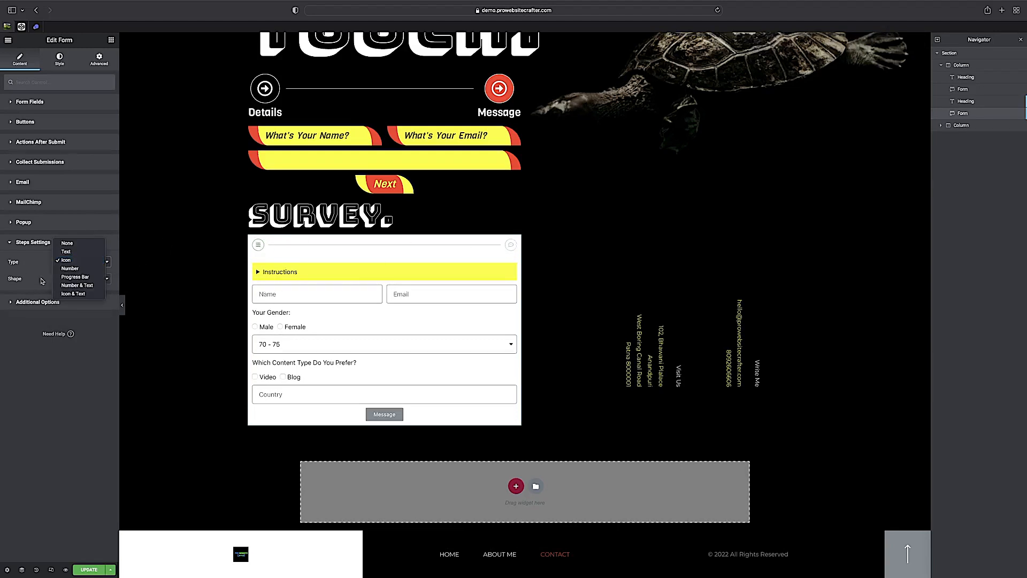
pyautogui.click(70, 268)
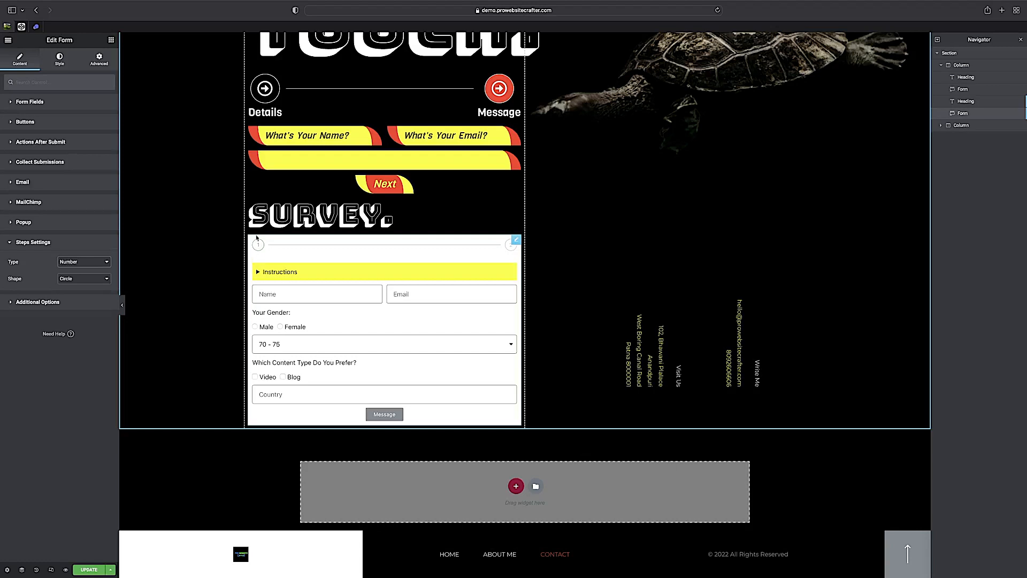
pyautogui.click(70, 262)
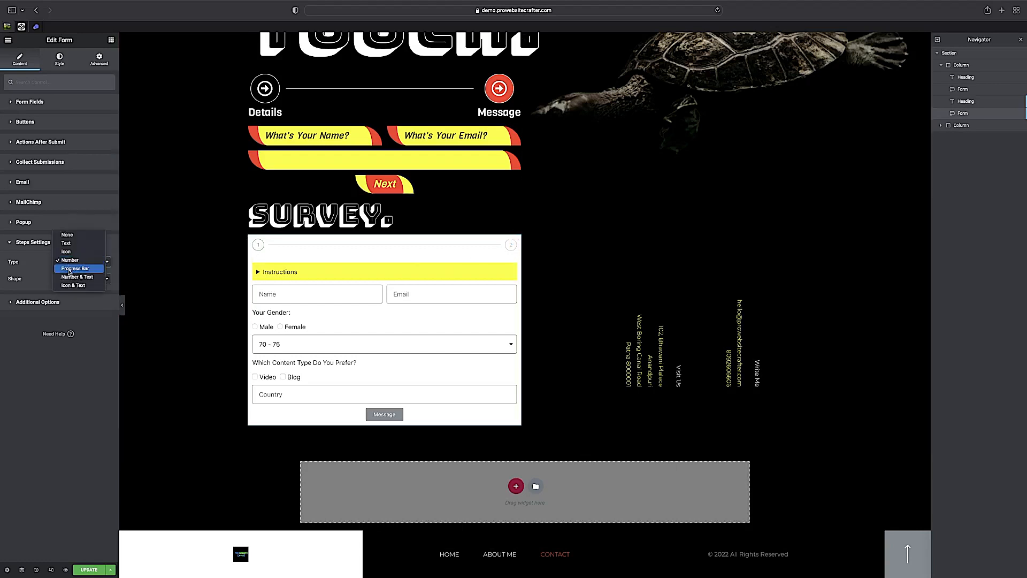
pyautogui.click(69, 269)
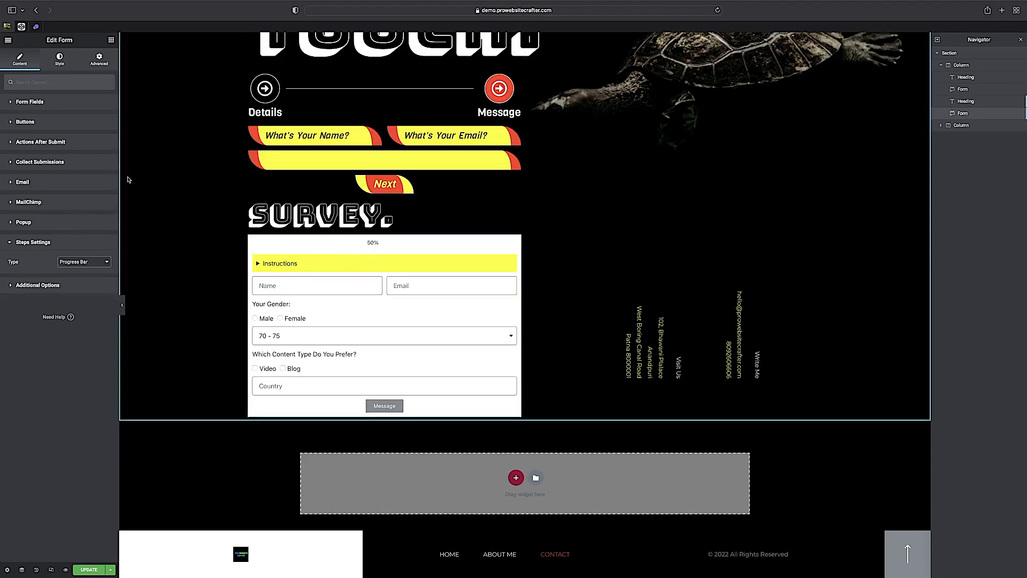
pyautogui.click(78, 261)
pyautogui.click(76, 271)
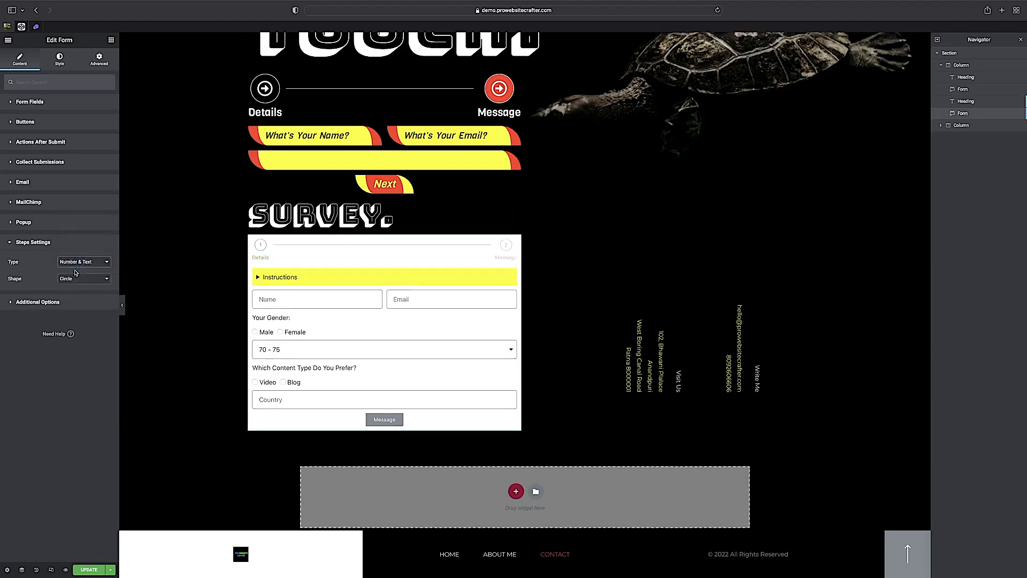
# Step: Try the Icon & Text, Icon and None types for the survey form's step indicator
pyautogui.click(76, 261)
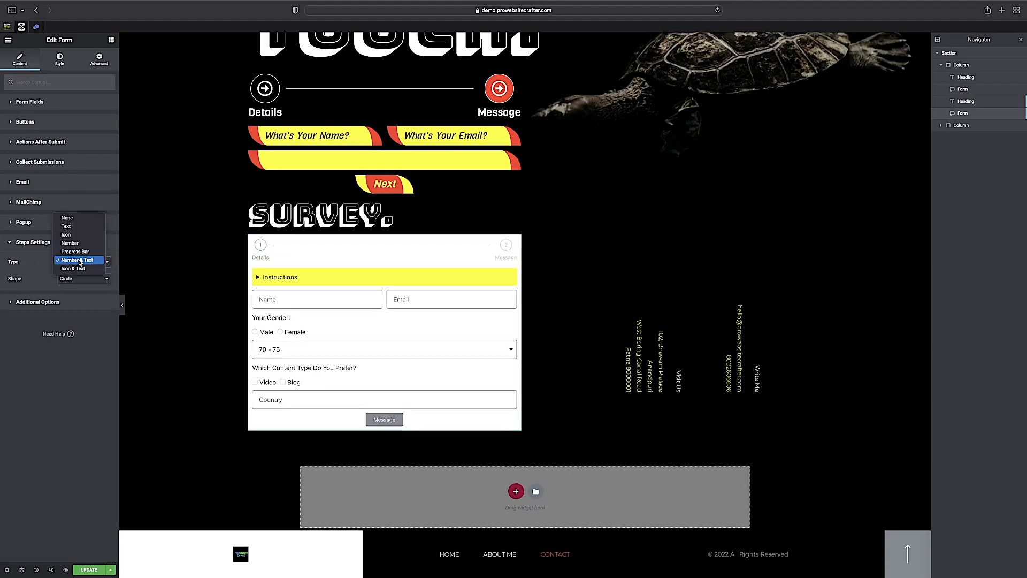
pyautogui.click(79, 268)
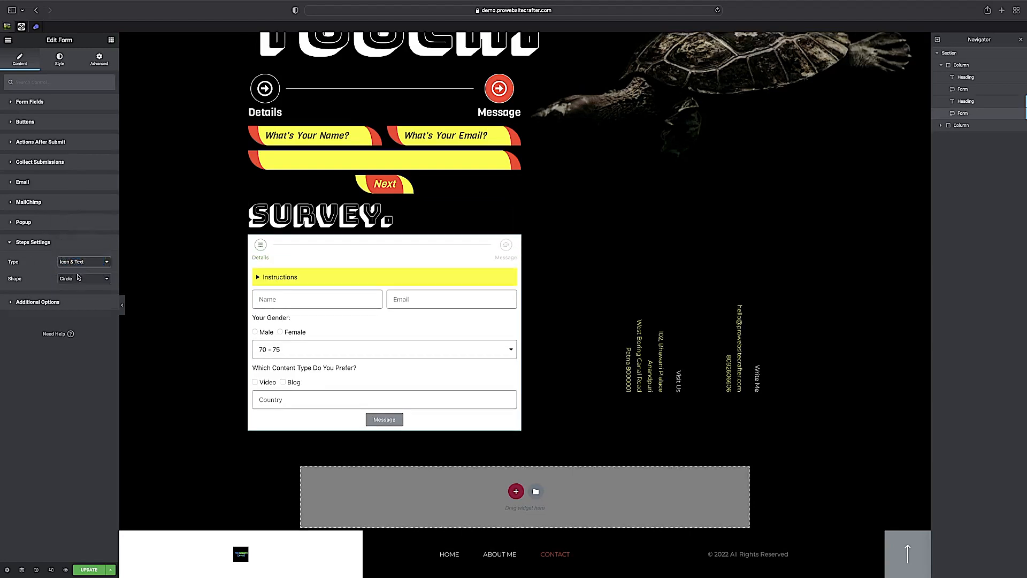
pyautogui.click(70, 265)
pyautogui.click(74, 227)
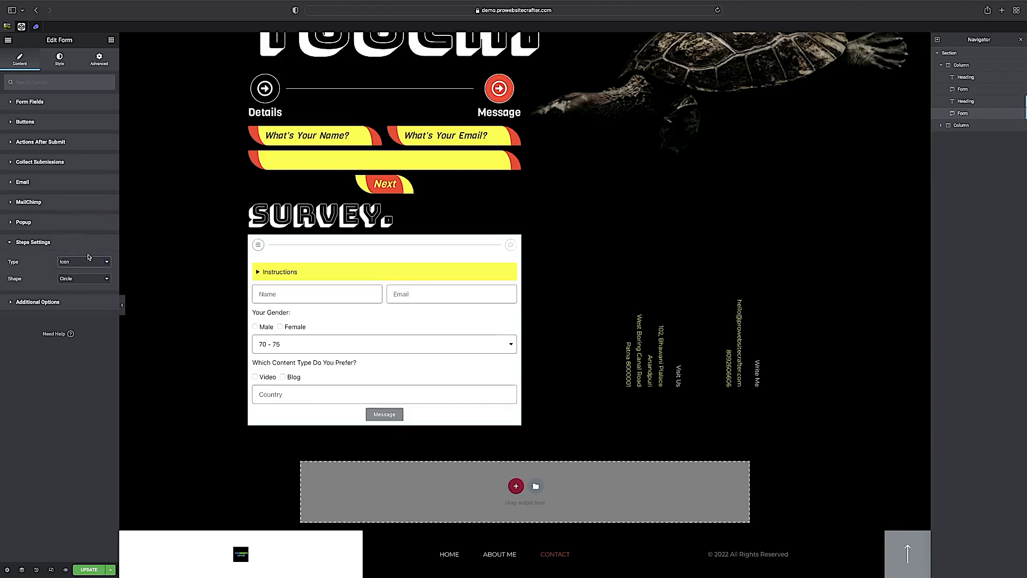
pyautogui.click(82, 262)
pyautogui.click(75, 243)
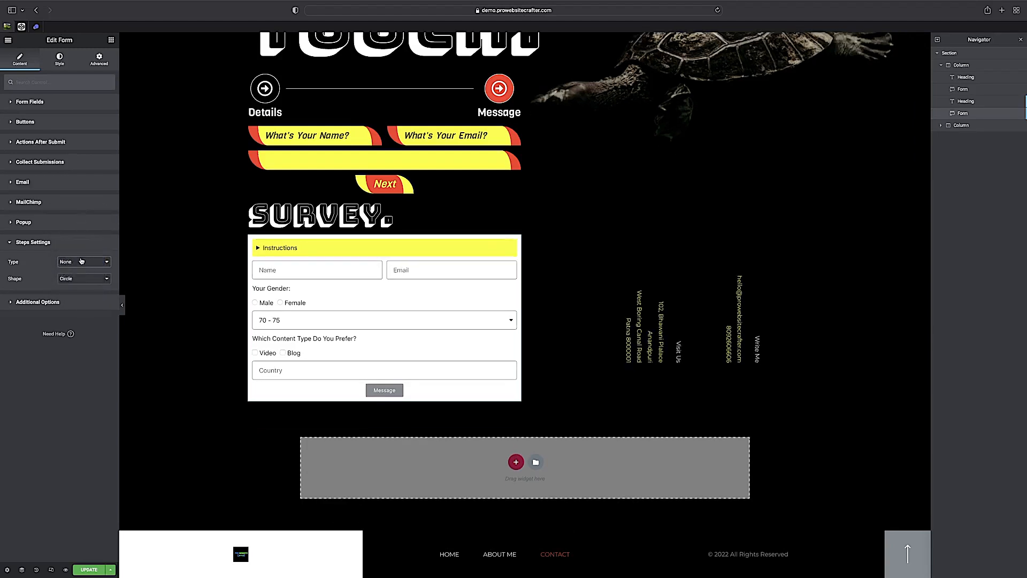
# Step: Set the step indicator's type to Icon & Text, try the Square and None shapes, and settle on the Rounded shape
pyautogui.click(80, 262)
pyautogui.click(75, 311)
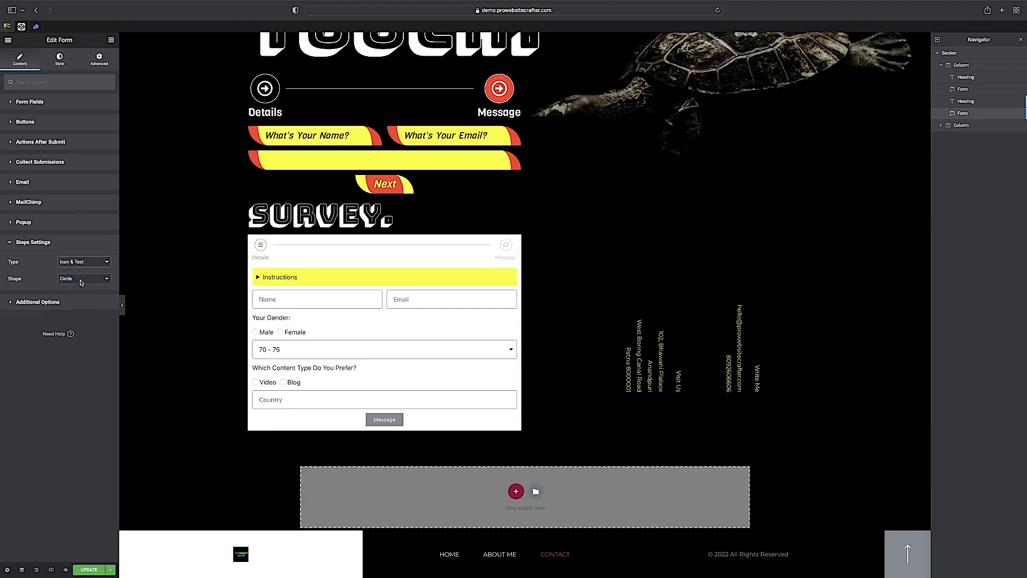
pyautogui.click(81, 279)
pyautogui.click(77, 285)
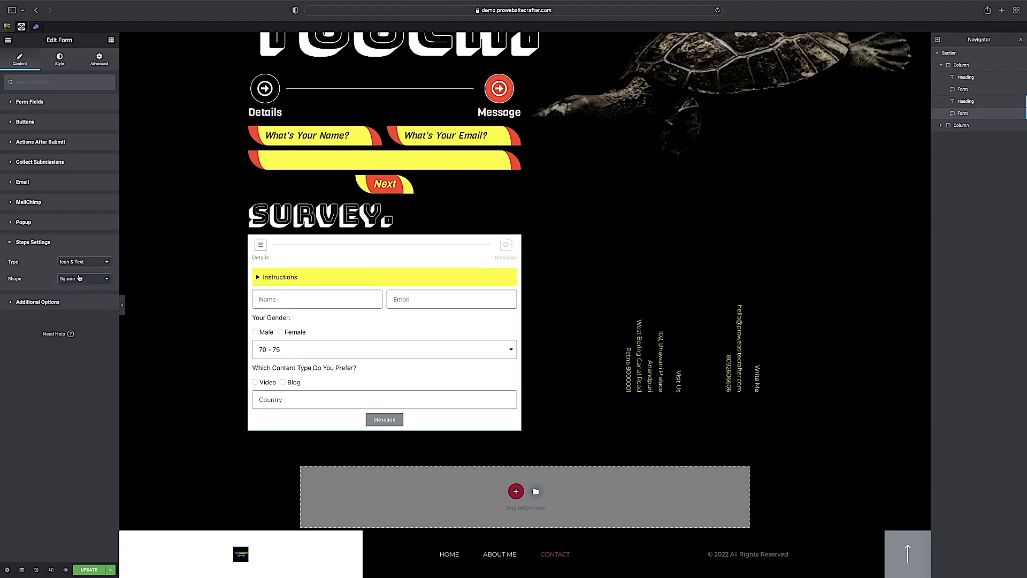
pyautogui.click(78, 279)
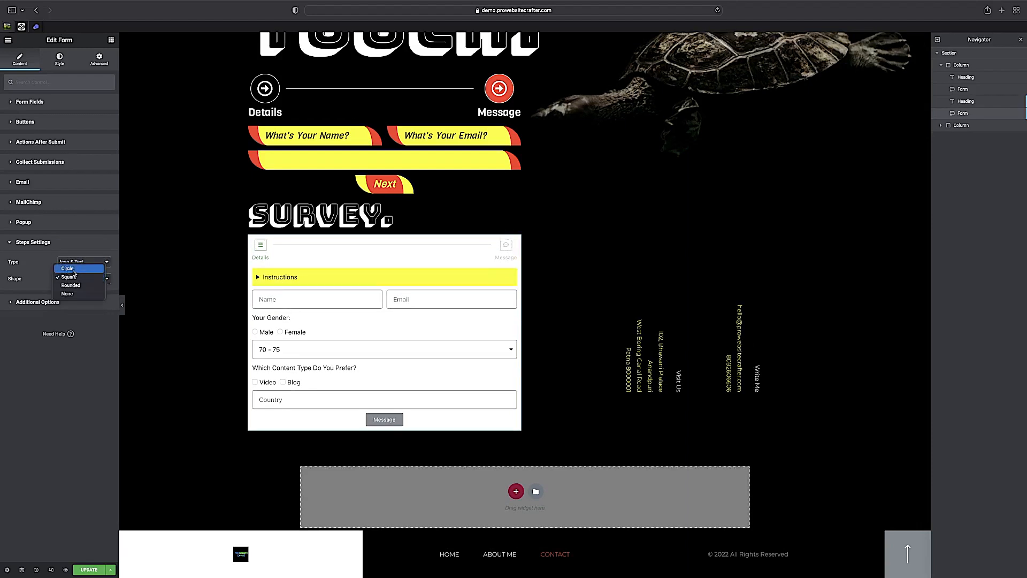
pyautogui.click(75, 279)
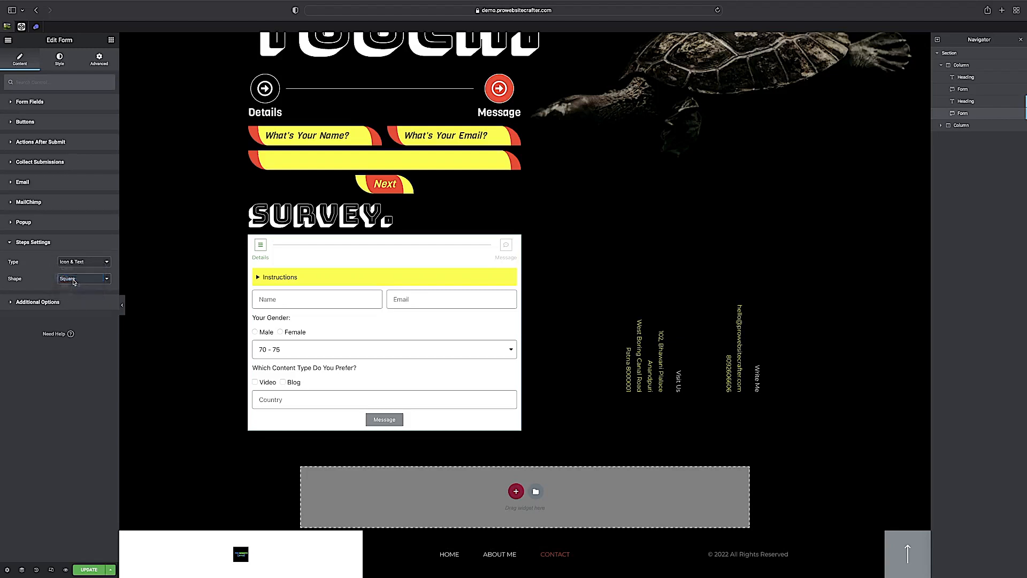
pyautogui.click(74, 282)
pyautogui.click(70, 287)
pyautogui.click(67, 283)
pyautogui.click(68, 287)
pyautogui.click(69, 282)
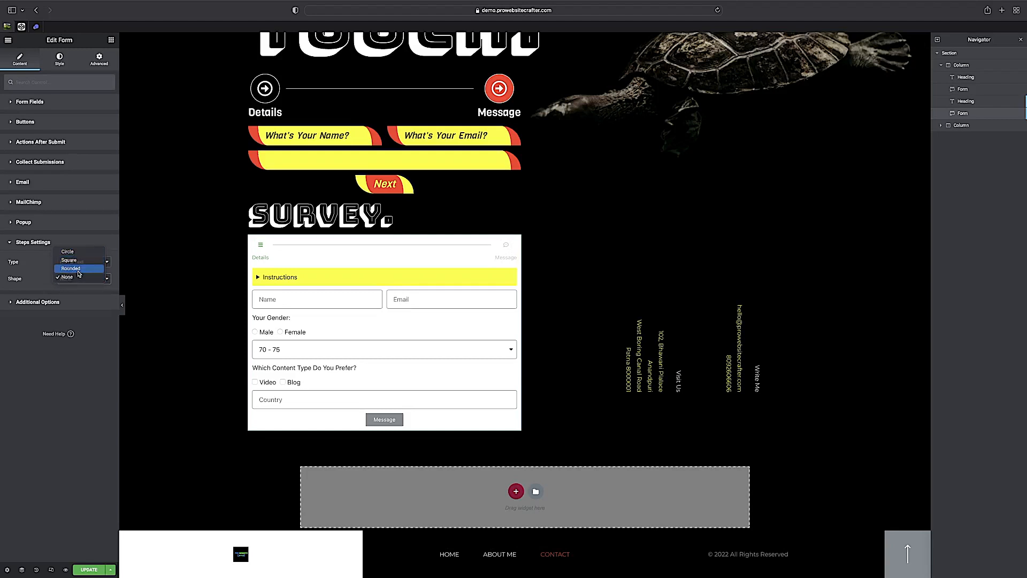
pyautogui.click(79, 269)
# Step: Set the survey form's Form ID to "form" in its additional options
pyautogui.click(78, 301)
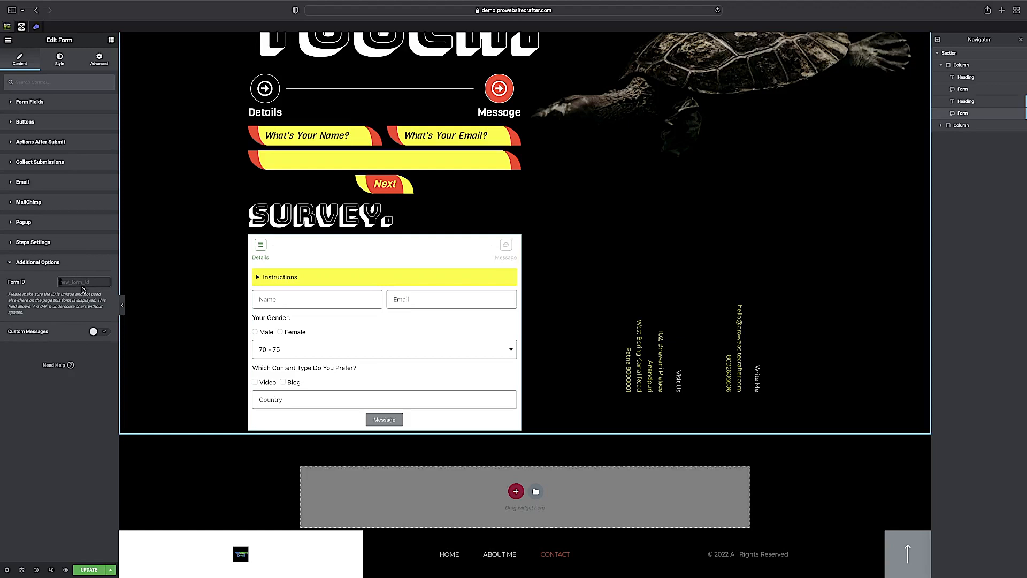
pyautogui.write('for')
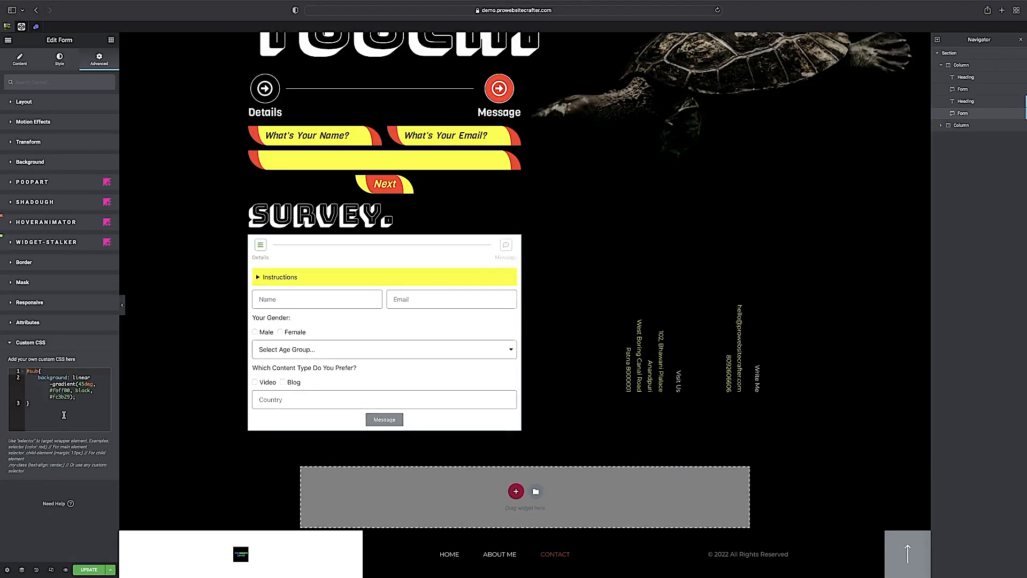
# Step: Paste the copied #form hover and grow keyframes CSS below the #sub gradient rule in the form's Custom CSS
pyautogui.moveTo(64, 415); pyautogui.dragTo(6, 354)
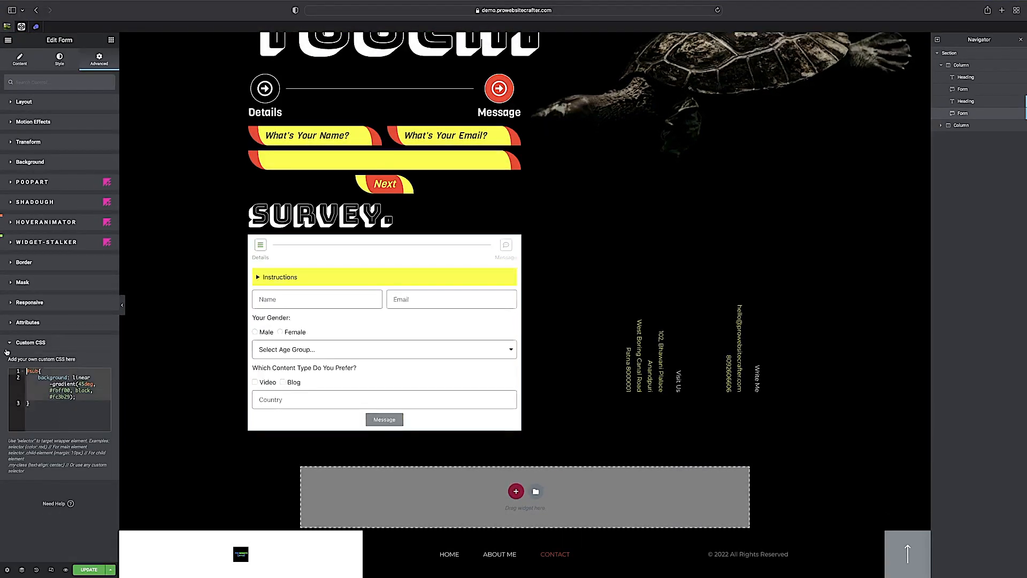
pyautogui.click(57, 415)
pyautogui.press('Return')
pyautogui.press('Return')
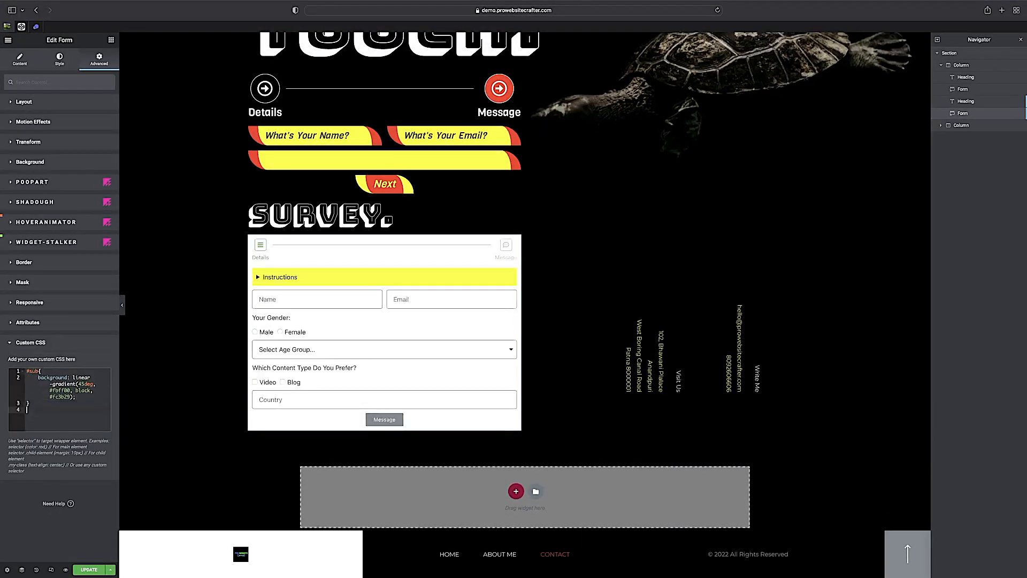
pyautogui.press('super+v')
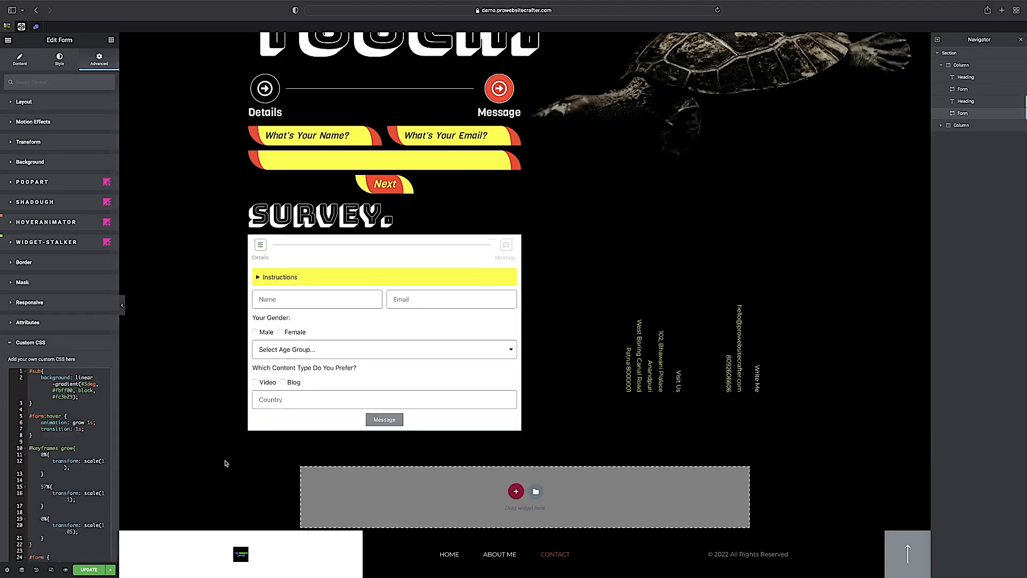
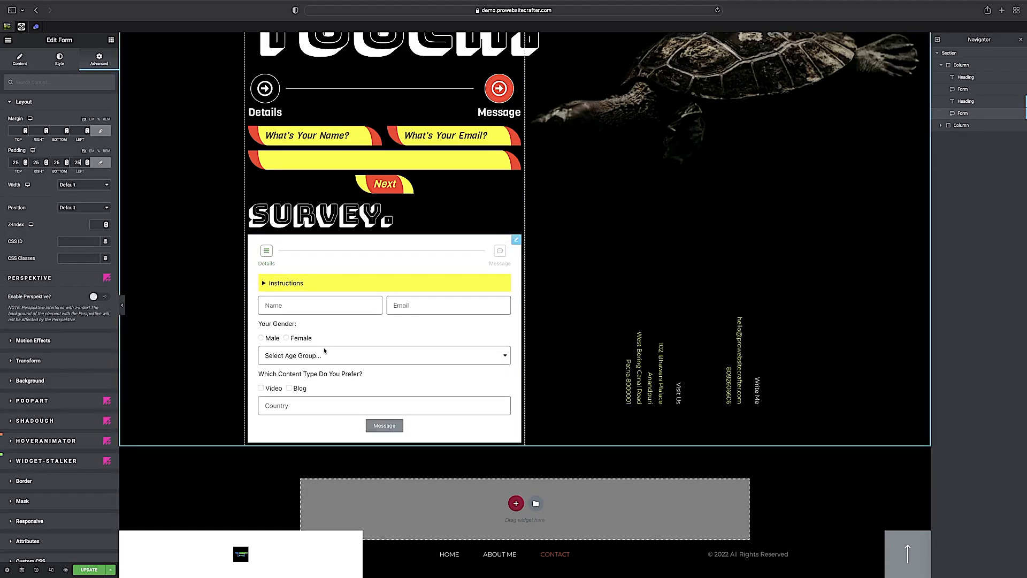
# Step: Set the survey form's padding to 35 on all four sides
pyautogui.press('BackSpace')
pyautogui.press('BackSpace')
pyautogui.write('3')
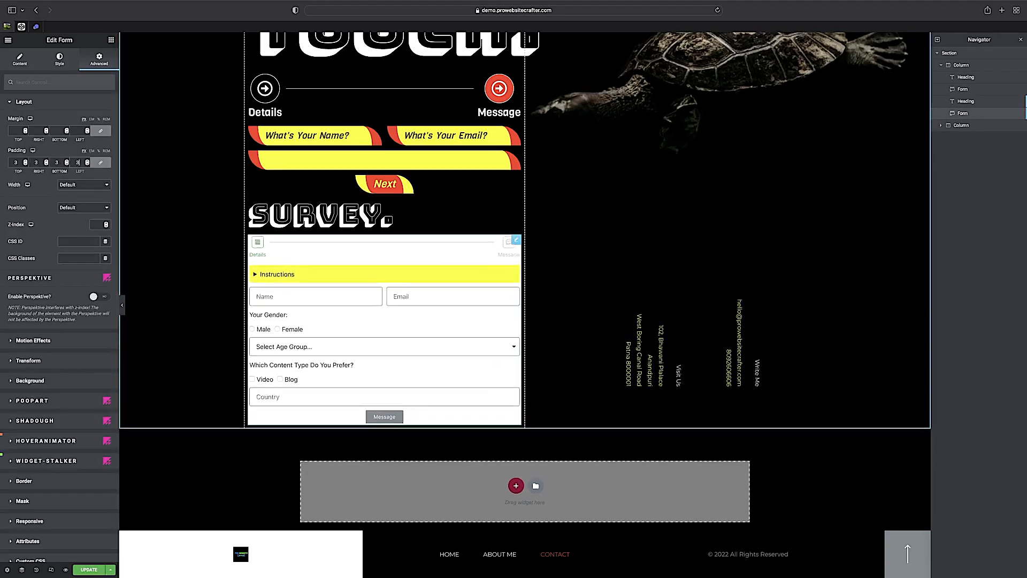
pyautogui.write('5')
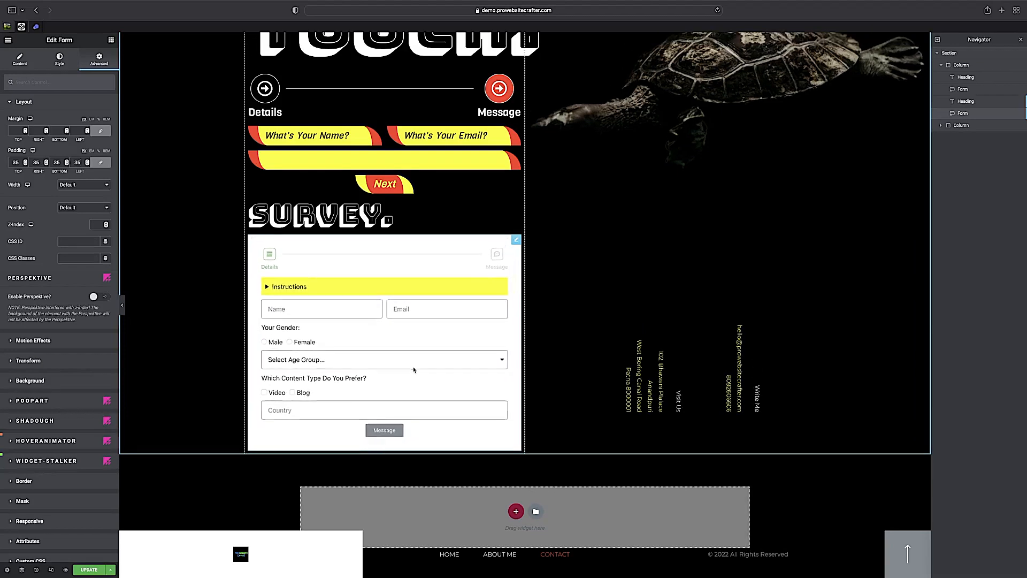
# Step: Enable Custom Messages, review the success, error, required and invalid message texts, and disable Custom Messages again
pyautogui.click(100, 332)
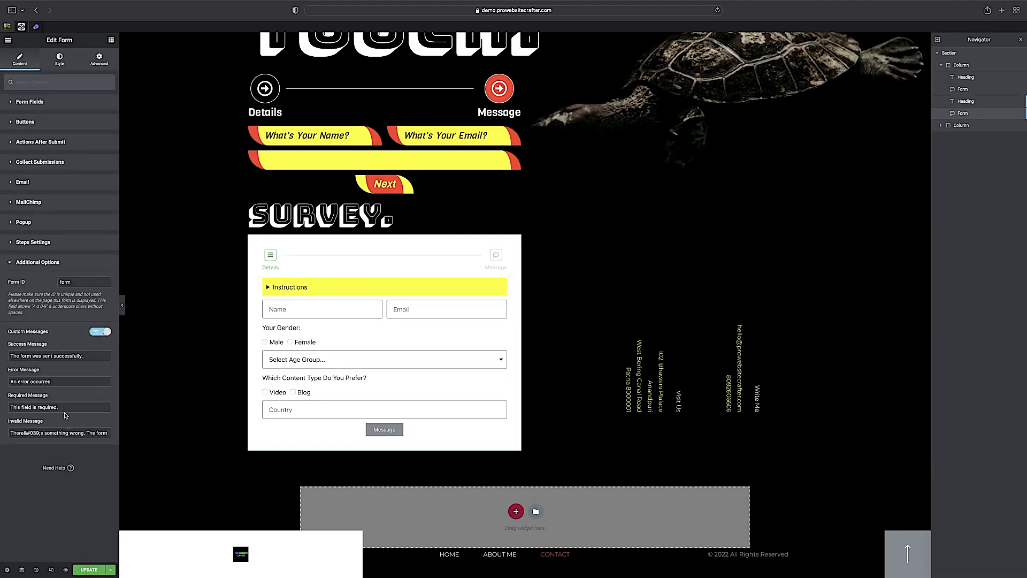
pyautogui.moveTo(95, 356); pyautogui.dragTo(10, 355)
pyautogui.moveTo(58, 380); pyautogui.dragTo(2, 381)
pyautogui.moveTo(73, 405); pyautogui.dragTo(1, 407)
pyautogui.moveTo(64, 380); pyautogui.dragTo(2, 382)
pyautogui.moveTo(11, 433); pyautogui.dragTo(140, 439)
pyautogui.moveTo(3, 407); pyautogui.dragTo(1, 381)
pyautogui.click(100, 332)
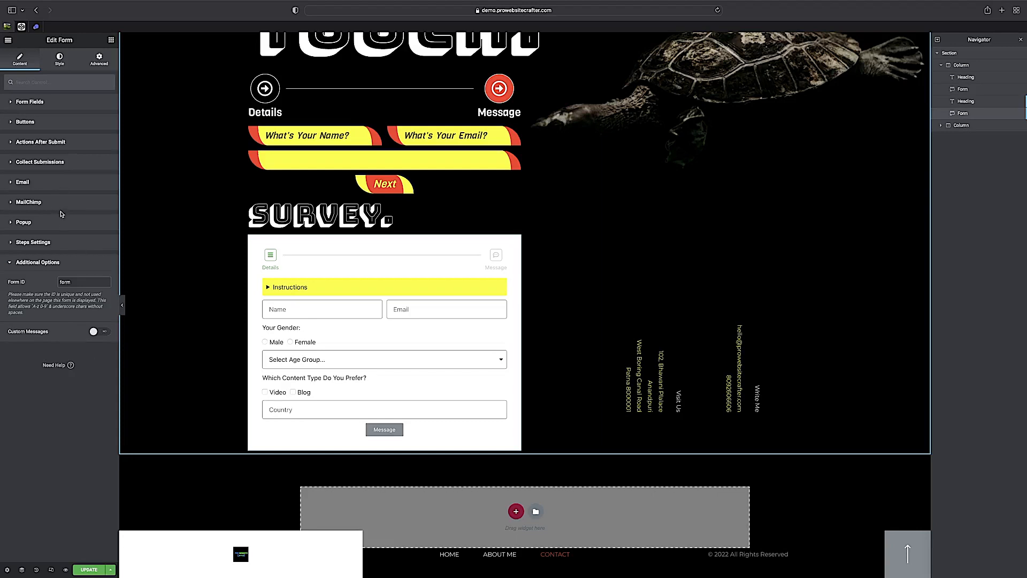
# Step: Clear the classic background type from the survey form's normal-state background
pyautogui.click(99, 58)
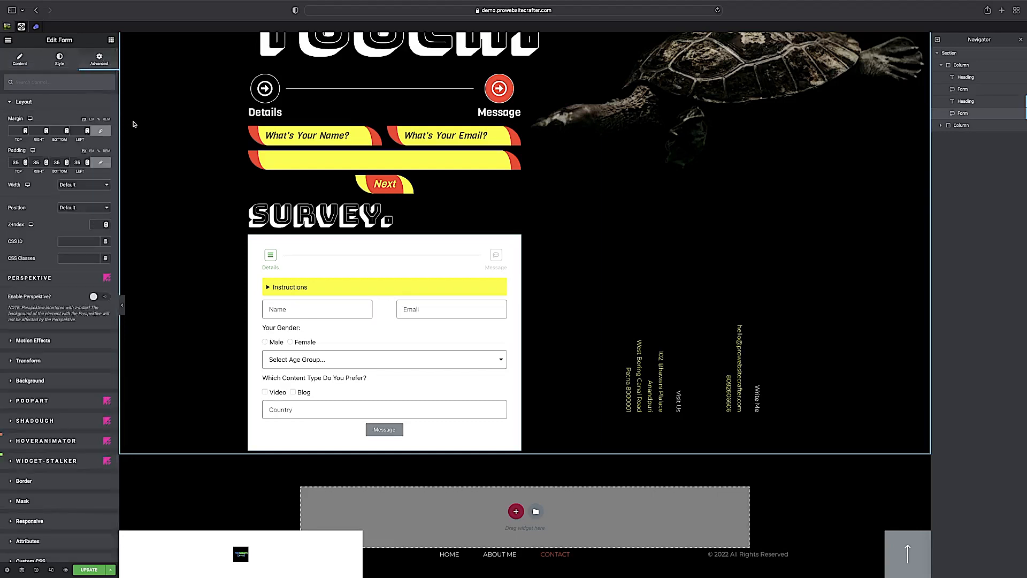
pyautogui.click(47, 379)
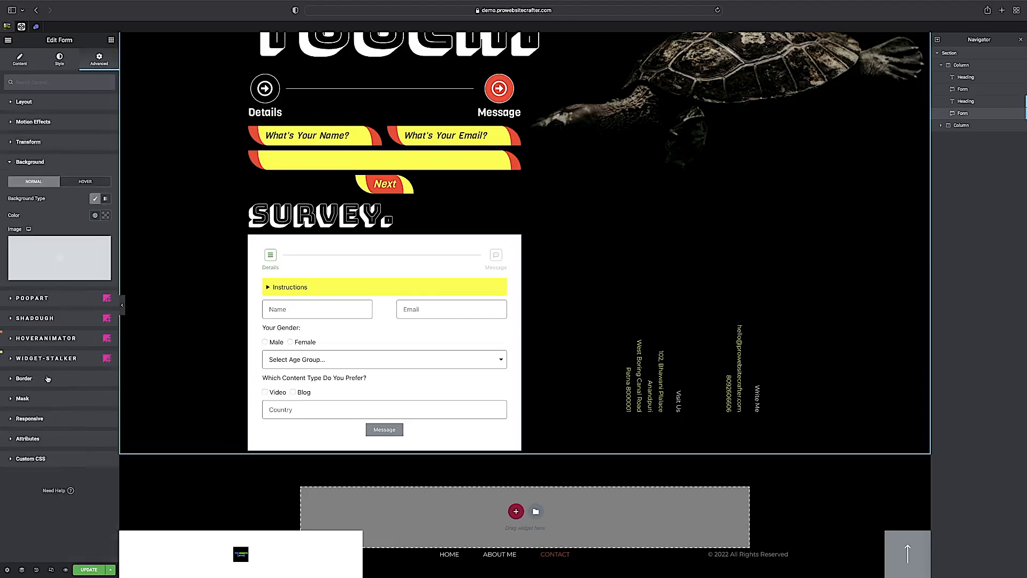
pyautogui.click(96, 198)
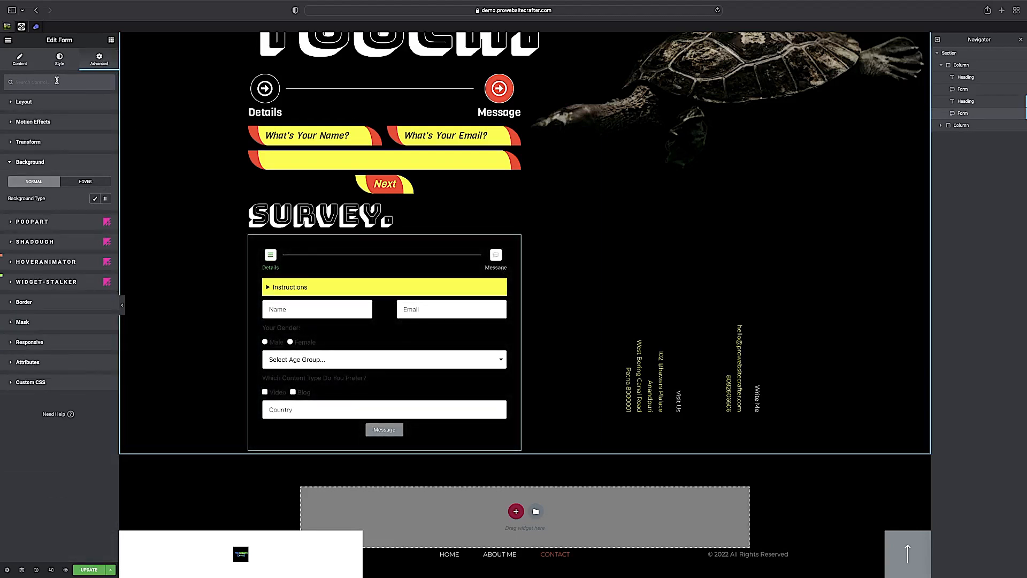
# Step: Set the survey form's columns gap and rows gap to 25 each in its form styling
pyautogui.click(57, 60)
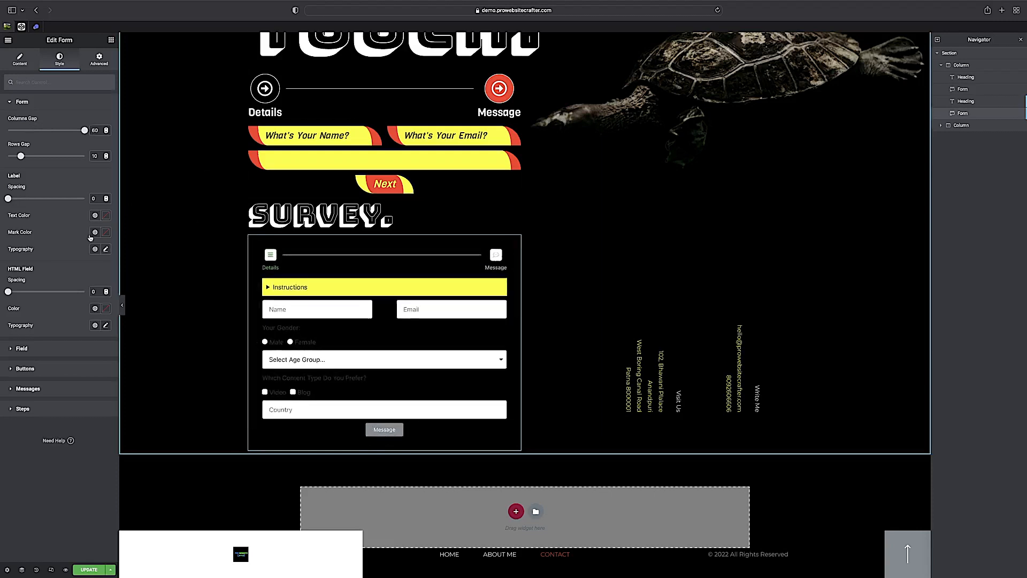
pyautogui.moveTo(84, 133); pyautogui.dragTo(62, 132)
pyautogui.write('25')
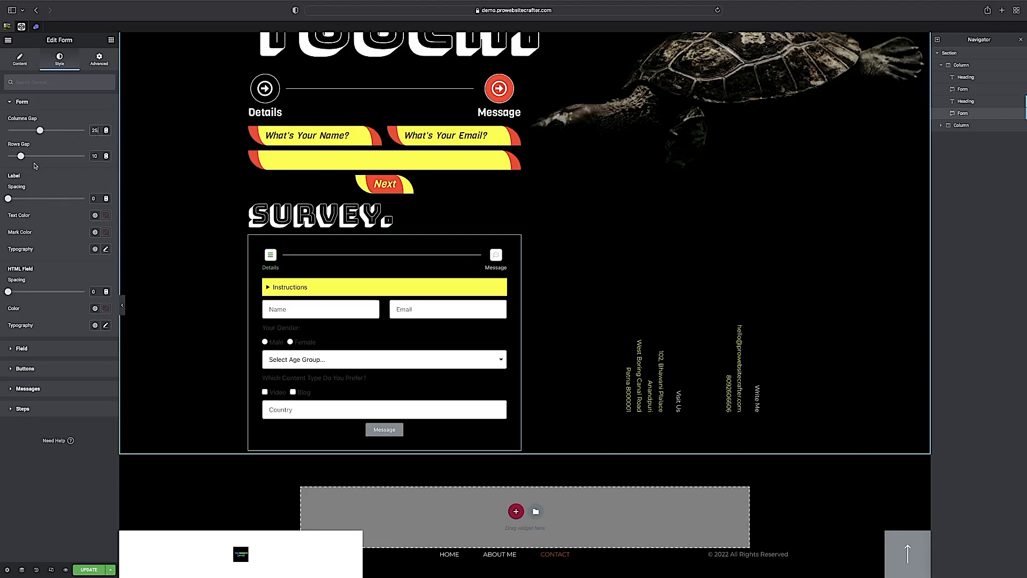
pyautogui.moveTo(20, 156); pyautogui.dragTo(40, 169)
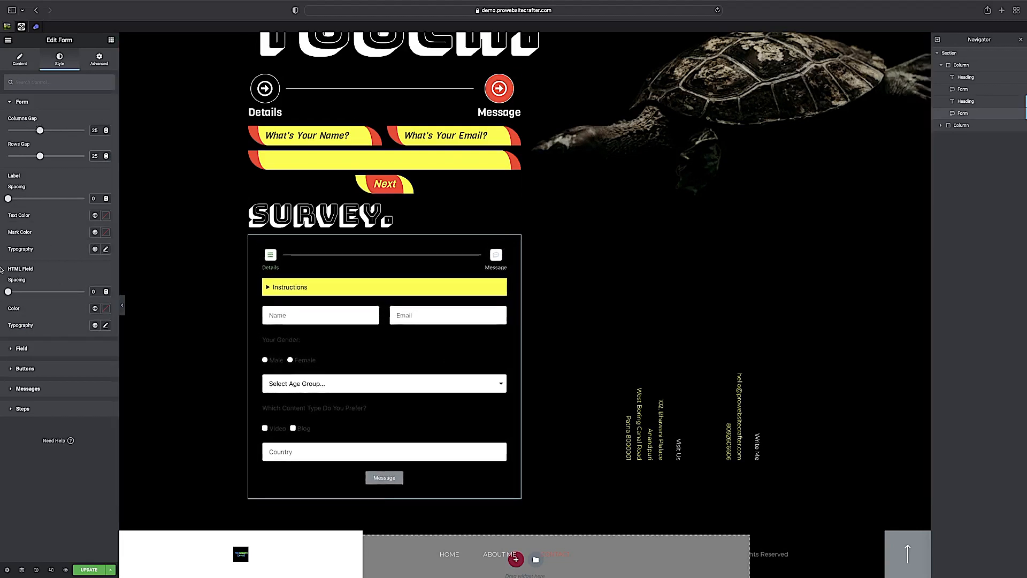
# Step: Review the label text color and typography options, and try a larger HTML field spacing before undoing it
pyautogui.moveTo(8, 199); pyautogui.dragTo(1, 222)
pyautogui.click(95, 215)
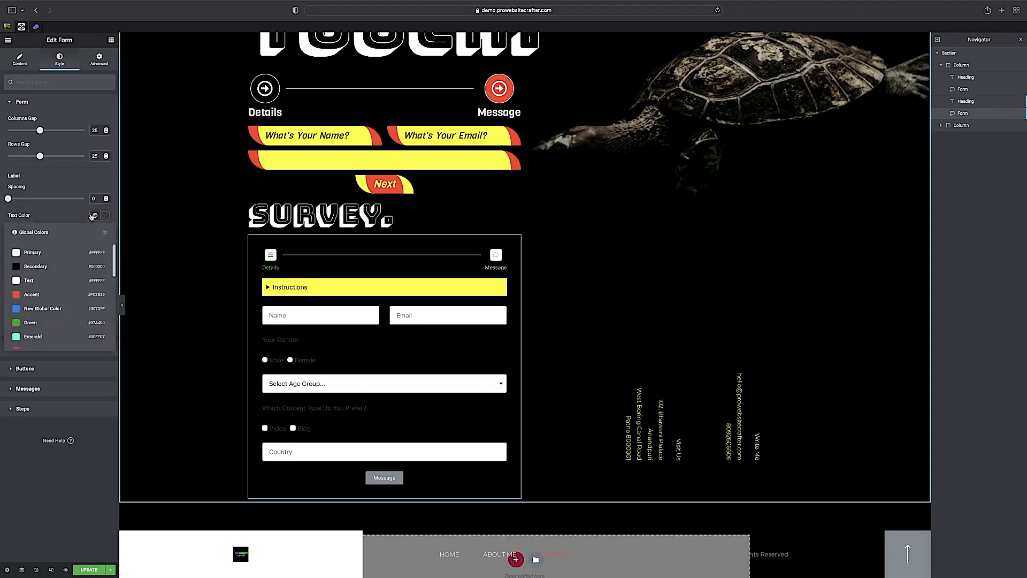
pyautogui.click(59, 216)
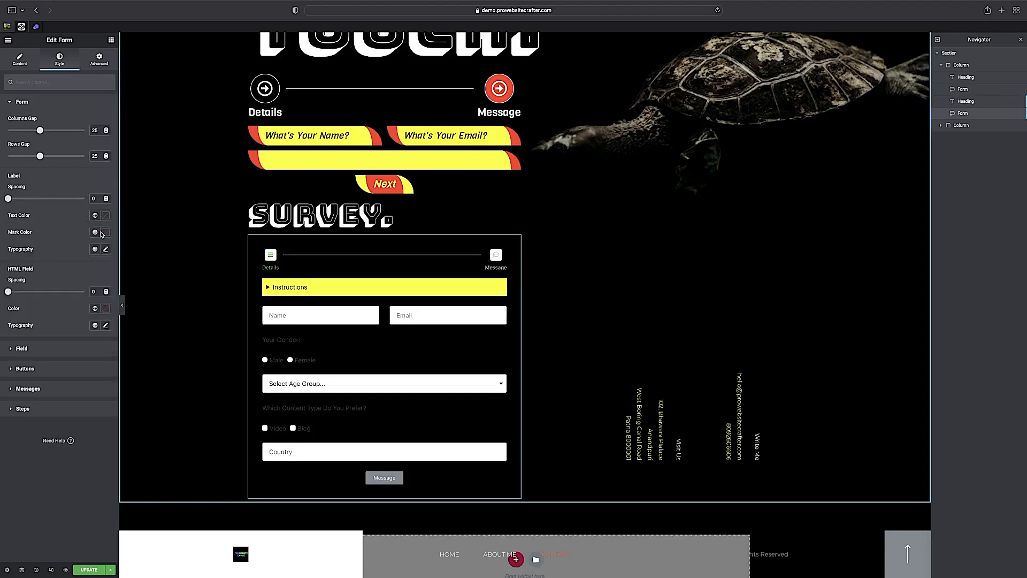
pyautogui.click(105, 249)
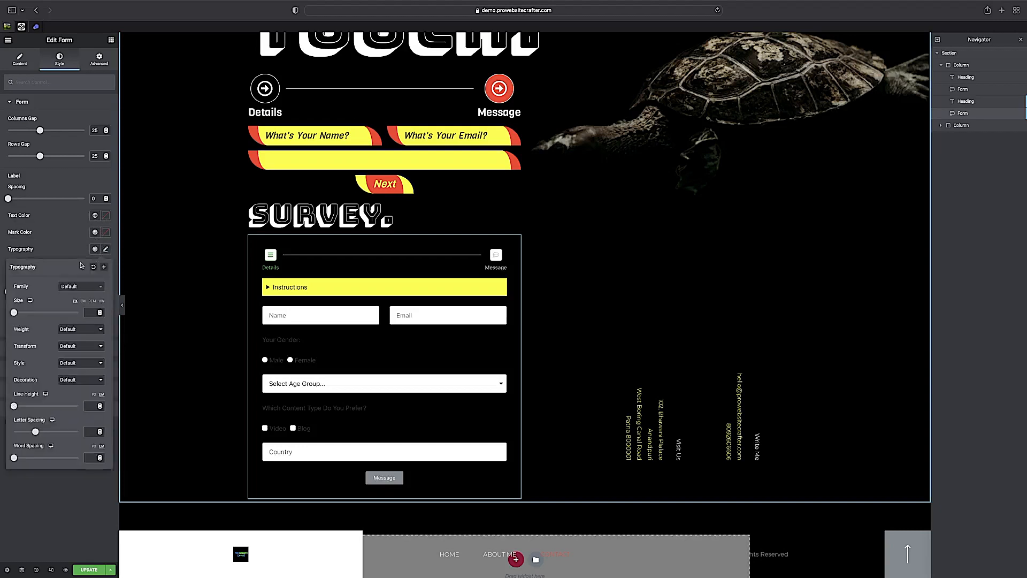
pyautogui.click(63, 224)
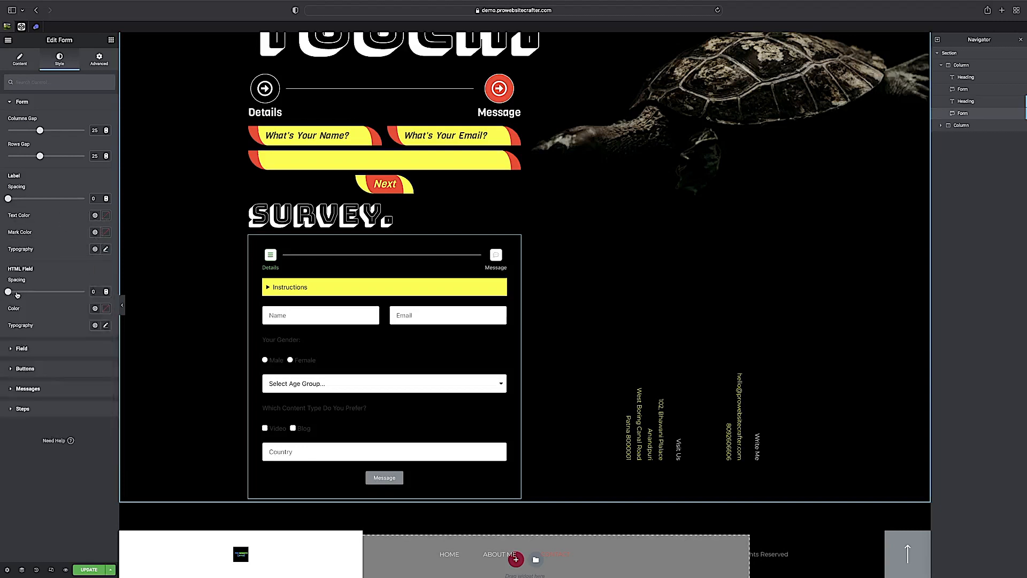
pyautogui.moveTo(8, 291); pyautogui.dragTo(80, 291)
pyautogui.press('super+z')
# Step: Set the HTML field color to the global Primary white and apply a global font to its typography
pyautogui.click(95, 309)
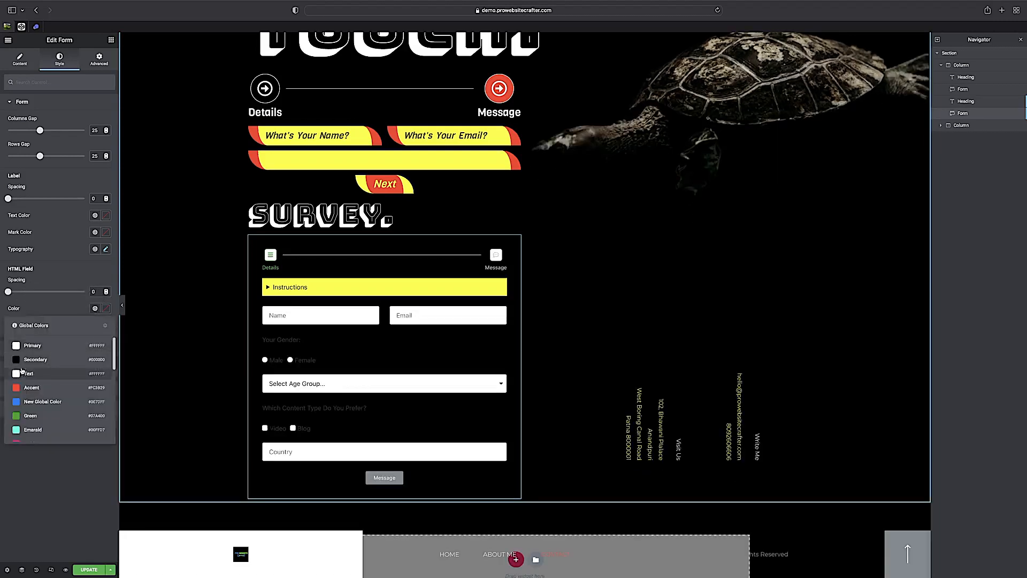
pyautogui.click(26, 348)
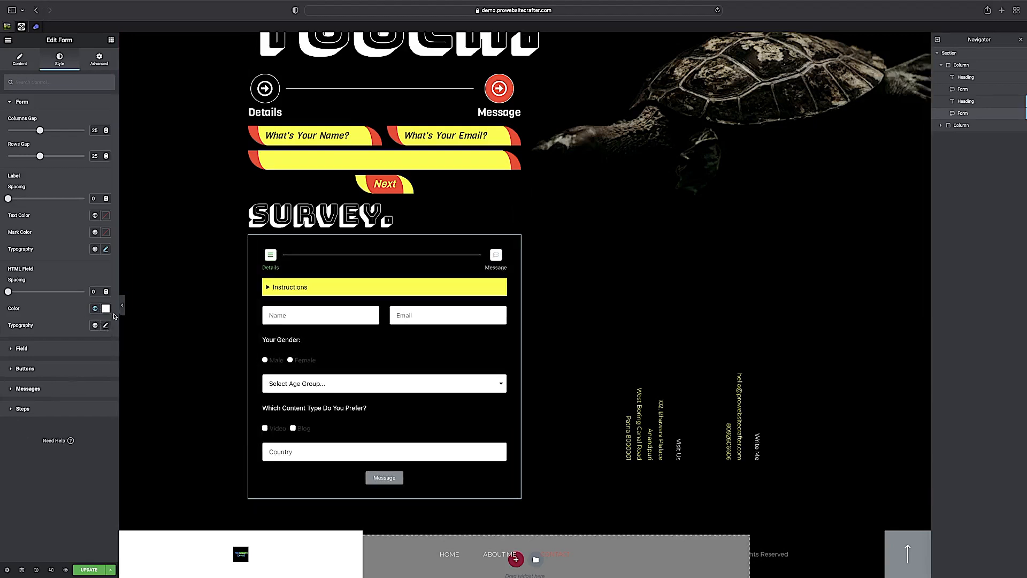
pyautogui.click(94, 325)
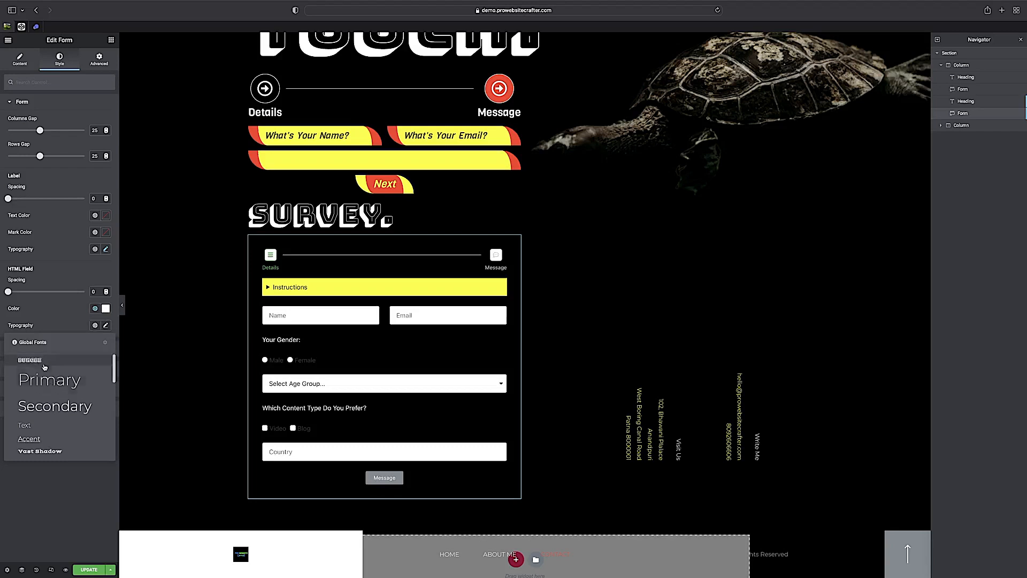
pyautogui.click(42, 361)
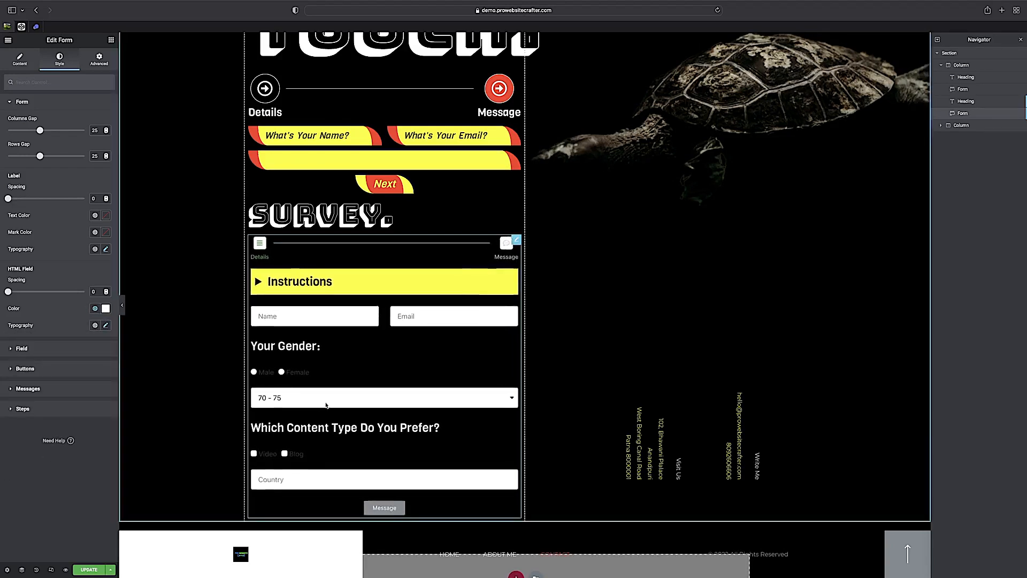
# Step: Set the survey form's field text color to global Primary and apply a global font to the field typography
pyautogui.click(45, 349)
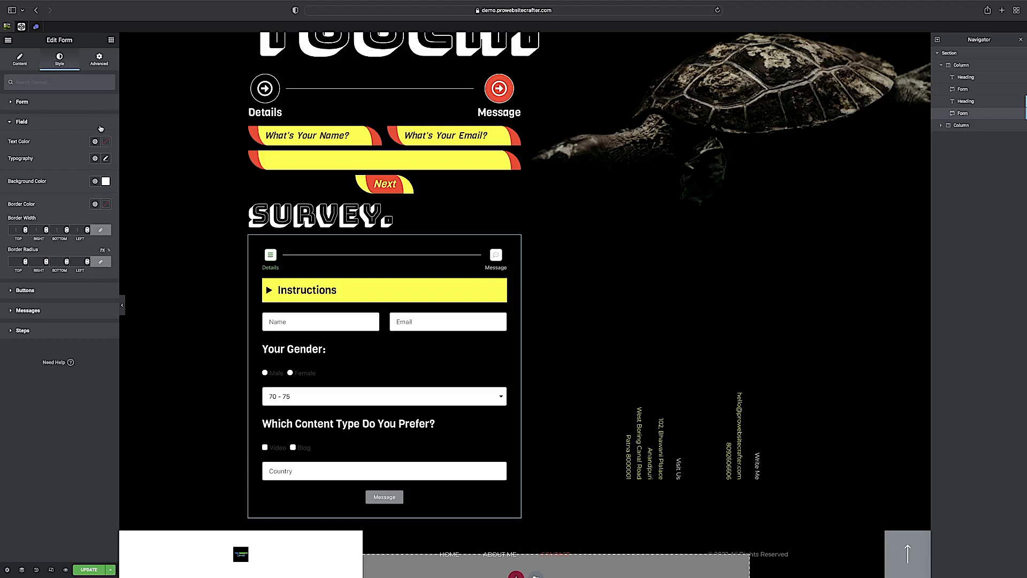
pyautogui.click(94, 141)
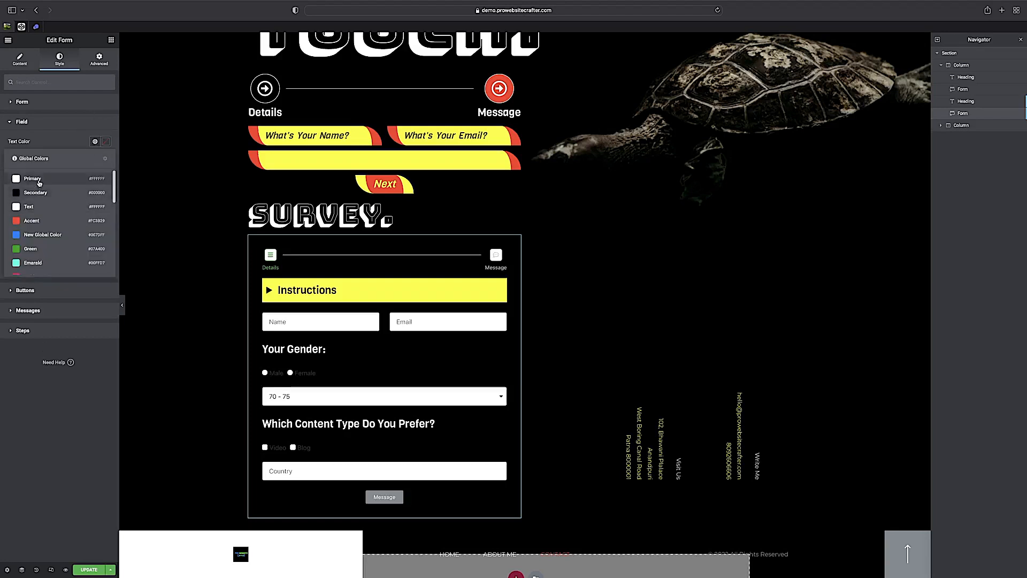
pyautogui.click(32, 178)
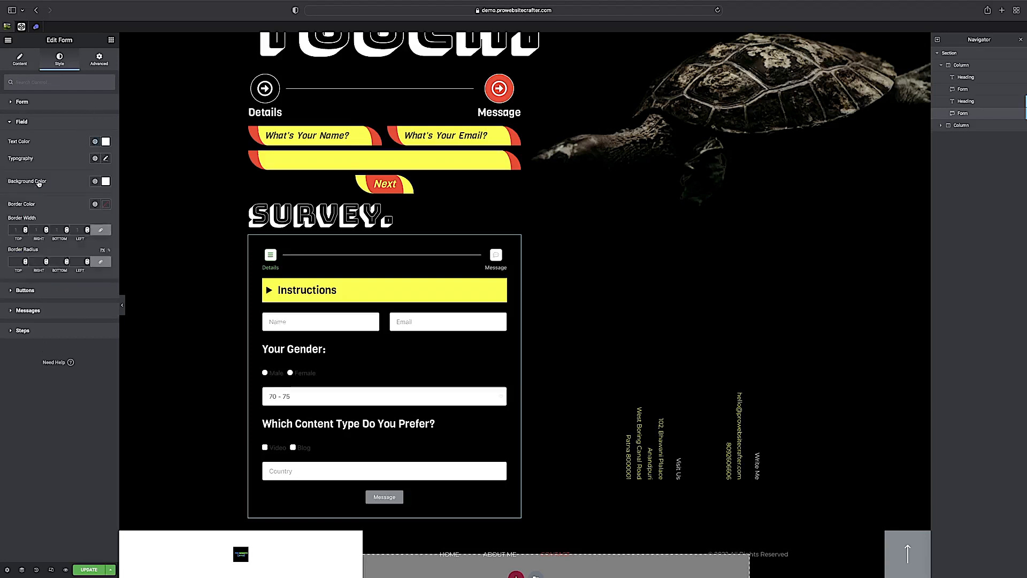
pyautogui.click(95, 159)
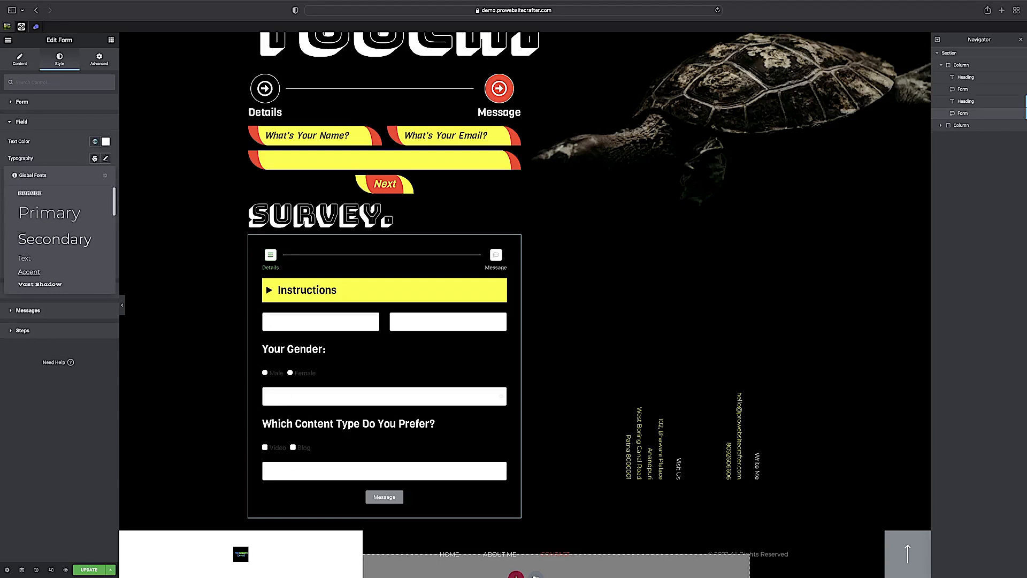
pyautogui.scroll(-1, 36, 282)
pyautogui.click(35, 276)
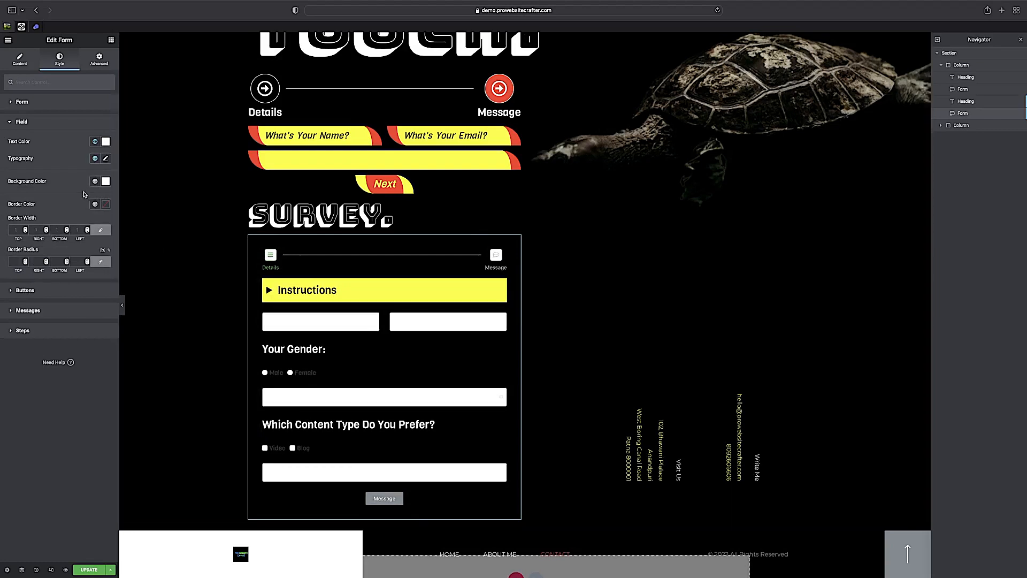
# Step: Set the survey form's field background color to the global yellow
pyautogui.click(95, 181)
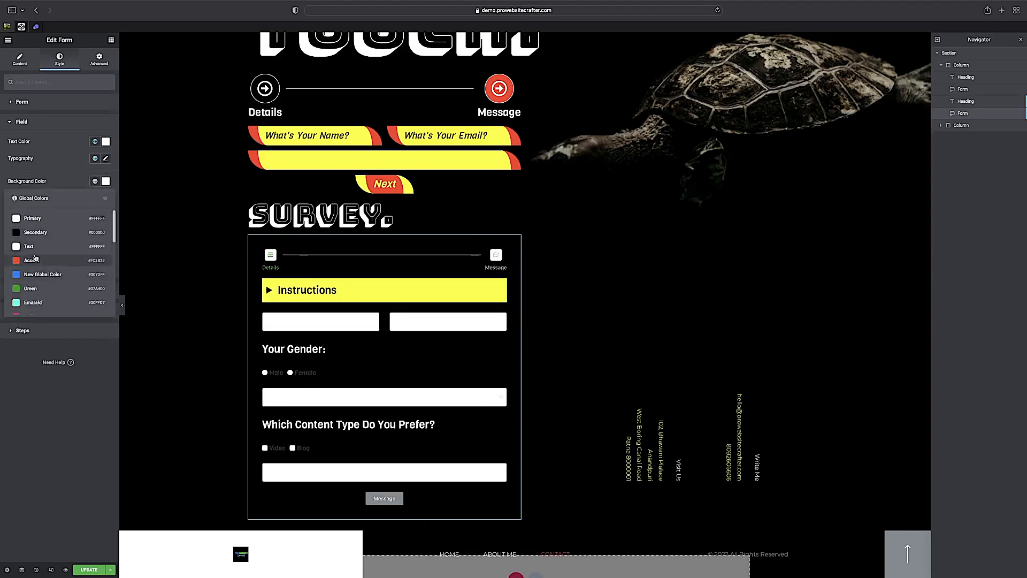
pyautogui.scroll(-1, 40, 292)
pyautogui.scroll(-1, 40, 292)
pyautogui.click(35, 291)
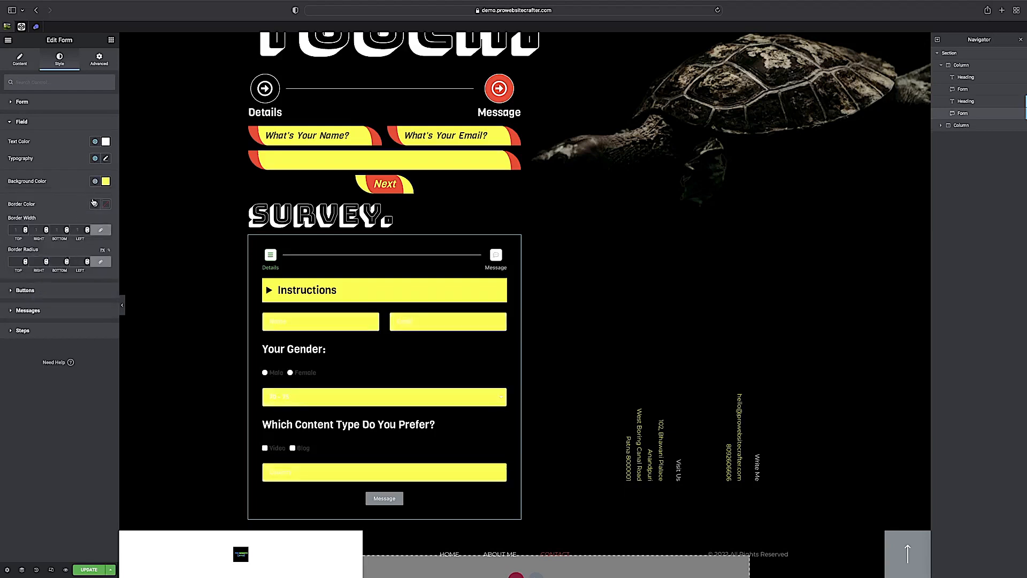
# Step: Set the survey form's field border color to global Accent red and its field text color to global Secondary black
pyautogui.click(94, 203)
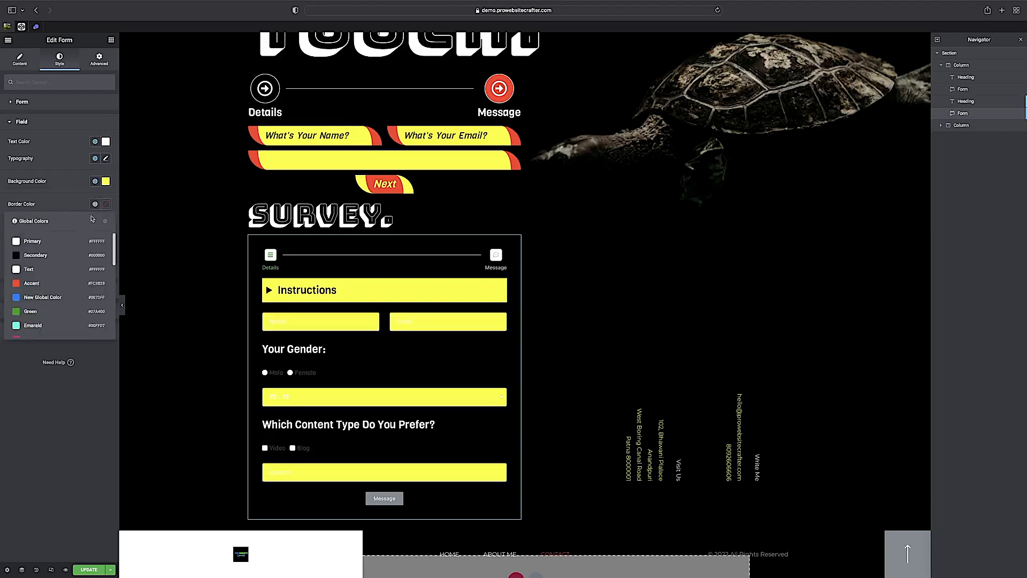
pyautogui.click(51, 288)
pyautogui.click(95, 141)
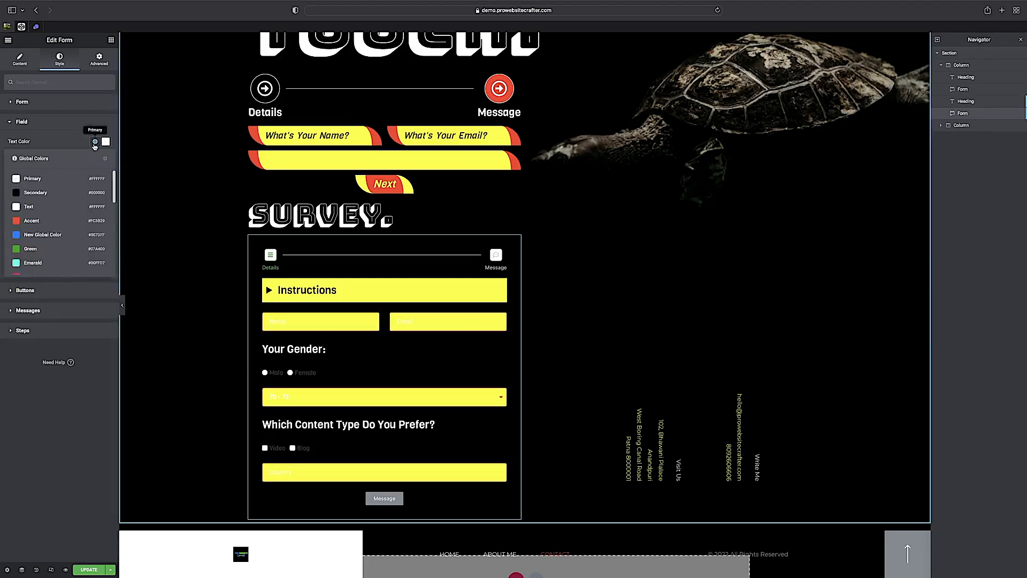
pyautogui.click(35, 194)
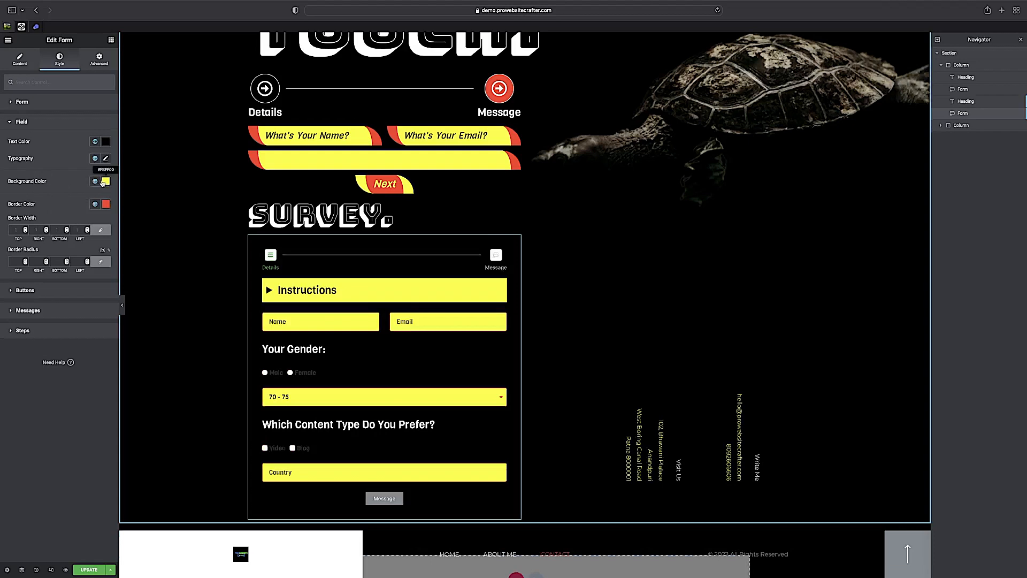
# Step: Unlink the field border widths and set them to 25 on the right and left, with 0 on the top and bottom
pyautogui.click(87, 229)
pyautogui.click(87, 231)
pyautogui.click(101, 231)
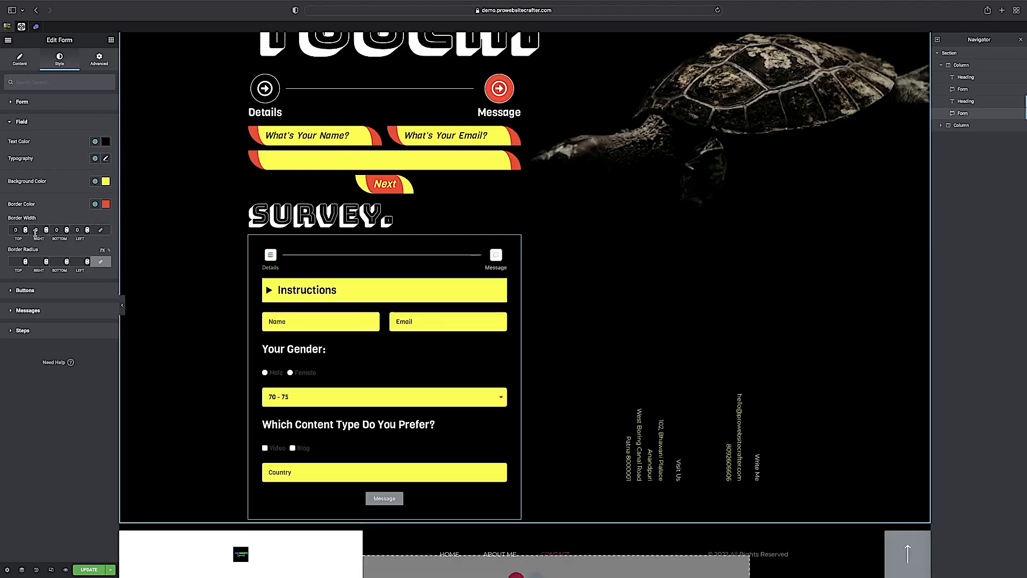
pyautogui.press('Right')
pyautogui.press('BackSpace')
pyautogui.write('25')
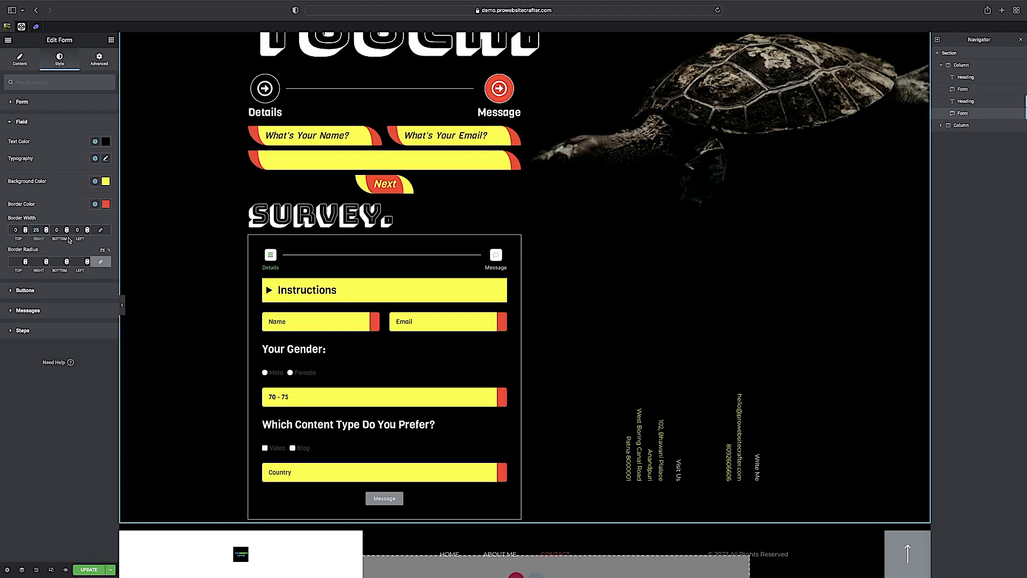
pyautogui.write('25')
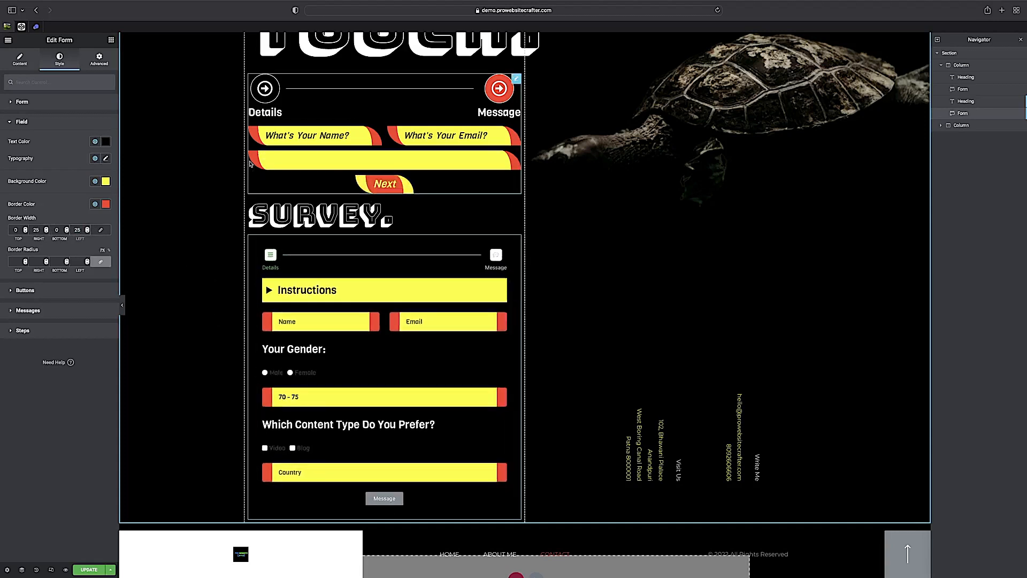
# Step: Unlink the field border radius values and set right and left to 100, with top and bottom at 0
pyautogui.click(102, 261)
pyautogui.click(81, 262)
pyautogui.write('50')
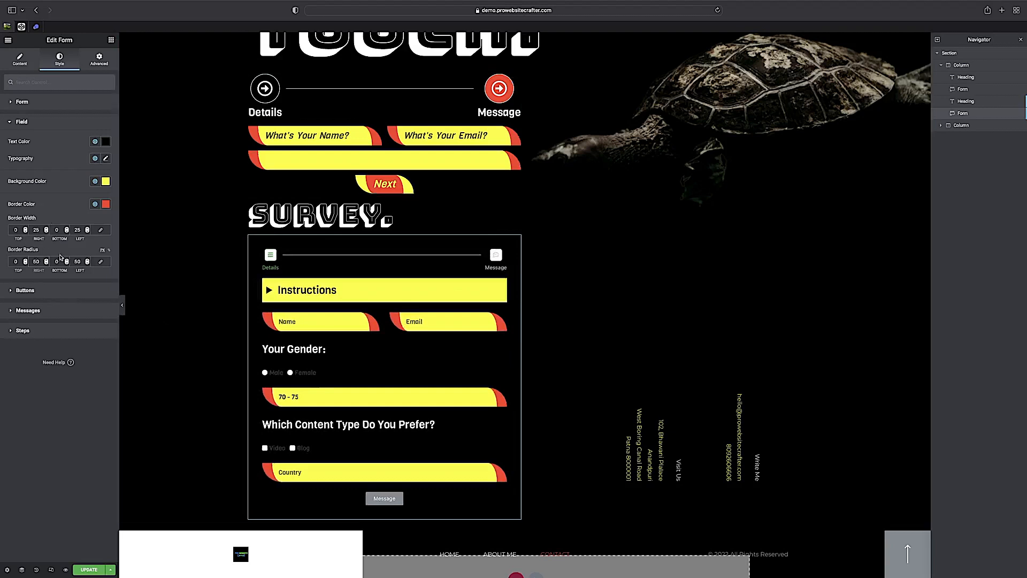
pyautogui.write('100')
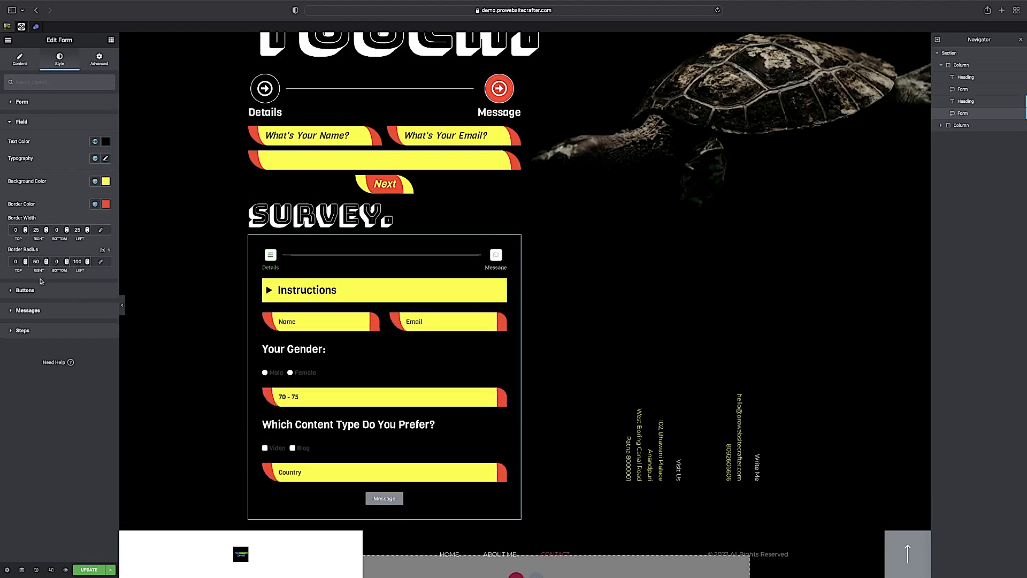
pyautogui.doubleClick(35, 261)
pyautogui.write('100')
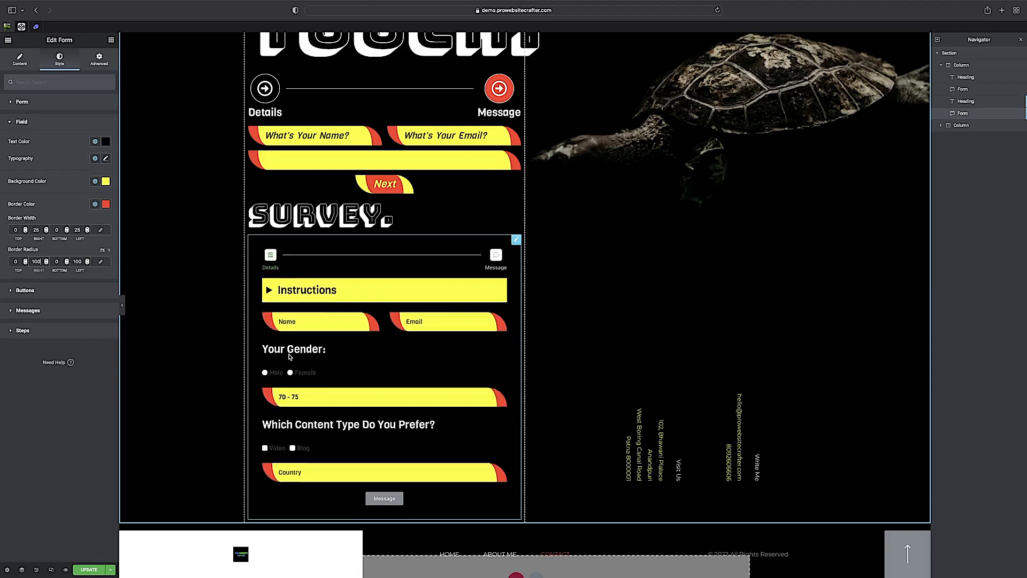
# Step: Apply a global font to the typography of the survey form's buttons
pyautogui.click(25, 290)
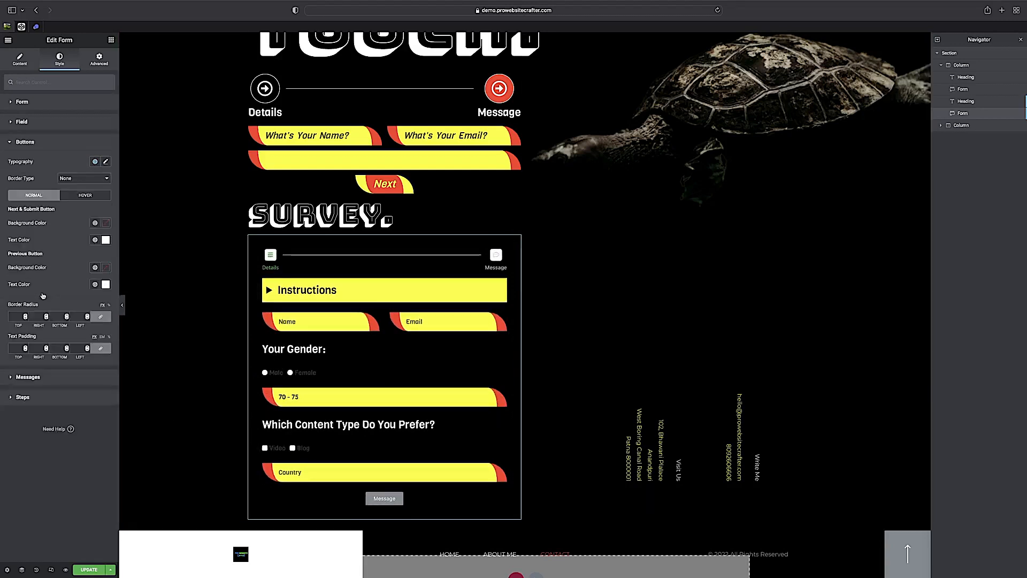
pyautogui.click(96, 162)
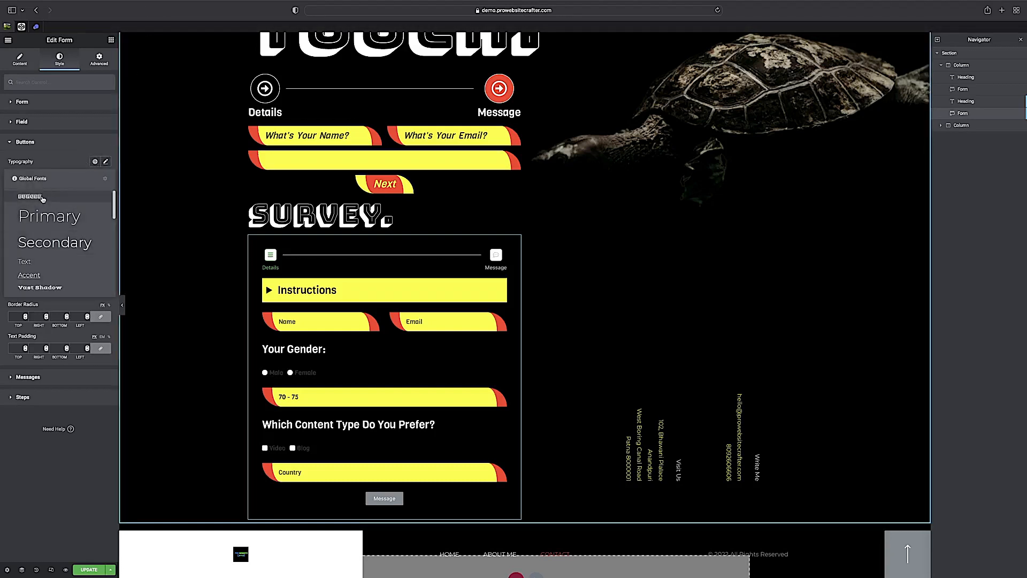
pyautogui.click(94, 161)
# Step: Give the buttons a Groove border with a width of 25 on the right and left and 0 on the top and bottom
pyautogui.click(81, 179)
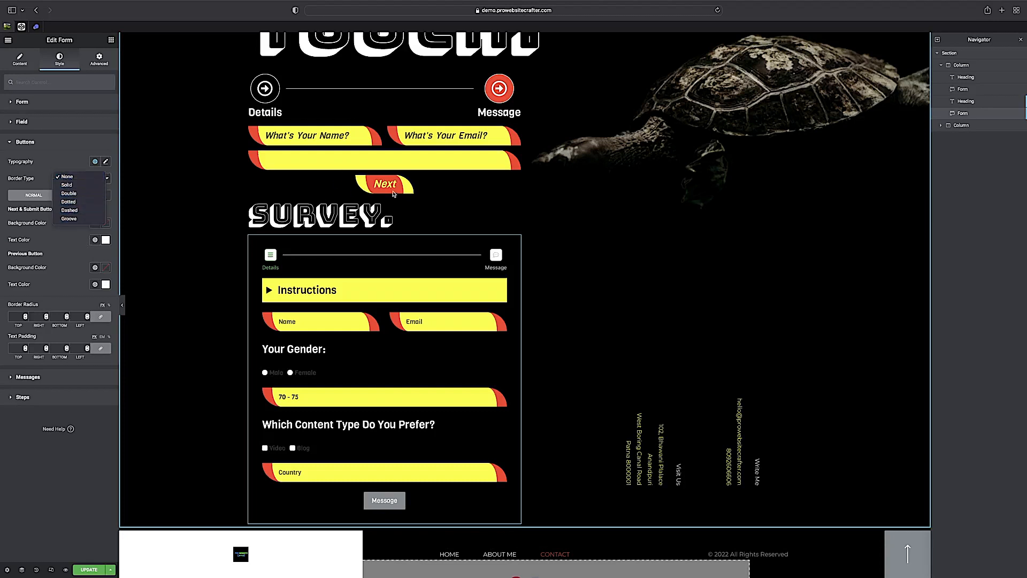
pyautogui.click(75, 185)
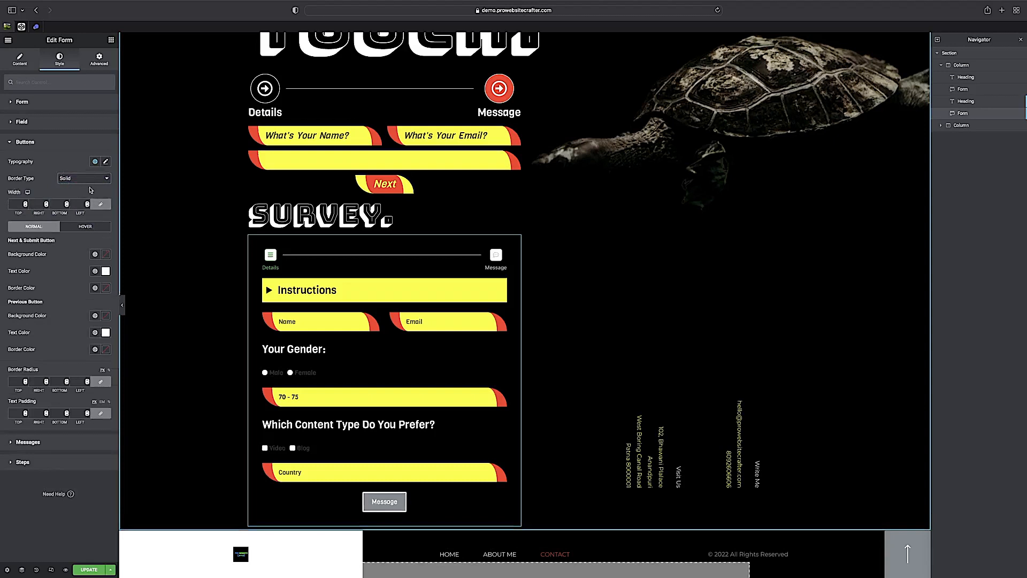
pyautogui.click(75, 178)
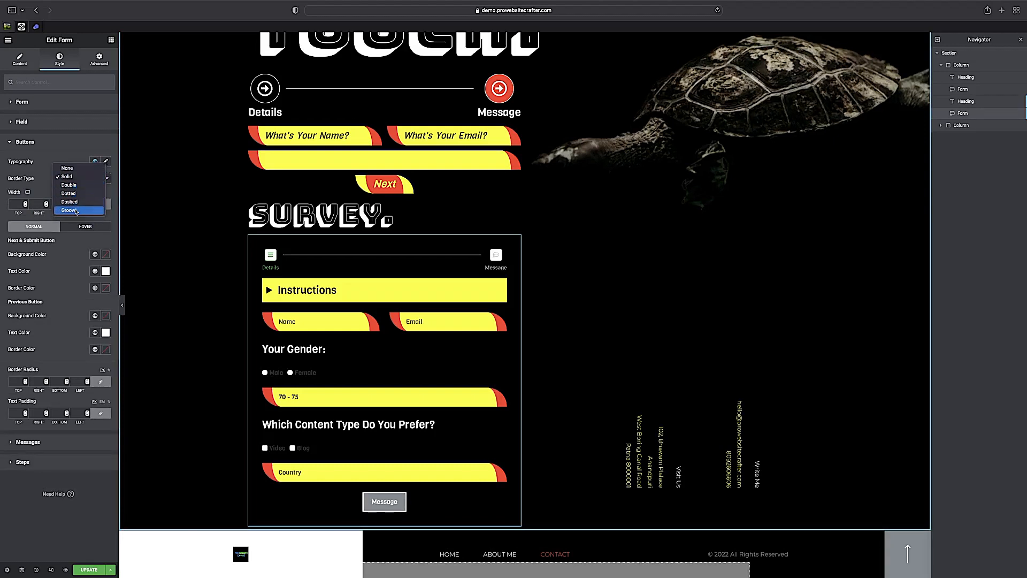
pyautogui.click(77, 211)
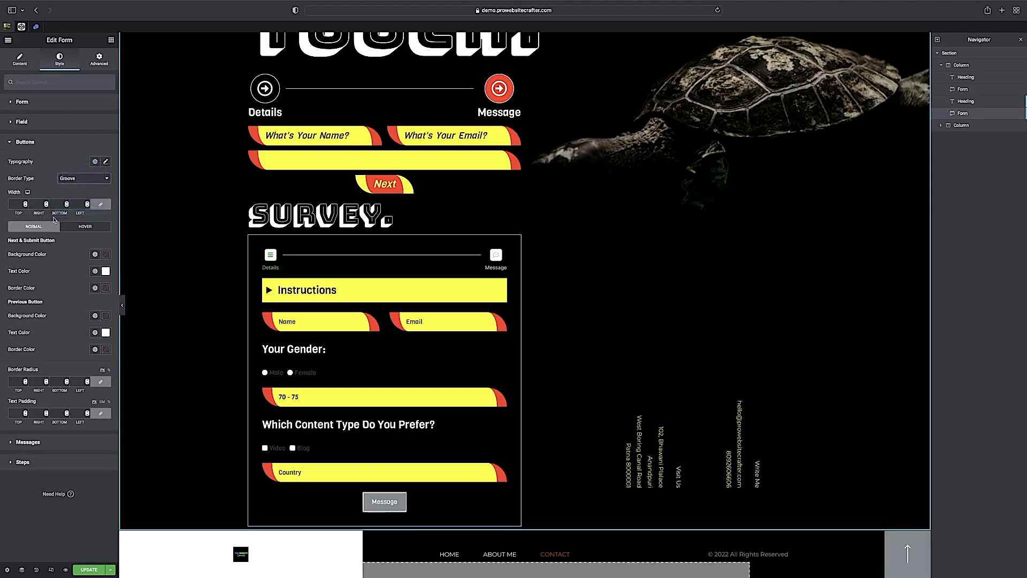
pyautogui.write('25')
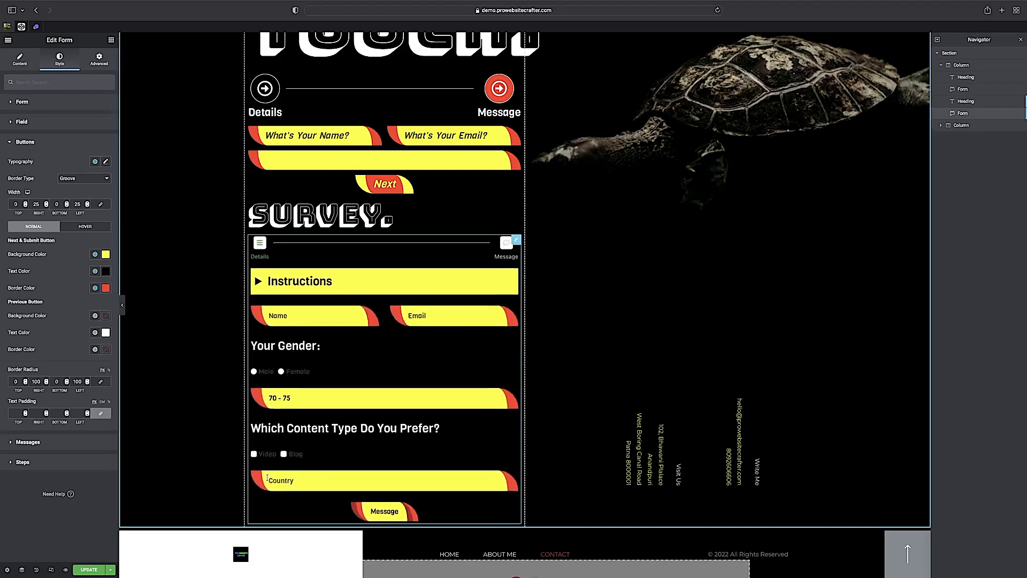
# Step: Set the Next & Submit button's hover-state border color to the global yellow
pyautogui.click(85, 226)
pyautogui.click(95, 288)
pyautogui.click(32, 414)
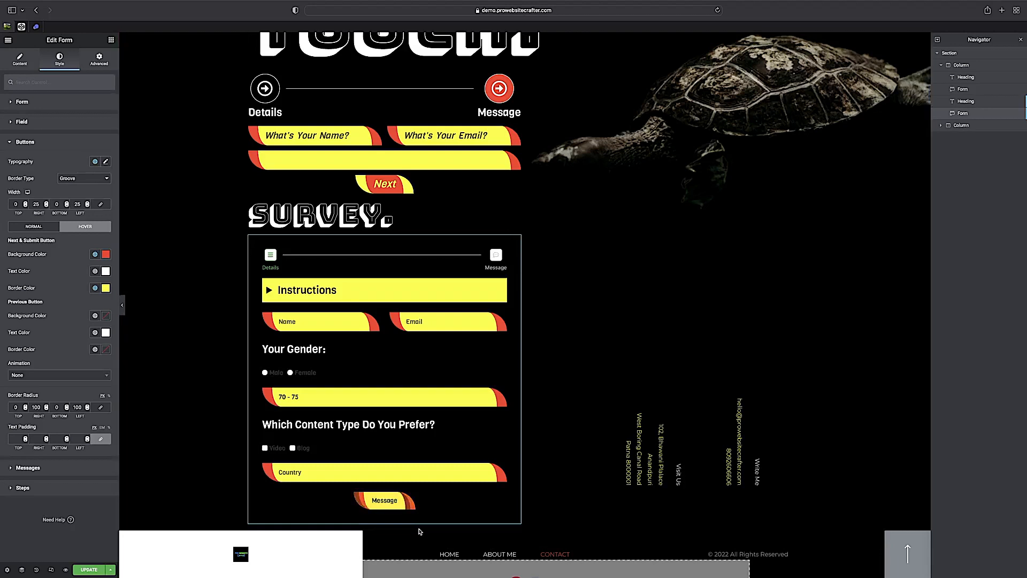
# Step: Set the Previous button's hover-state background color to yellow and its text color to black
pyautogui.click(95, 317)
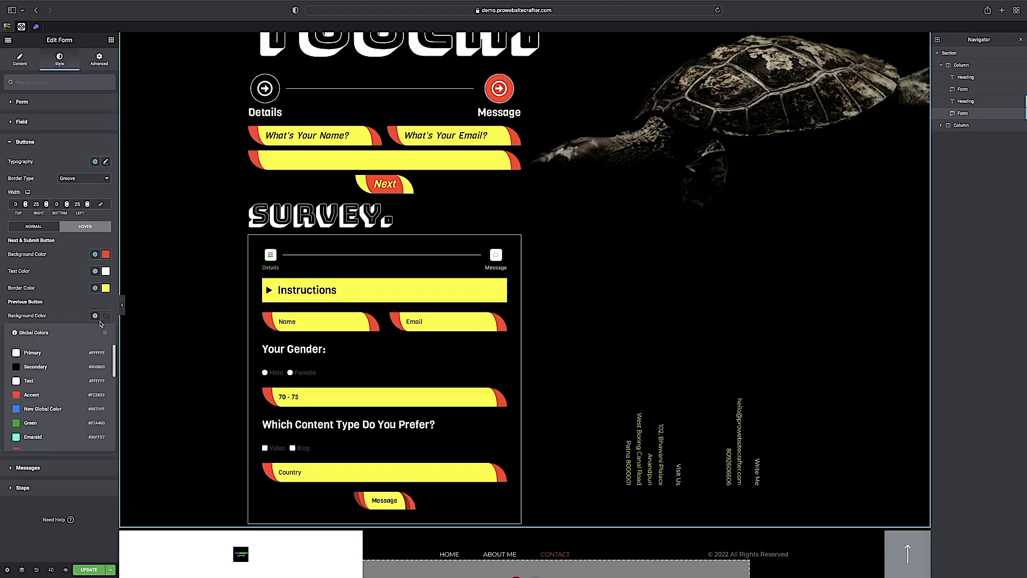
pyautogui.click(103, 349)
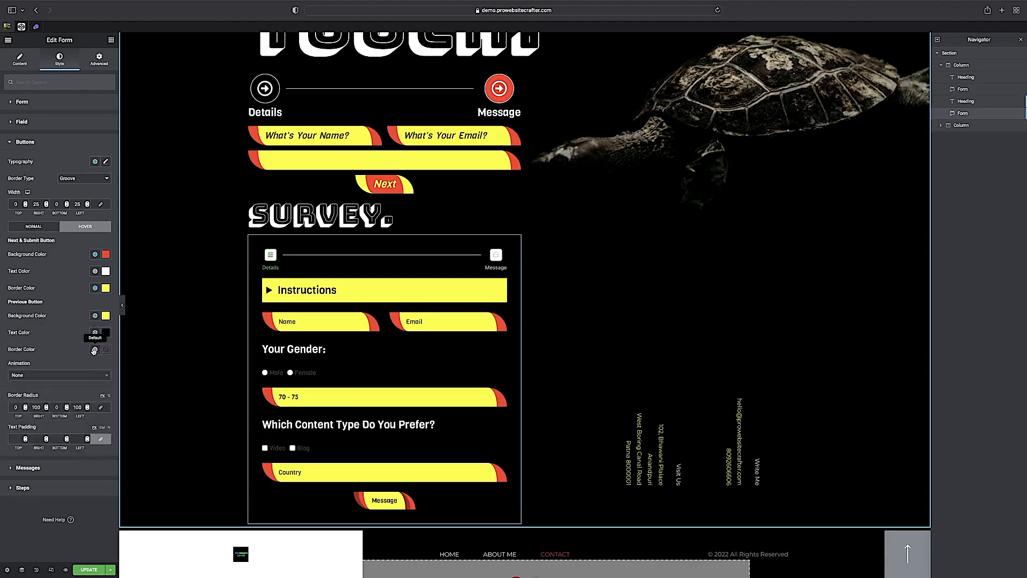
pyautogui.click(95, 350)
# Step: Set the Previous button's normal-state colors to an Accent red background, Secondary black text and a yellow border
pyautogui.click(34, 226)
pyautogui.click(95, 316)
pyautogui.click(65, 395)
pyautogui.click(95, 332)
pyautogui.click(66, 384)
pyautogui.click(95, 350)
pyautogui.click(66, 386)
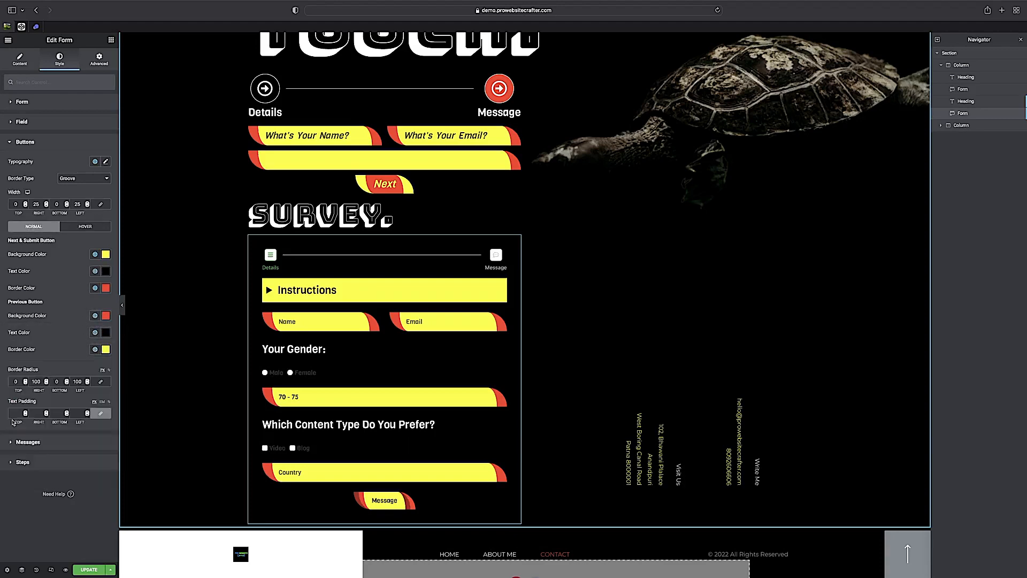
# Step: Set the Previous button's normal-state text color to the global white
pyautogui.click(95, 333)
pyautogui.click(64, 397)
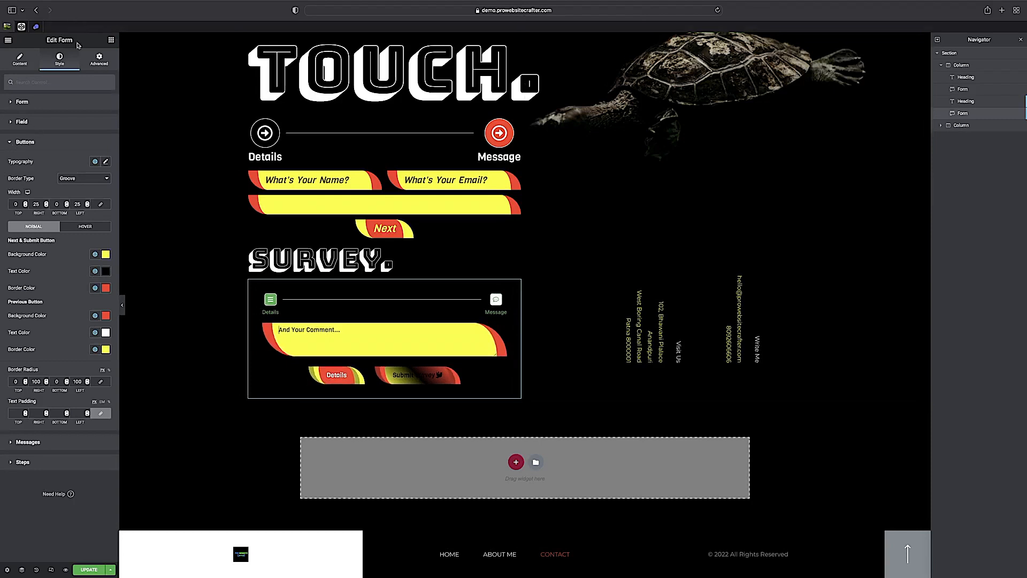
# Step: Duplicate the #sub gradient rule in the survey form's custom CSS, placing the copy directly below the original
pyautogui.click(94, 64)
pyautogui.scroll(-5, 20, 371)
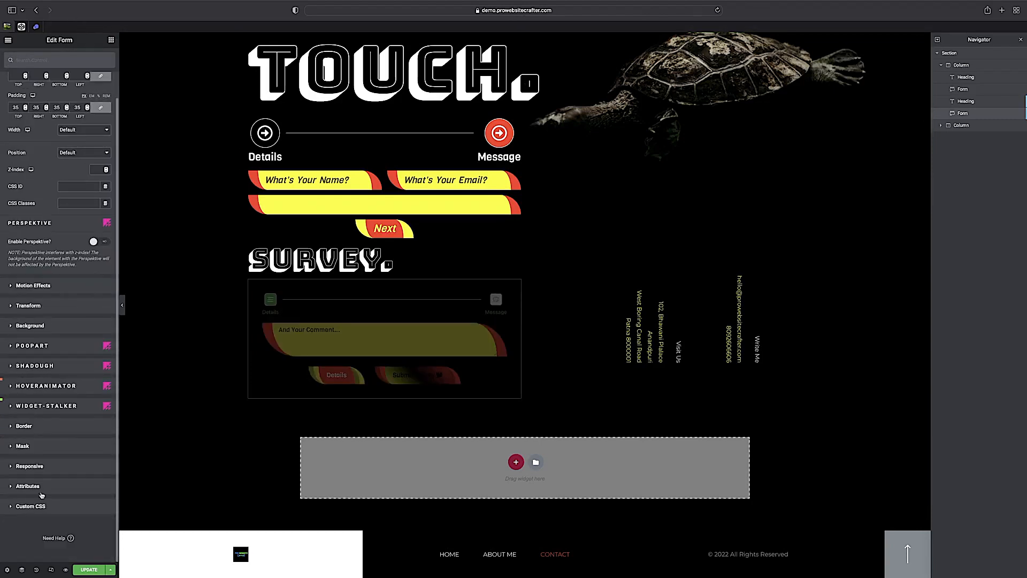
pyautogui.click(34, 502)
pyautogui.moveTo(33, 290); pyautogui.dragTo(28, 258)
pyautogui.press('super+c')
pyautogui.click(34, 290)
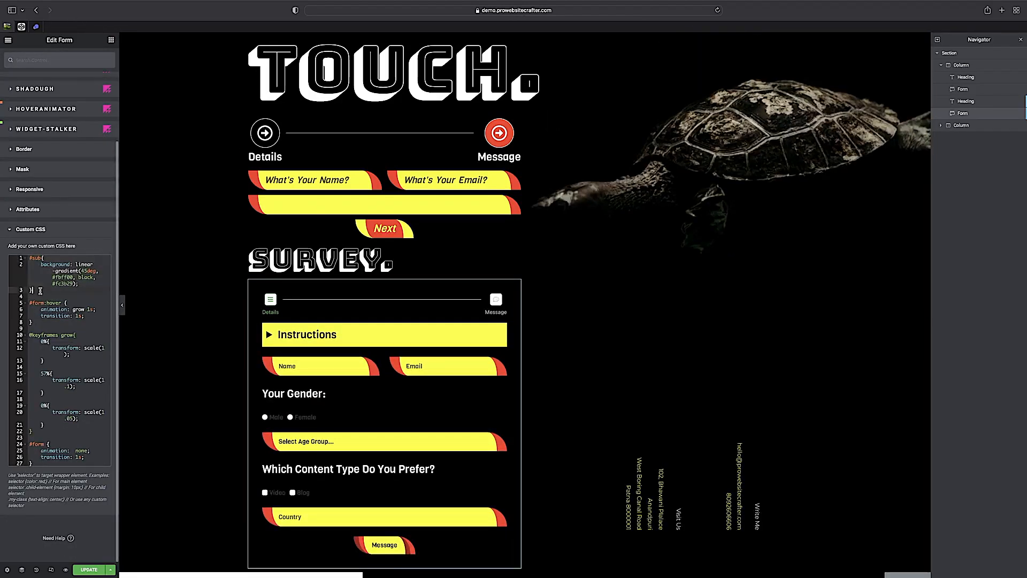
pyautogui.press('Return')
pyautogui.press('Return')
pyautogui.press('super+v')
# Step: Change the copied rule's selector to #sub:hover and the original #sub gradient's middle color to white
pyautogui.click(41, 303)
pyautogui.write(':hover')
pyautogui.moveTo(95, 277); pyautogui.dragTo(79, 278)
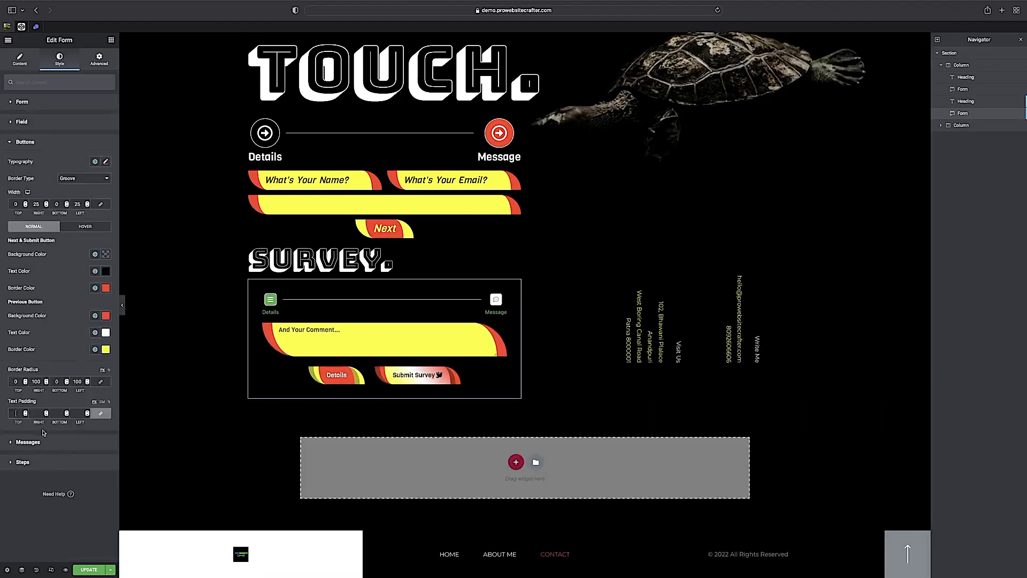
# Step: Unlink the buttons' text padding and set it to 10 on the top and bottom and 100 on the right and left
pyautogui.click(107, 413)
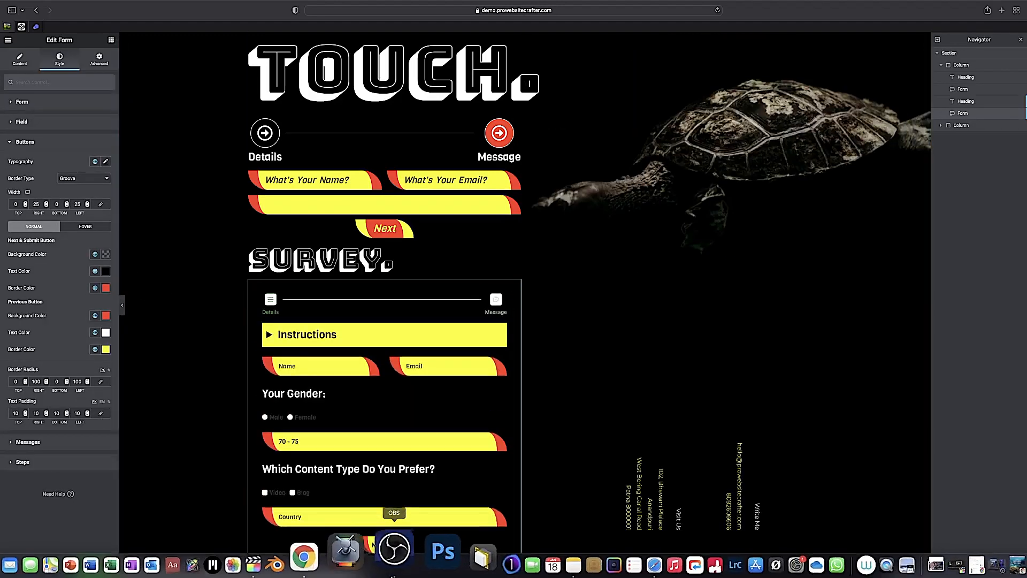
pyautogui.scroll(-3, 372, 450)
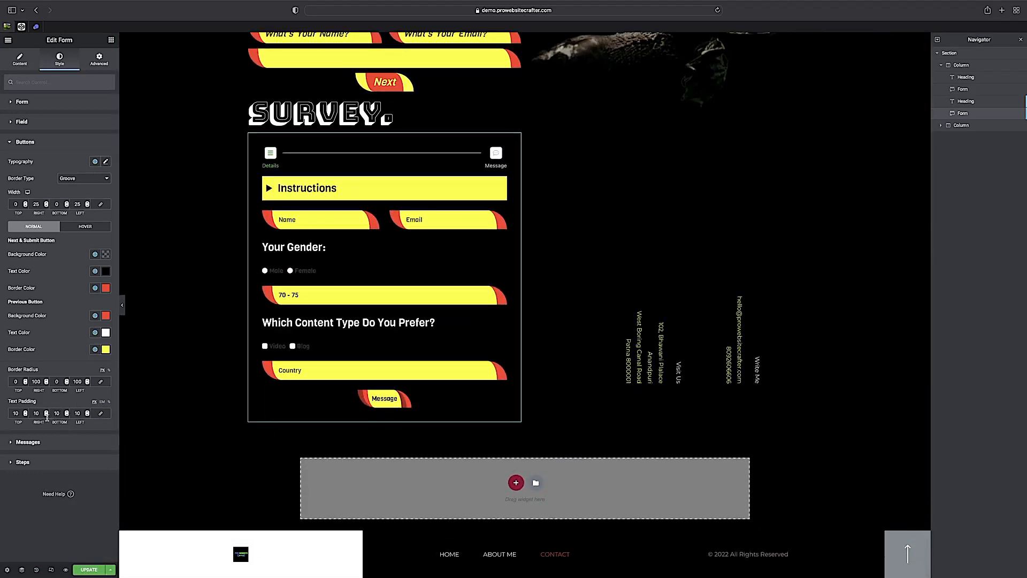
pyautogui.click(38, 413)
pyautogui.write('0')
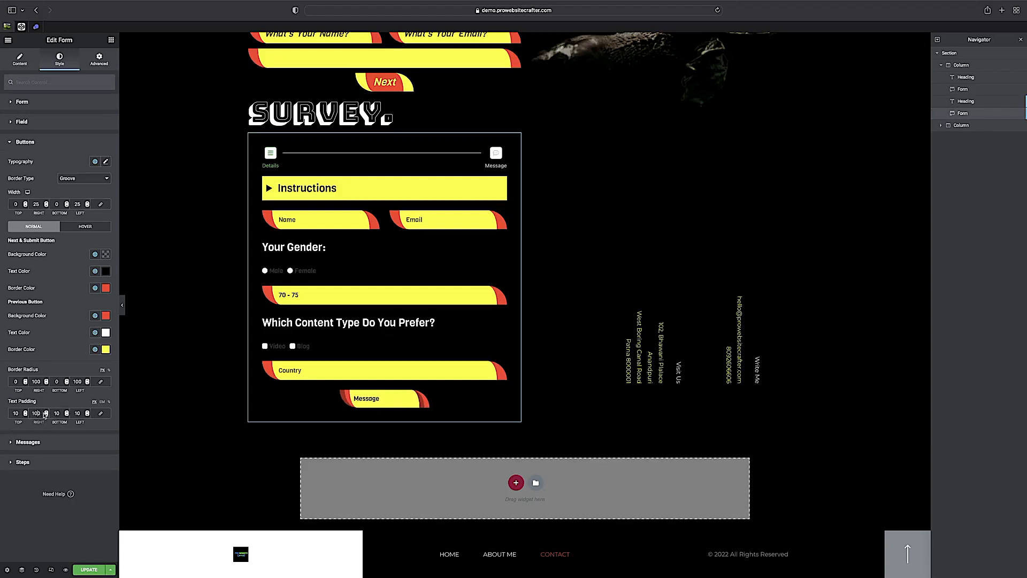
pyautogui.click(77, 413)
pyautogui.write('0')
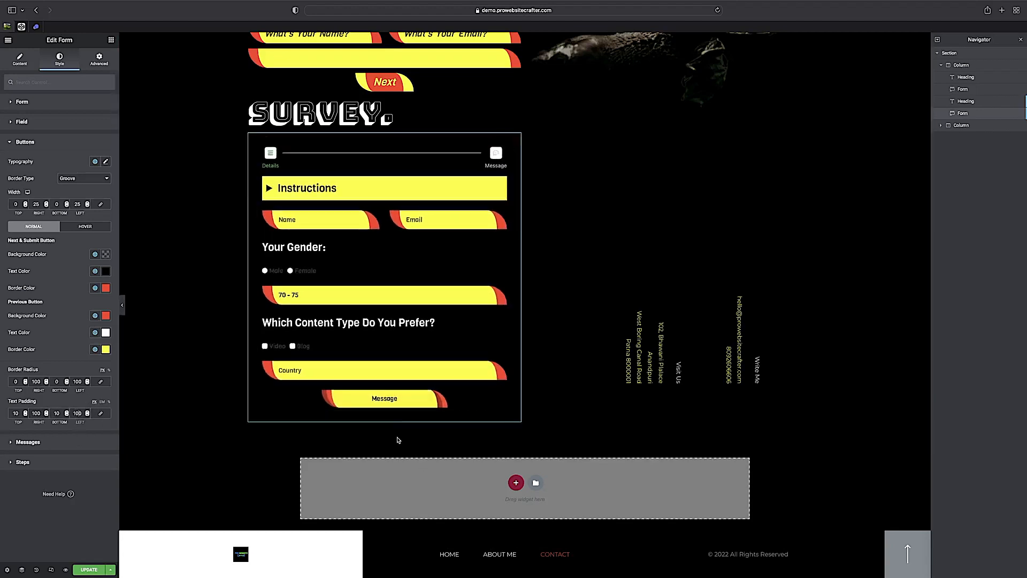
# Step: Set the form's label text color to the global white and its required mark color to yellow
pyautogui.click(324, 278)
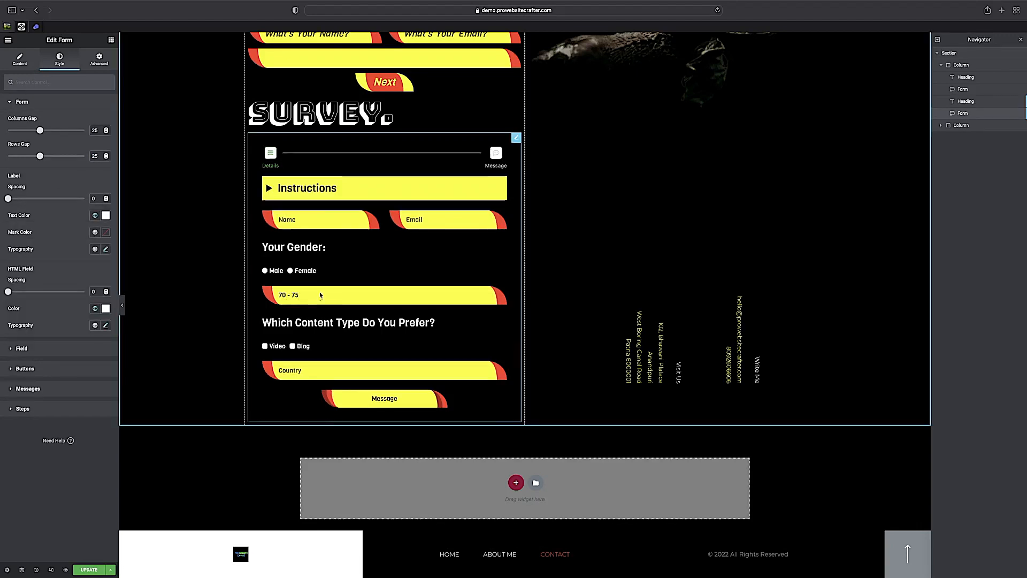
pyautogui.click(95, 215)
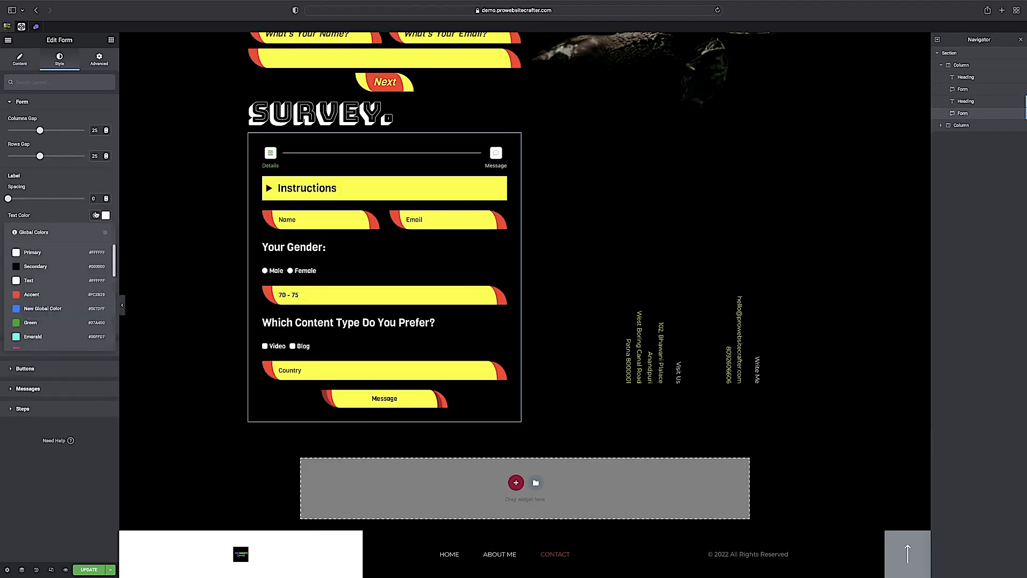
pyautogui.click(309, 273)
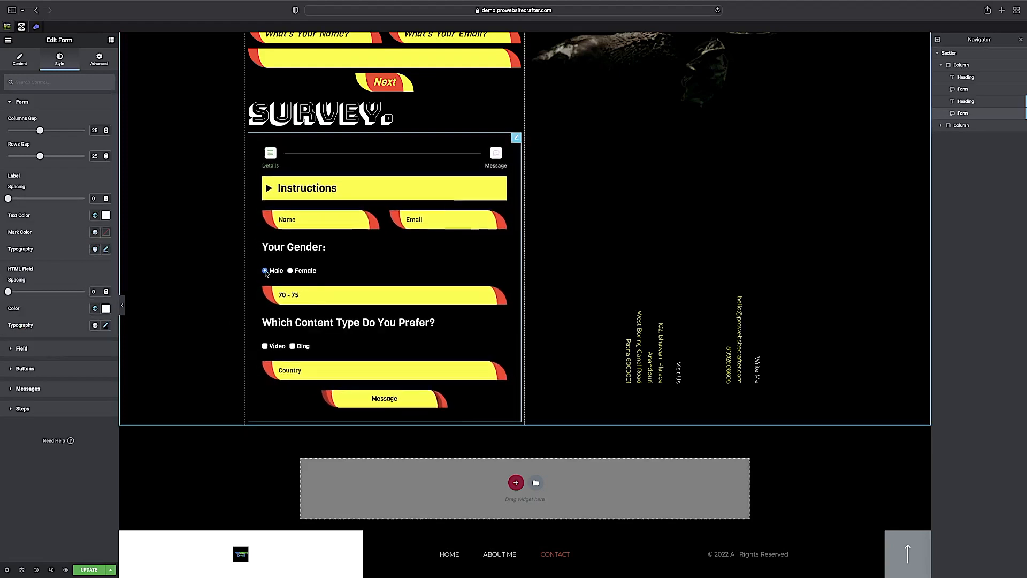
pyautogui.click(95, 232)
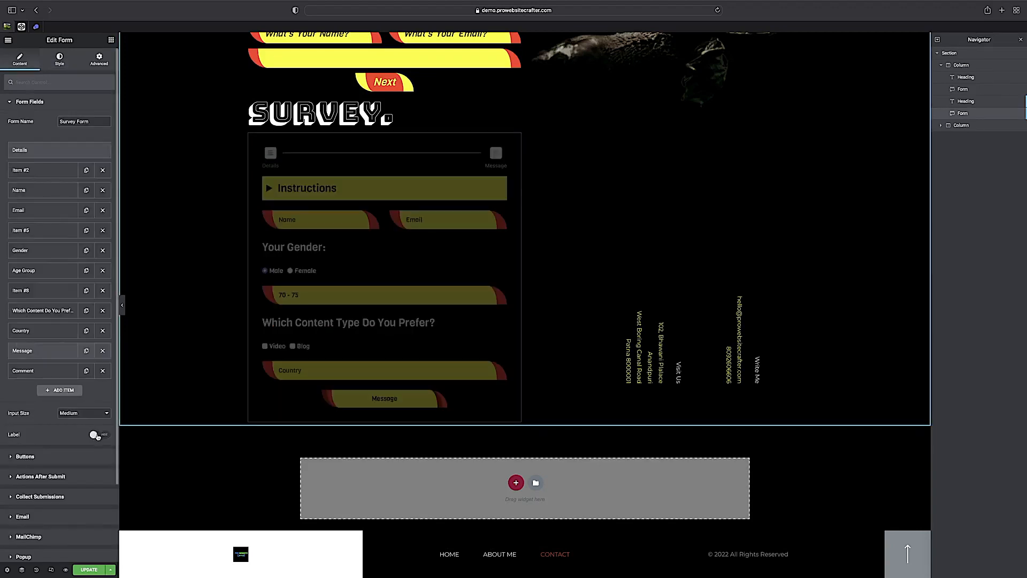
# Step: Turn on the survey form's field labels to check their styling, and turn them off again
pyautogui.click(95, 435)
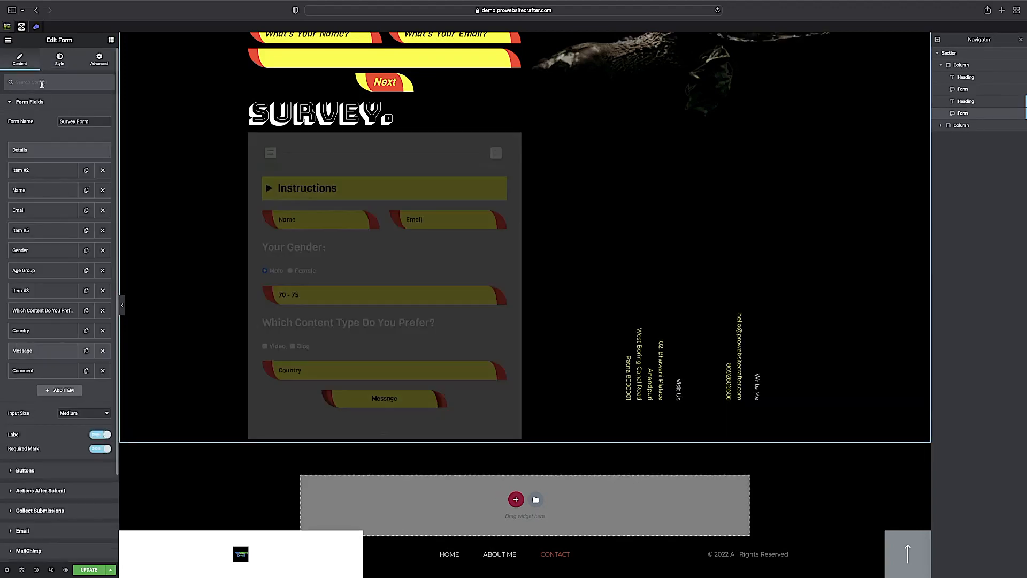
pyautogui.click(67, 62)
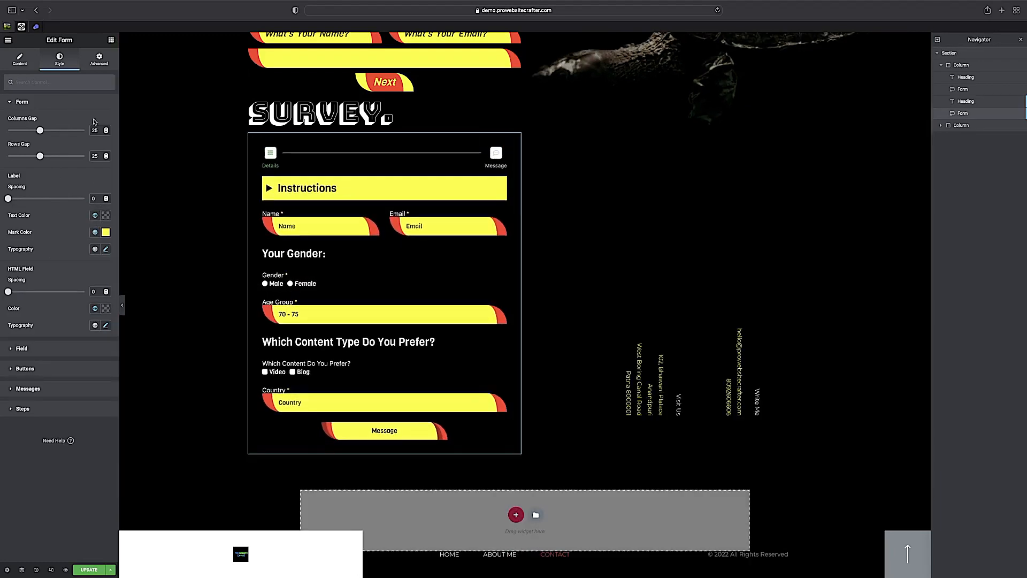
pyautogui.click(20, 59)
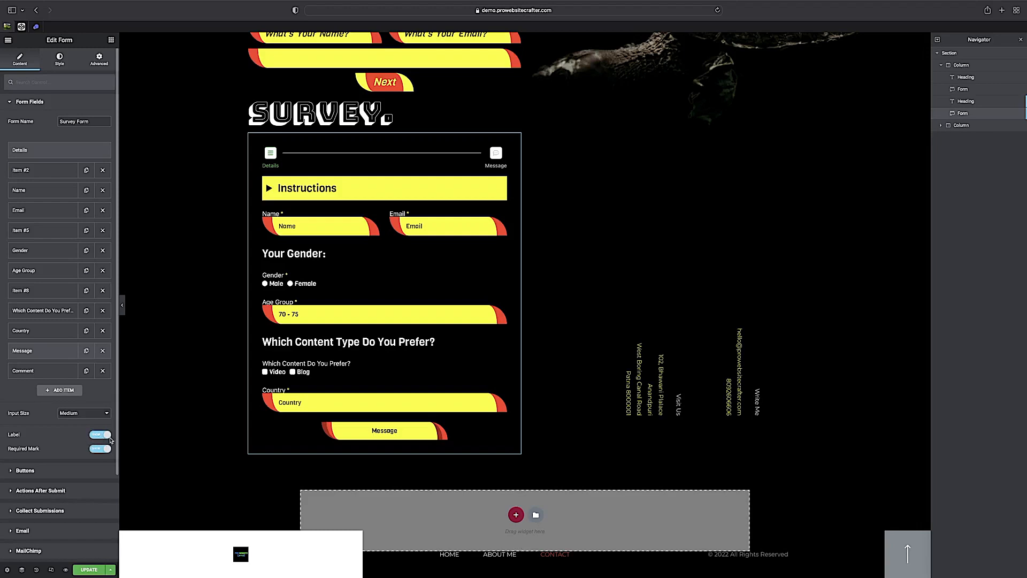
pyautogui.click(101, 435)
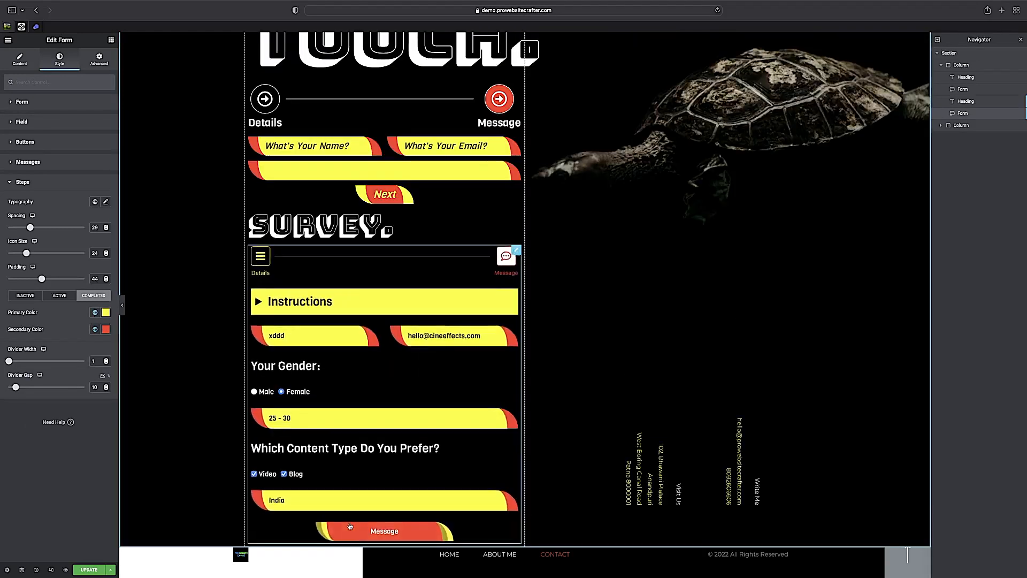
# Step: Advance the filled-in survey to its Message step and open the typography settings for the form's messages
pyautogui.click(350, 526)
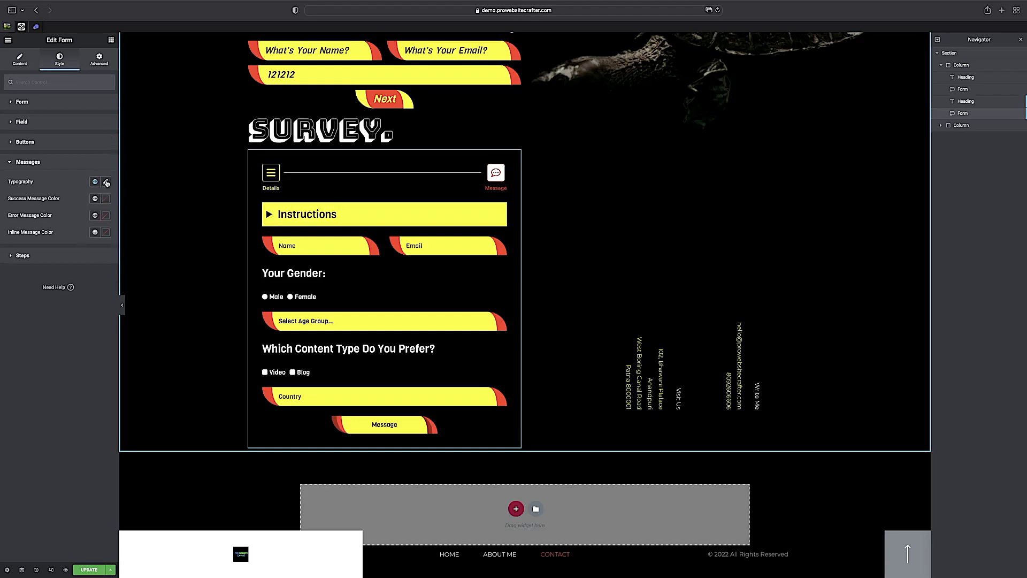
pyautogui.click(107, 182)
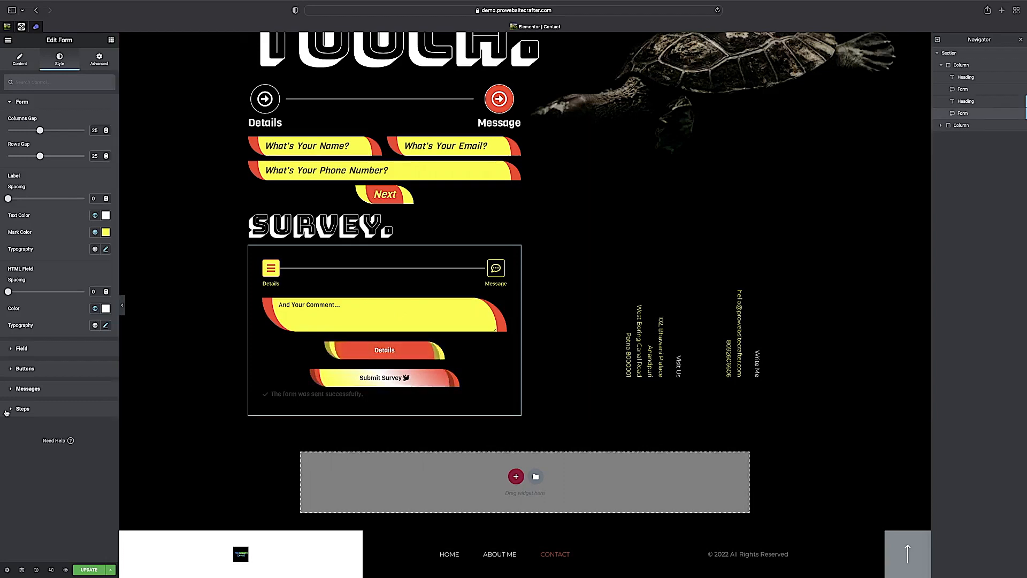
# Step: Set the buttons' right and left text padding to 75
pyautogui.click(32, 368)
pyautogui.write('75')
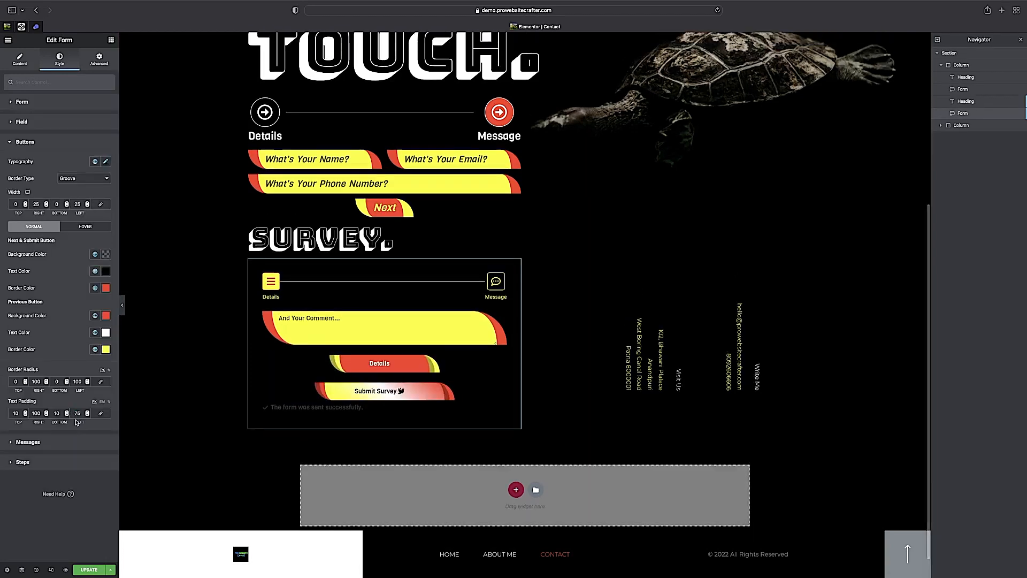
pyautogui.doubleClick(41, 413)
pyautogui.write('75')
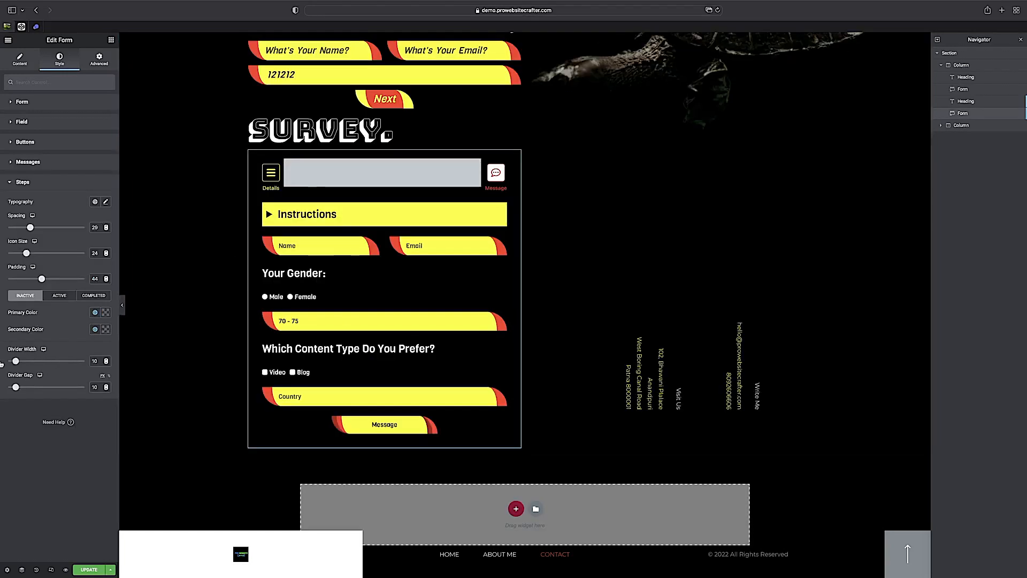
# Step: Set the step indicator's divider width to 1 and its divider gap to 0
pyautogui.moveTo(16, 361); pyautogui.dragTo(11, 373)
pyautogui.moveTo(16, 387); pyautogui.dragTo(20, 389)
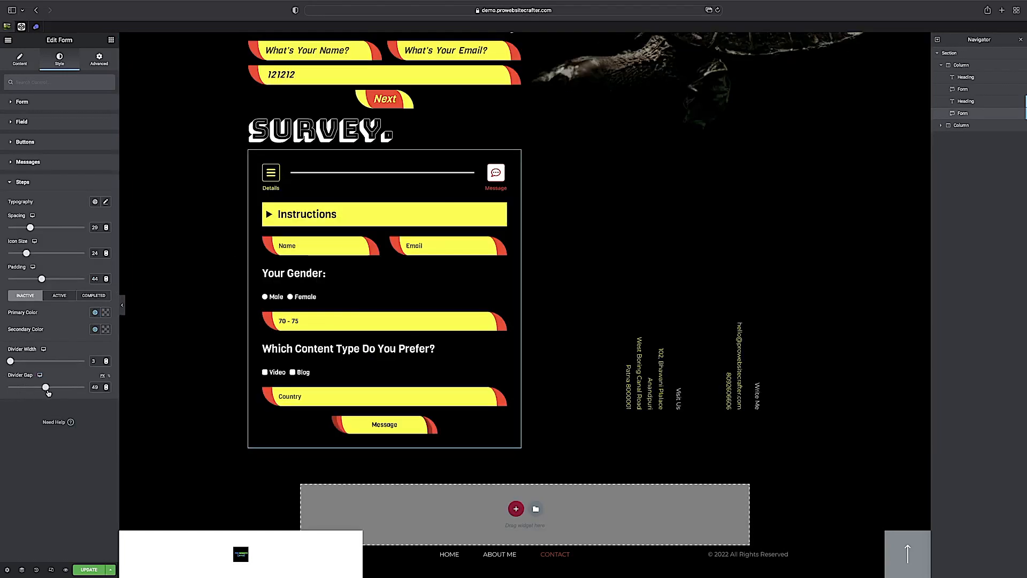
pyautogui.moveTo(118, 402); pyautogui.dragTo(162, 419)
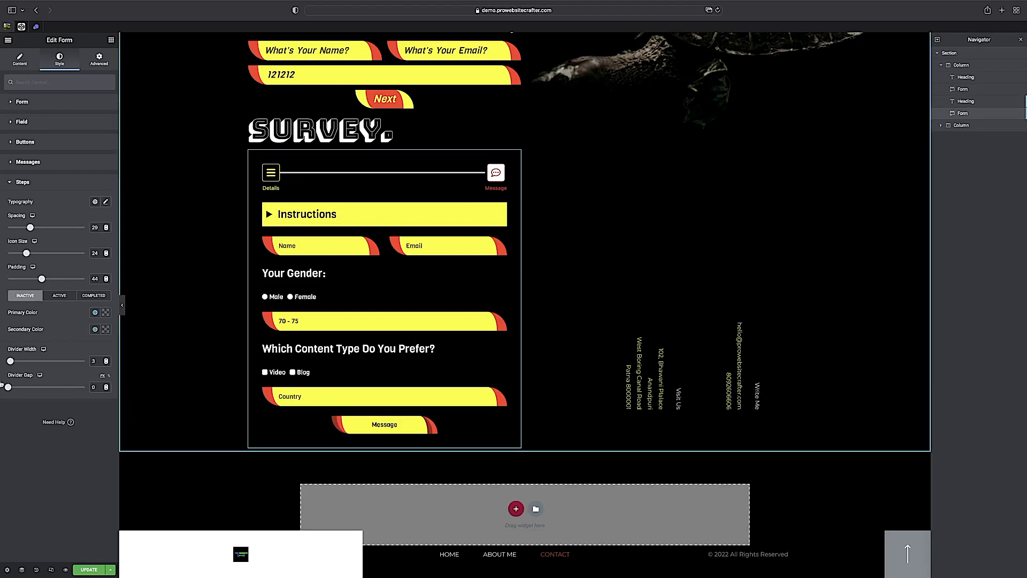
pyautogui.moveTo(45, 386); pyautogui.dragTo(2, 383)
pyautogui.click(106, 363)
pyautogui.click(106, 364)
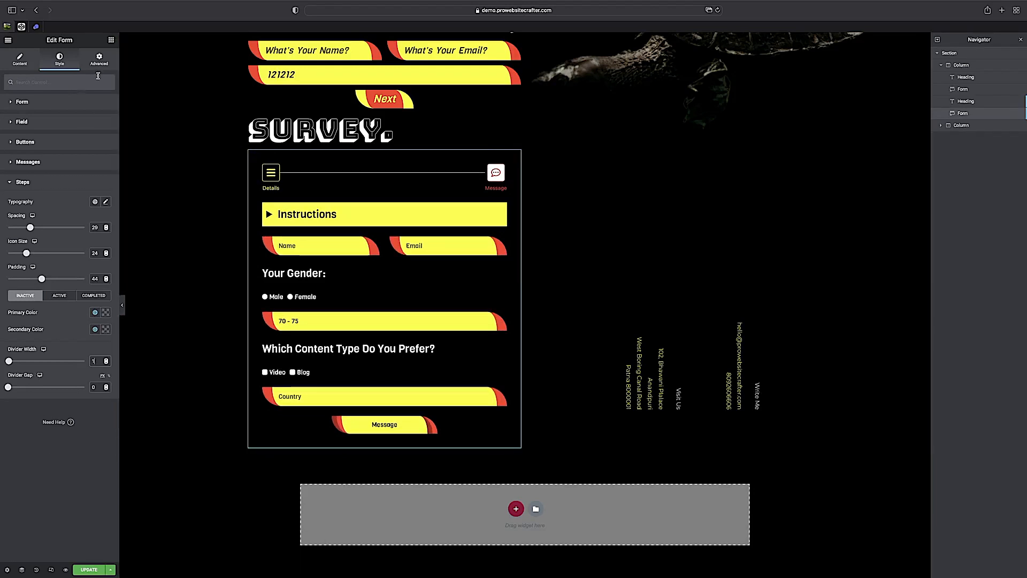
# Step: Add a custom CSS rule giving .e-form__indicators__indicator__separator a background-color of #fbff00 below the #sub:hover rule
pyautogui.click(100, 59)
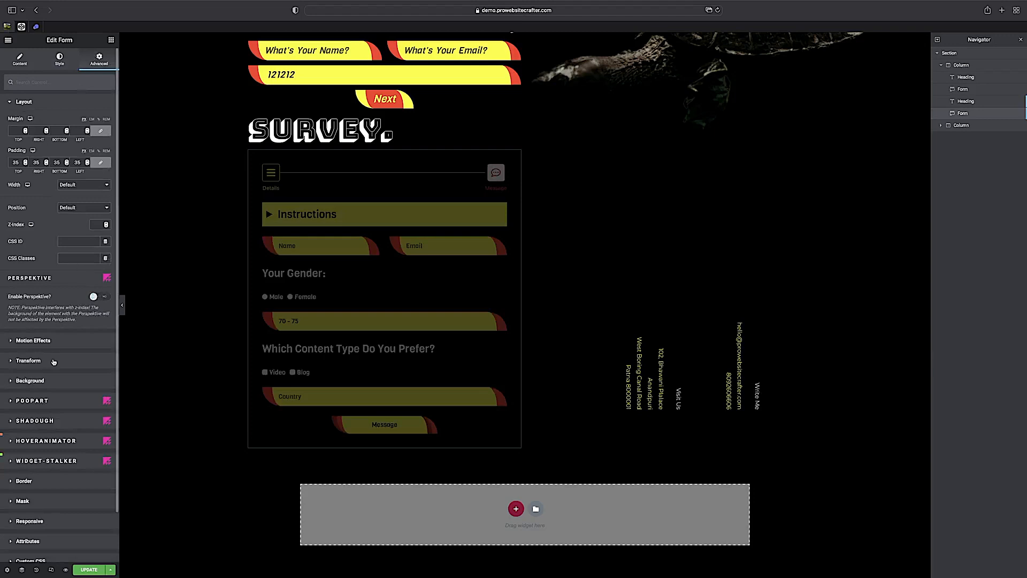
pyautogui.scroll(-2, 53, 359)
pyautogui.click(28, 506)
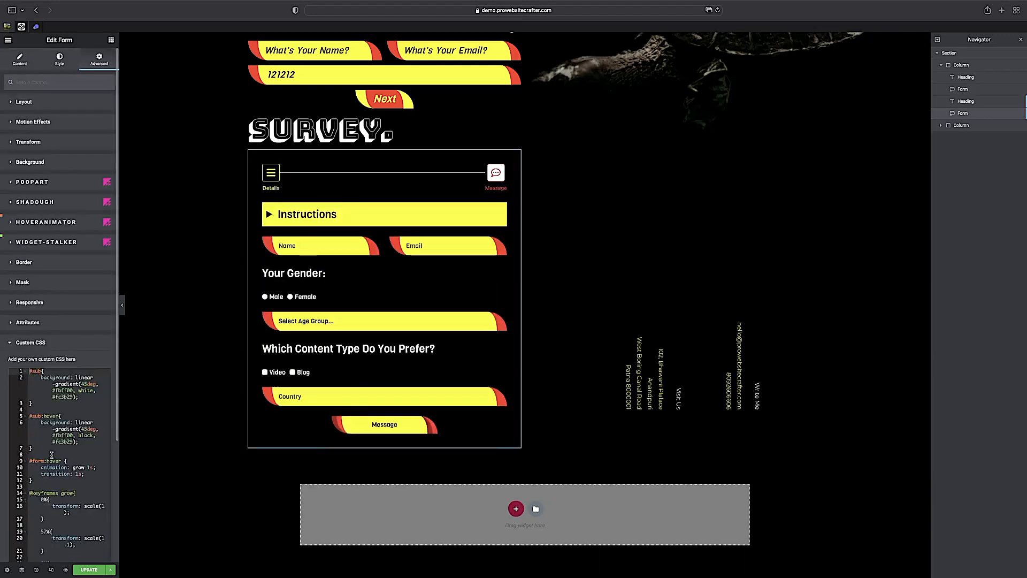
pyautogui.click(43, 463)
pyautogui.press('Return')
pyautogui.press('Return')
pyautogui.write('.')
pyautogui.write('e-form__indicators__indicator__separator')
pyautogui.write('{')
pyautogui.press('Return')
pyautogui.write('color: #fbff00;')
pyautogui.click(41, 489)
pyautogui.write('background-')
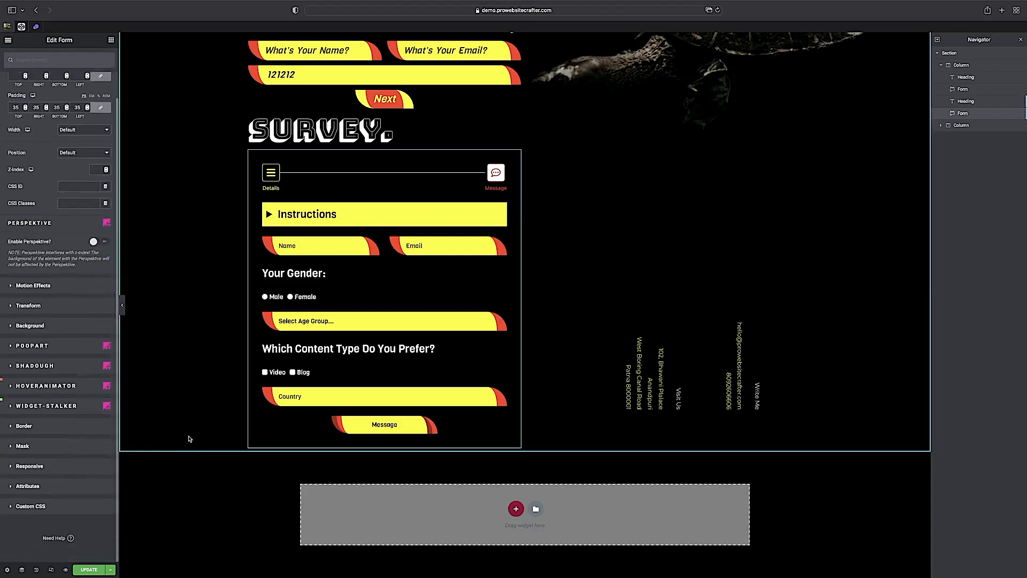
# Step: Update the Contact page to save the survey form styling, and review the form from the page heading down
pyautogui.scroll(3, 319, 301)
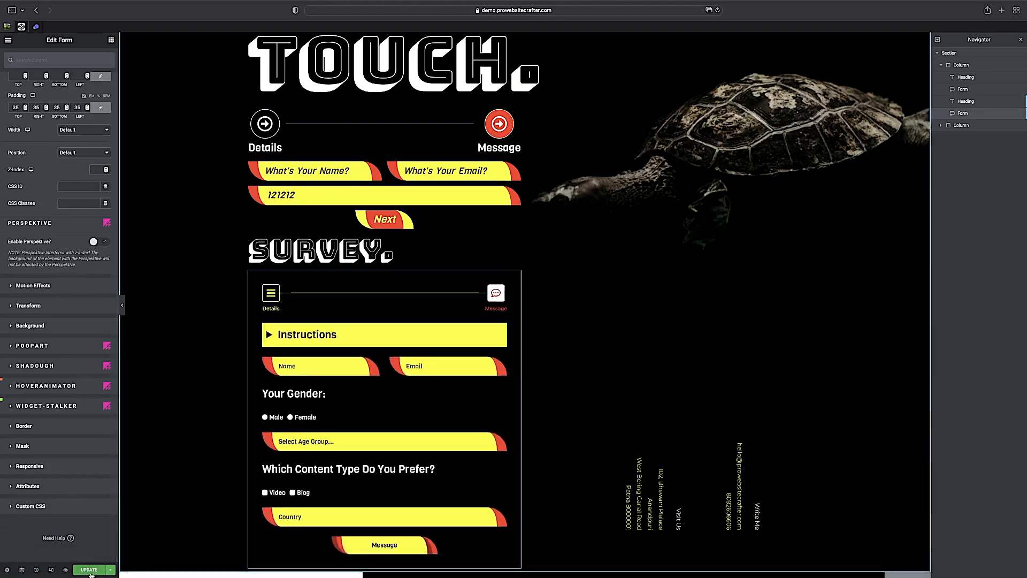
pyautogui.scroll(3, 531, 516)
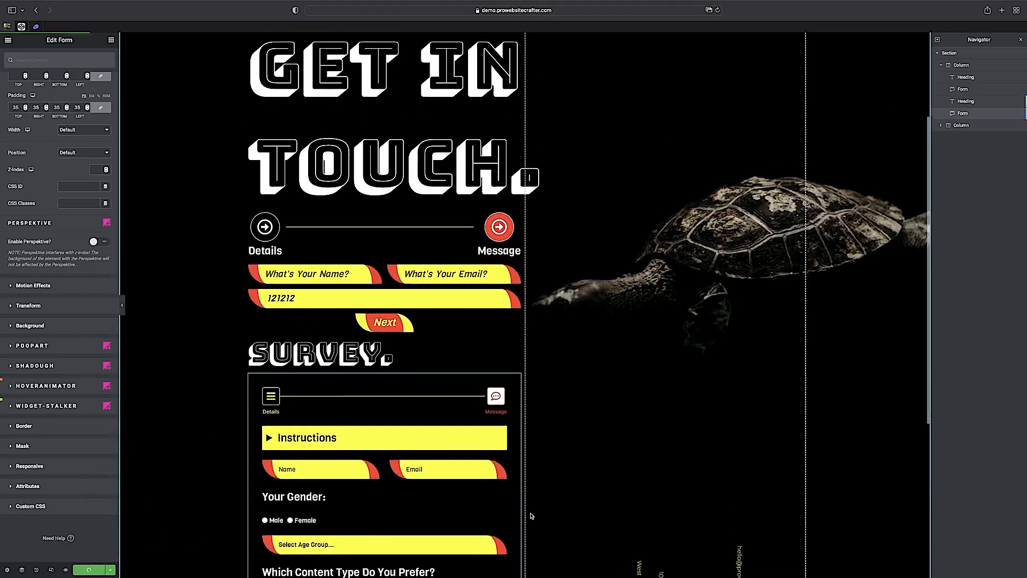